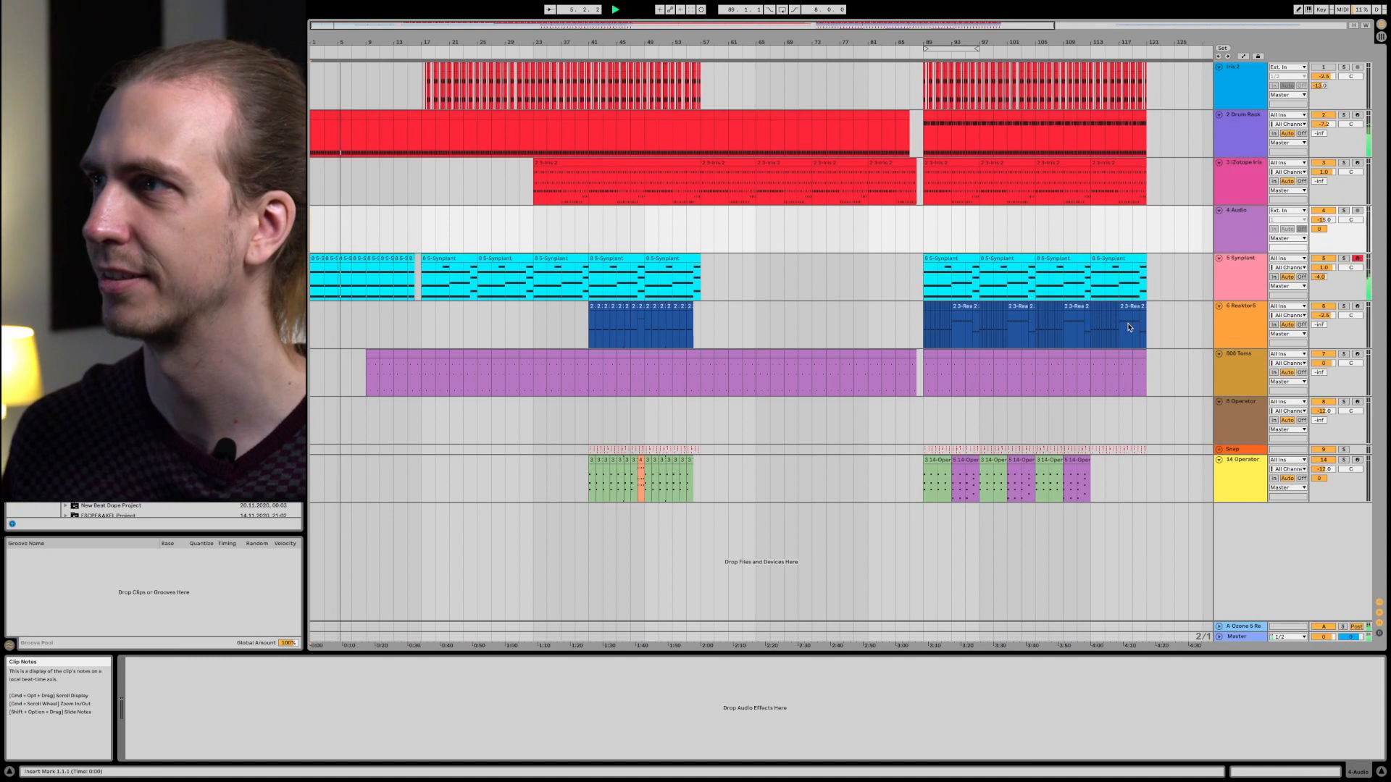
Step: Show the device chain of the 5 Synplant track and that of the 808 Toms track during playback
left_click(1242, 283)
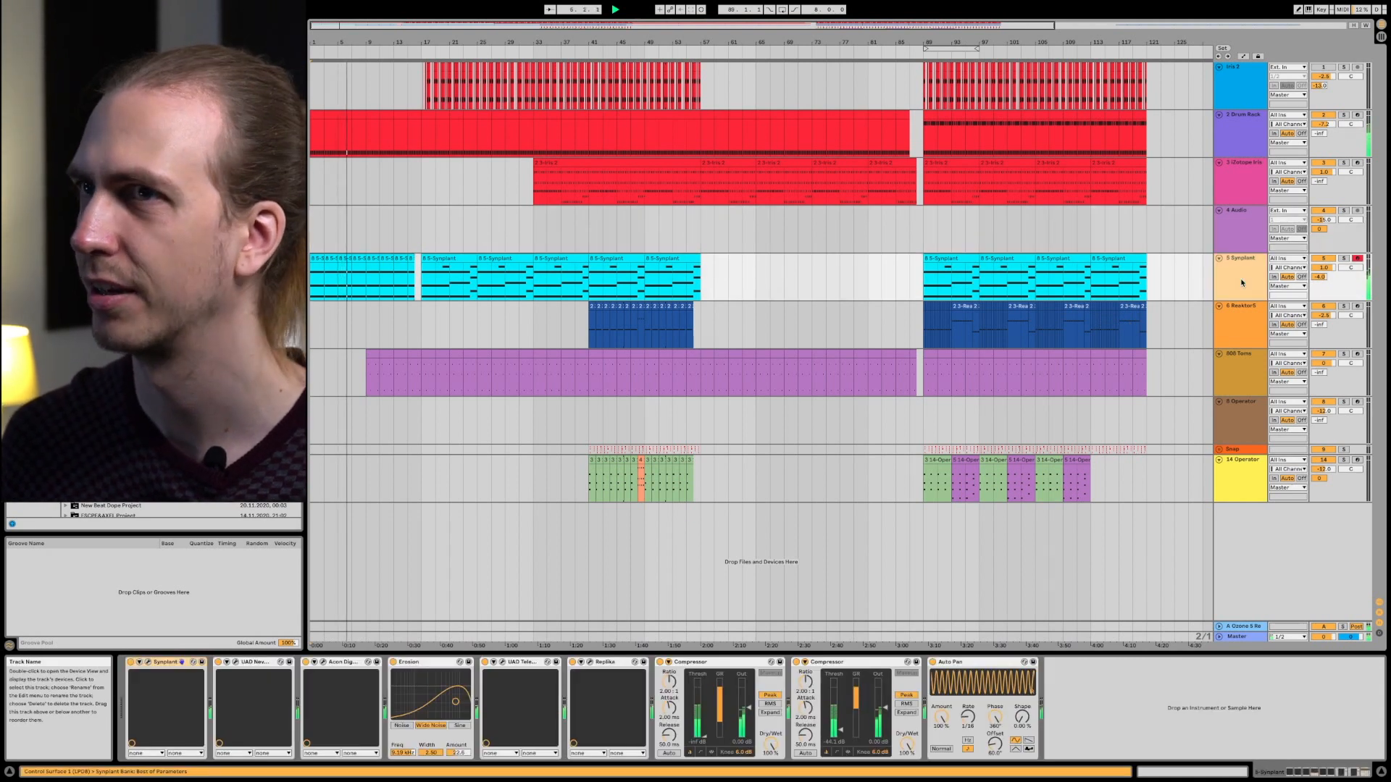
right_click(1241, 283)
left_click(1241, 274)
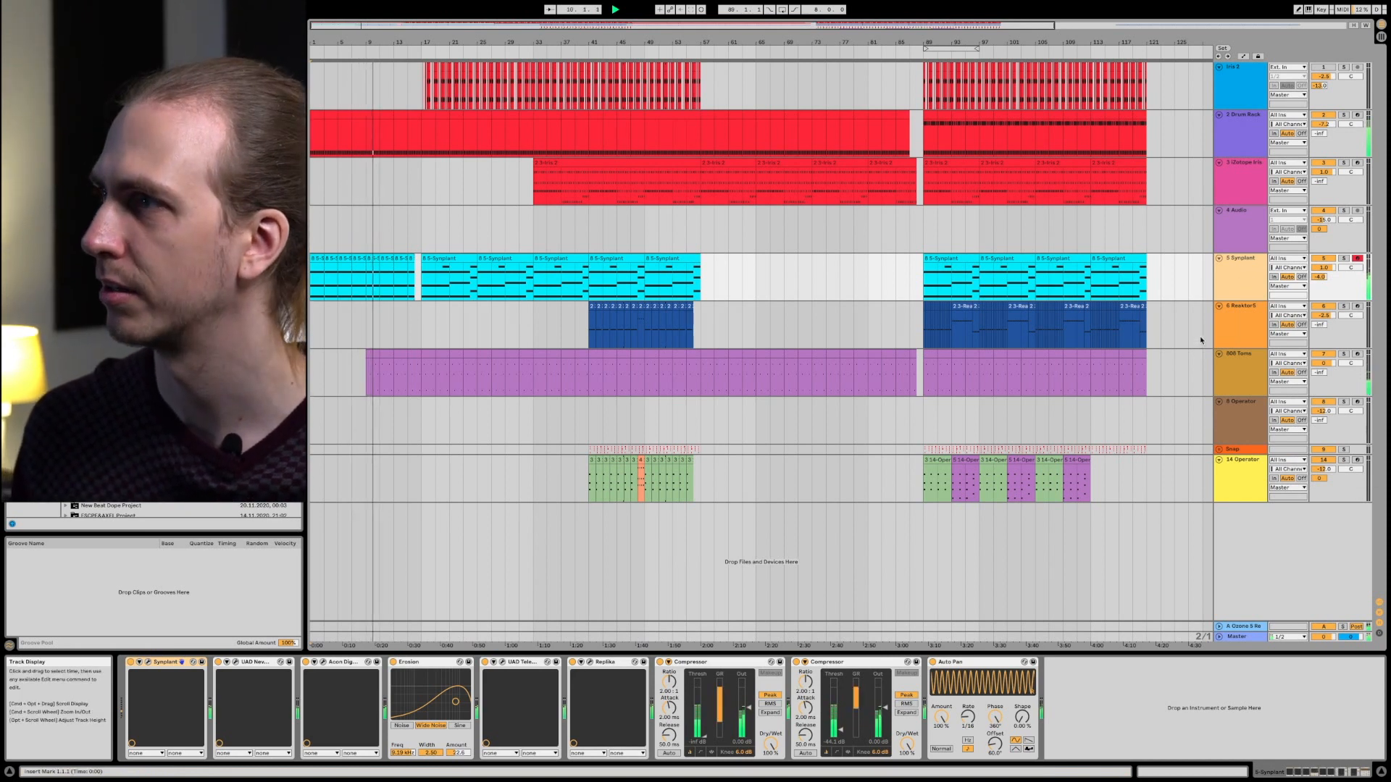
left_click(1260, 375)
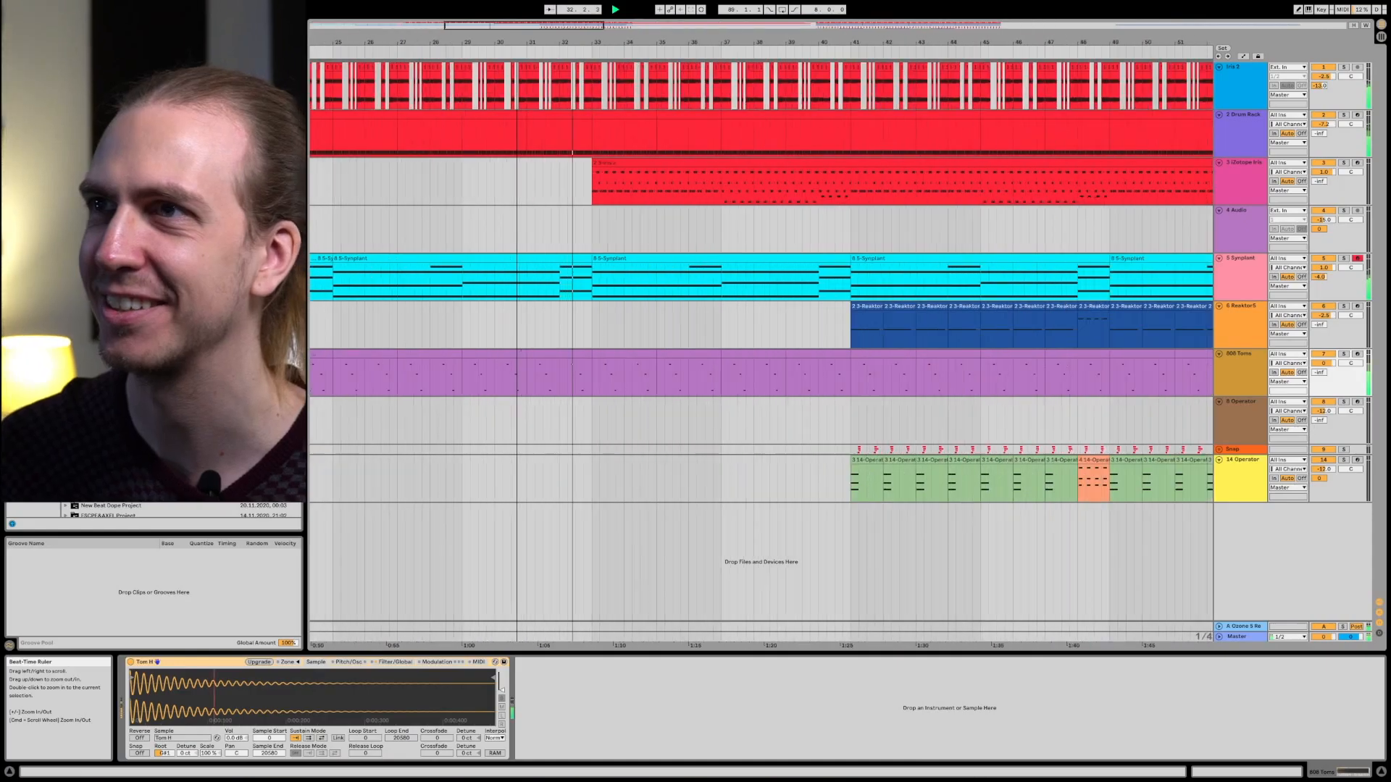
Step: Listen to the 3 iZotope Iris track in solo while showing its device chain, and end the solo
left_click_drag(516, 42, 517, 8)
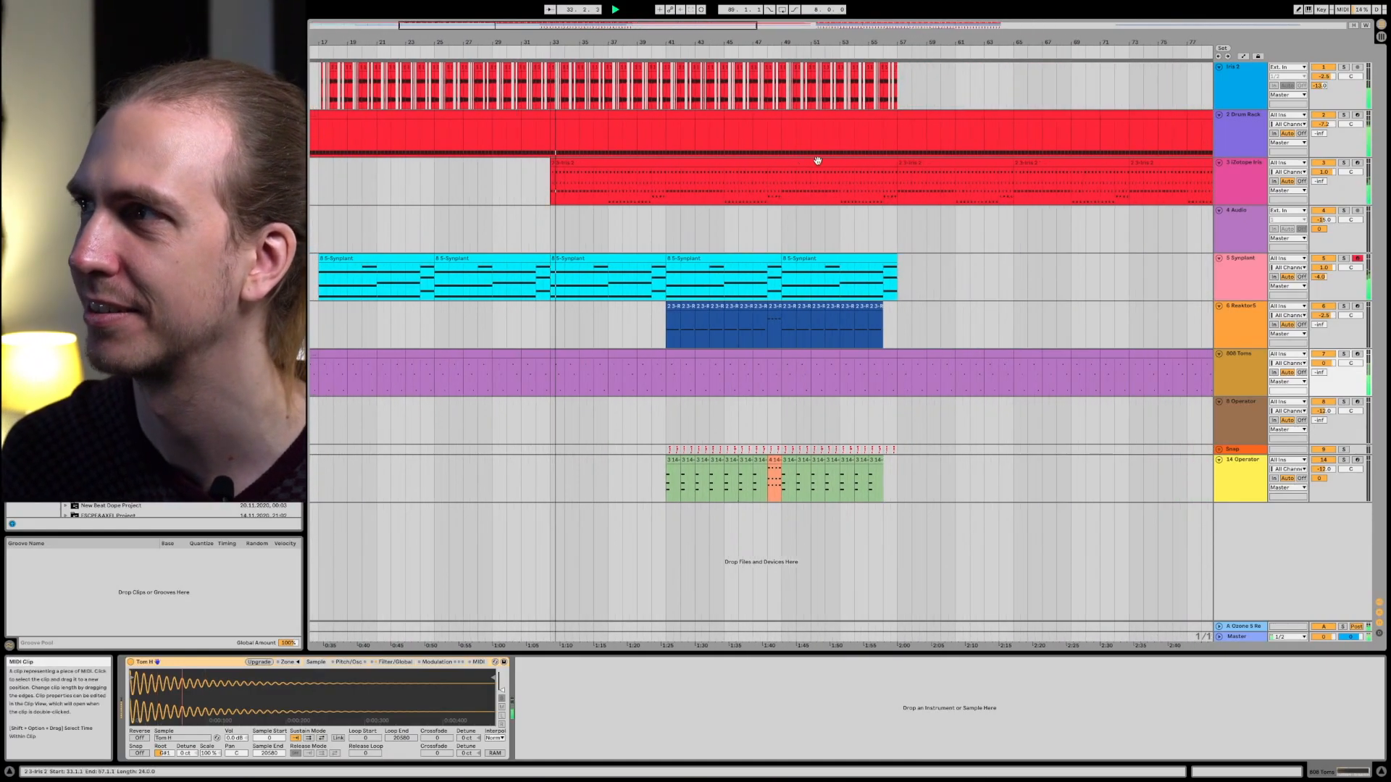
left_click(1344, 163)
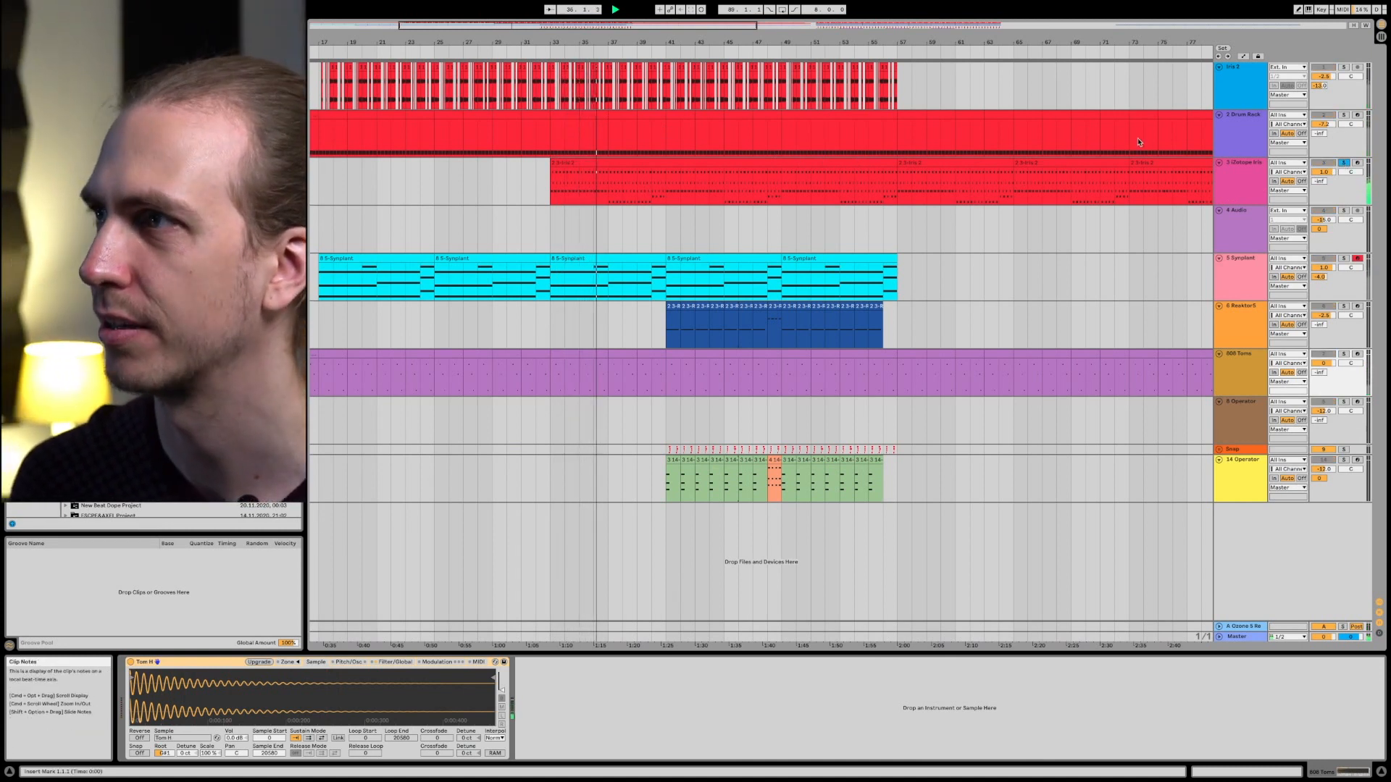
left_click(1254, 181)
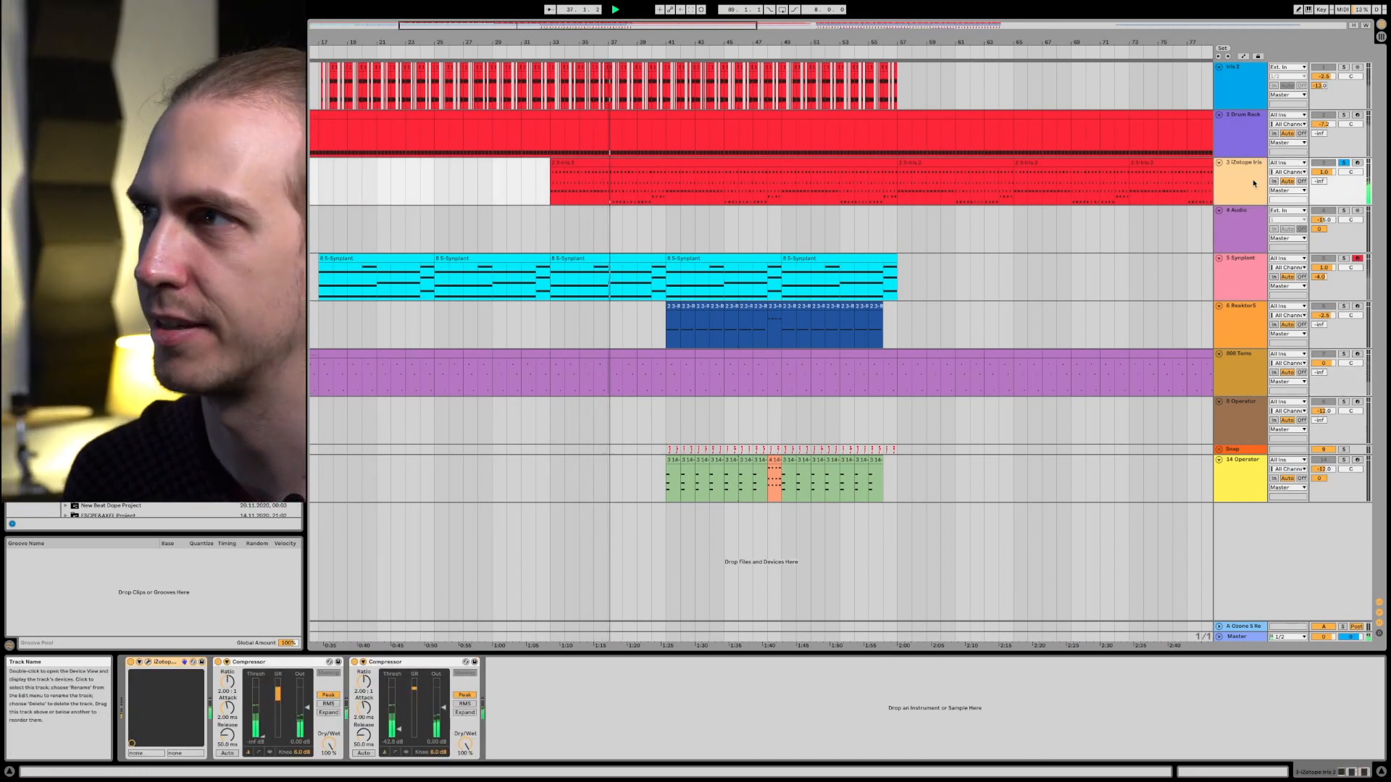
left_click_drag(1030, 44, 891, 7)
left_click(1343, 163)
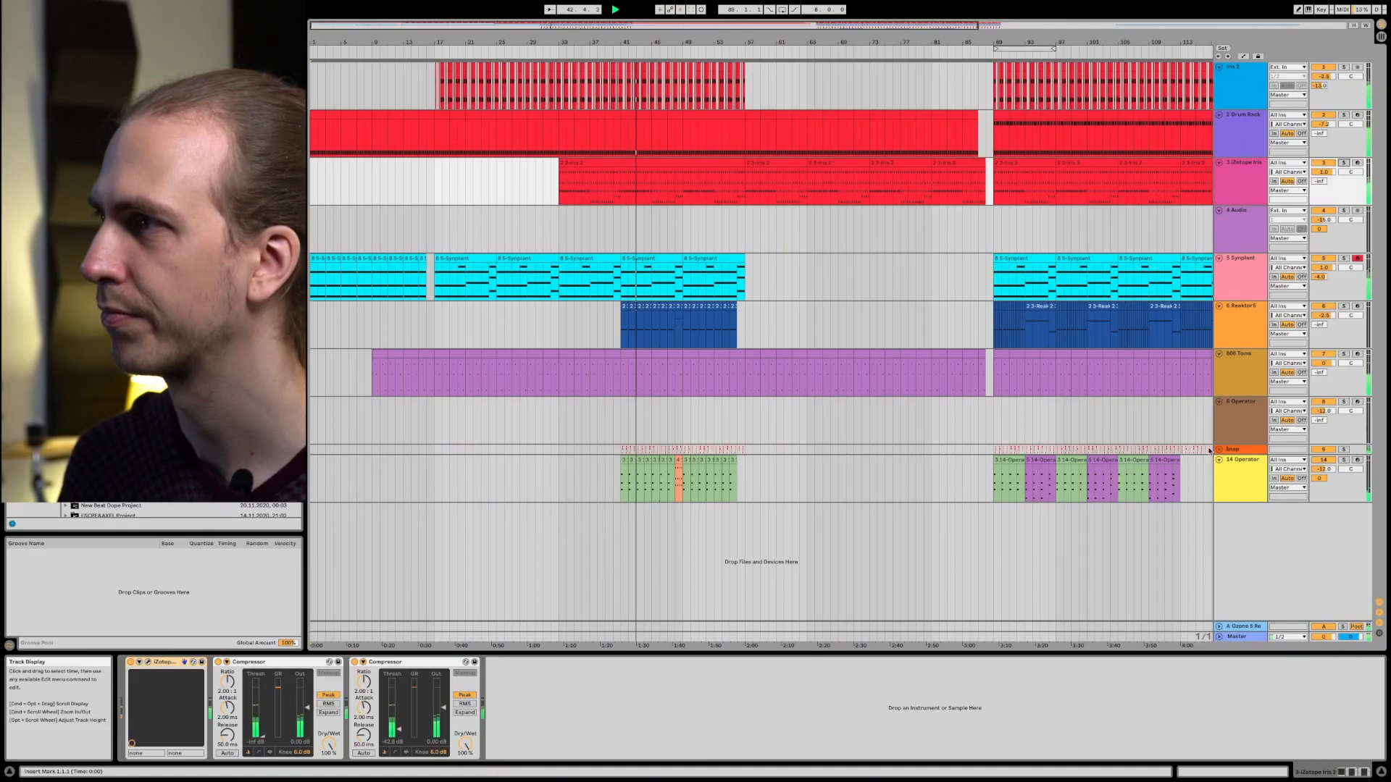
Step: Unfold the Snap group to show its audio tracks, listen to the group in solo, and end the solo
left_click(1219, 450)
scroll(1220, 448, "down", 4)
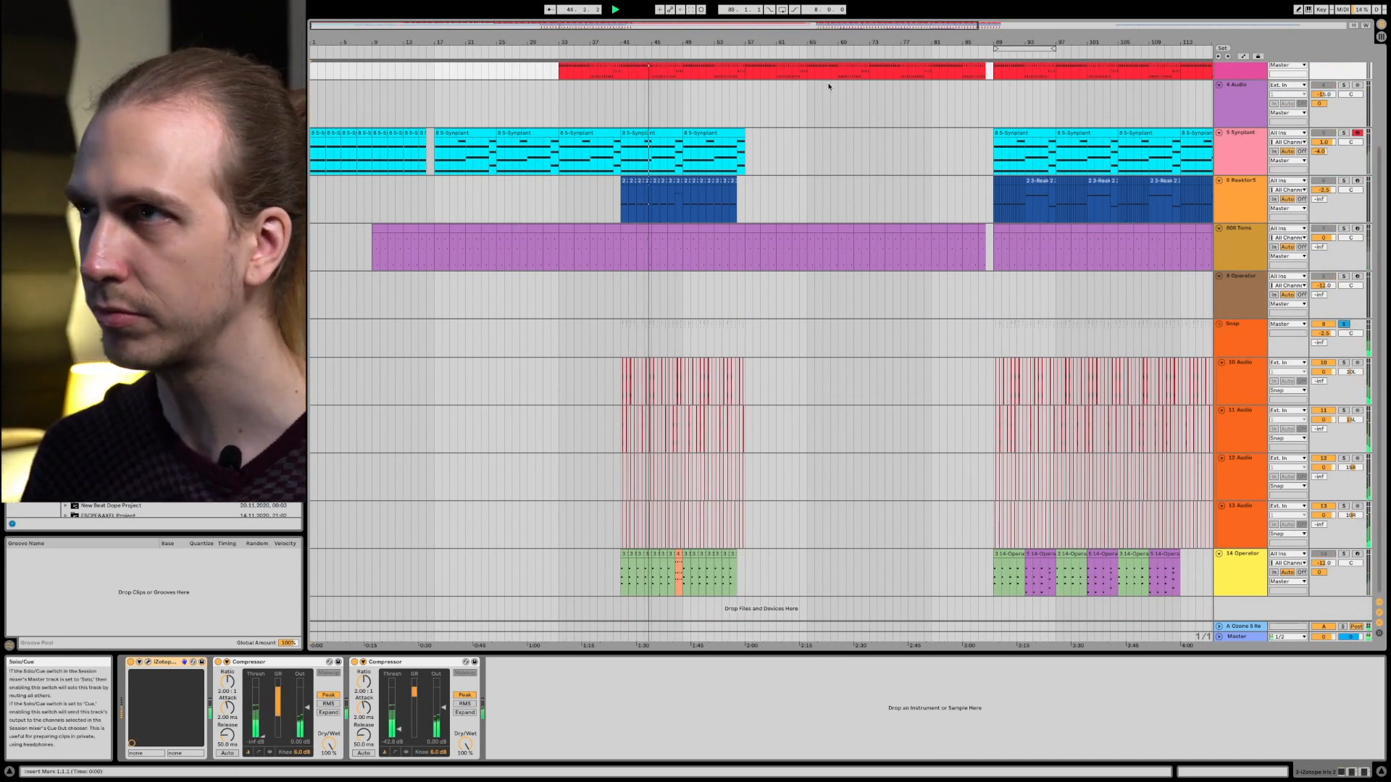
left_click_drag(667, 42, 629, 114)
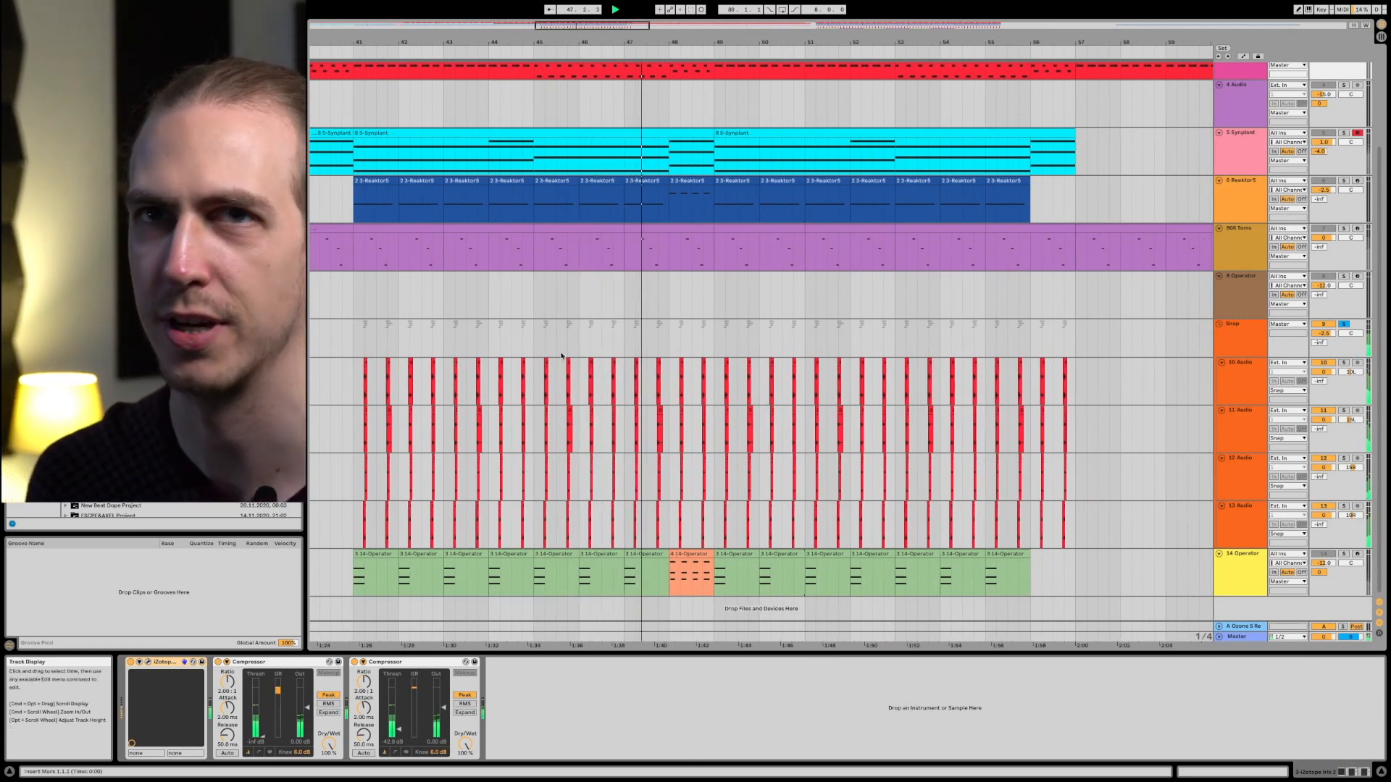
left_click(357, 351)
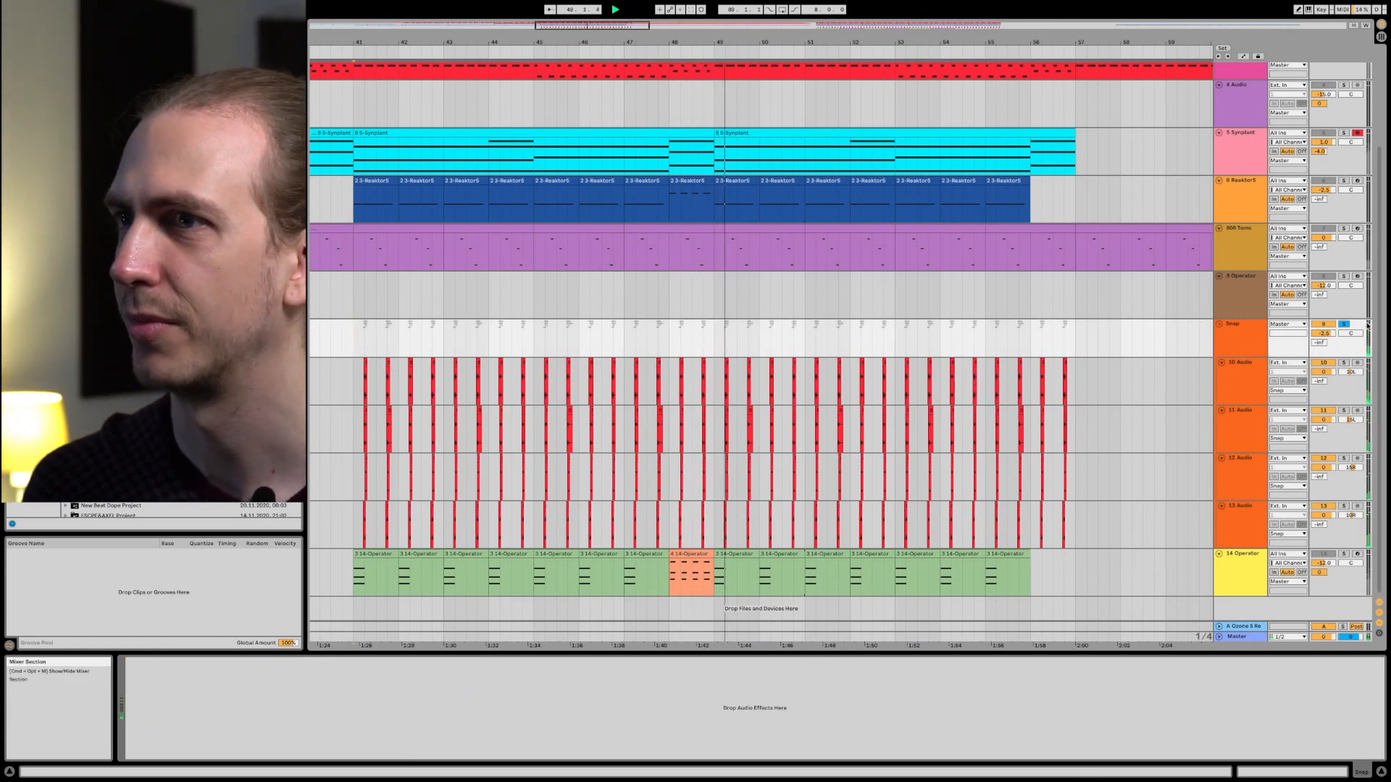
left_click(1344, 324)
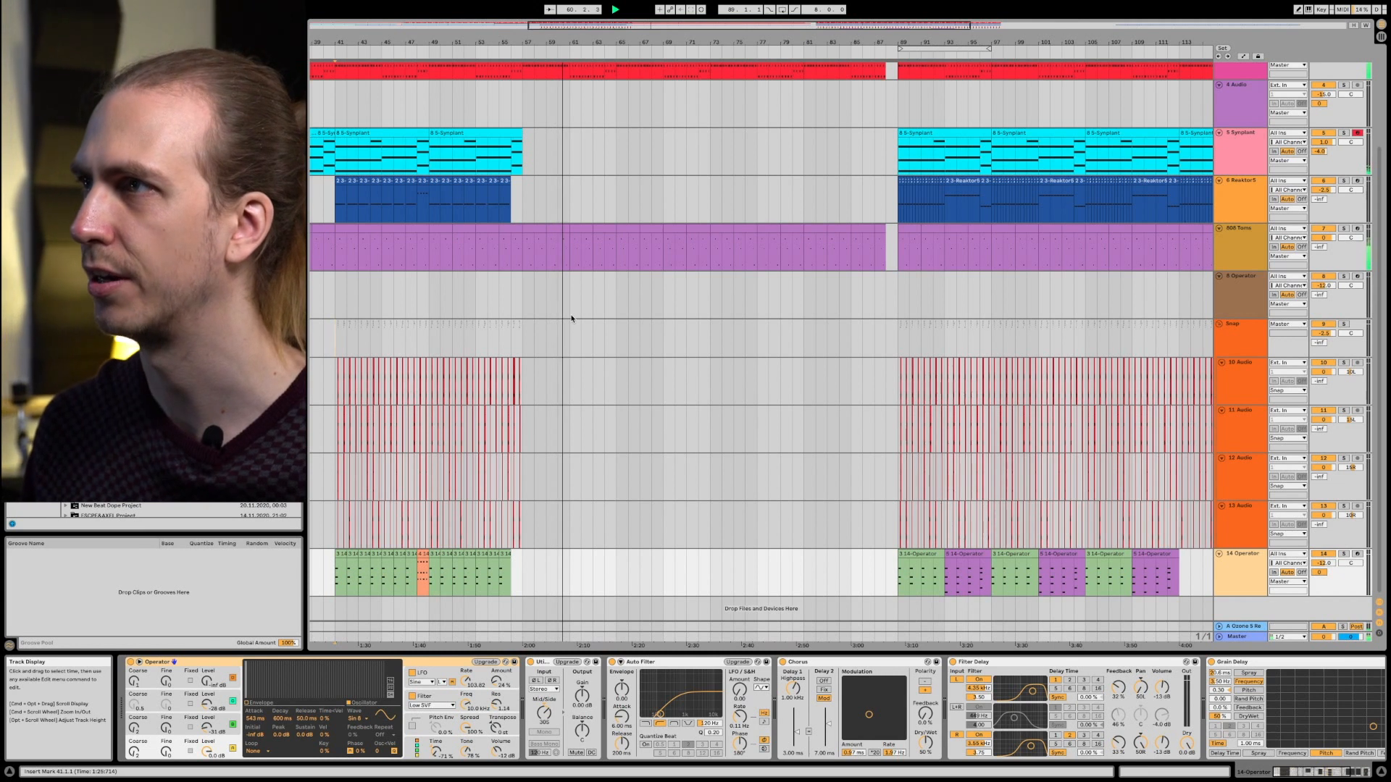
scroll(571, 318, "up", 3)
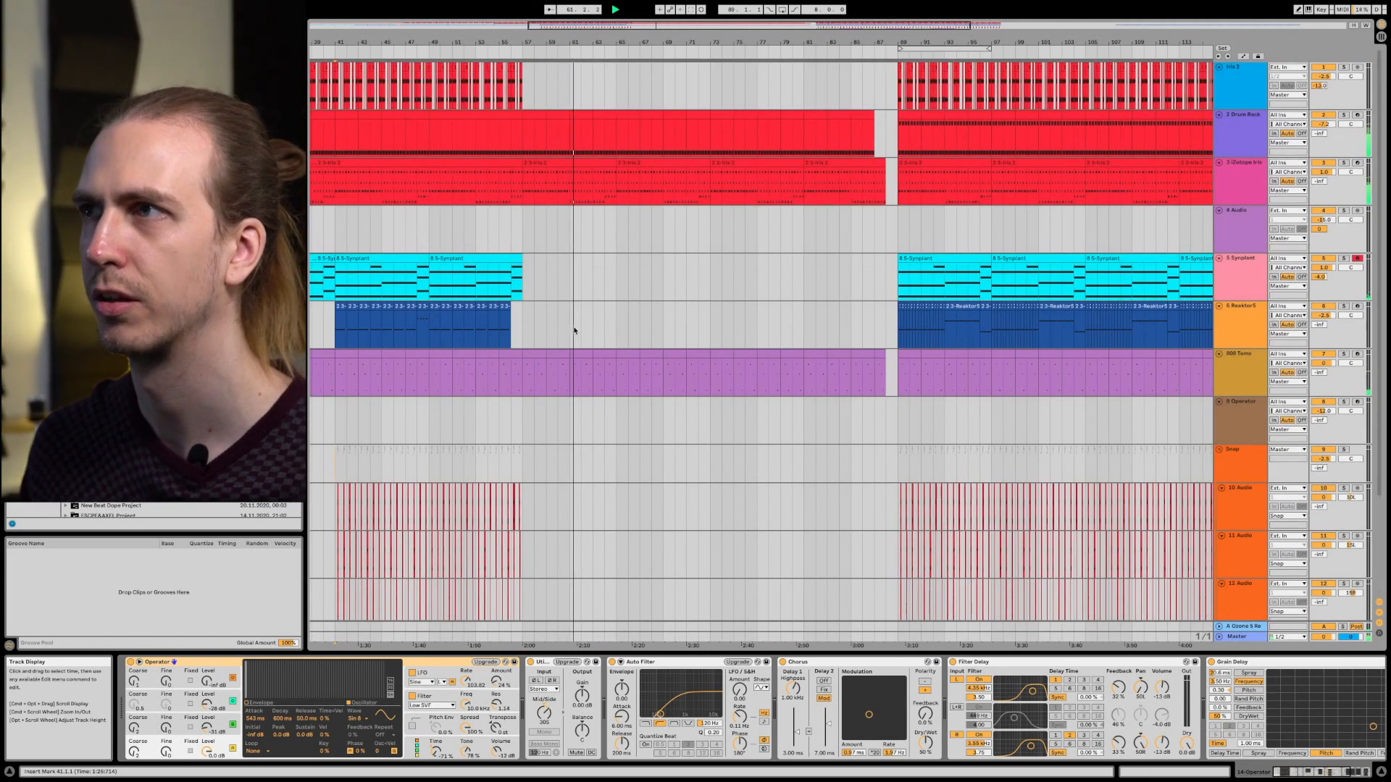
left_click_drag(577, 39, 577, 18)
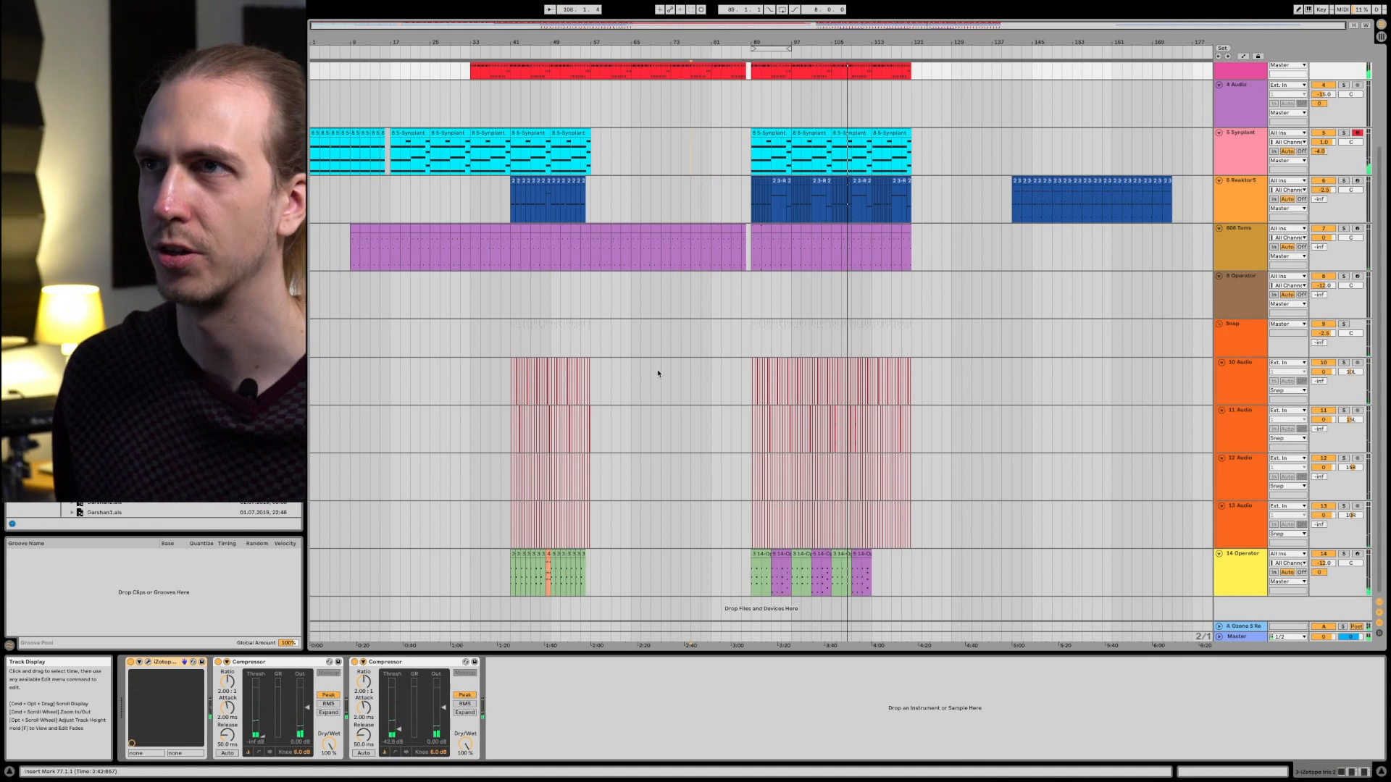
scroll(658, 374, "up", 5)
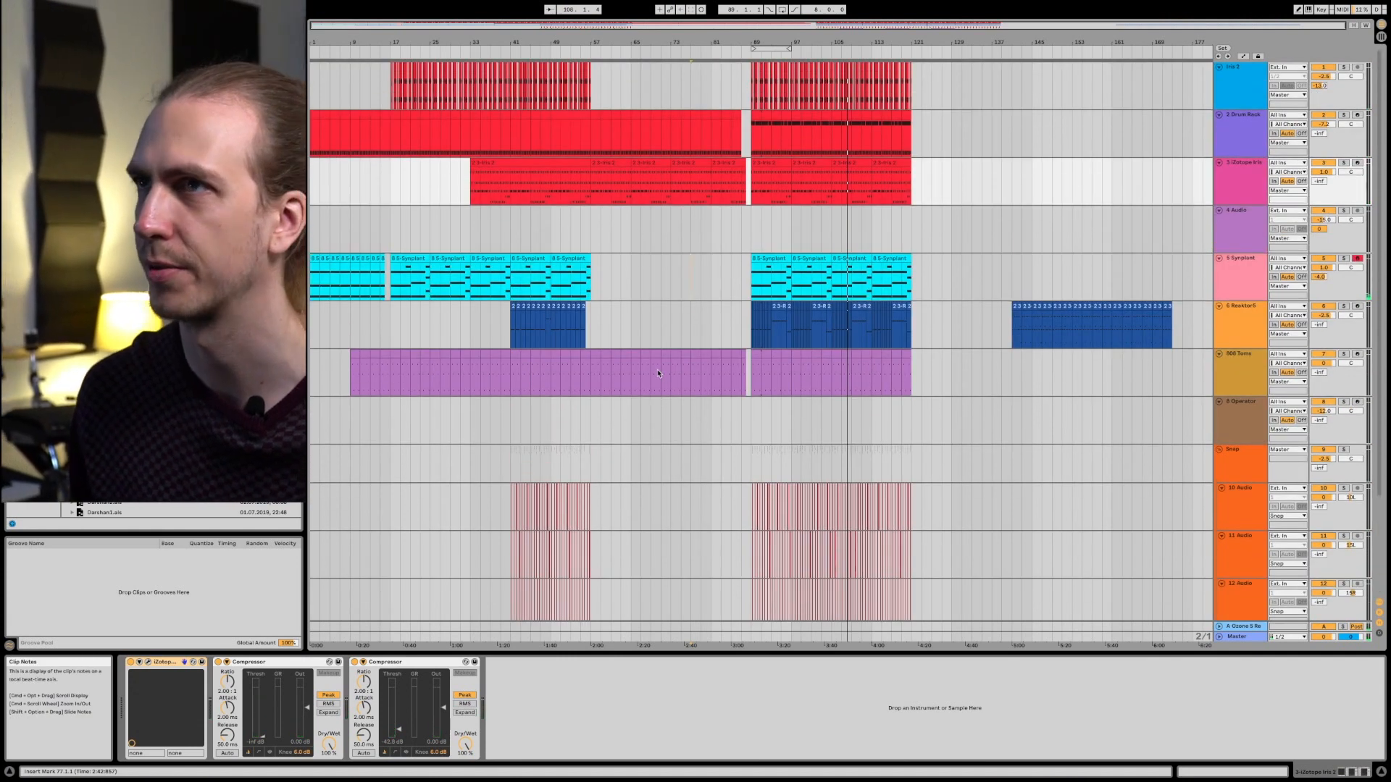
left_click_drag(342, 38, 348, 126)
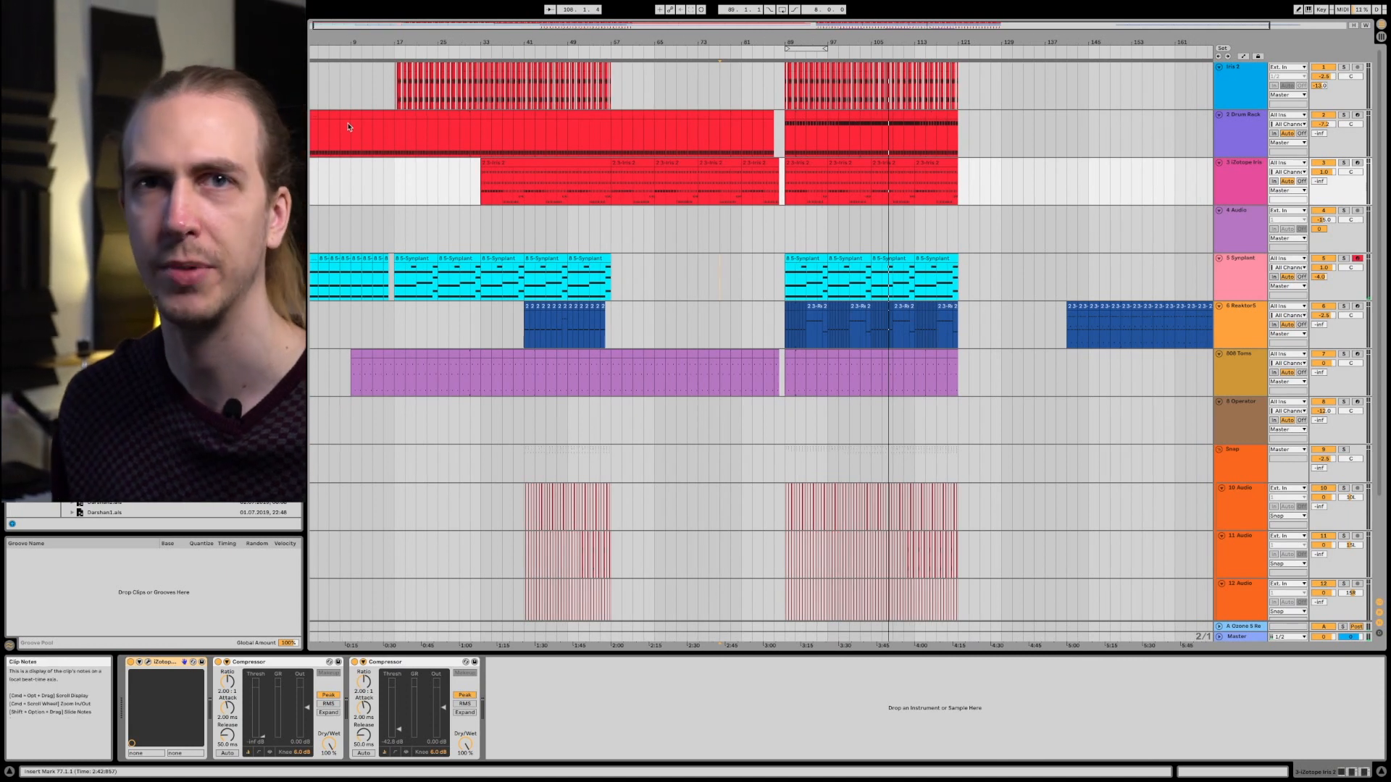
scroll(466, 270, "down", 5)
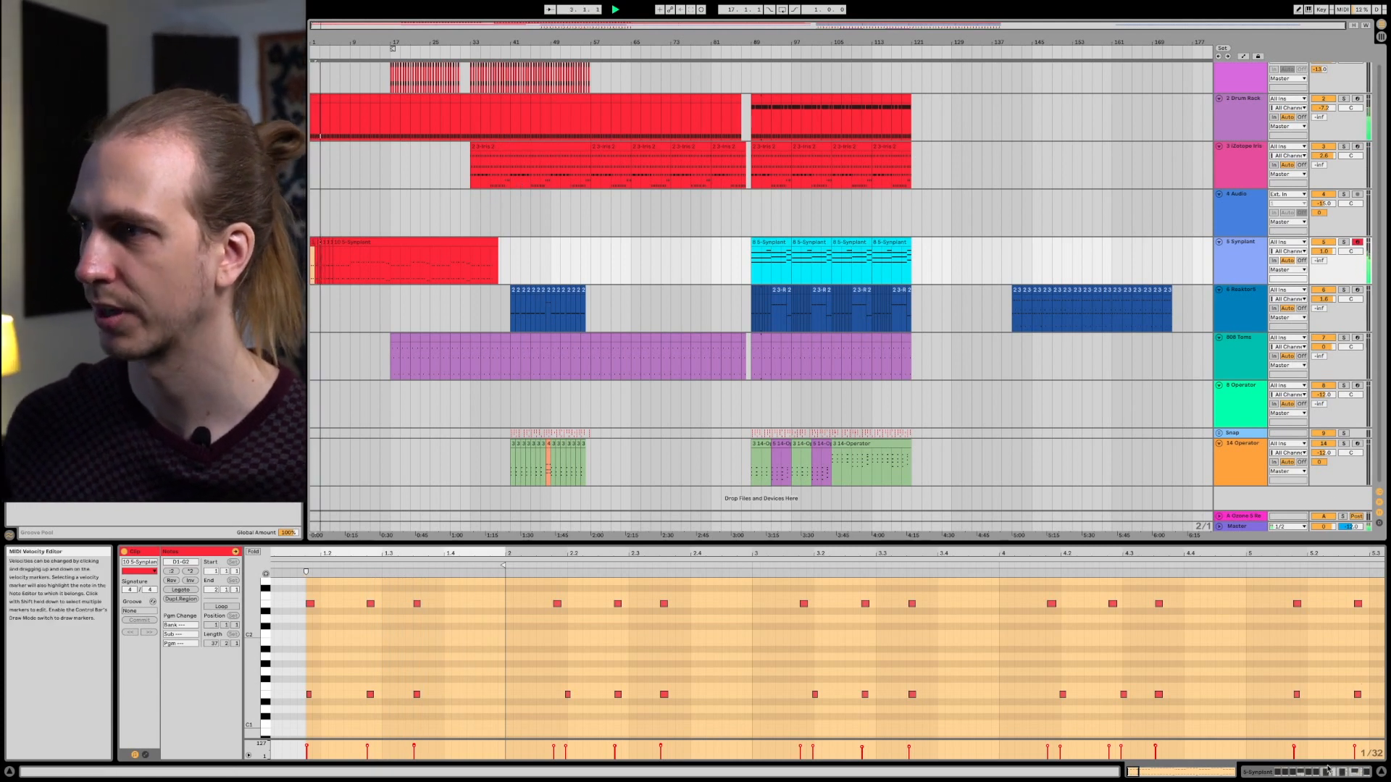
Step: Show the 5 Synplant track's device chain in place of the note editor and listen to the track briefly in solo
left_click(1303, 772)
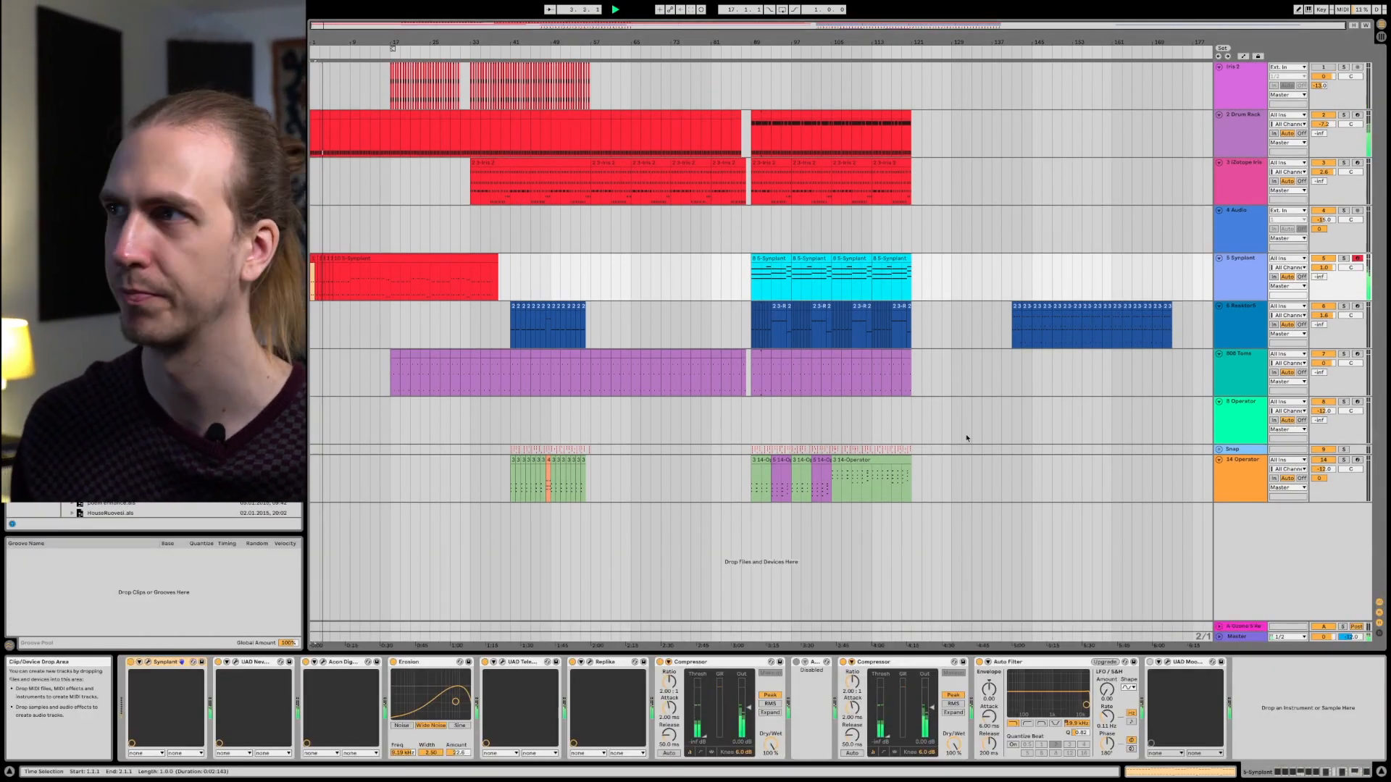
left_click(1343, 259)
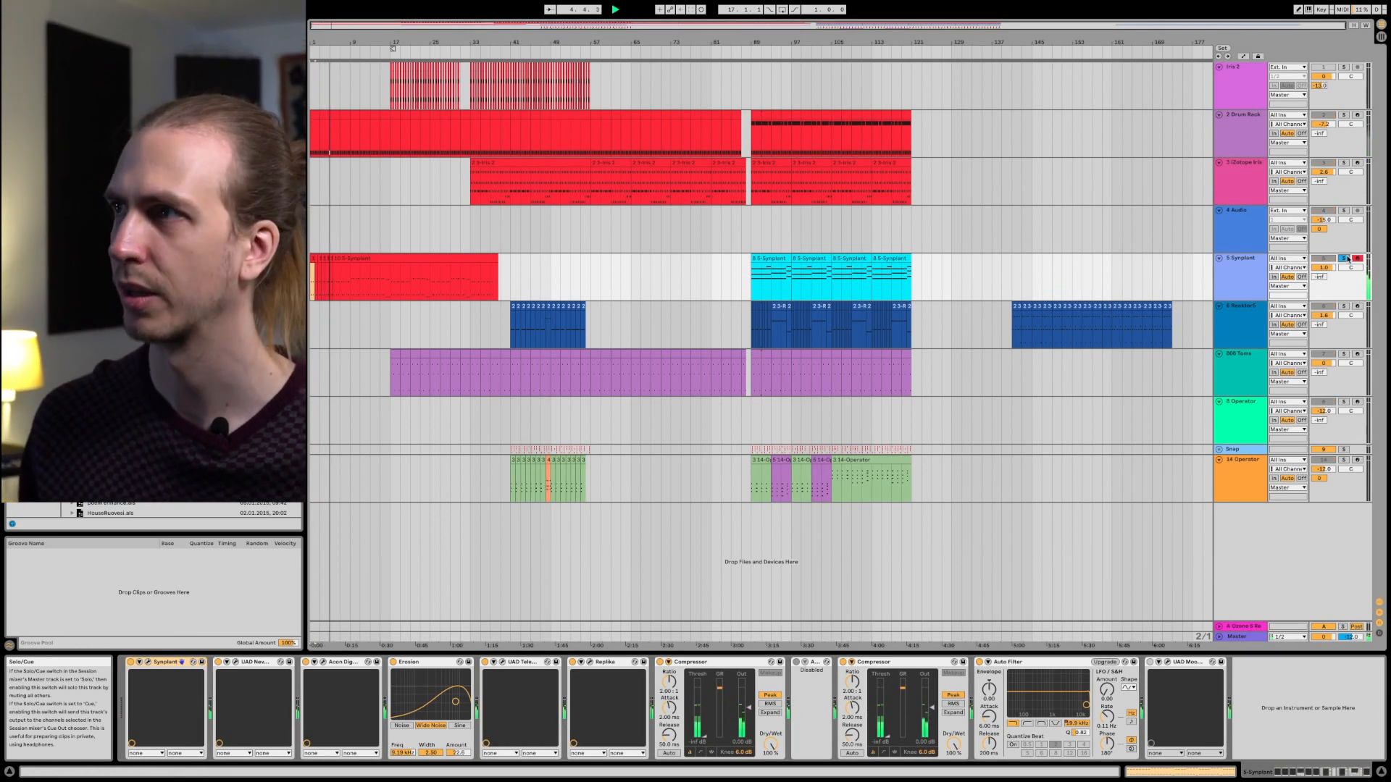
left_click(1247, 271)
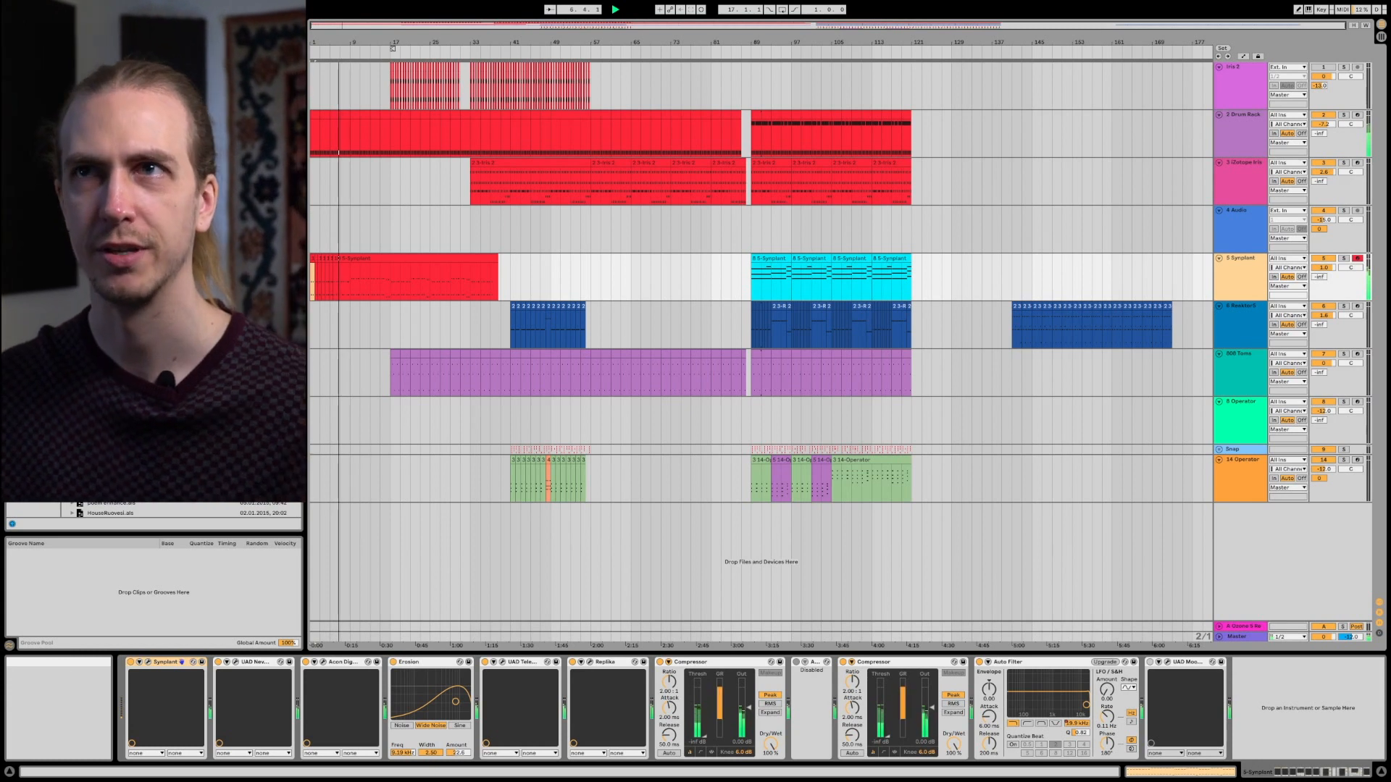
Step: Examine how the clips of all tracks are laid out along the timeline, from the intro to the closing section
left_click_drag(353, 43, 354, 93)
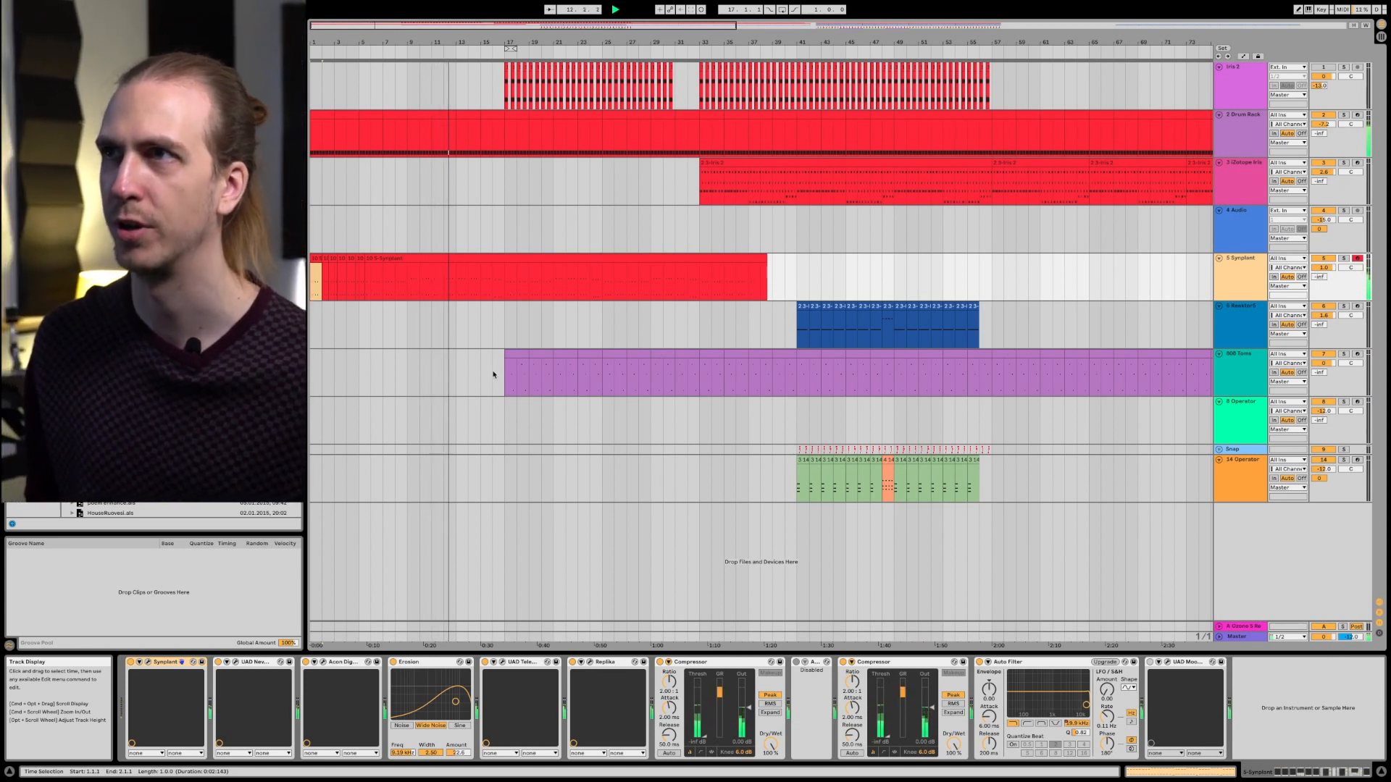
left_click(457, 111)
scroll(410, 132, "down", 3)
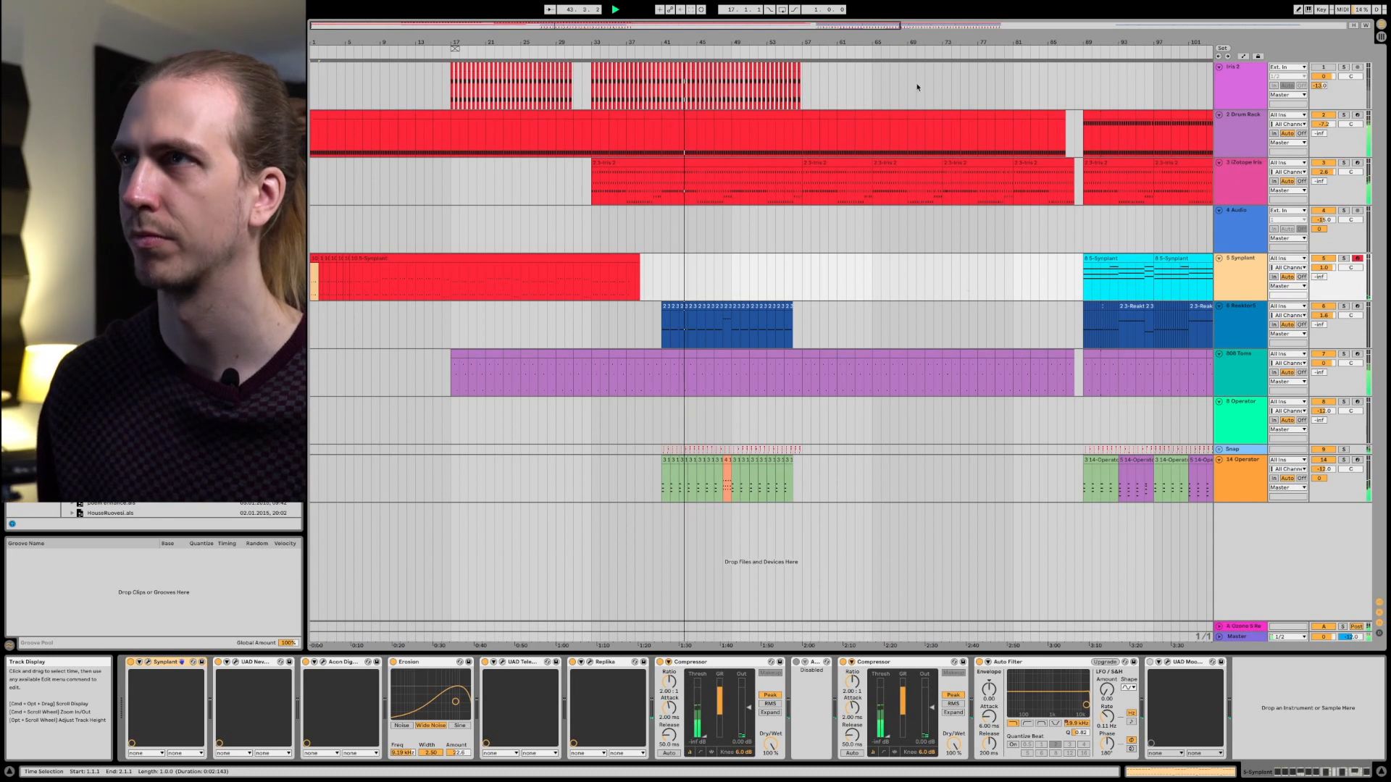
left_click_drag(889, 40, 673, 40)
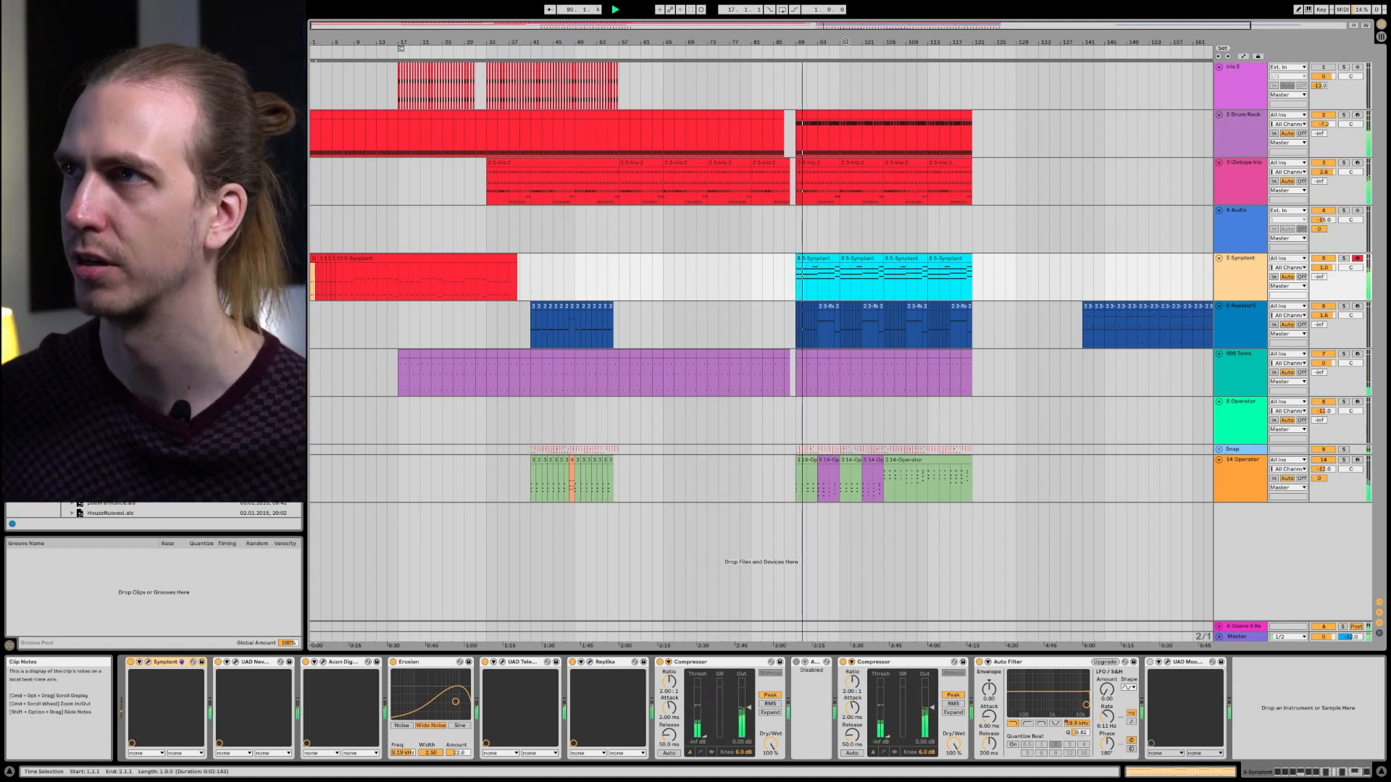
scroll(847, 276, "up", 2)
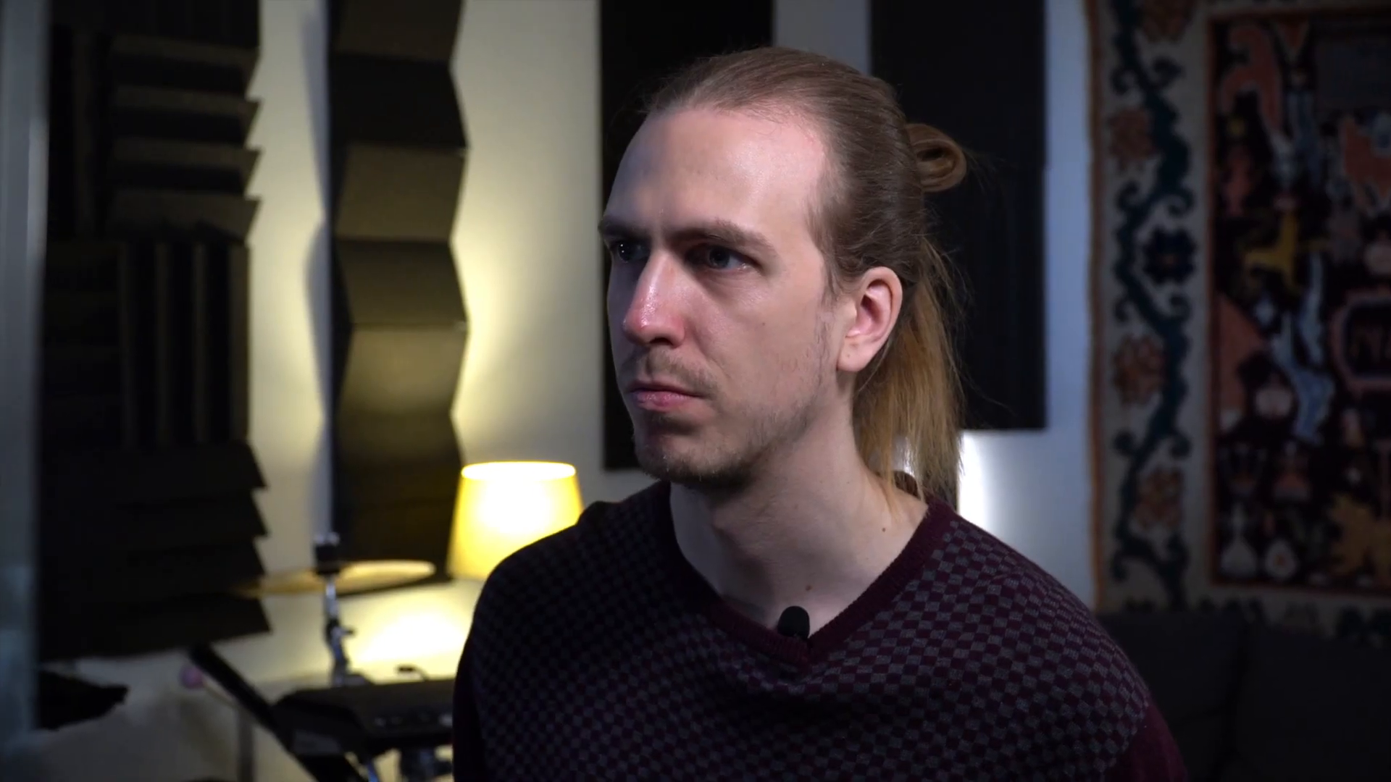
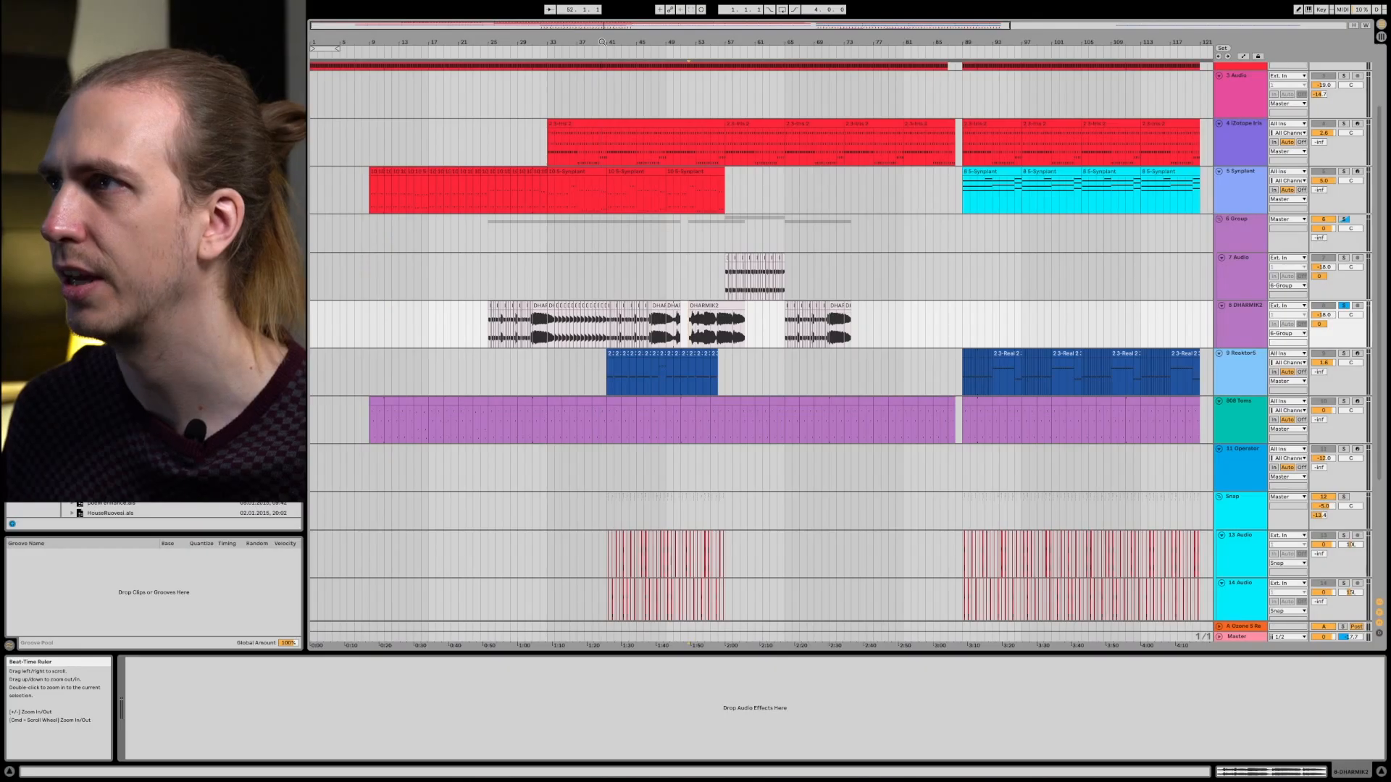
key("h")
scroll(739, 241, "down", 5)
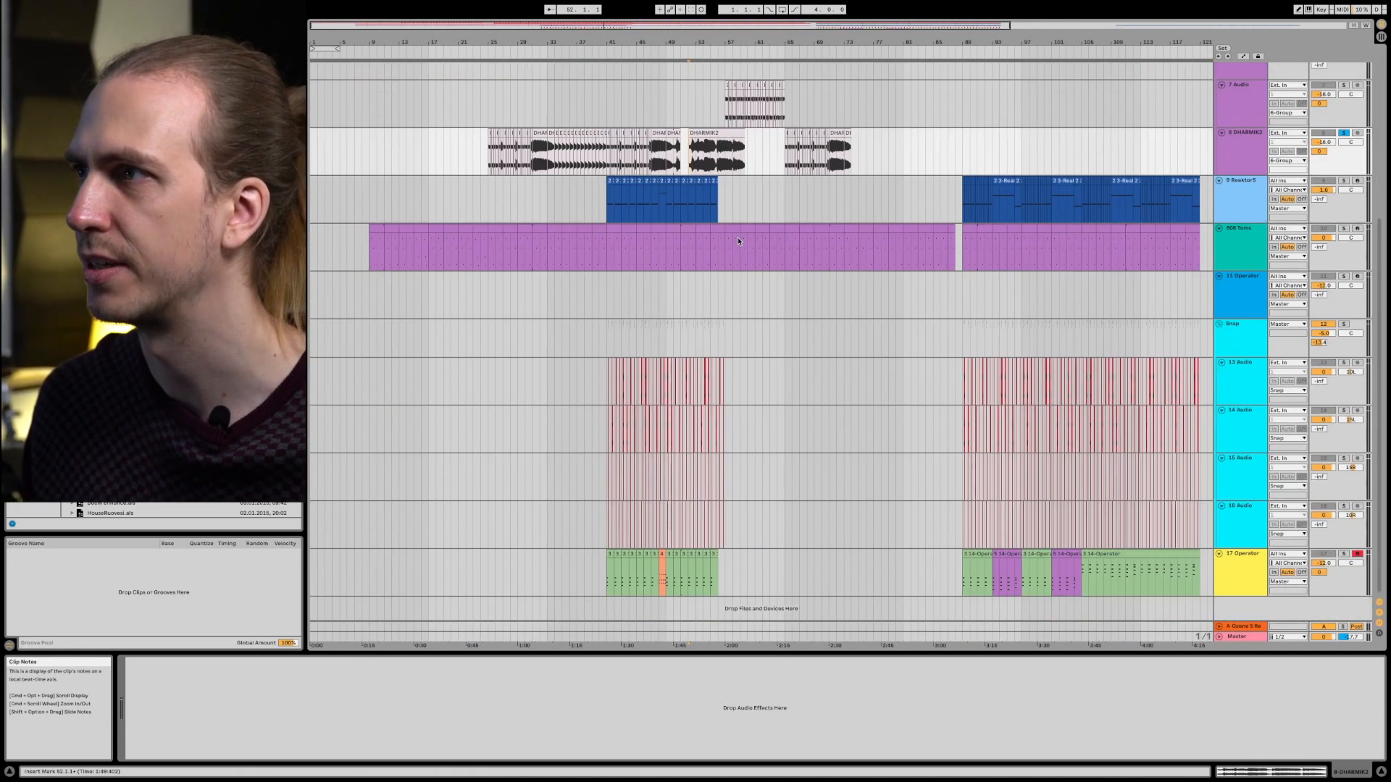
scroll(738, 240, "up", 5)
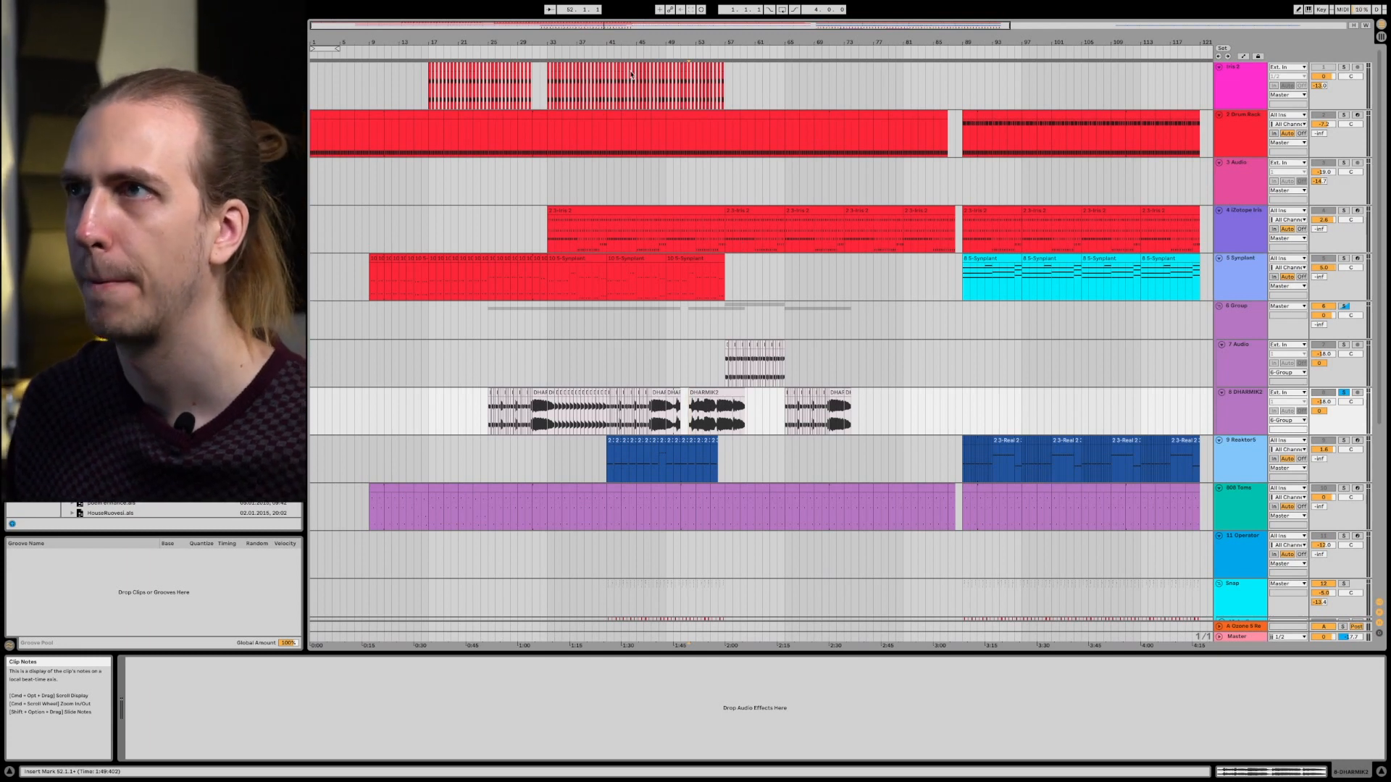
left_click_drag(636, 40, 636, 23)
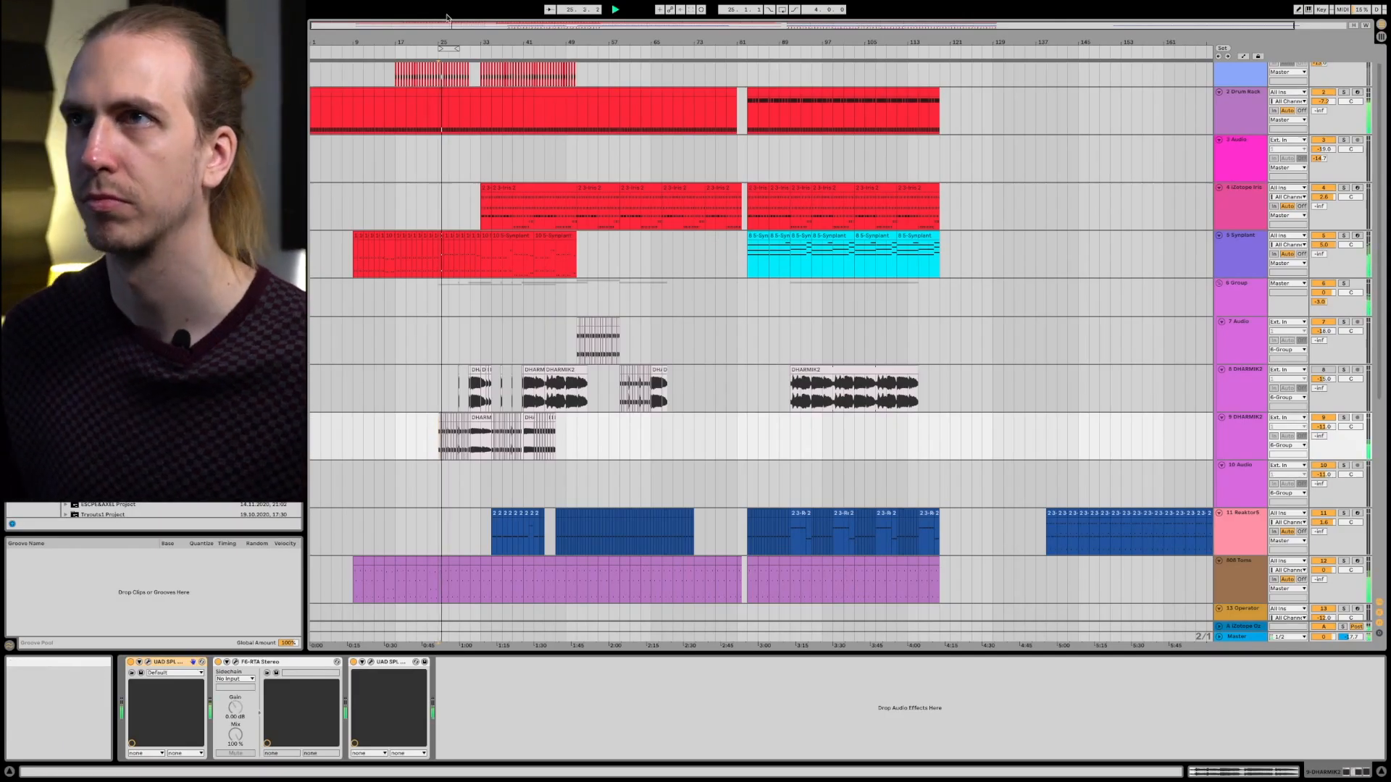
Step: Listen in solo to track 9 of the audio group, with the timeline enlarged around bar 25
left_click_drag(438, 42, 437, 102)
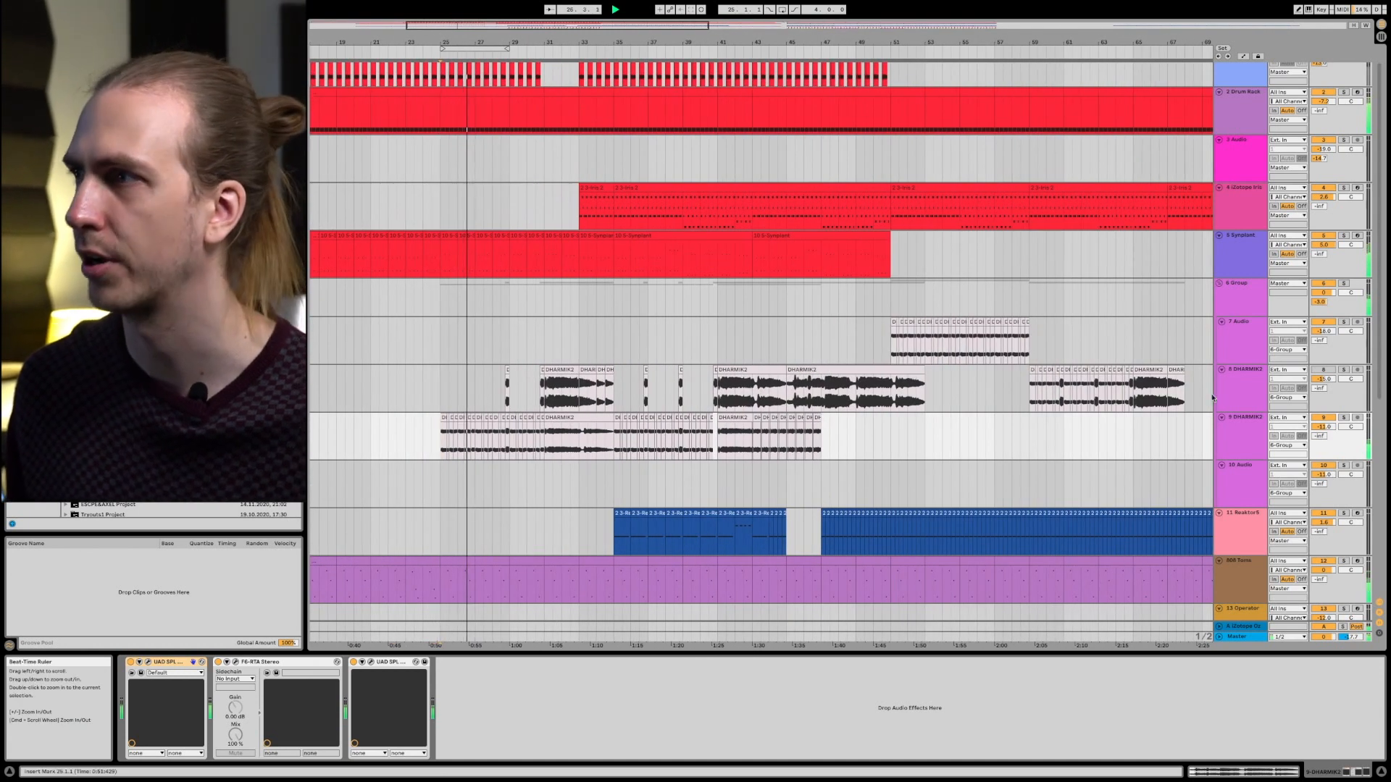
left_click(1240, 448)
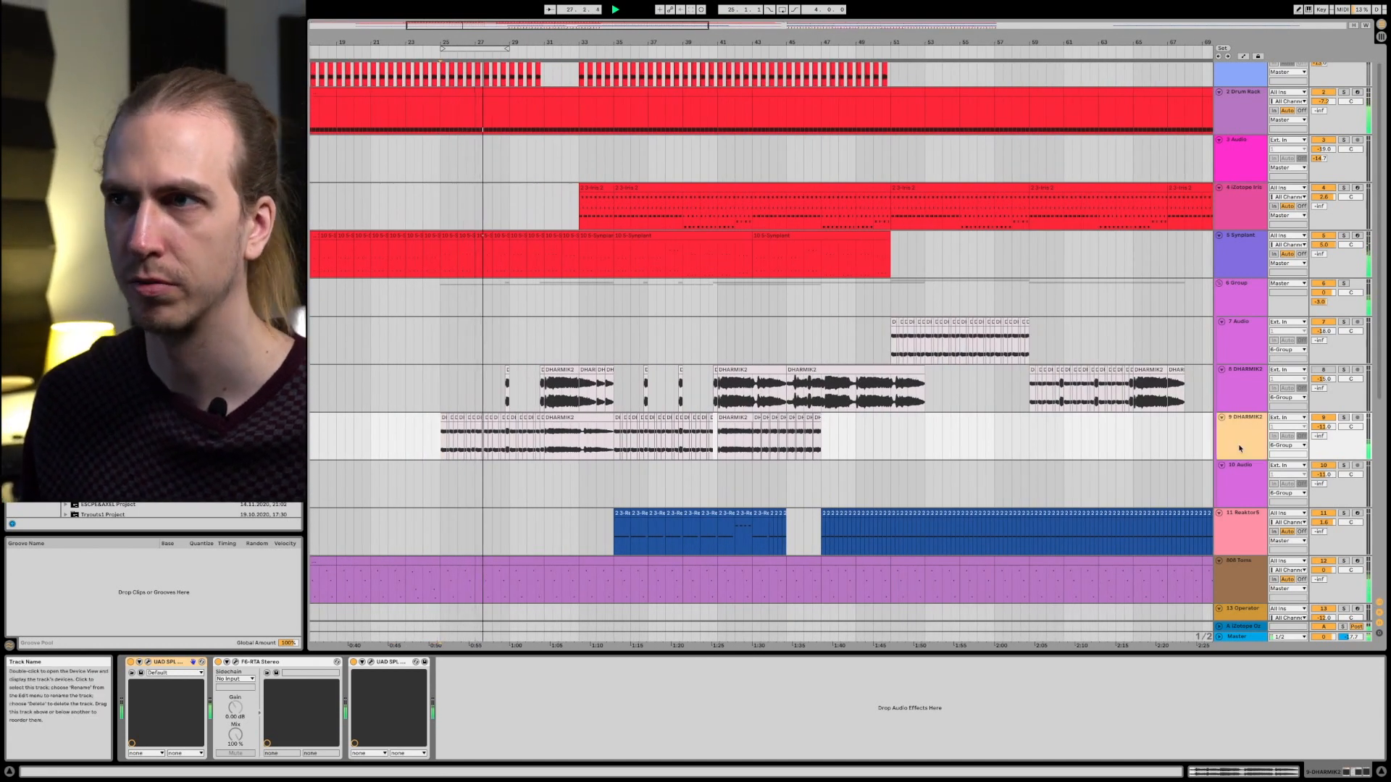
left_click(1344, 418)
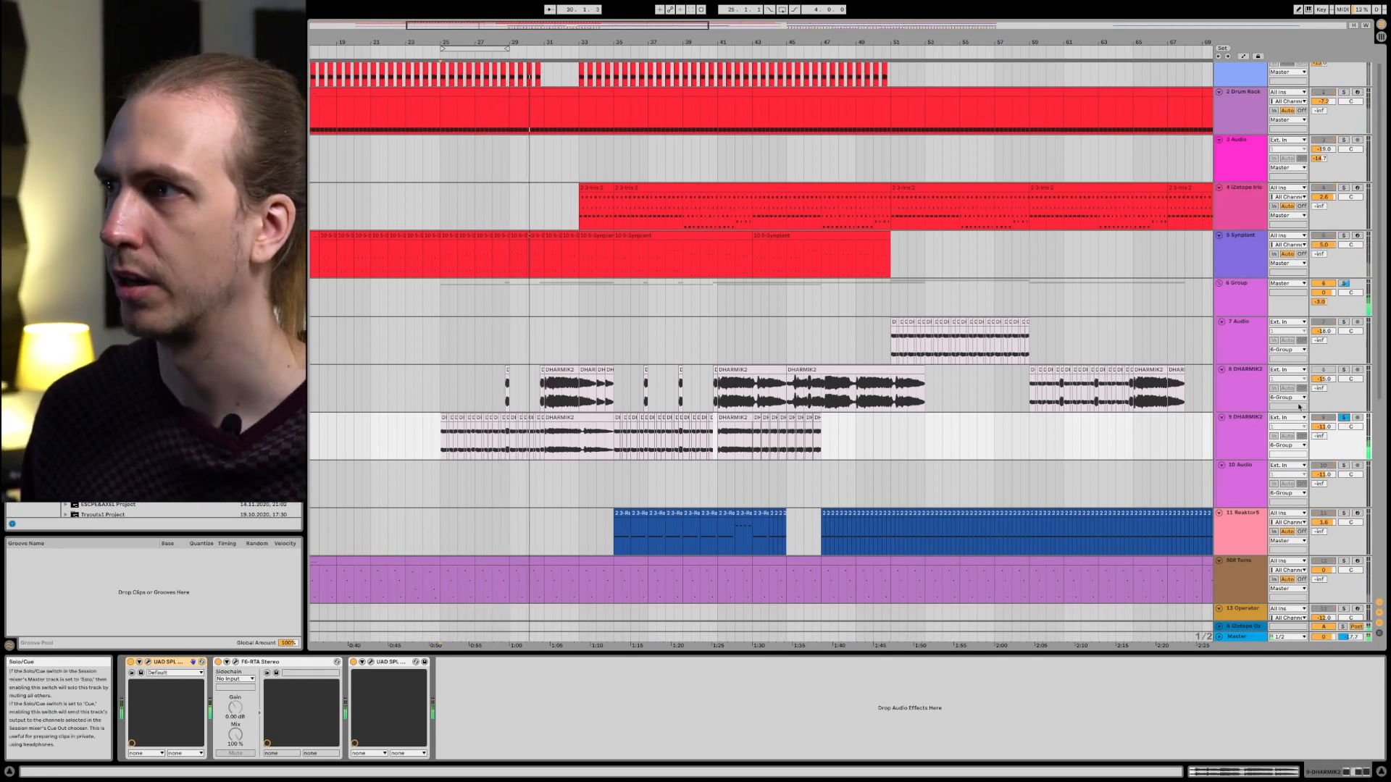
Step: Solo track 8 of the audio group and listen to its clips, selecting those at bars 31 and 41
left_click(1241, 392)
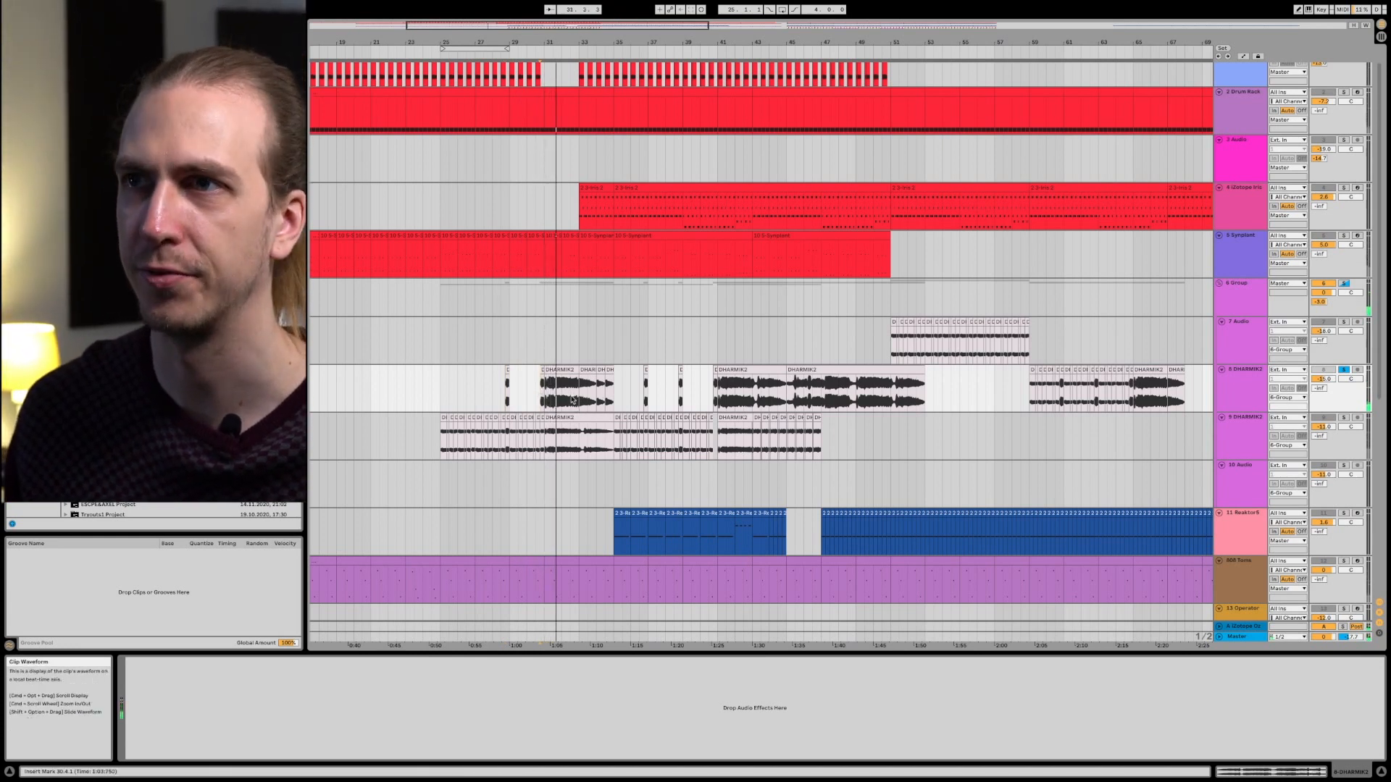
left_click(563, 370)
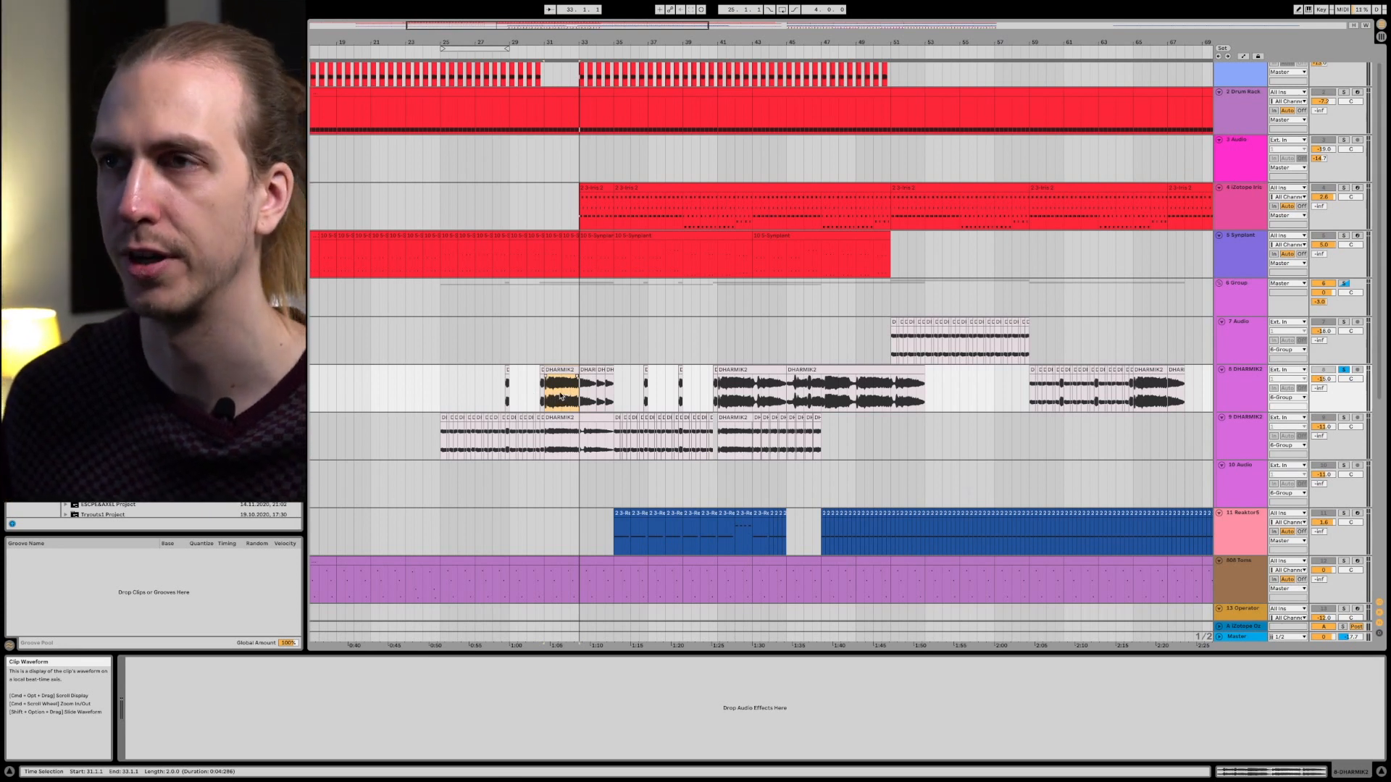
key("space")
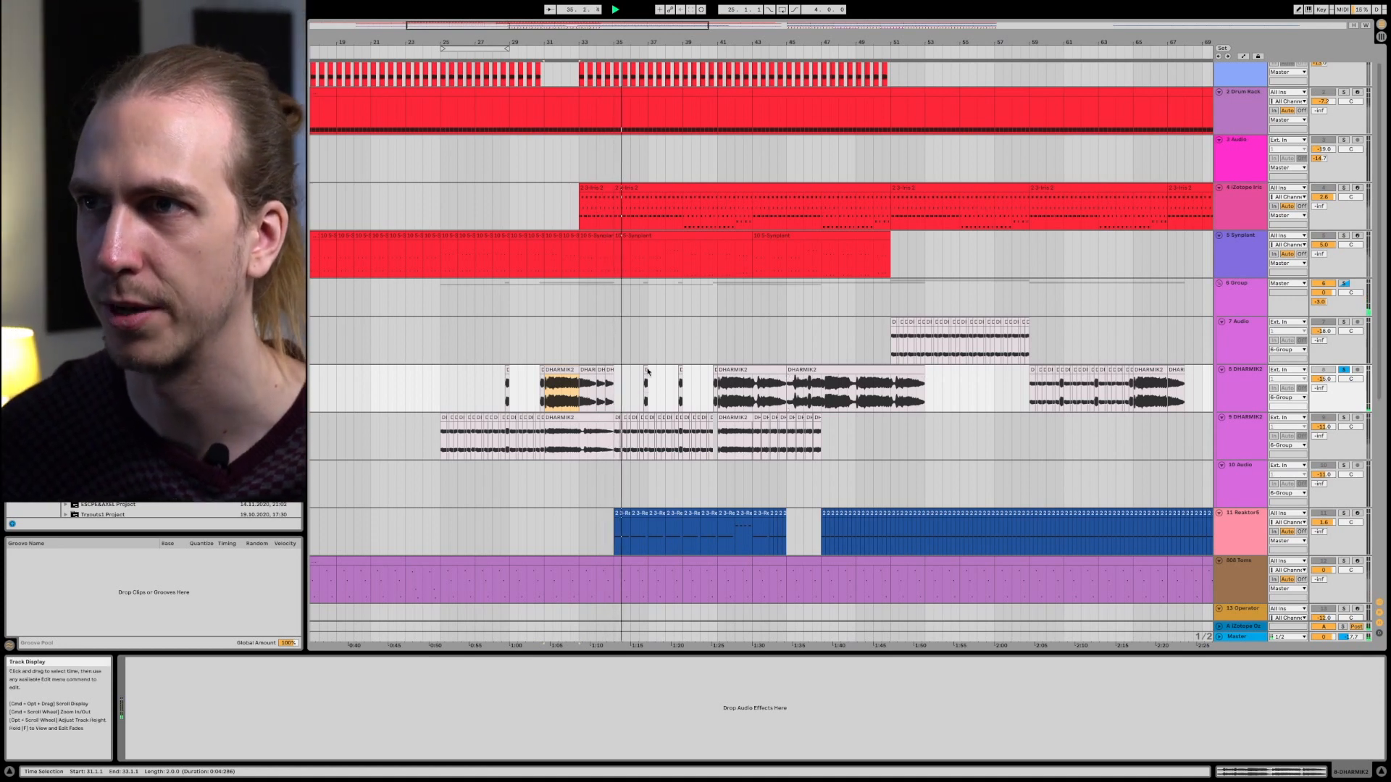
left_click(739, 369)
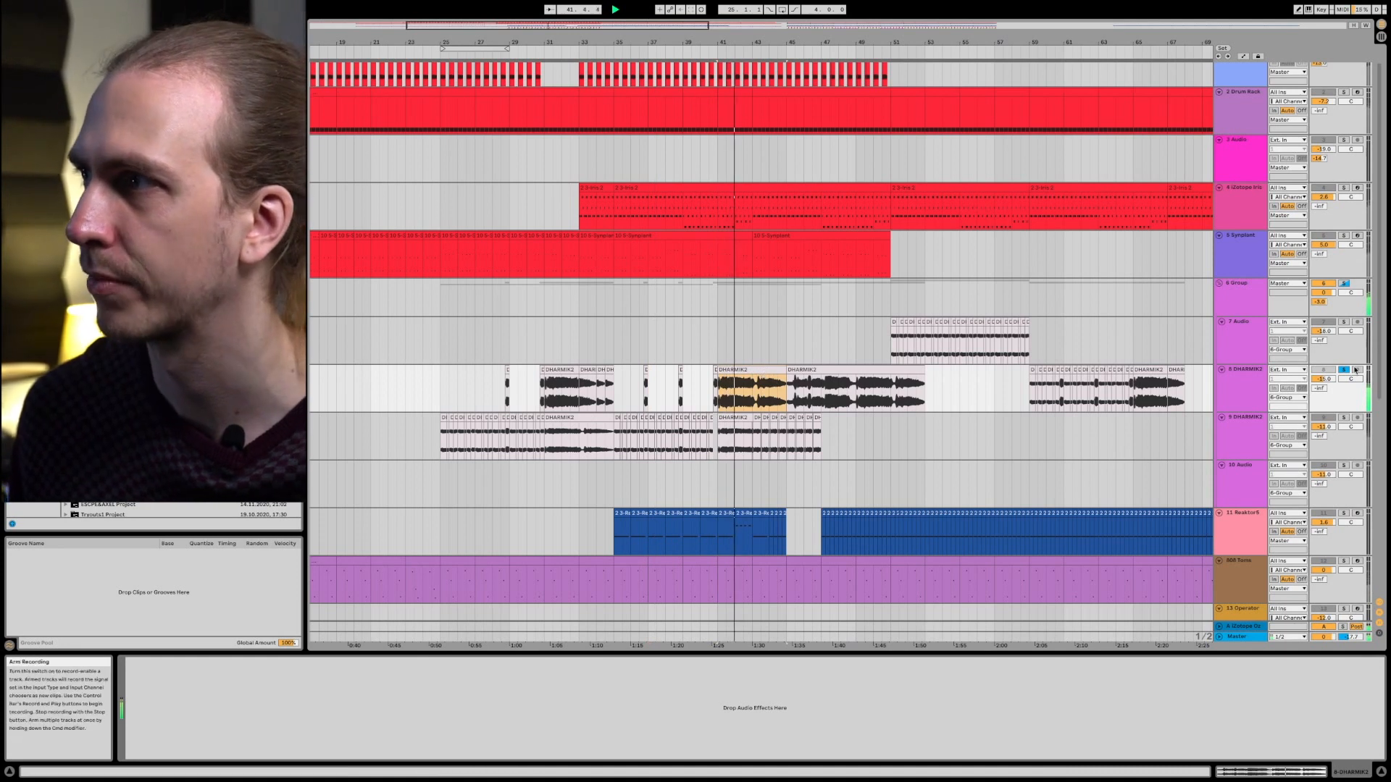
left_click(531, 390)
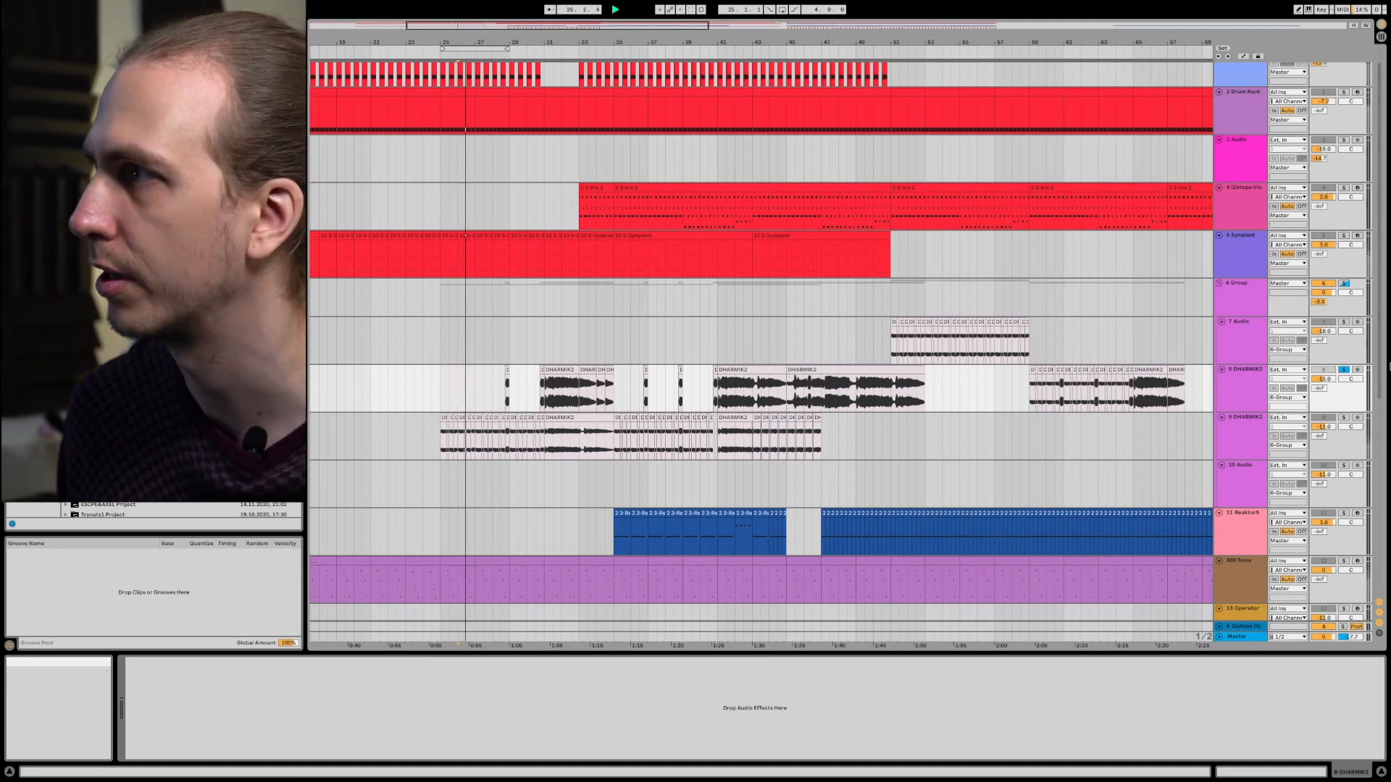
Step: Take track 8 out of solo and listen to all tracks together while surveying the arrangement from the drums down to the Snap group
left_click(1344, 370)
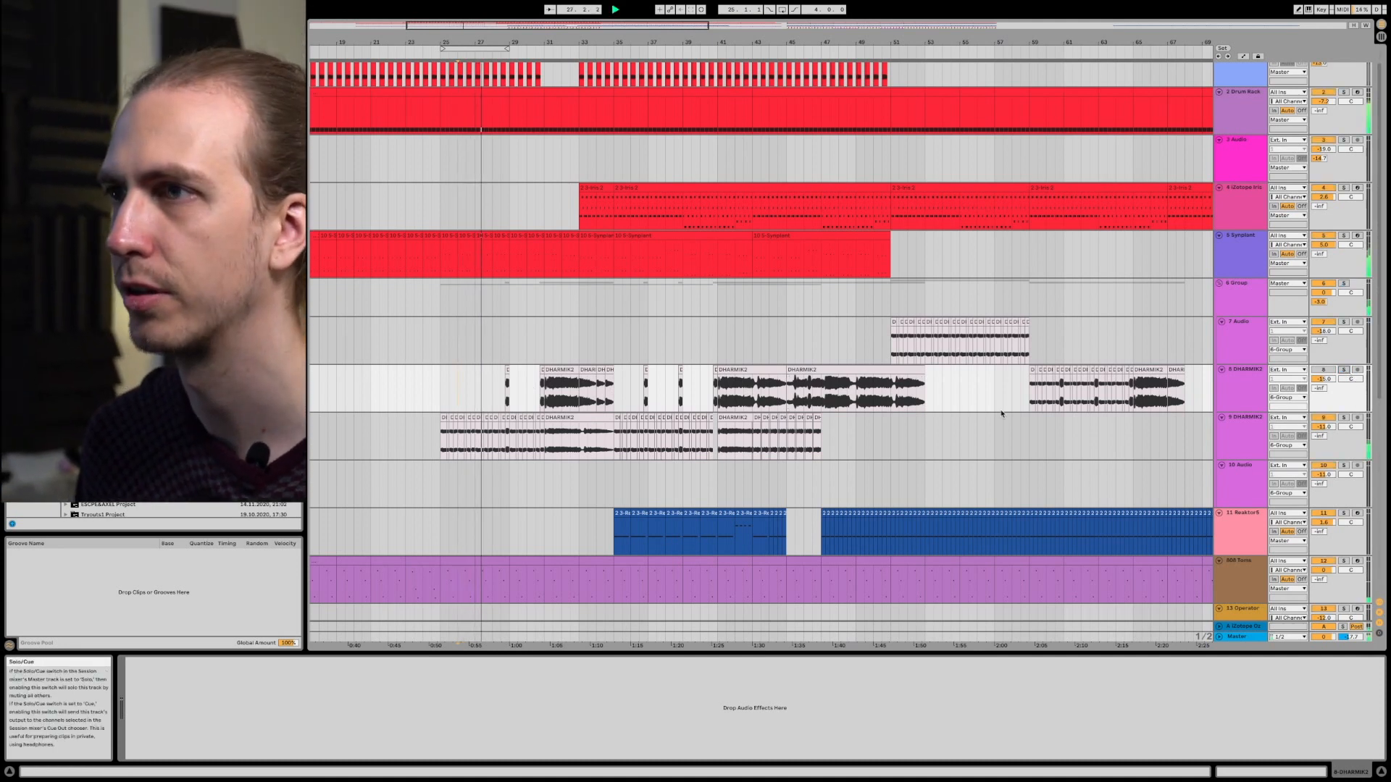
left_click(457, 479)
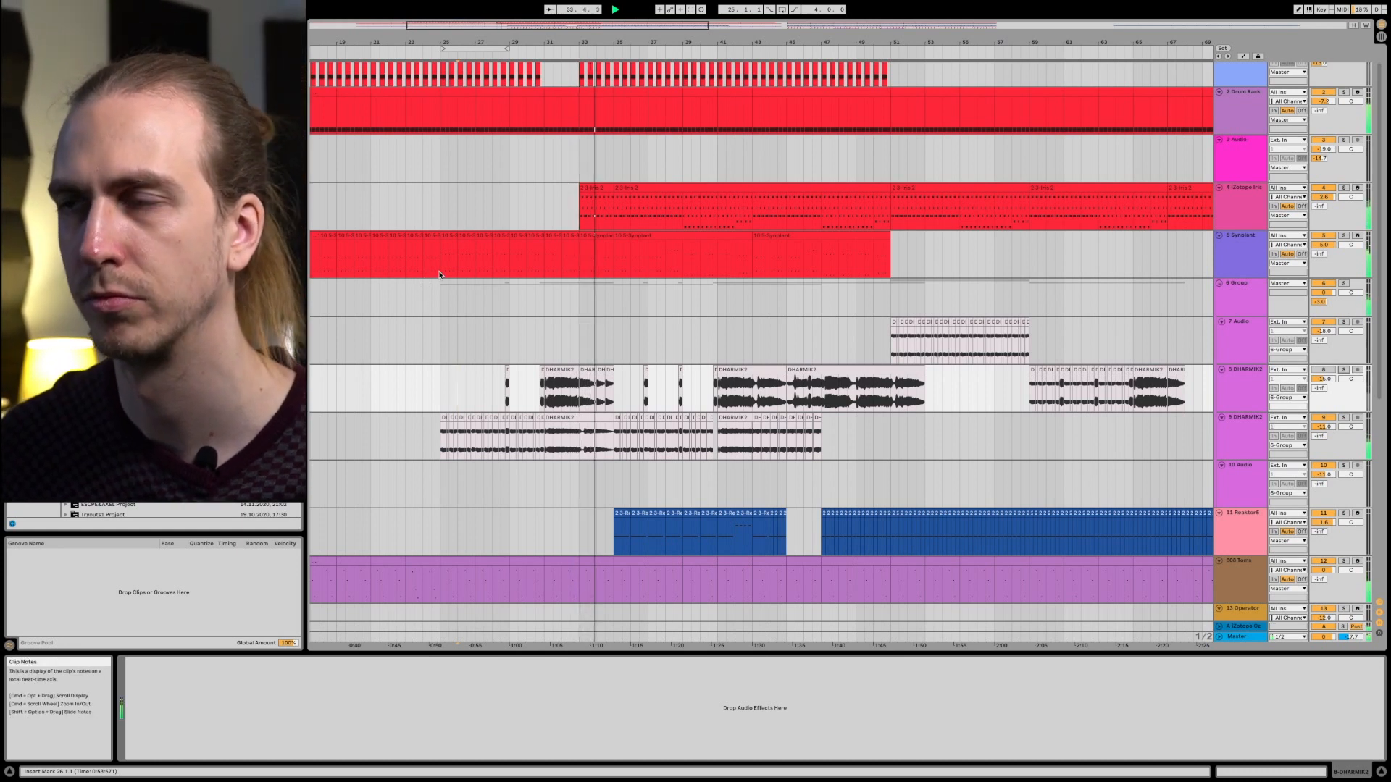
left_click_drag(533, 42, 535, 21)
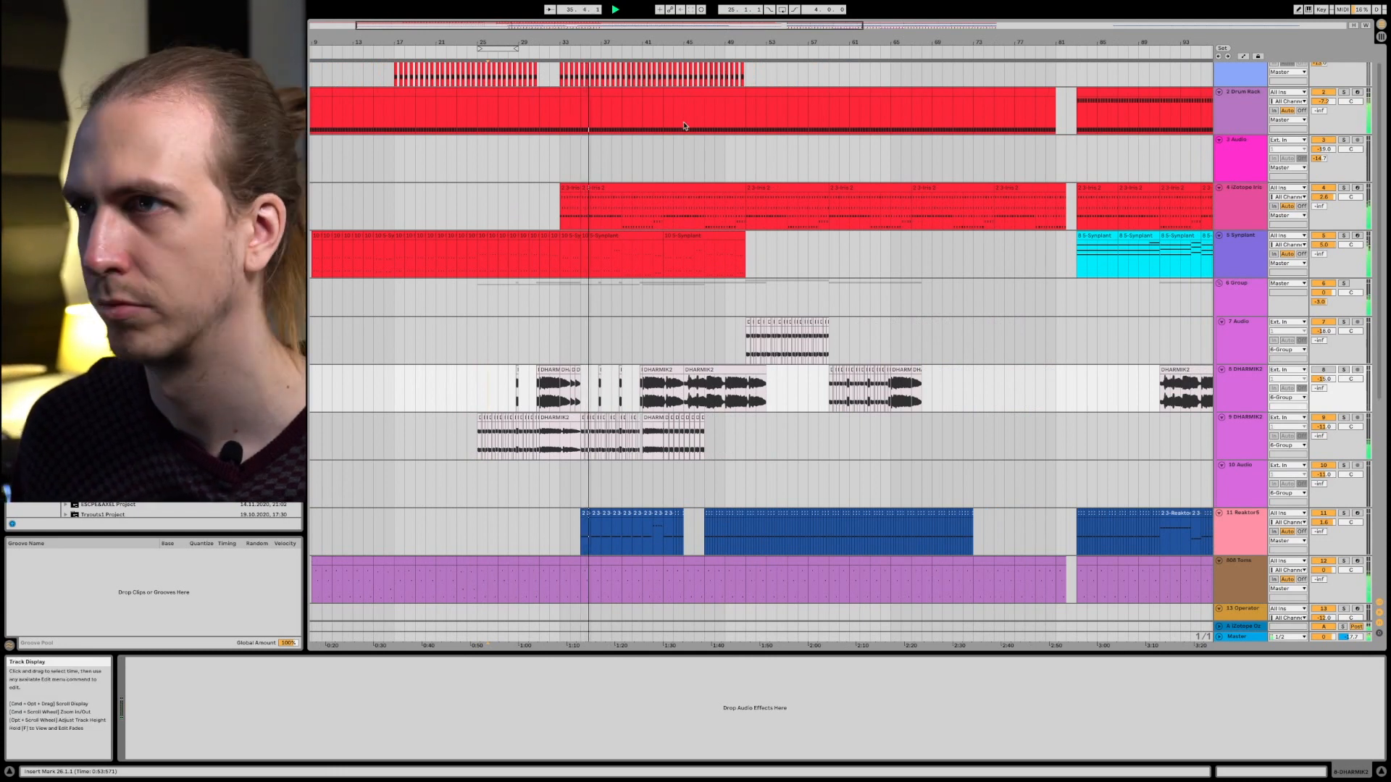
scroll(612, 340, "up", 1)
scroll(613, 374, "down", 15)
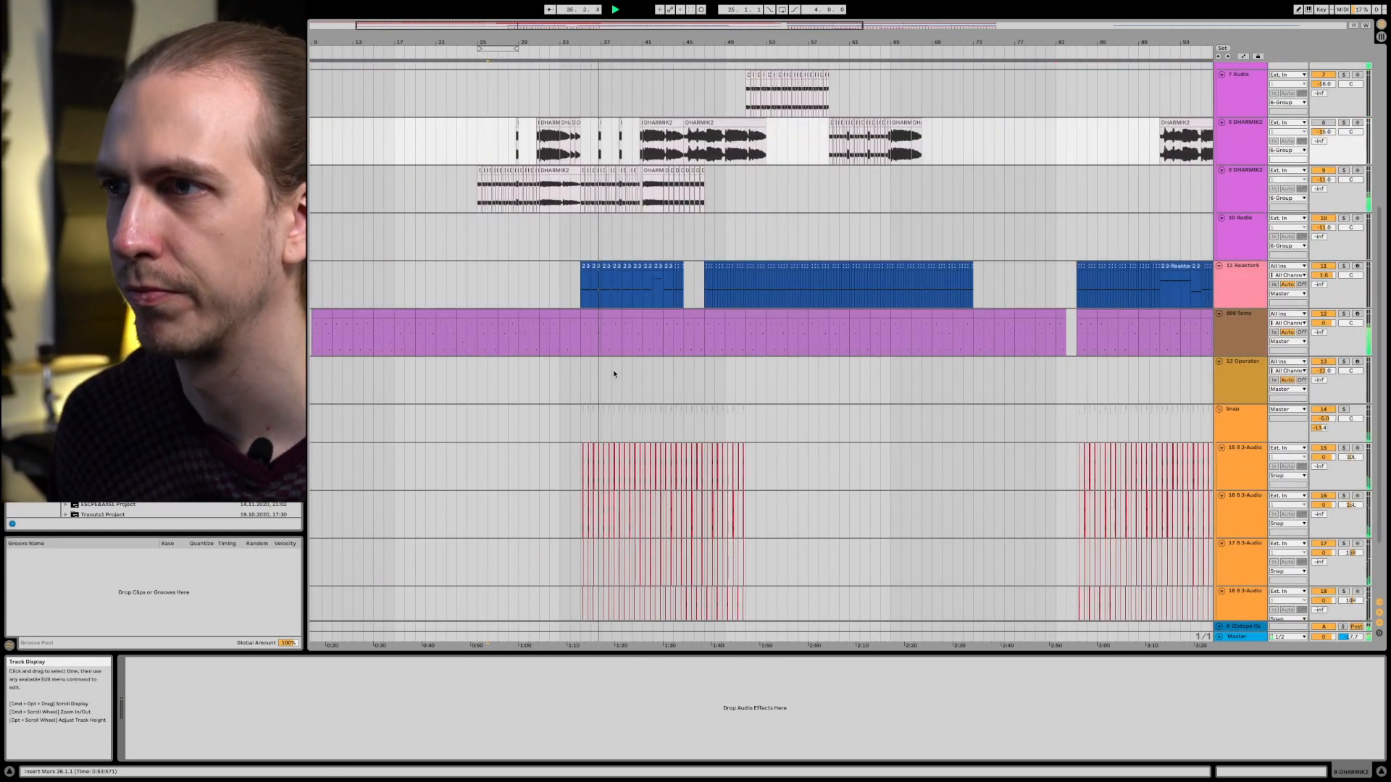
scroll(614, 375, "up", 8)
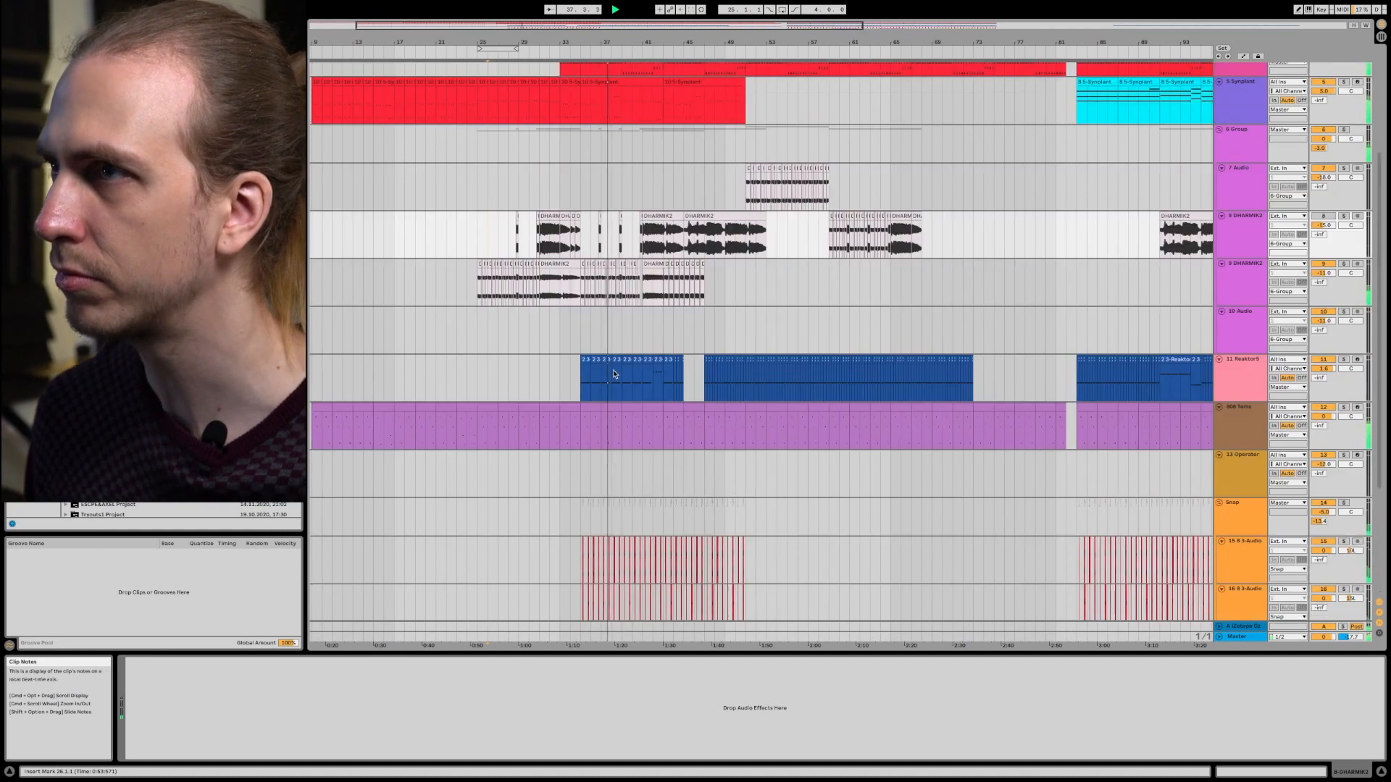
scroll(623, 372, "up", 5)
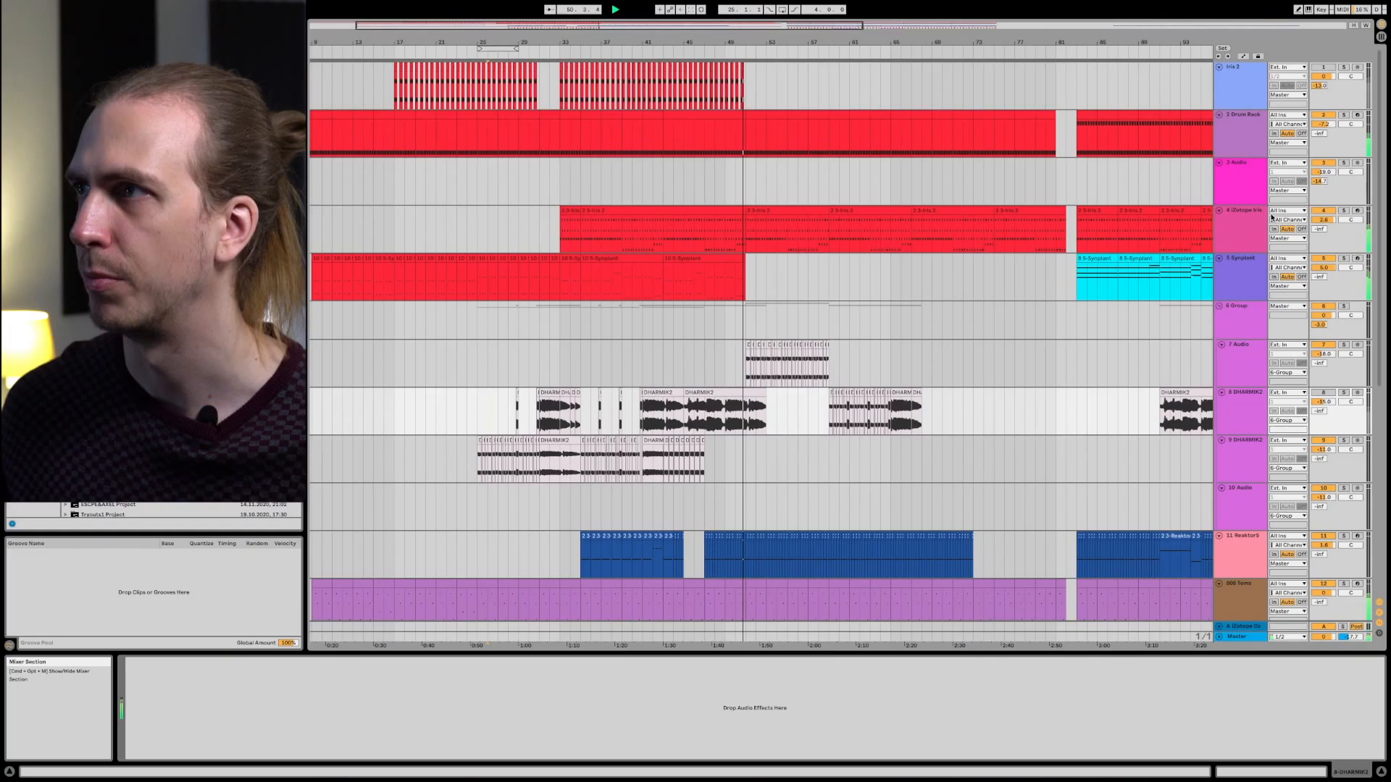
Step: Select the 5 Synplant track, compare its clips with the tracks below it and listen to it in solo
left_click(1242, 260)
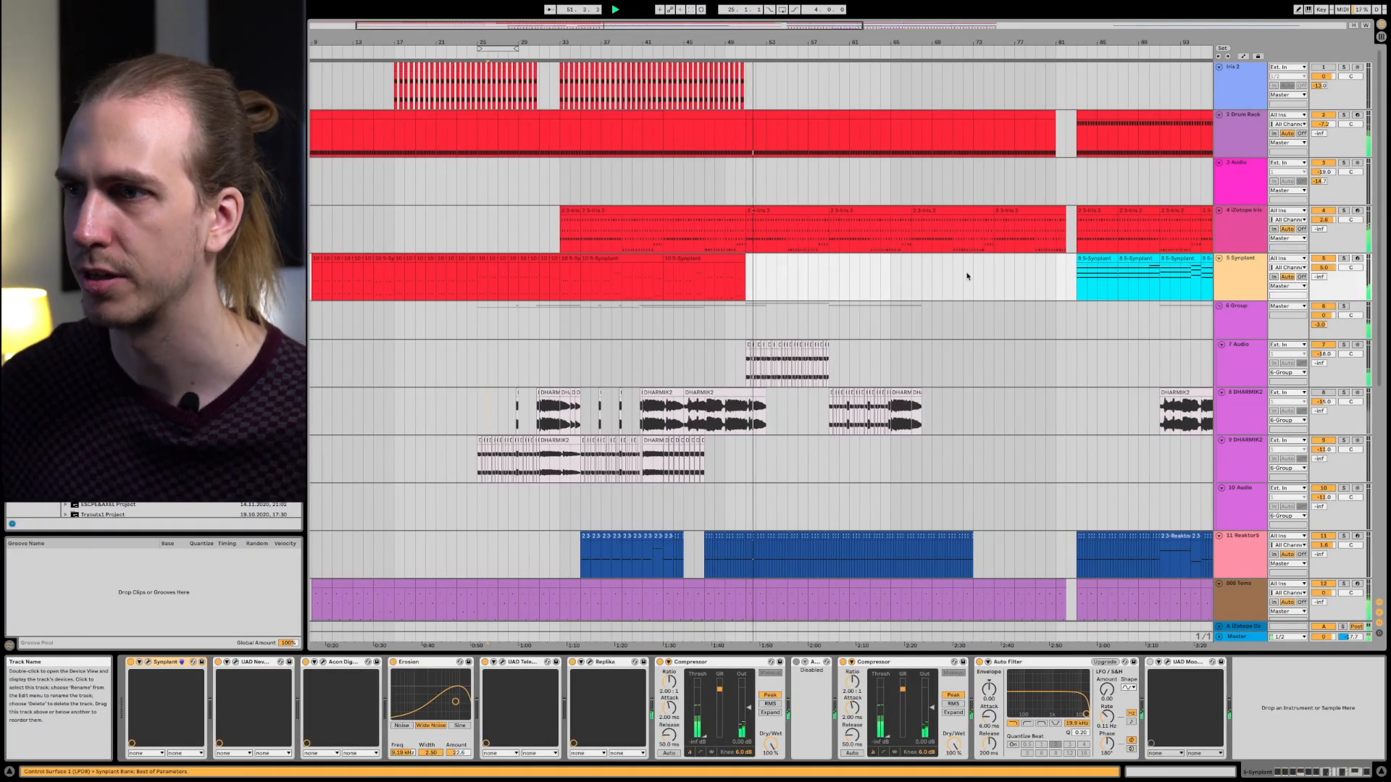
scroll(656, 311, "down", 6)
scroll(677, 320, "up", 2)
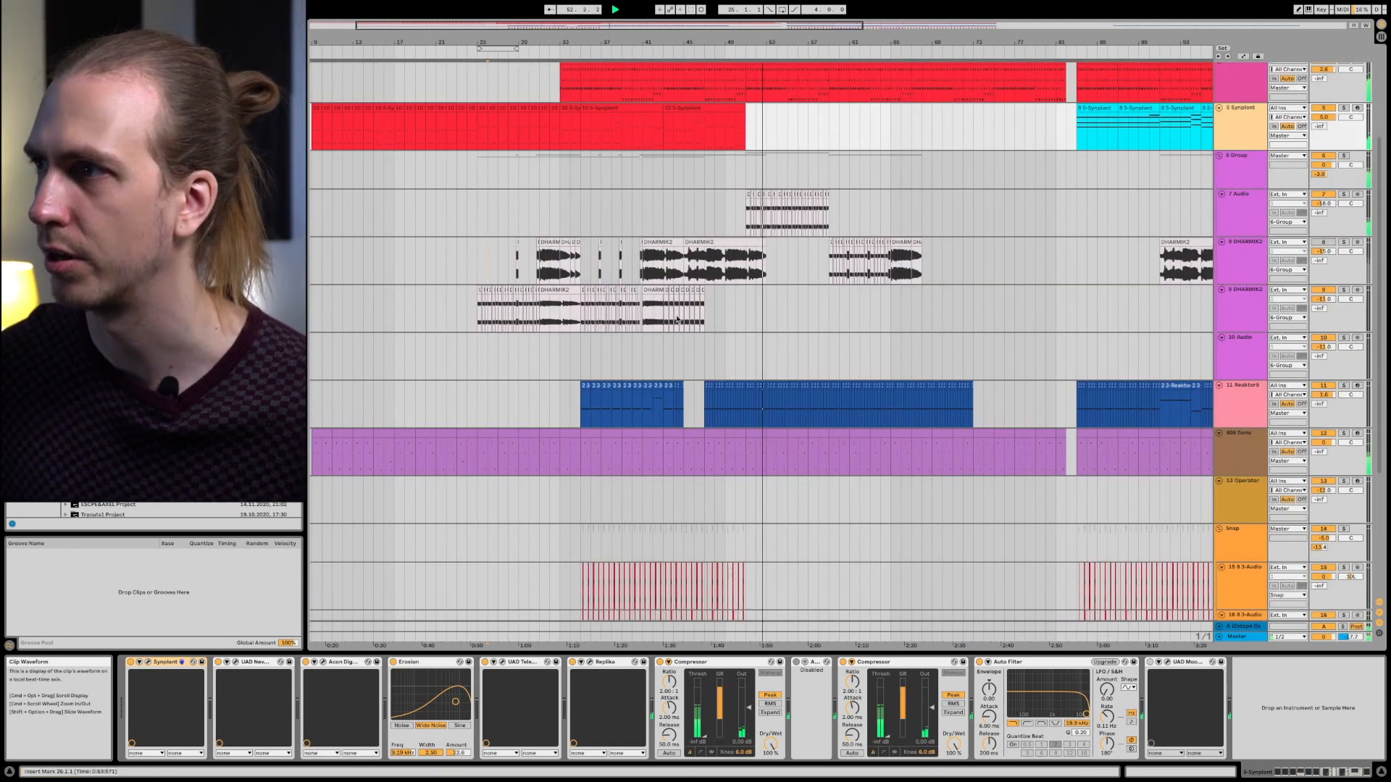
left_click(1246, 403)
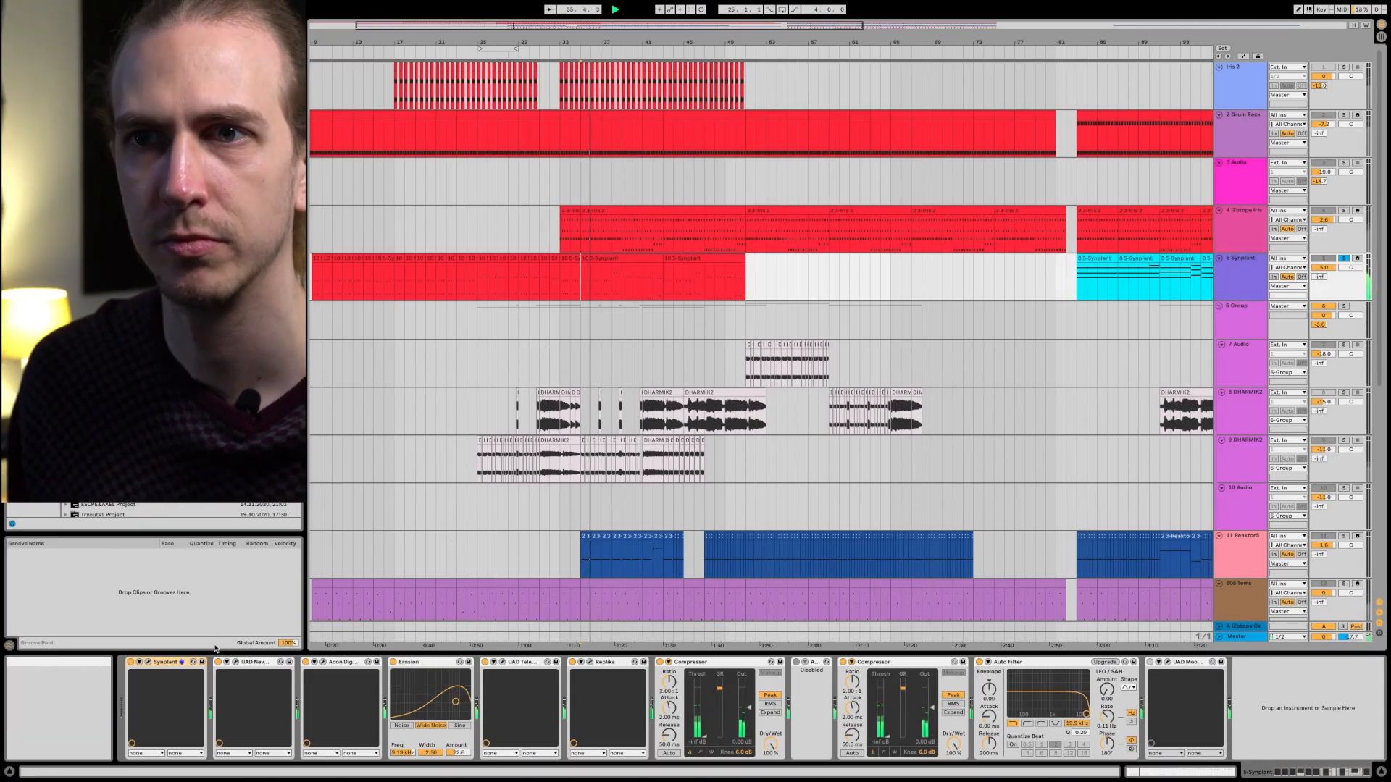
Step: Open the Synplant instrument in the middle of the arrangement, reset its branches from the central seed and regrow the F# branch
left_click(151, 663)
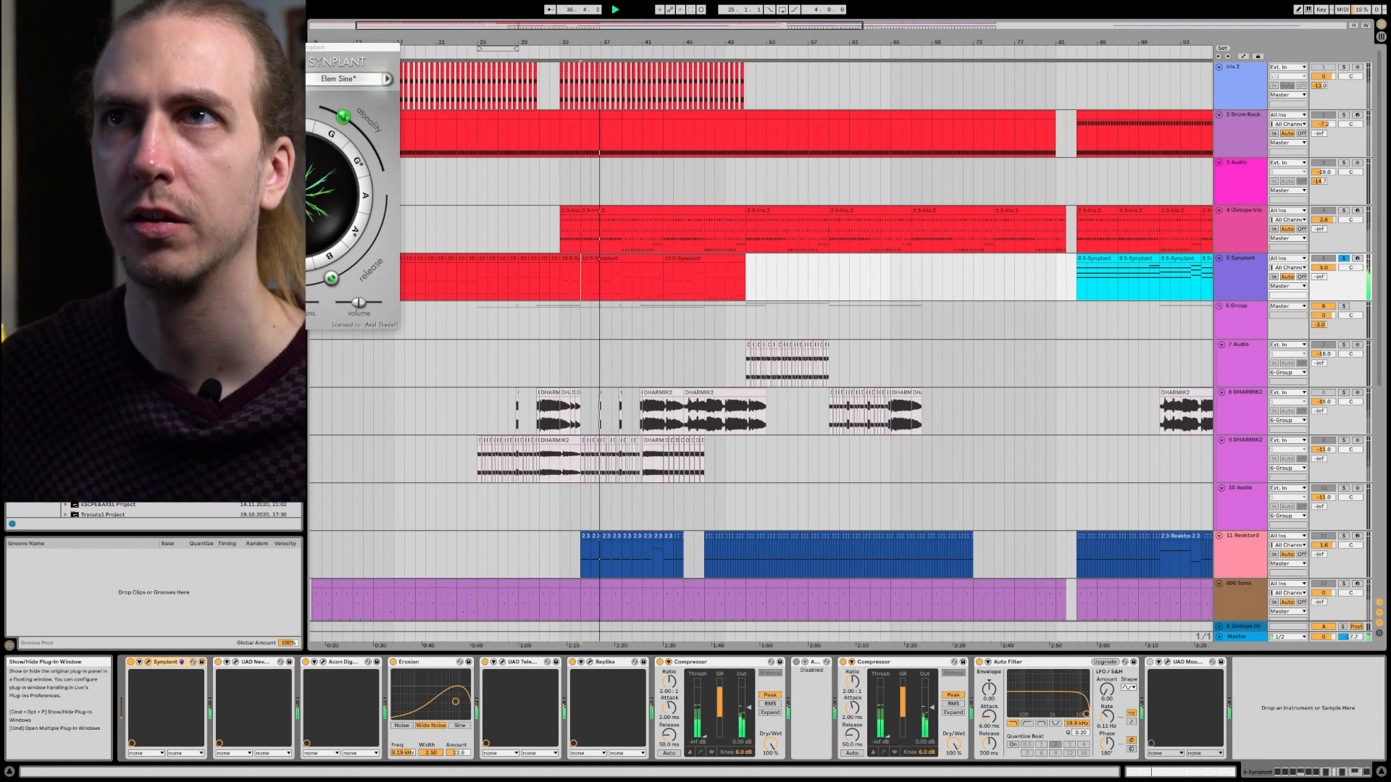
left_click_drag(301, 49, 625, 298)
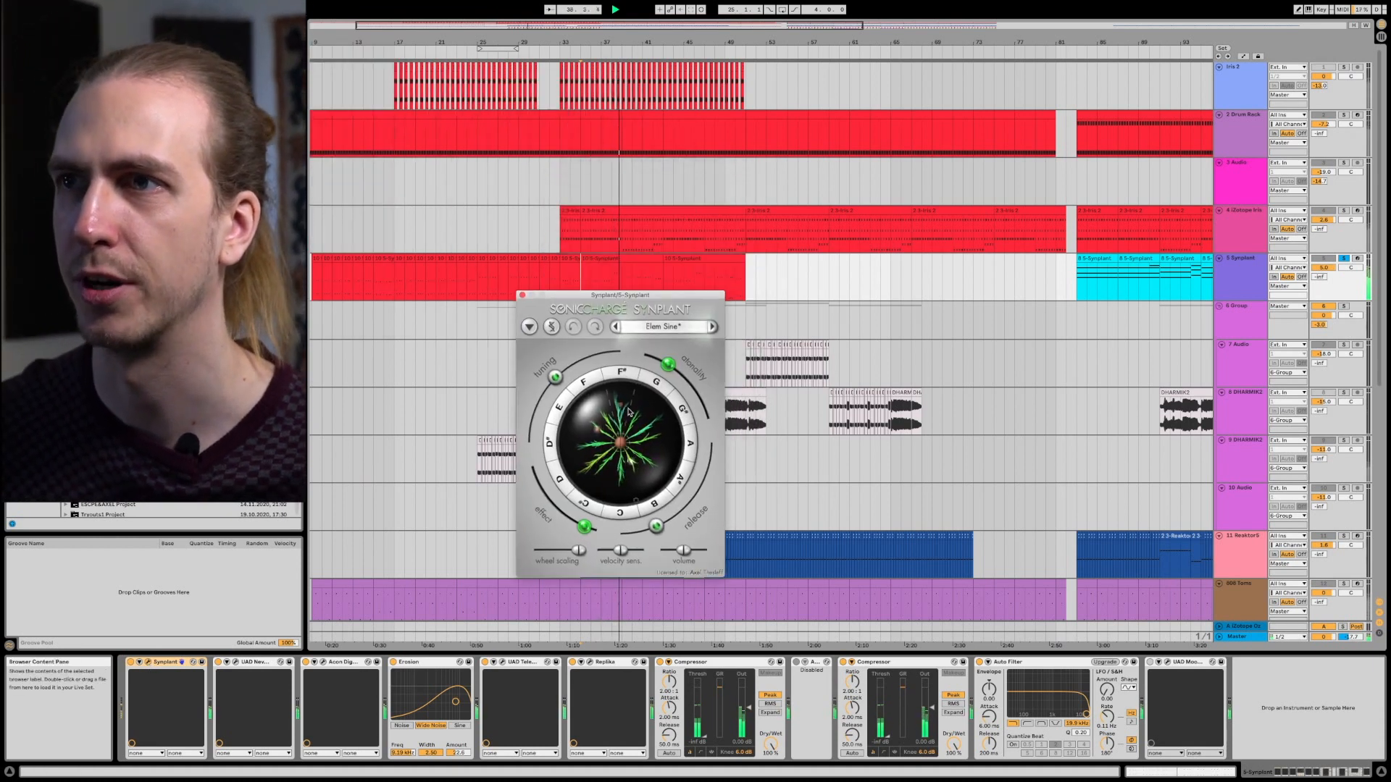
left_click(621, 448)
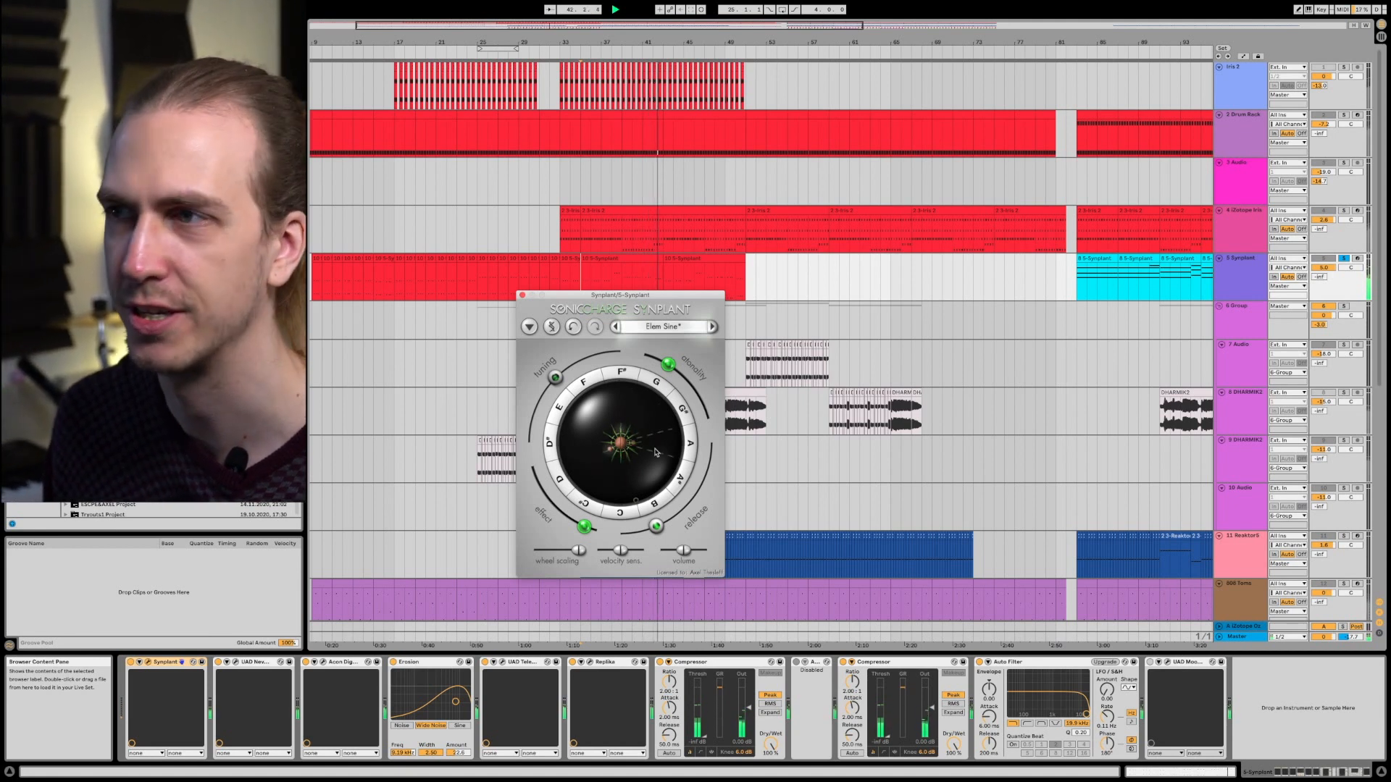
left_click_drag(620, 433, 623, 397)
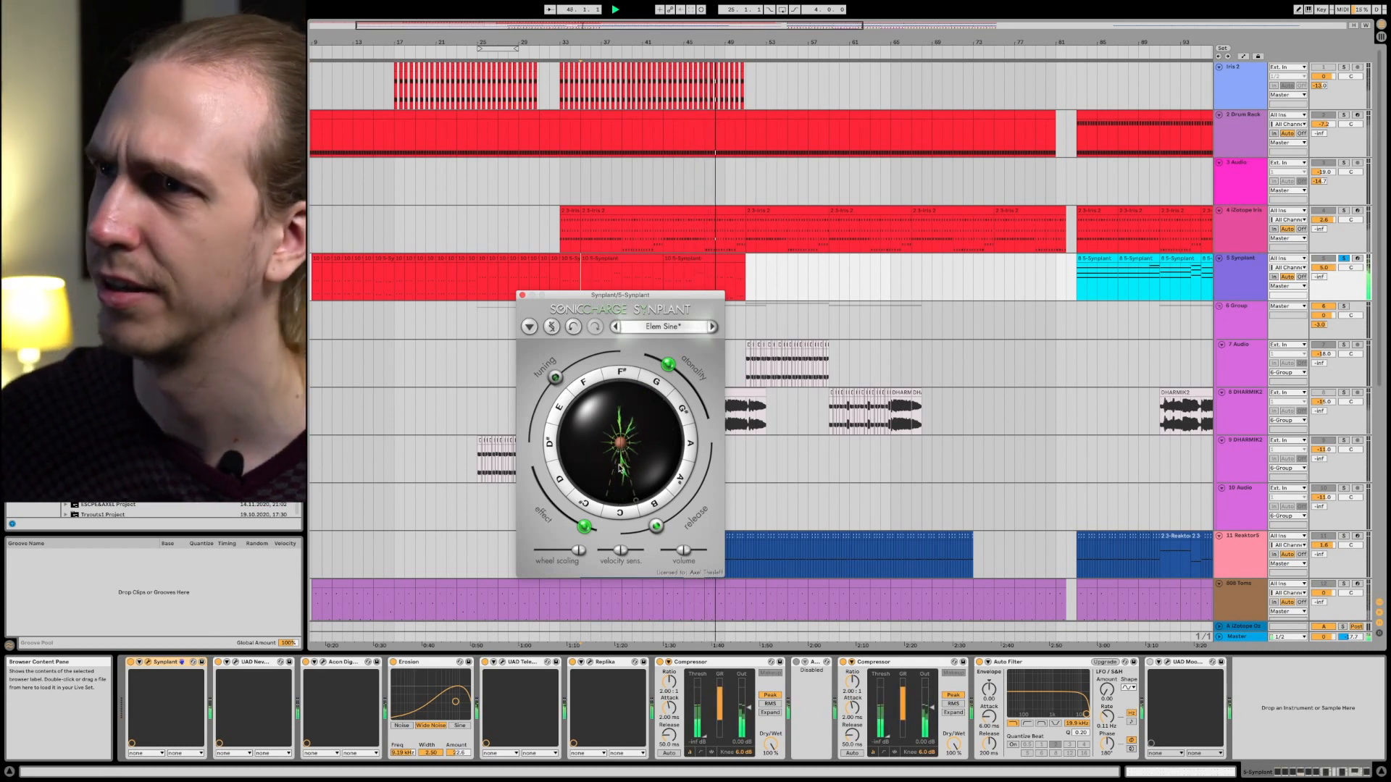
Step: View the gene parameters of Synplant's sound on its DNA strand and close the instrument window
left_click(553, 327)
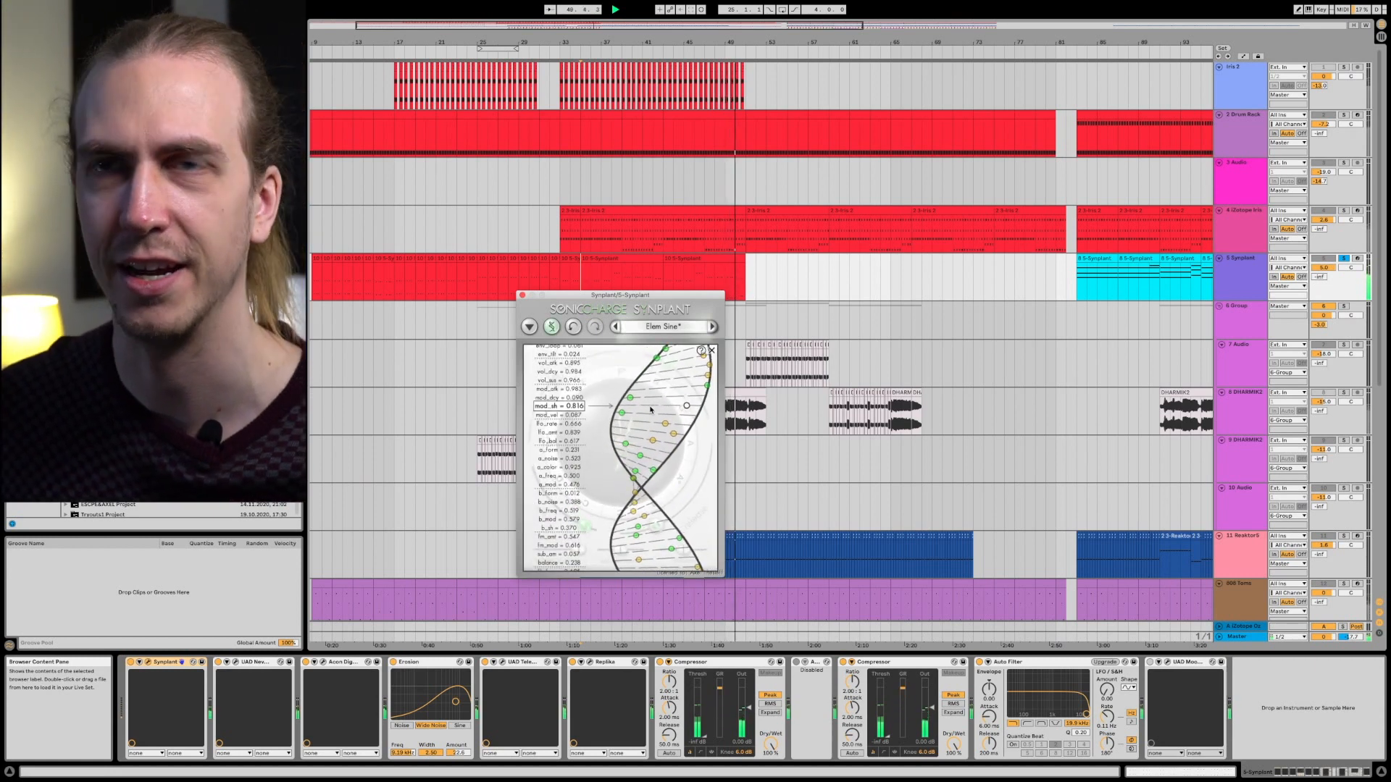
left_click(711, 351)
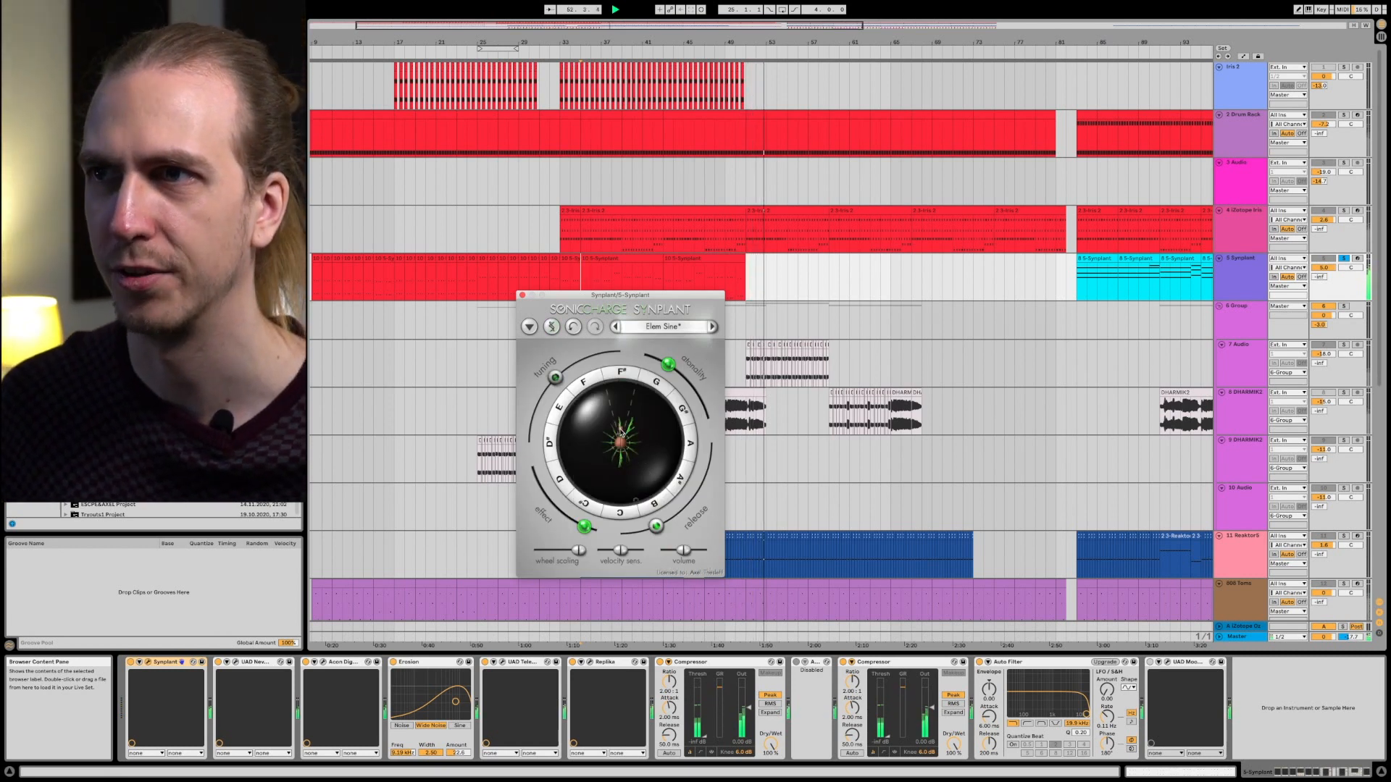
left_click_drag(590, 298, 585, 278)
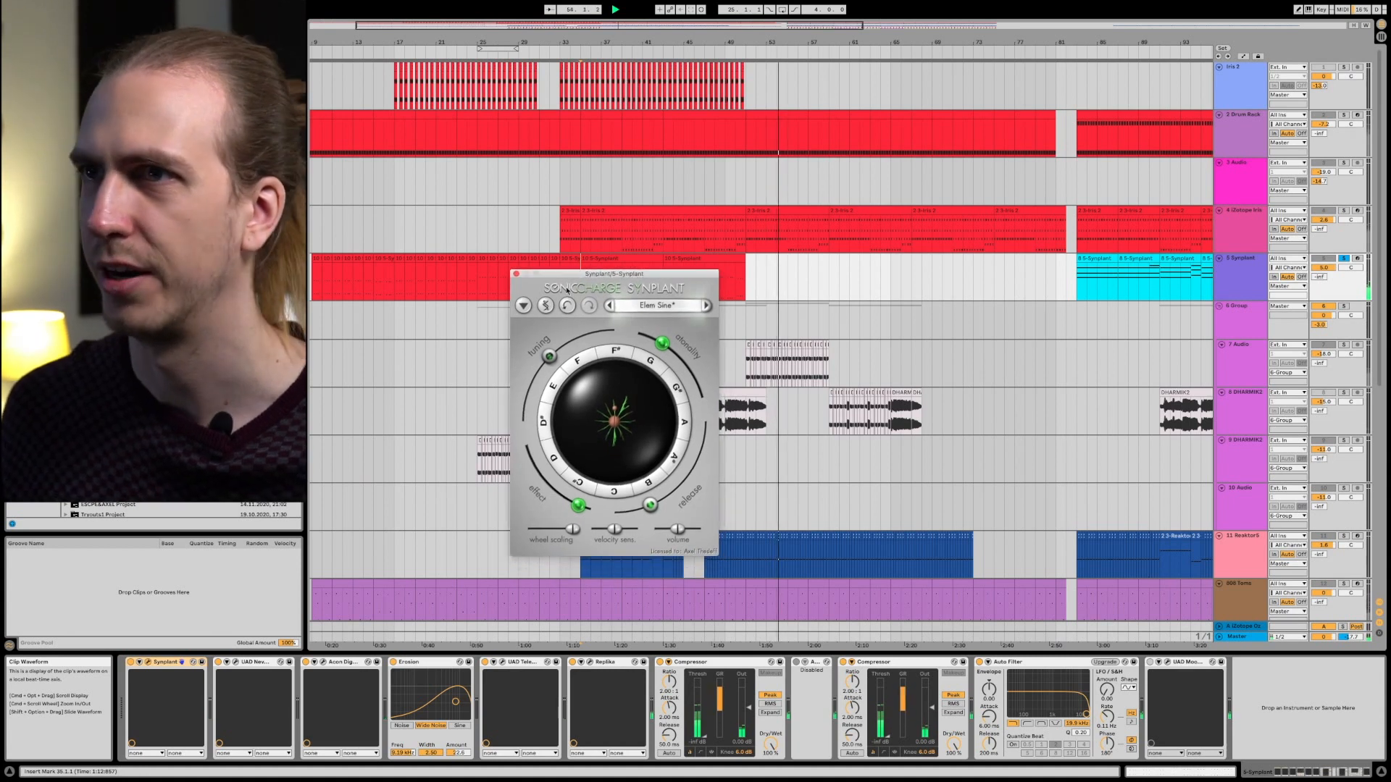
left_click(515, 274)
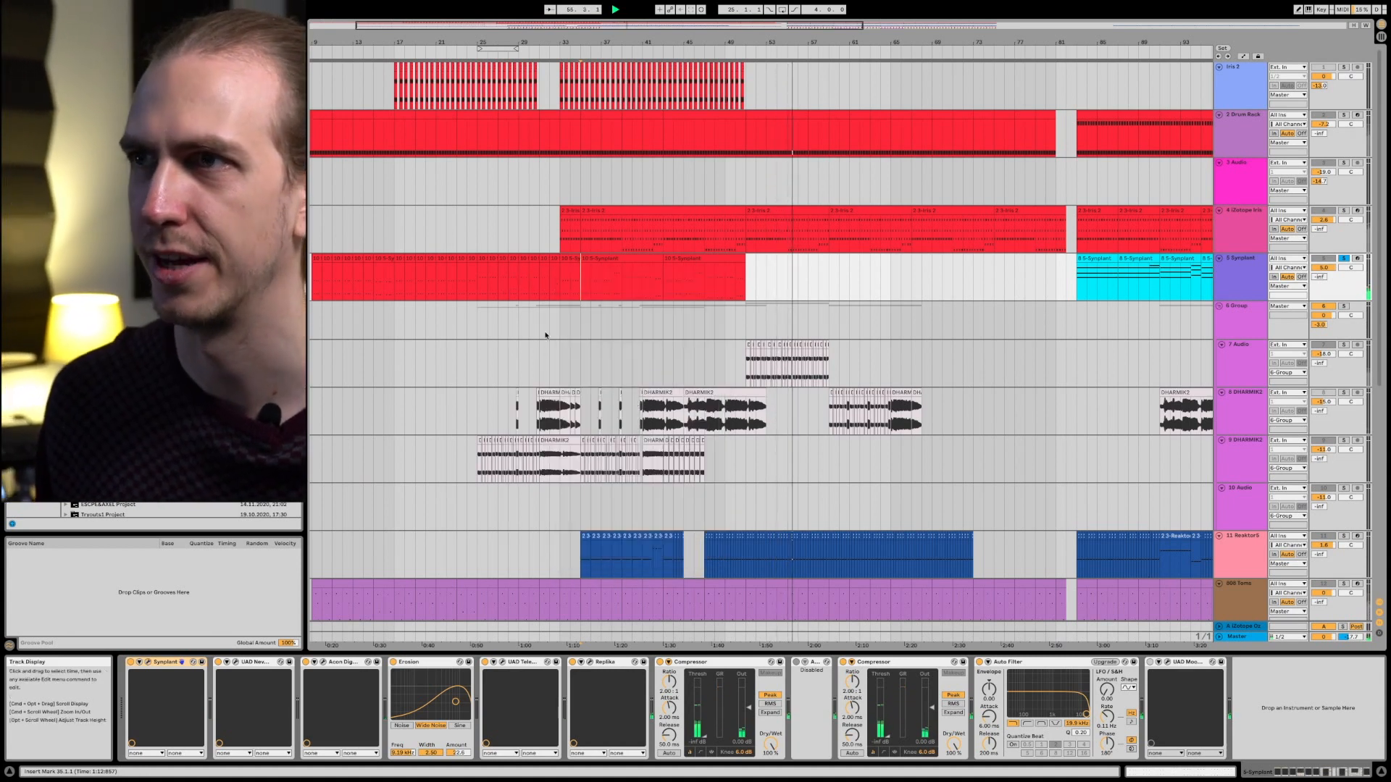
scroll(546, 331, "down", 5)
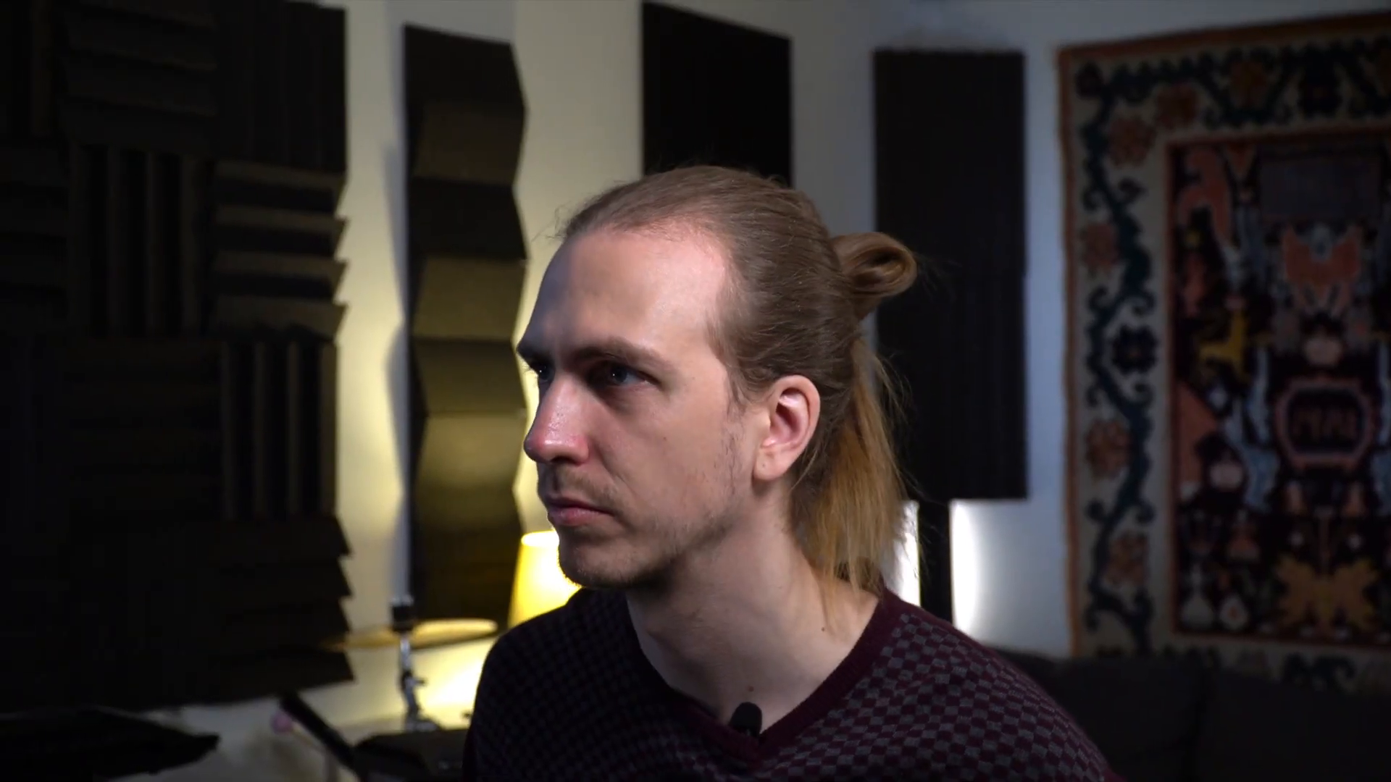
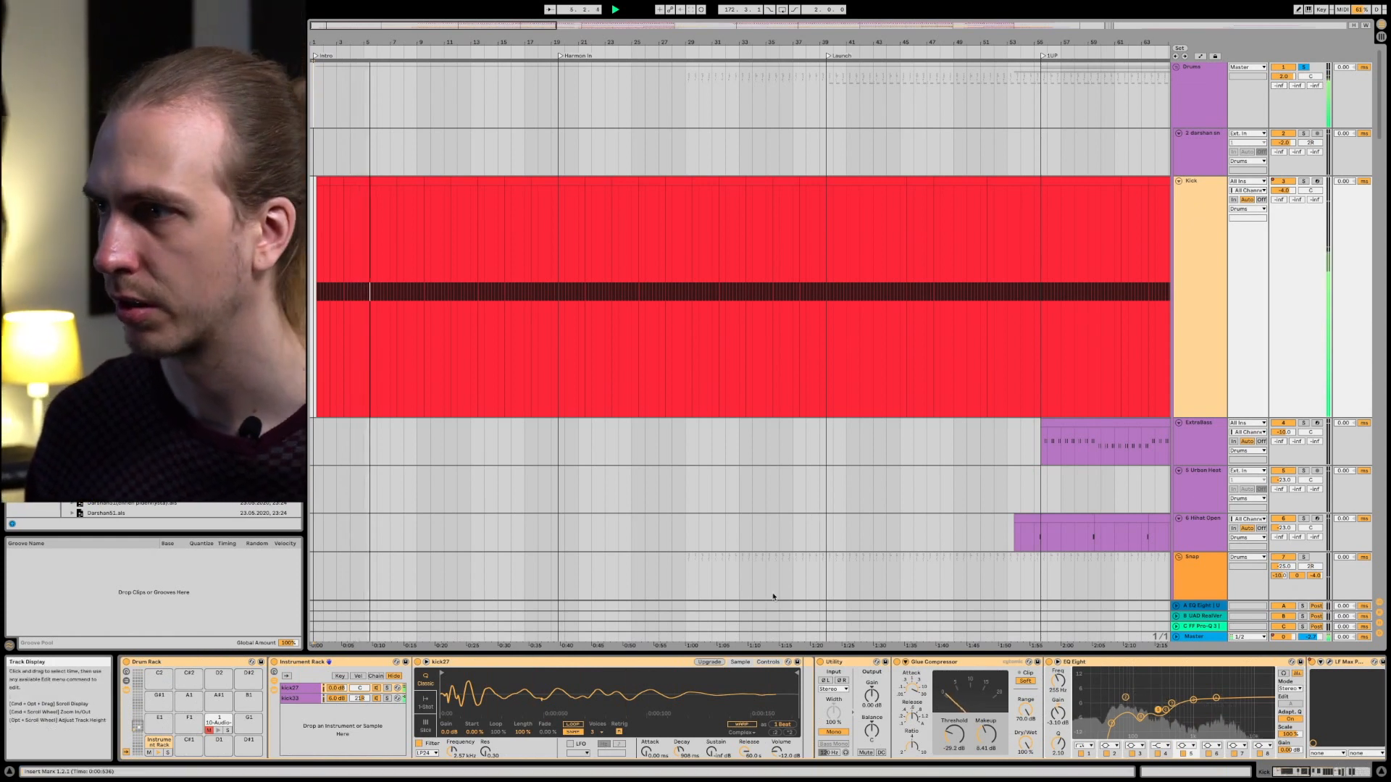
Step: Look through the Kick track's device chain and view the settings of the Voxengo LF Max Punch plug-in
left_click_drag(1291, 772, 1298, 772)
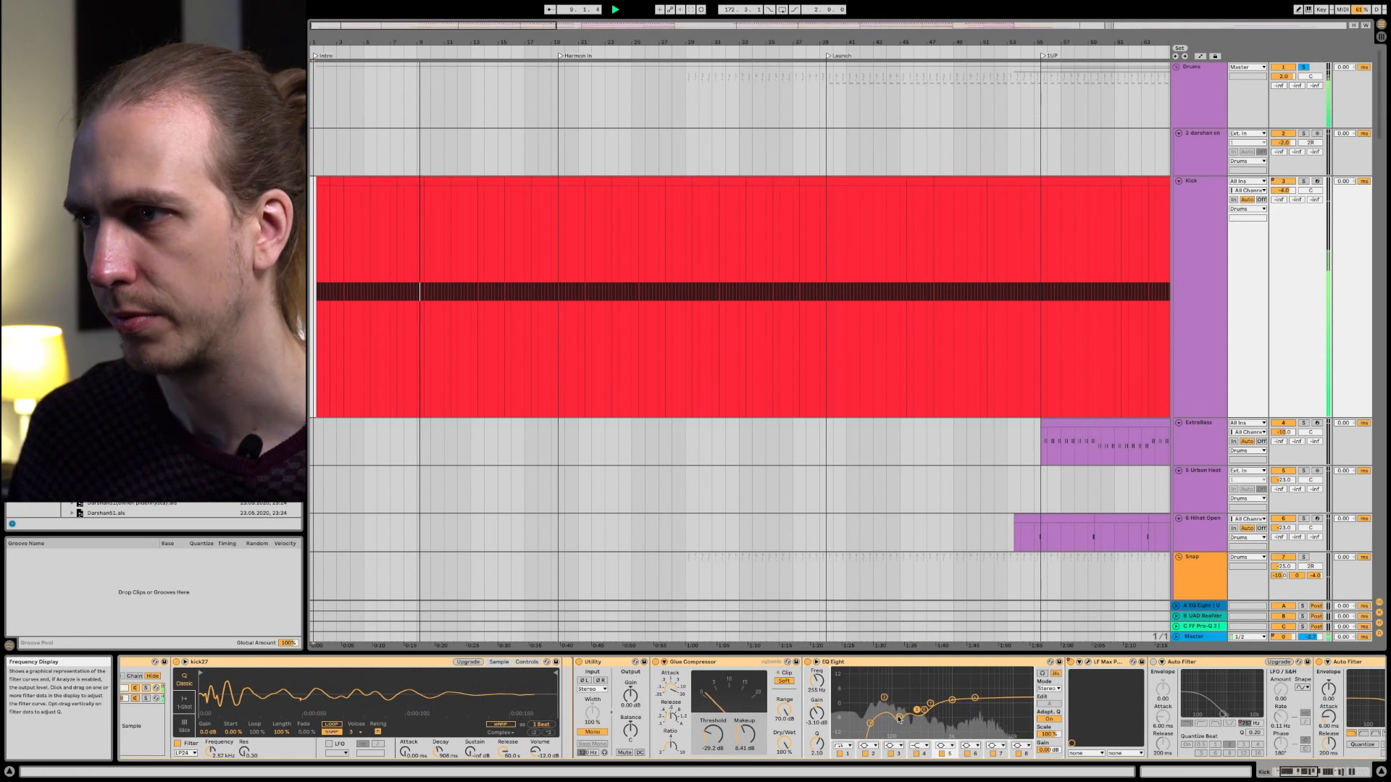
left_click(1327, 773)
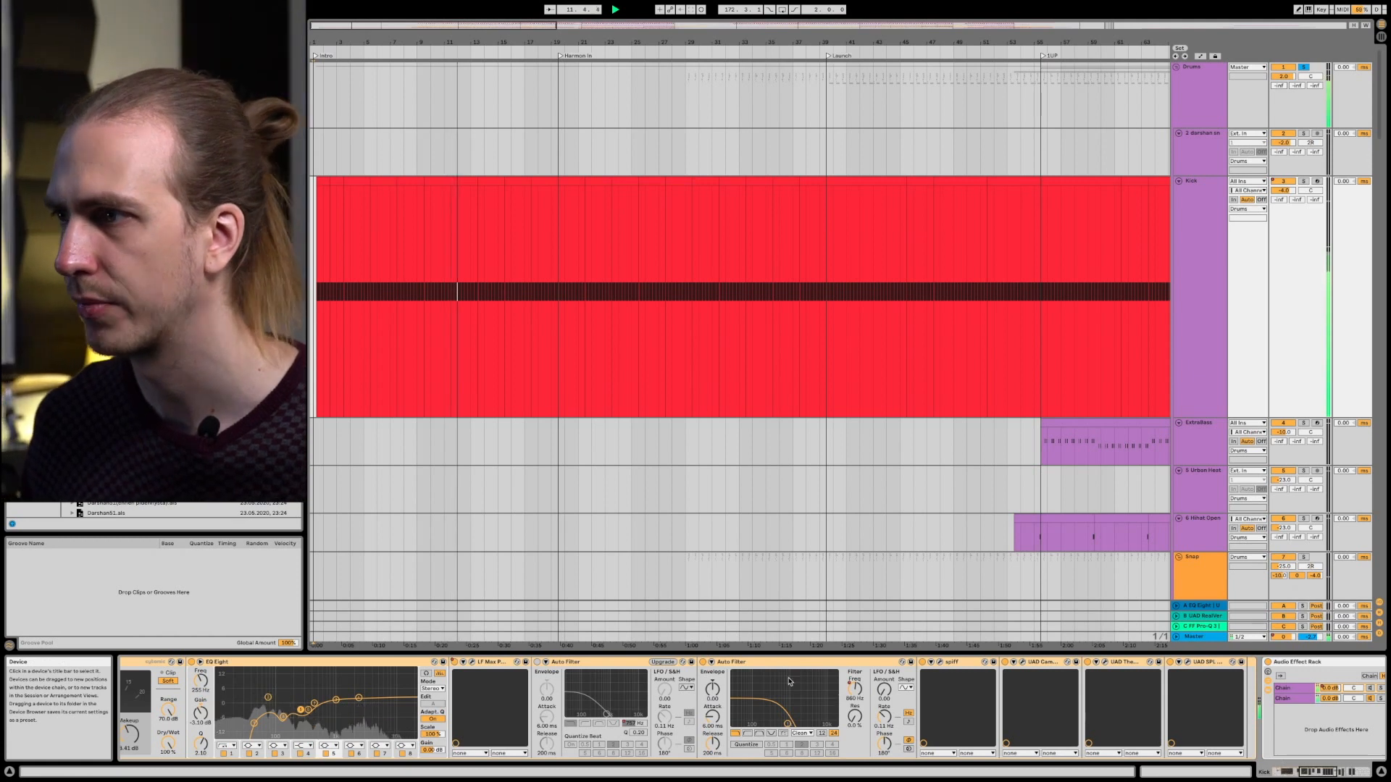
left_click(472, 662)
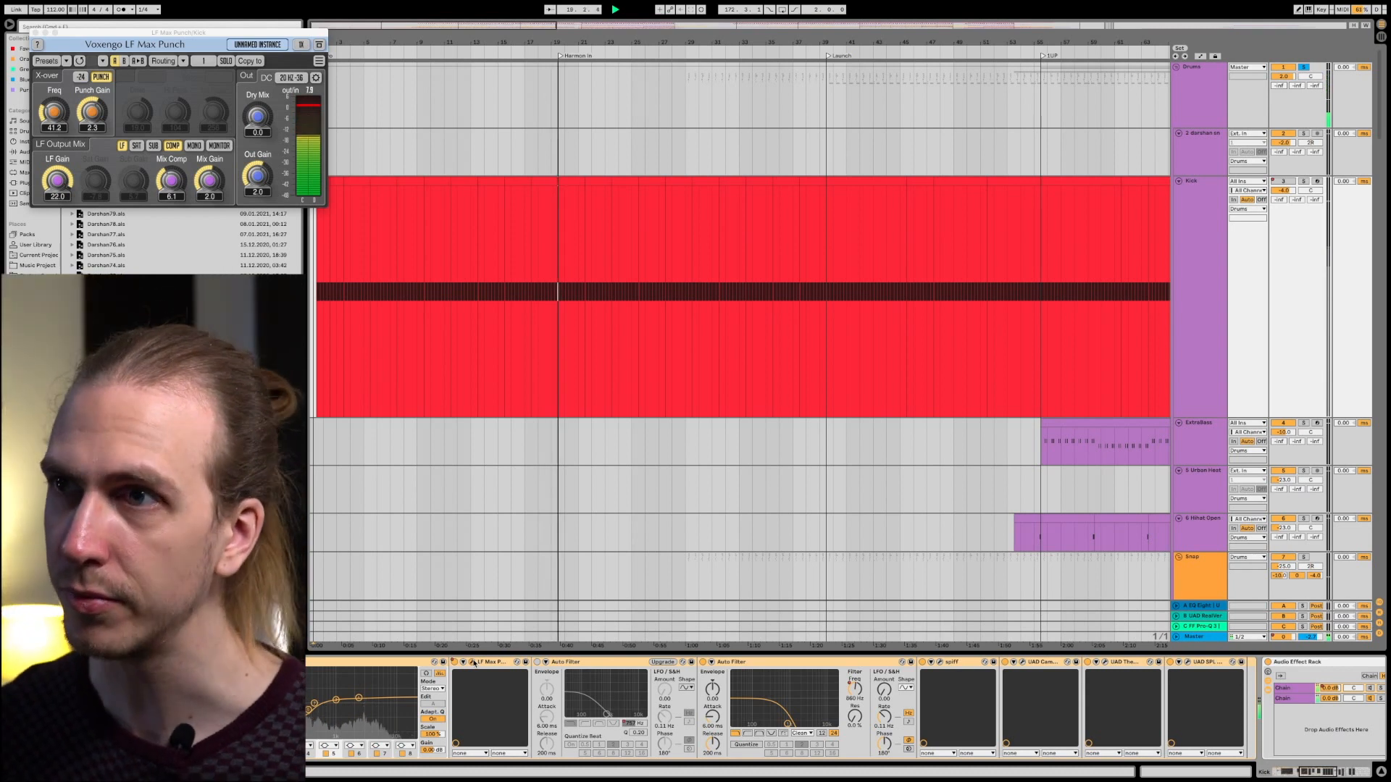
left_click(471, 662)
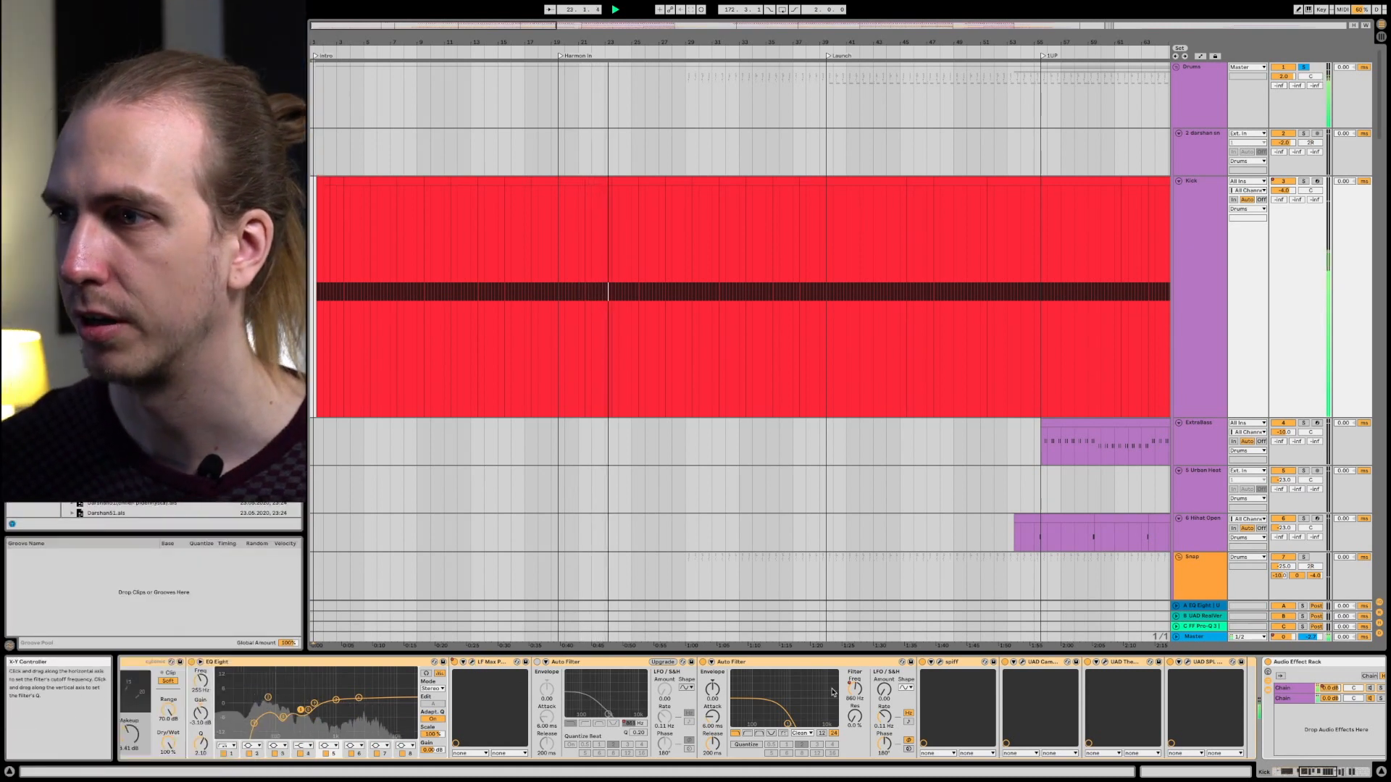
Step: Examine the Kick track's Auto Filter frequency automation and the settings of the spiff plug-in
key("a")
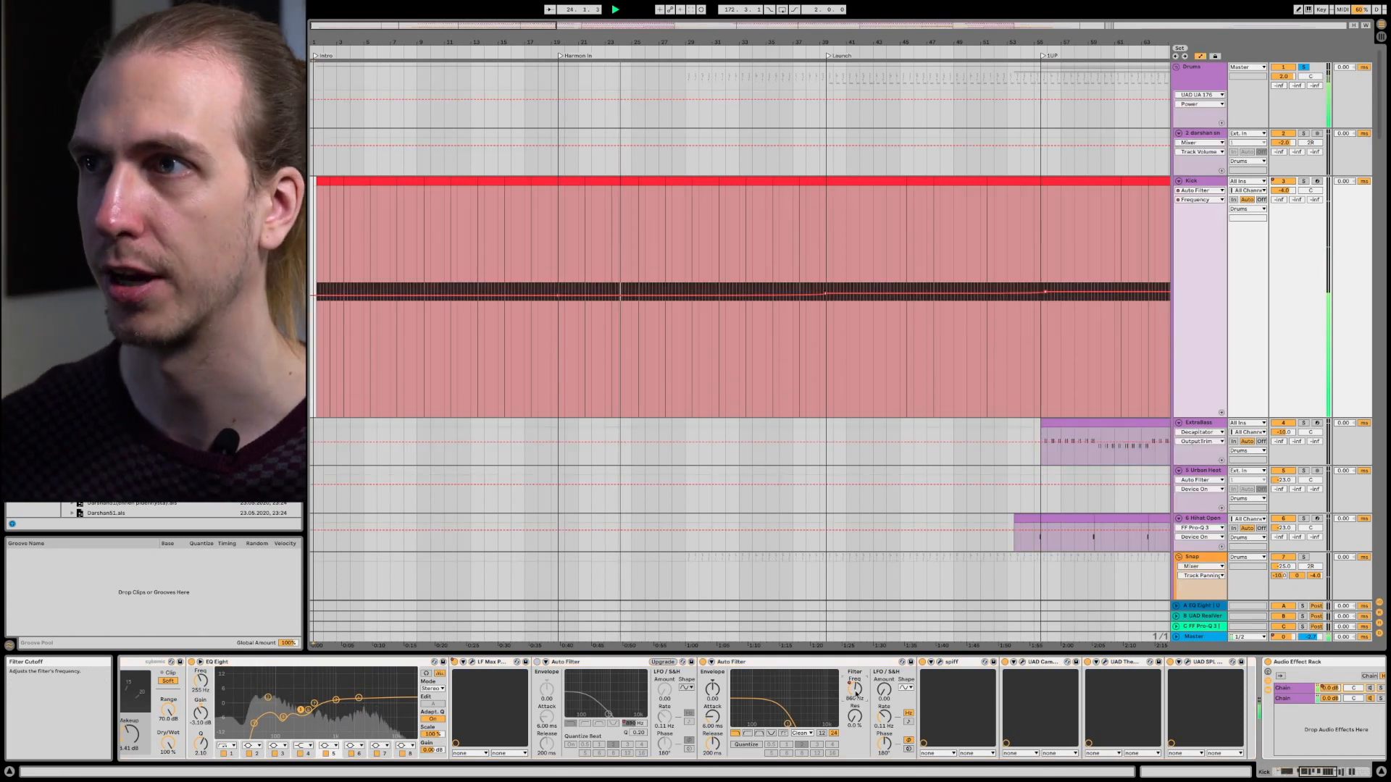
key("a")
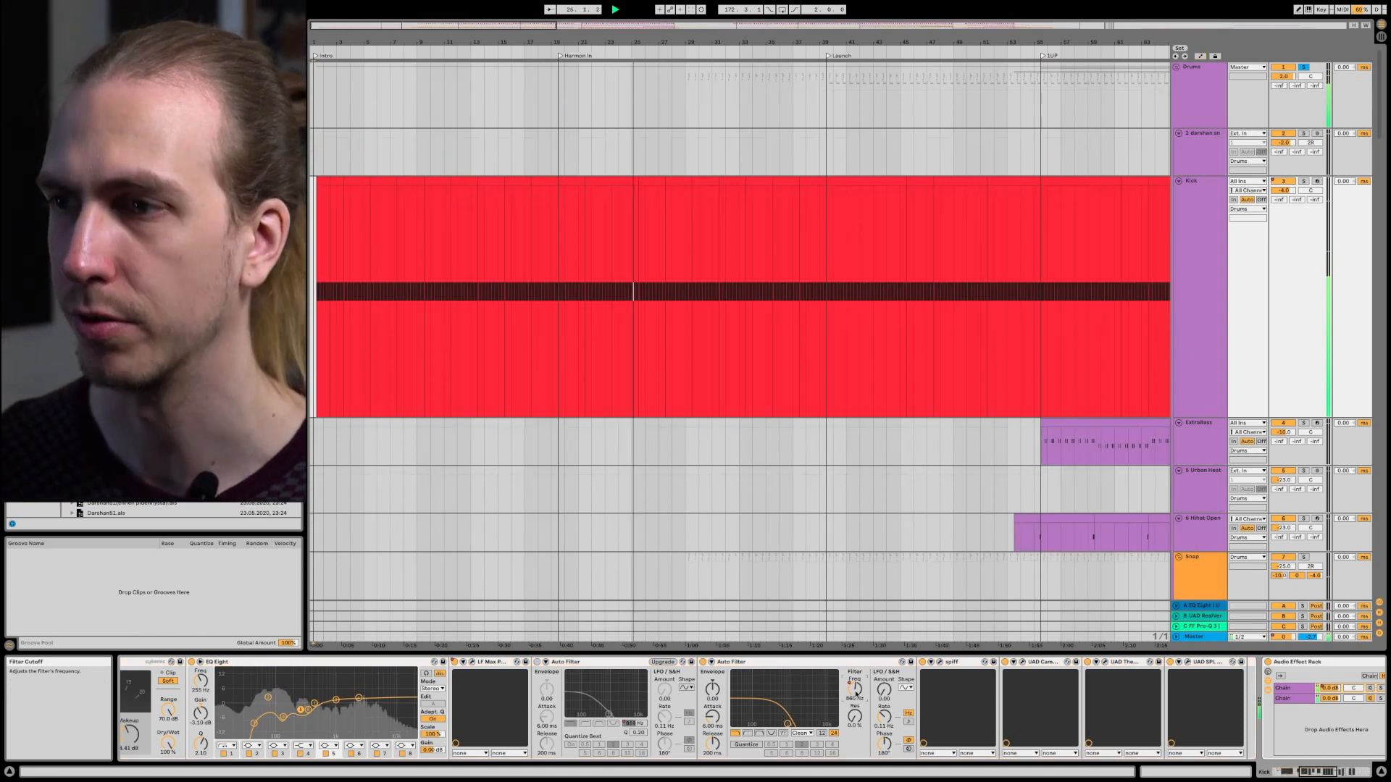
scroll(855, 692, "right", 10)
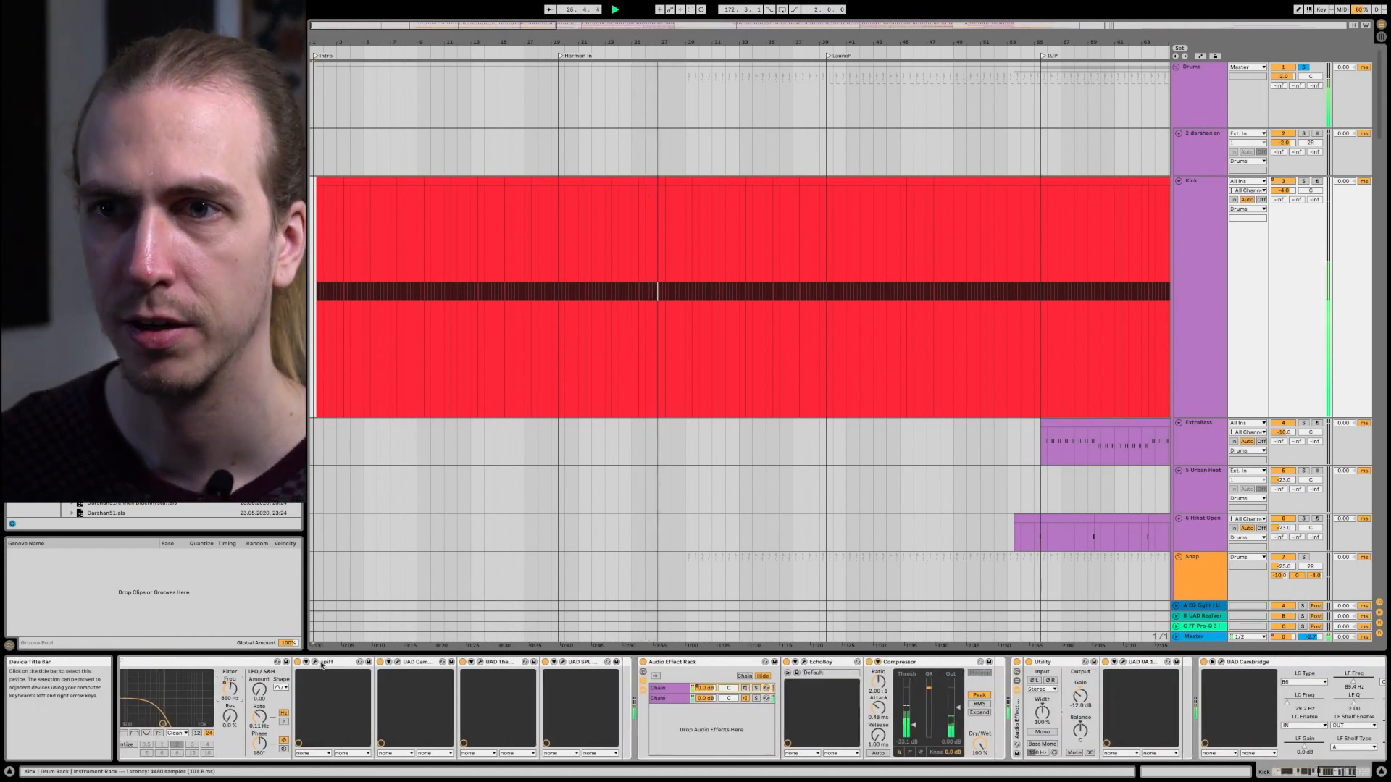
left_click(314, 662)
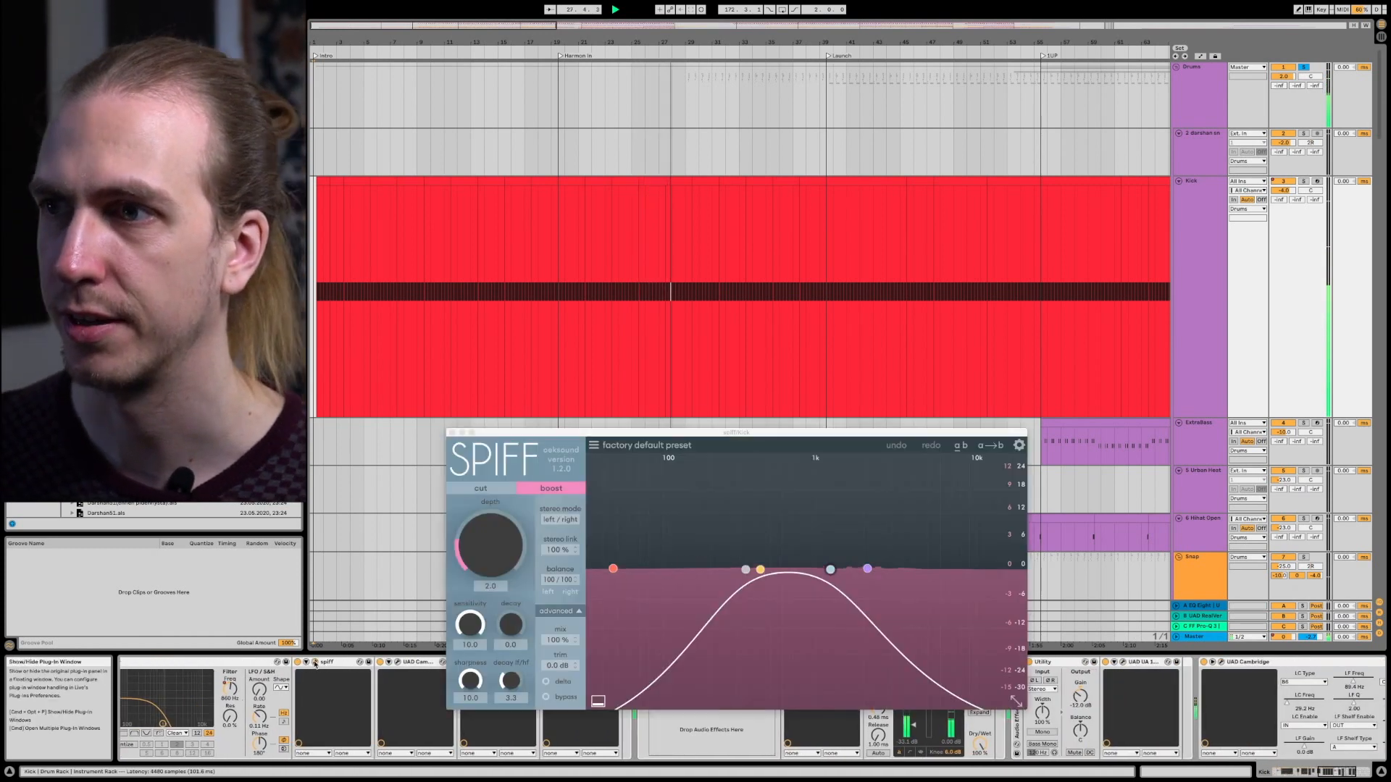
left_click(314, 663)
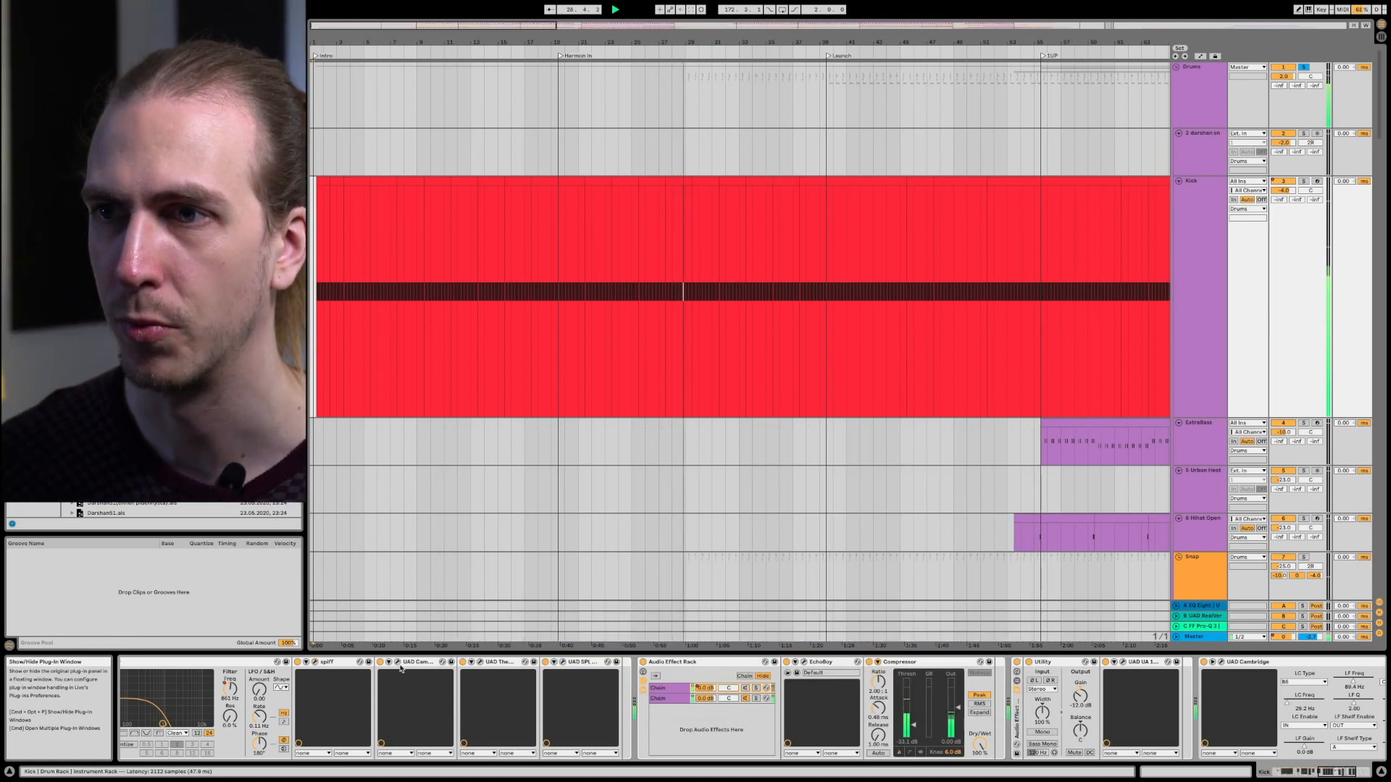
Step: View the Kick track's UAD plug-ins in chain order, including The Culture Vulture and the SPL Transient Designer
left_click(397, 662)
left_click(398, 663)
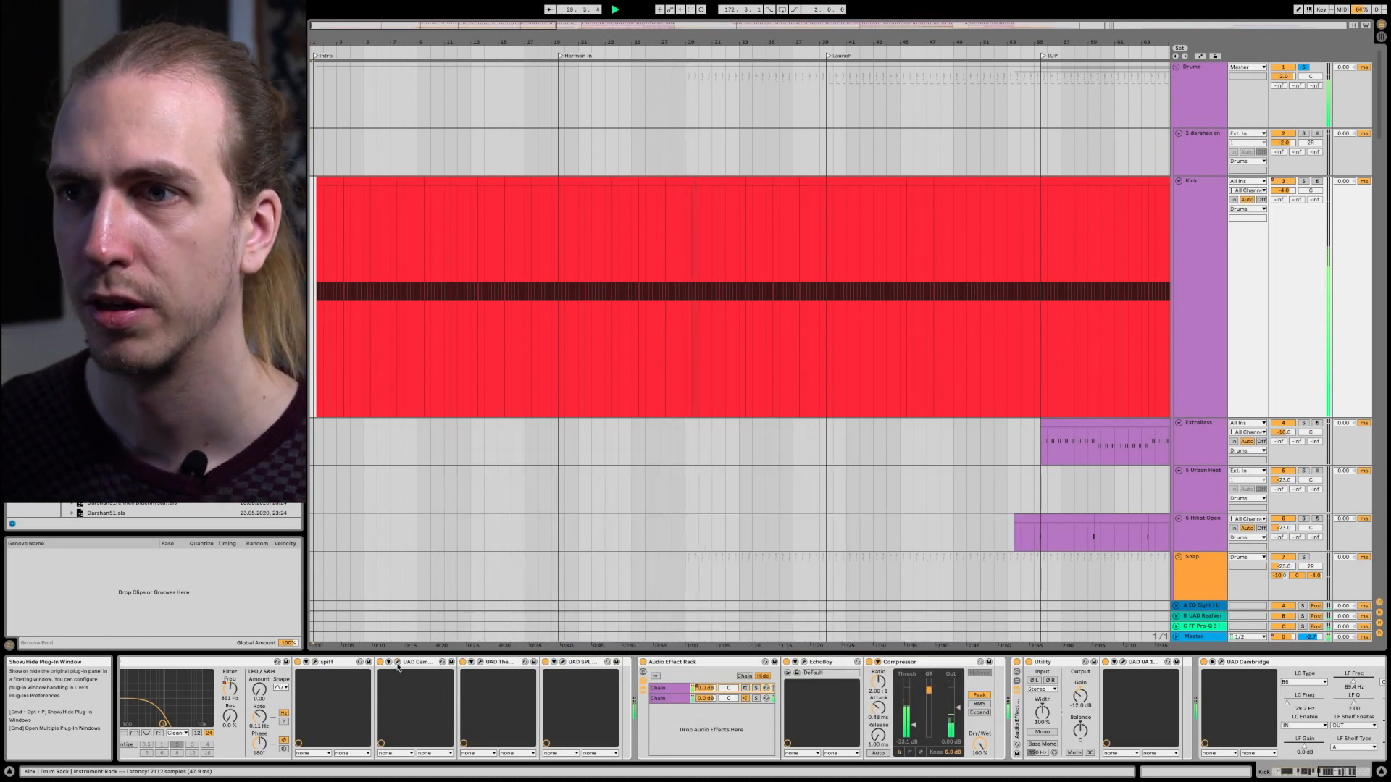
left_click(480, 663)
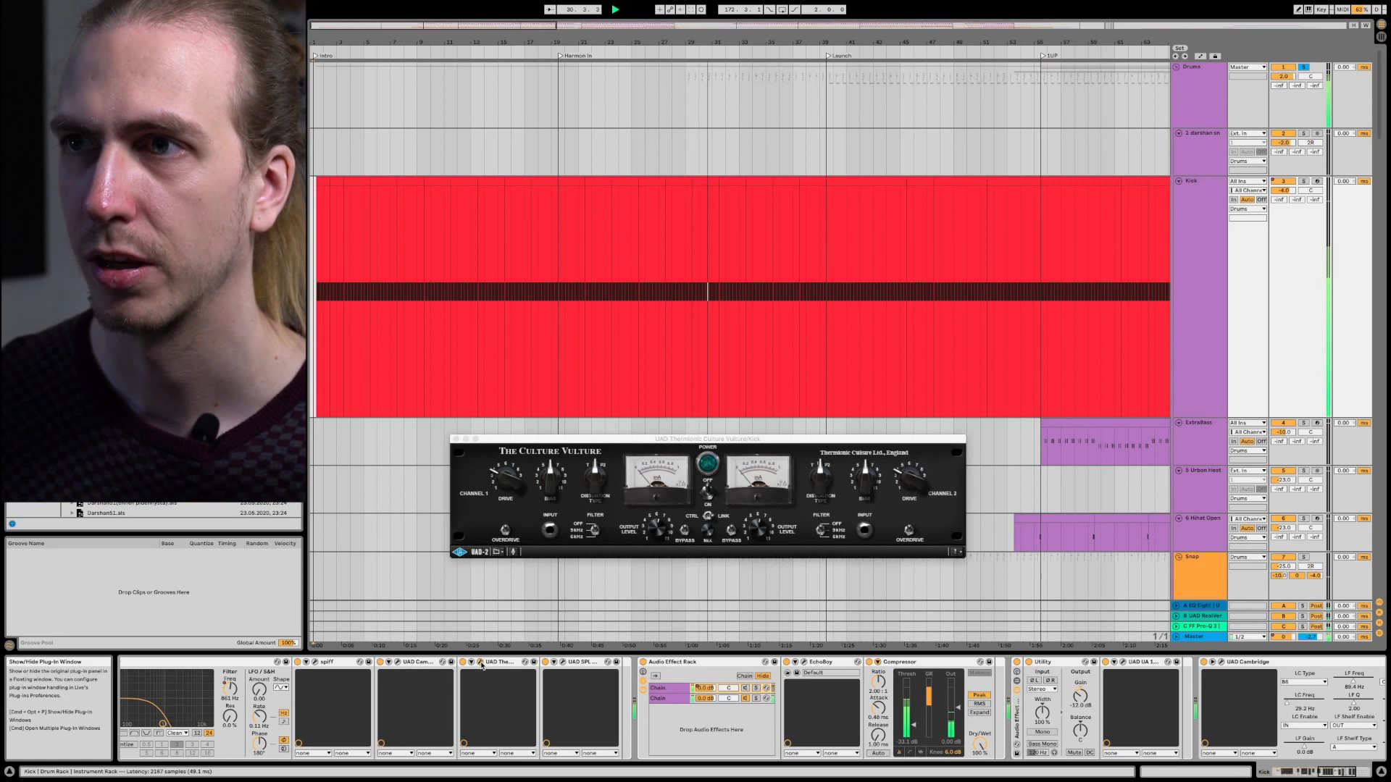
left_click(480, 663)
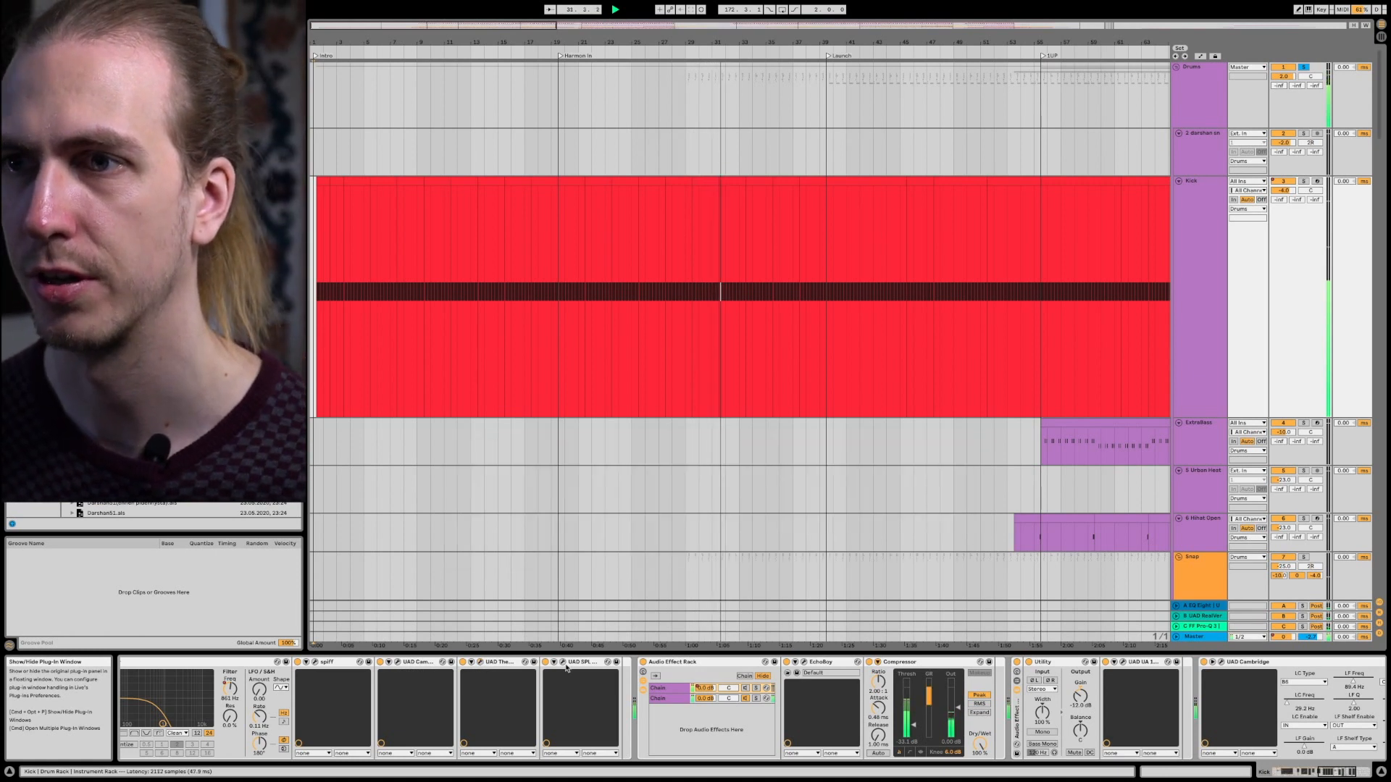
left_click(563, 663)
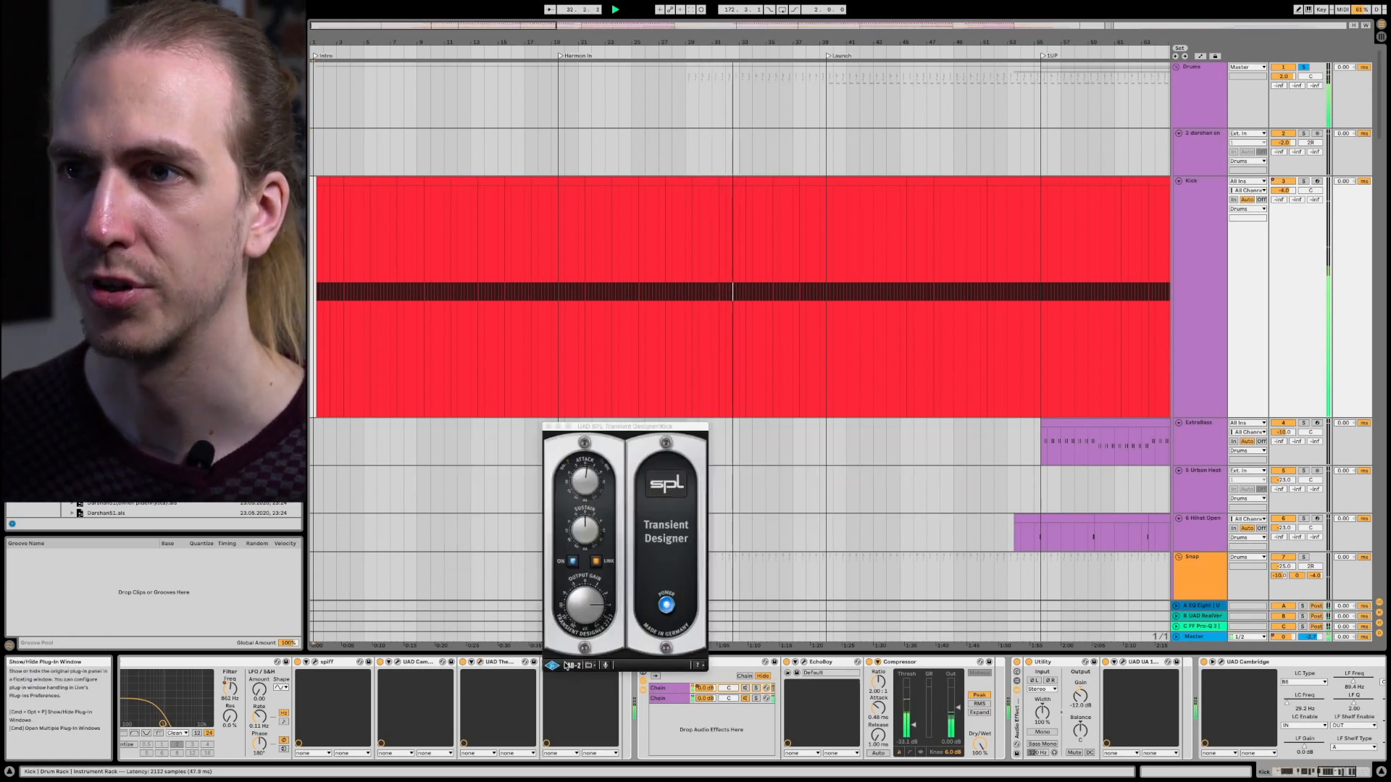
left_click(549, 427)
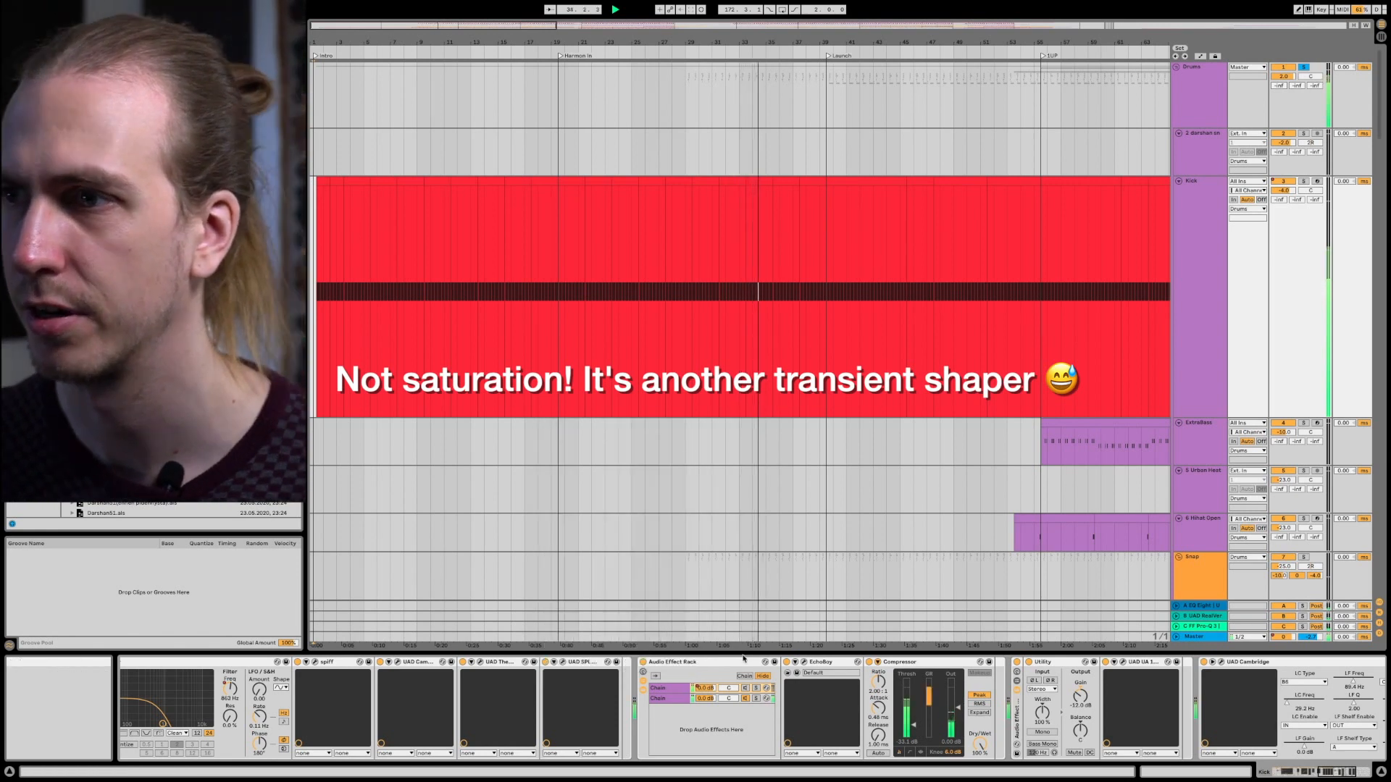
Step: Select the first chain of the Kick track's Audio Effect Rack to show its EchoBoy and Compressor devices
left_click_drag(1335, 774, 1339, 775)
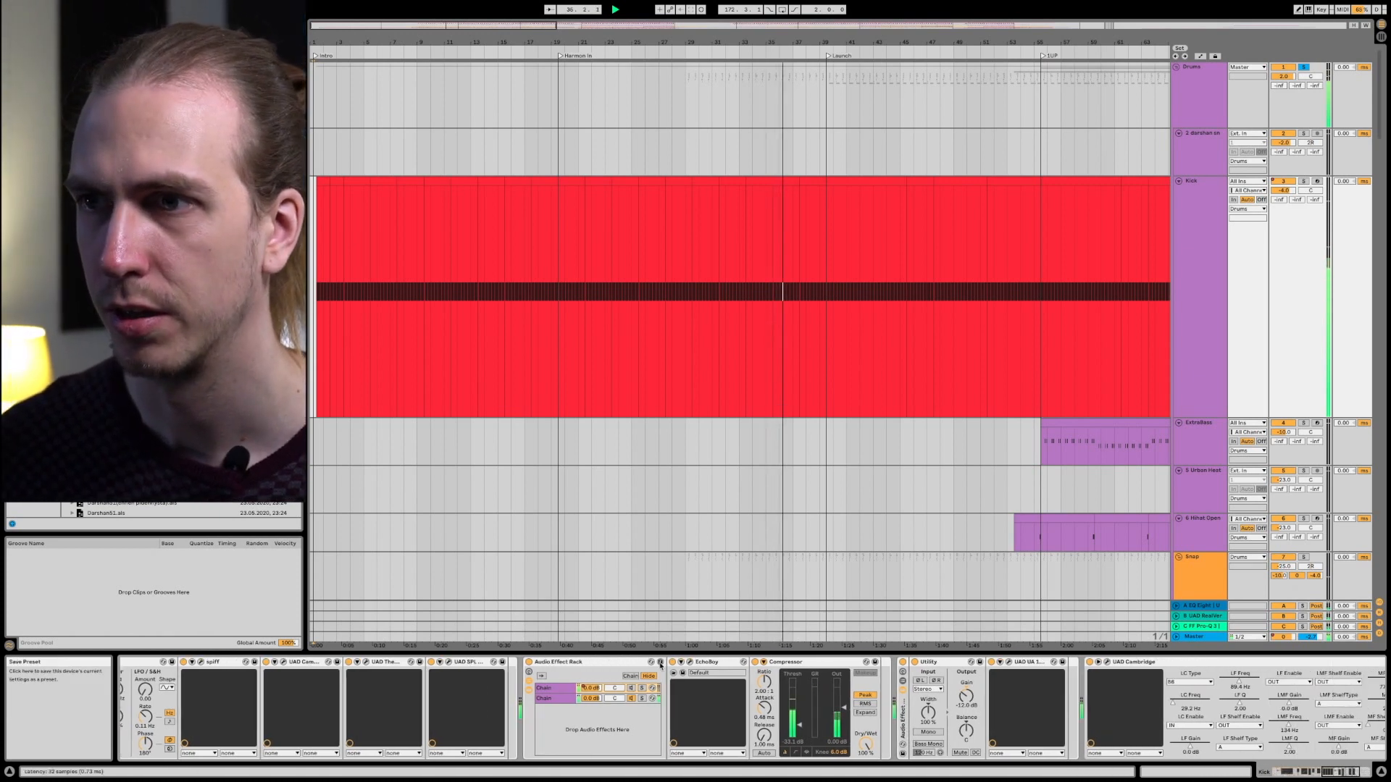
left_click(562, 689)
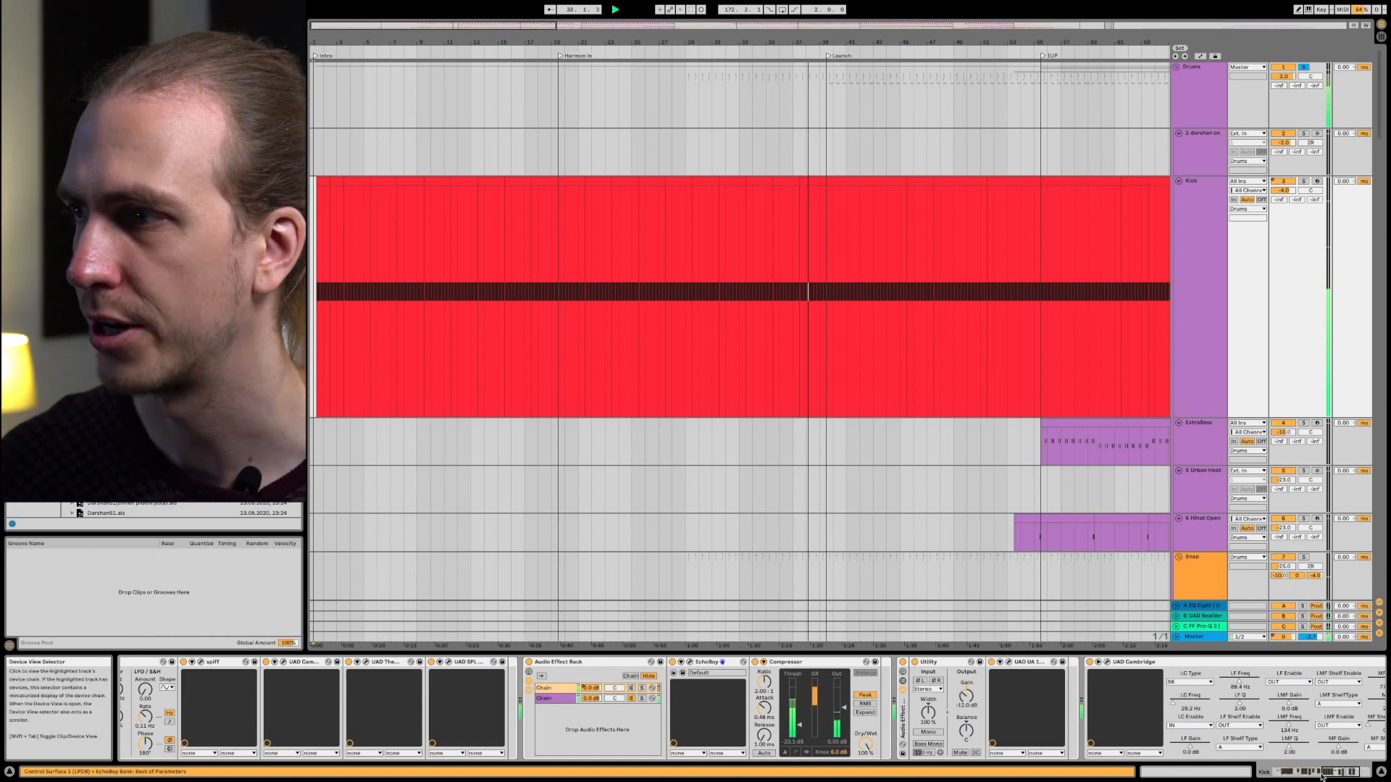
Step: View the settings of the UAD Cambridge equaliser at the end of the Kick track's device chain
left_click_drag(1344, 773, 1358, 773)
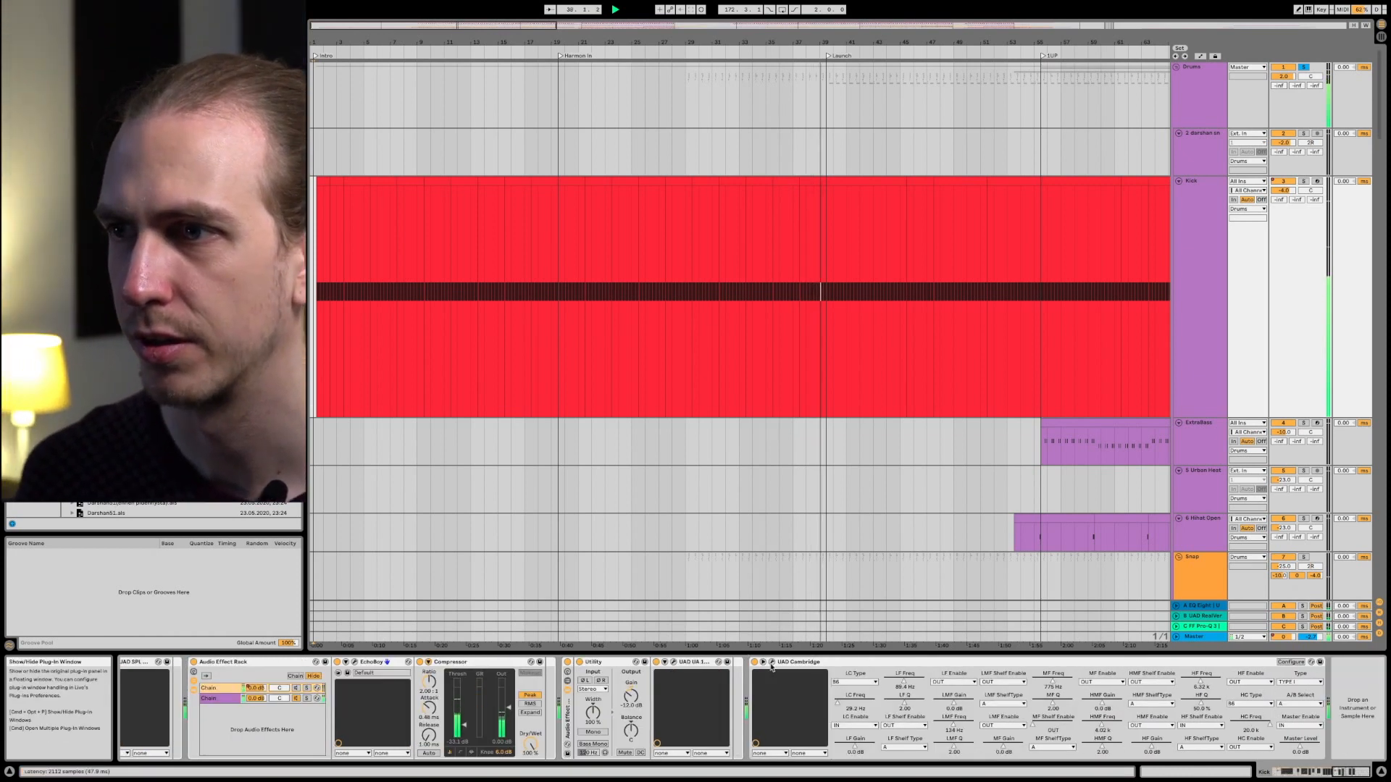
left_click(772, 662)
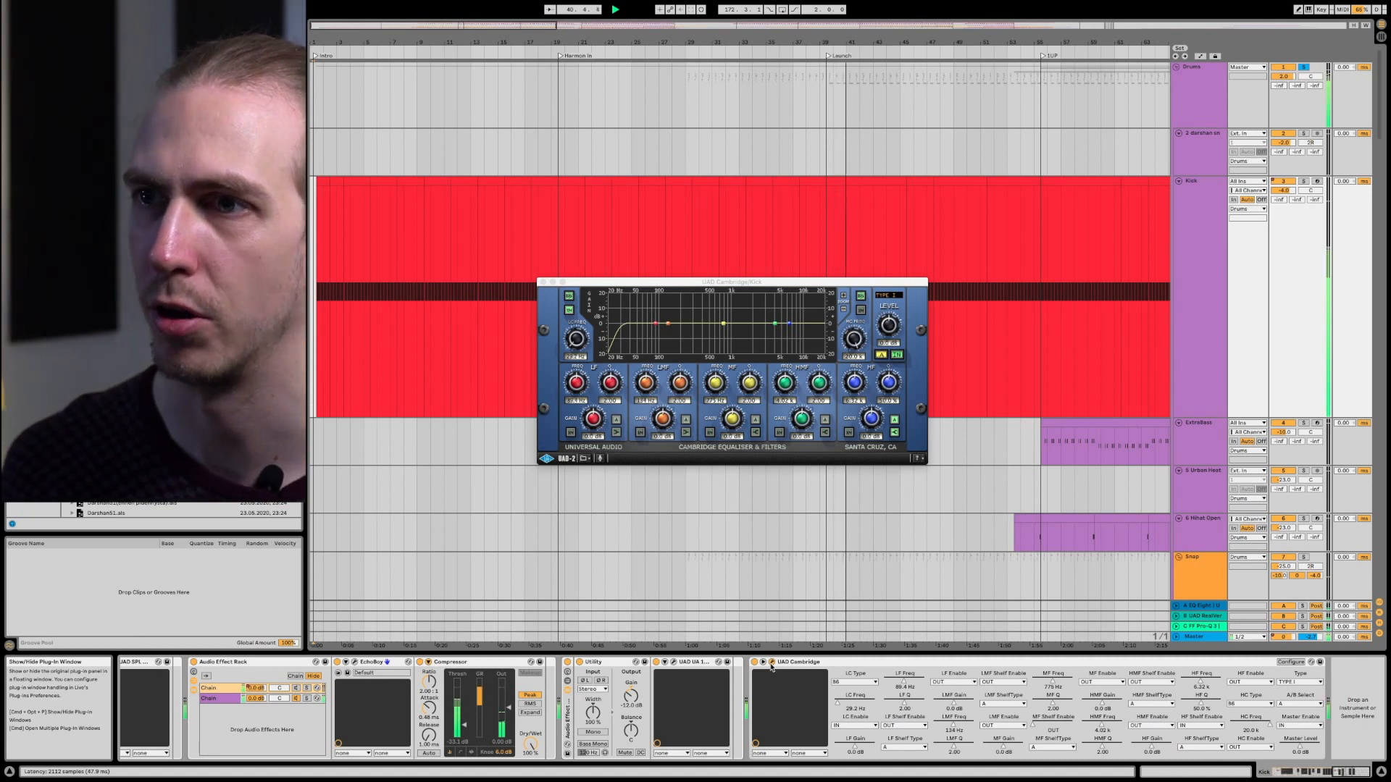
left_click(772, 663)
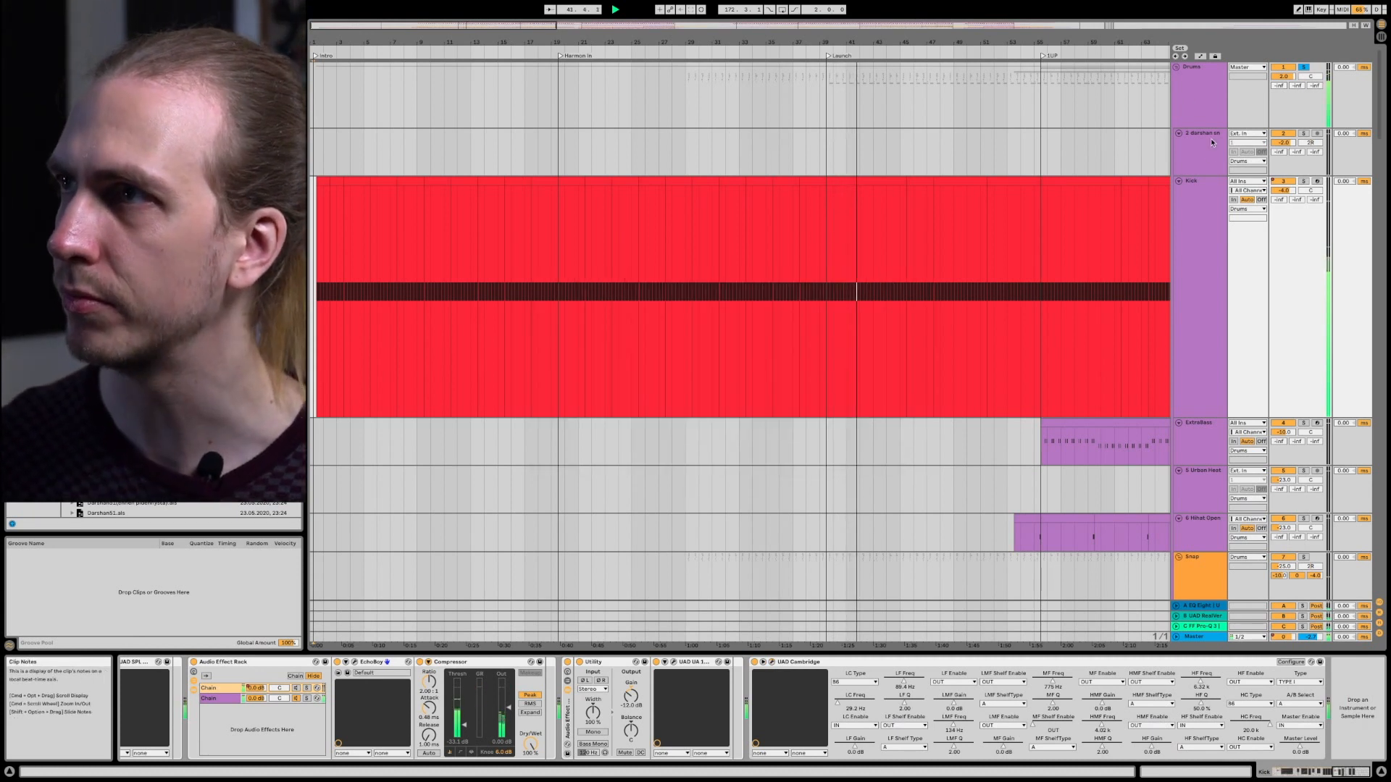
Step: Solo the Snap group and select its first audio layer to check for devices
left_click(1201, 155)
left_click(1201, 218)
scroll(1200, 218, "down", 4)
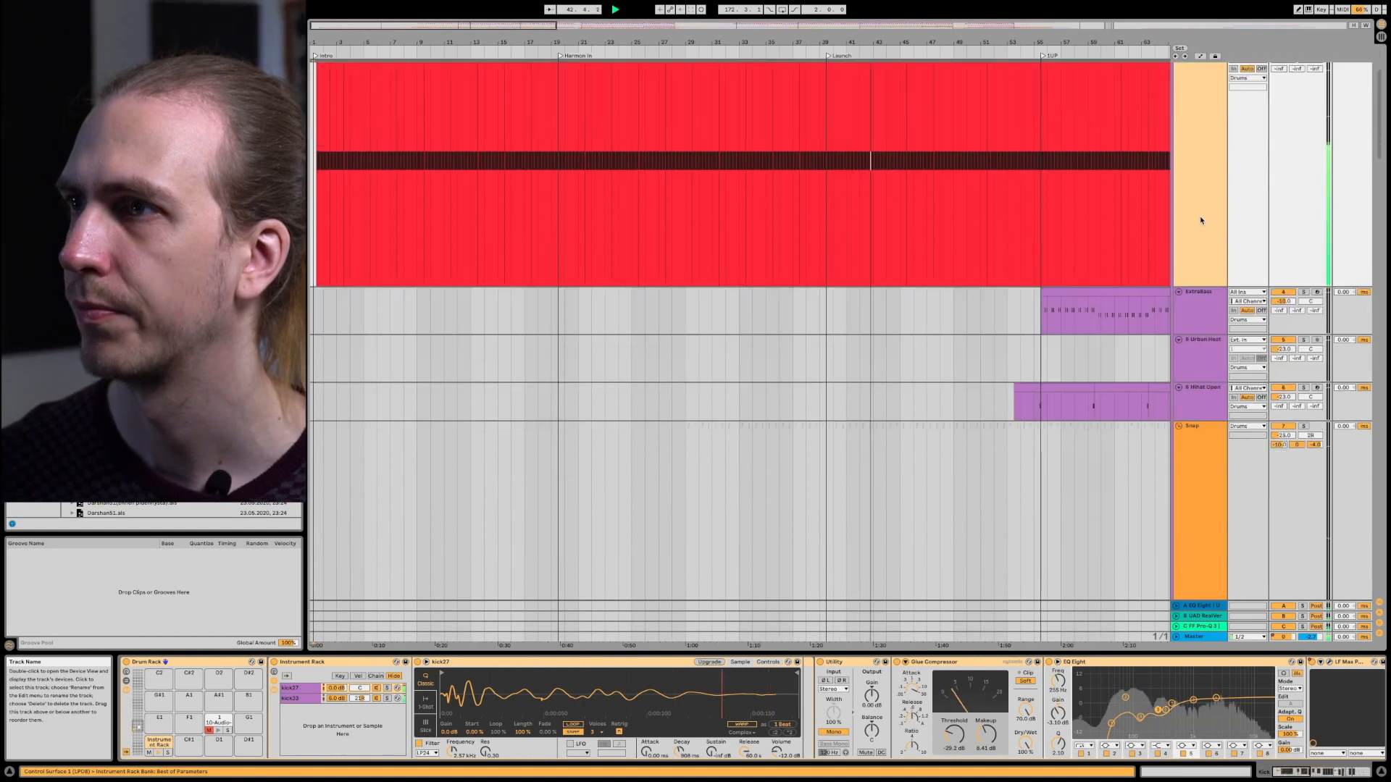
scroll(1199, 216, "down", 7)
scroll(1204, 119, "up", 1)
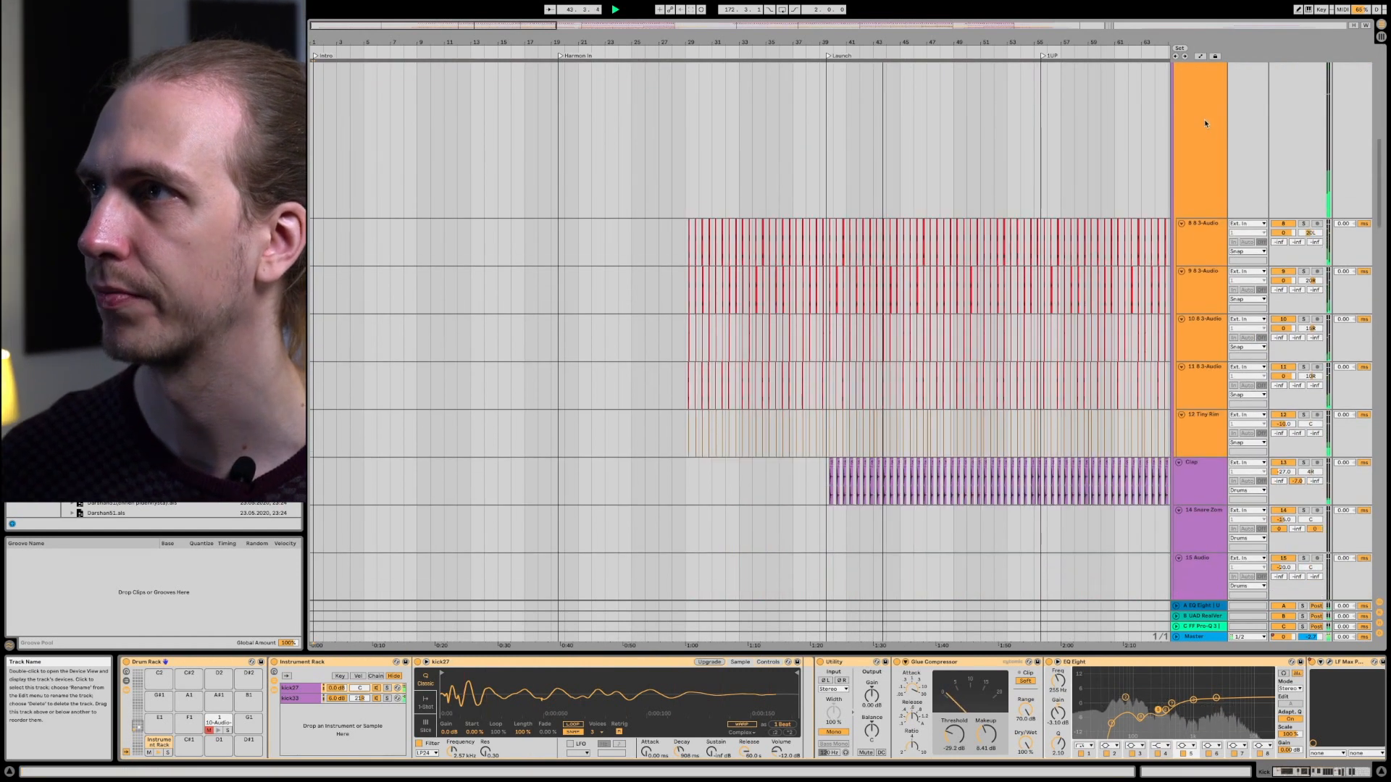
scroll(1284, 94, "up", 2)
left_click(1304, 74)
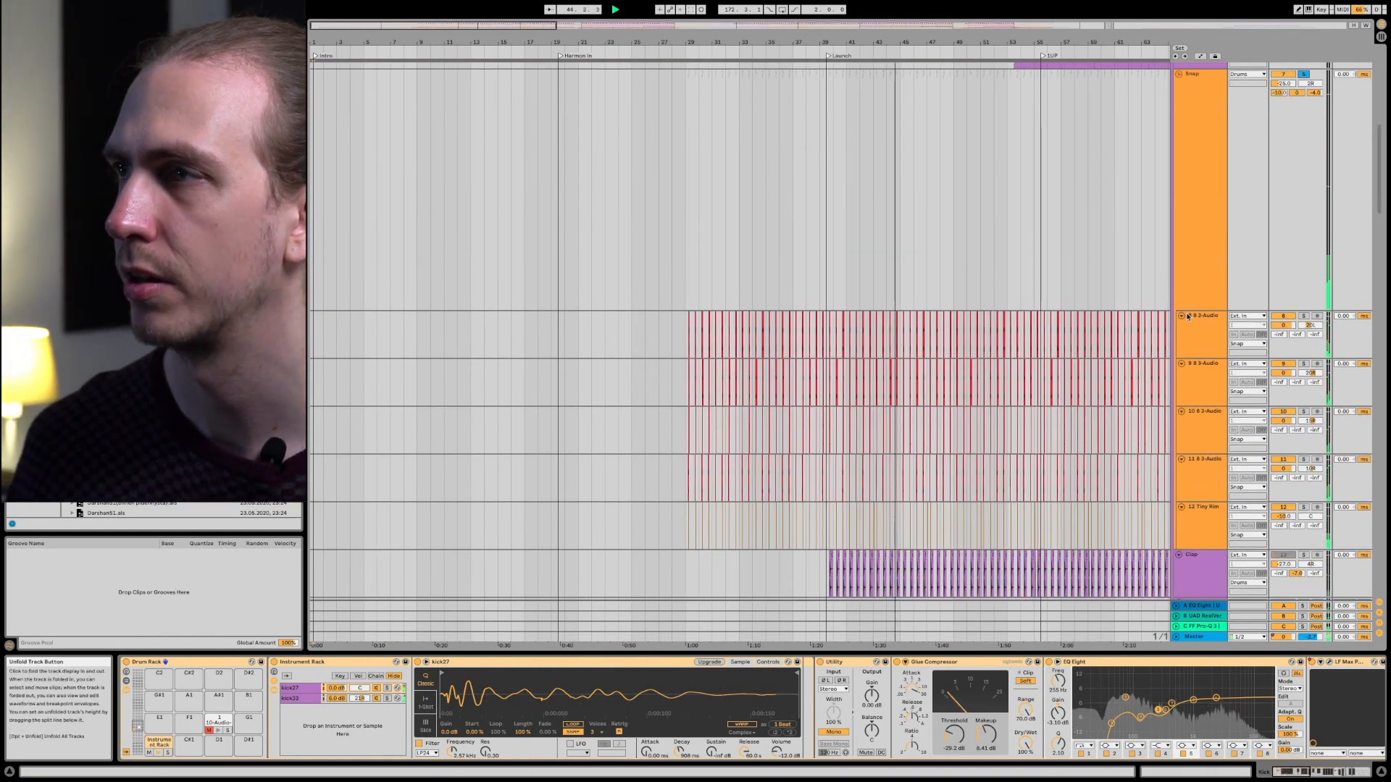
left_click(1199, 344)
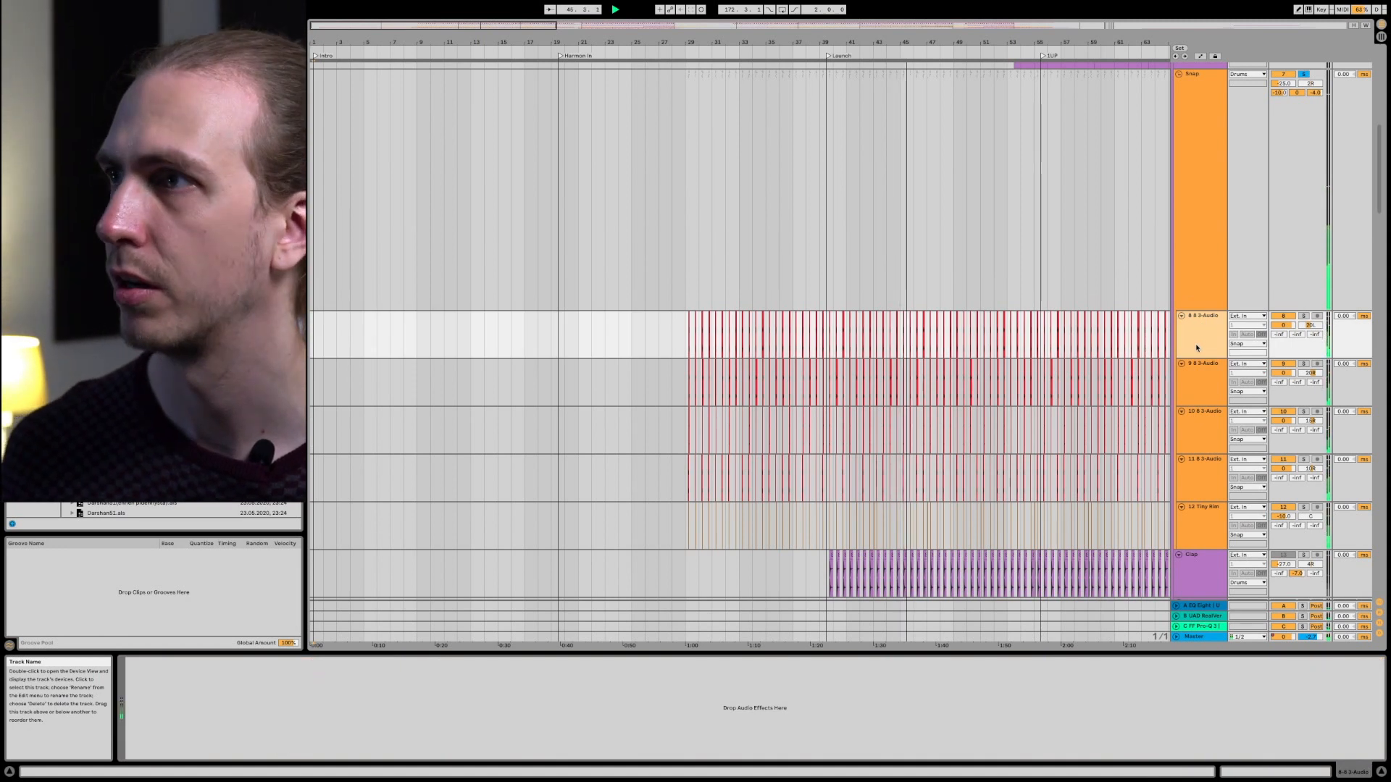
Step: Solo the Clap track and show its device chain
scroll(1194, 373, "down", 2)
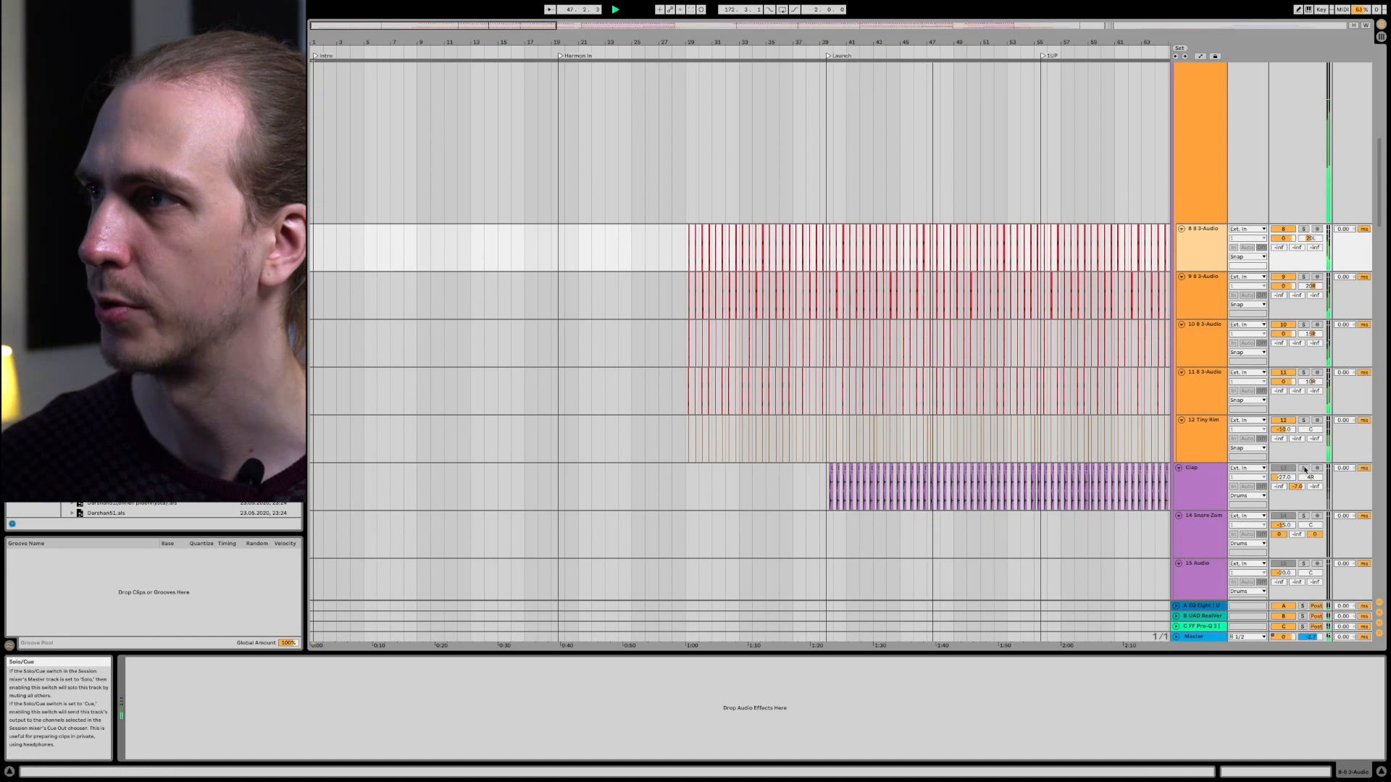
left_click(1304, 468)
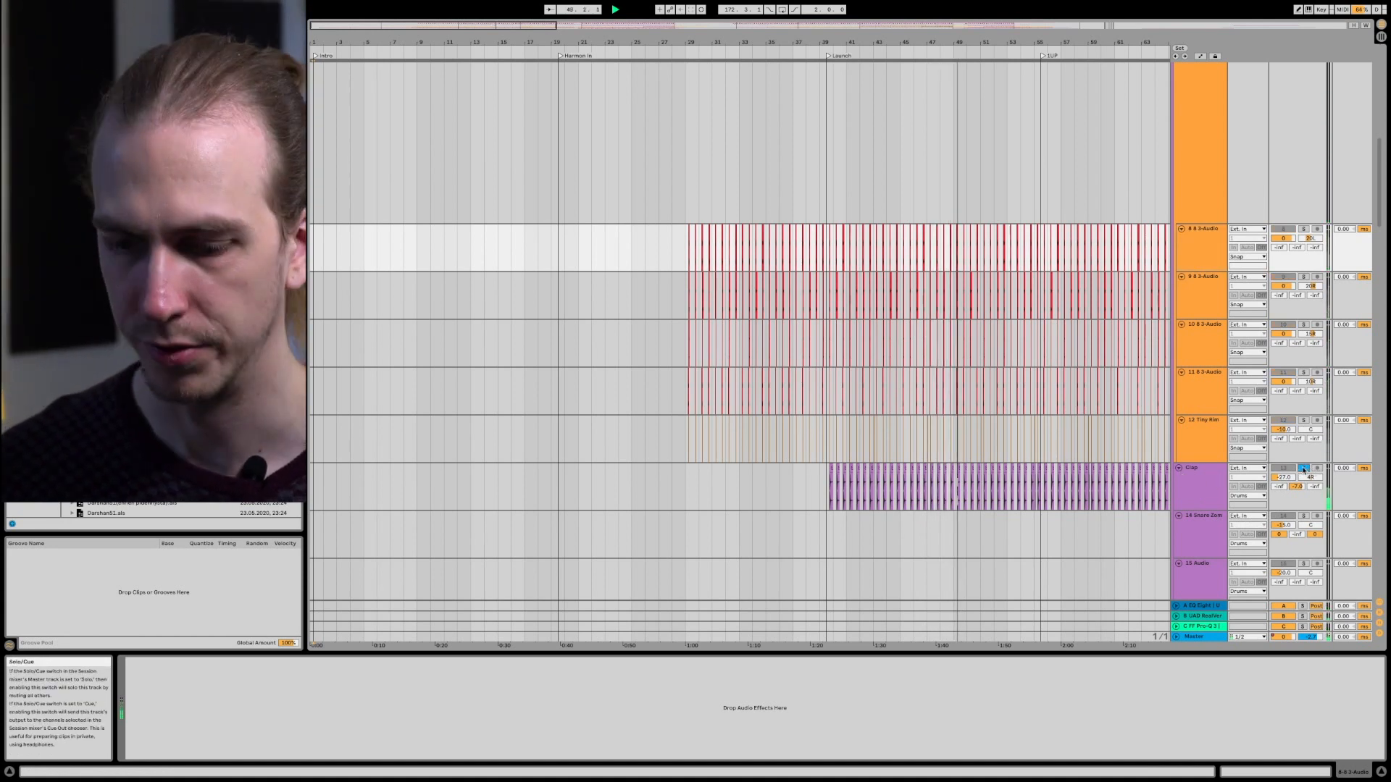
left_click(1224, 475)
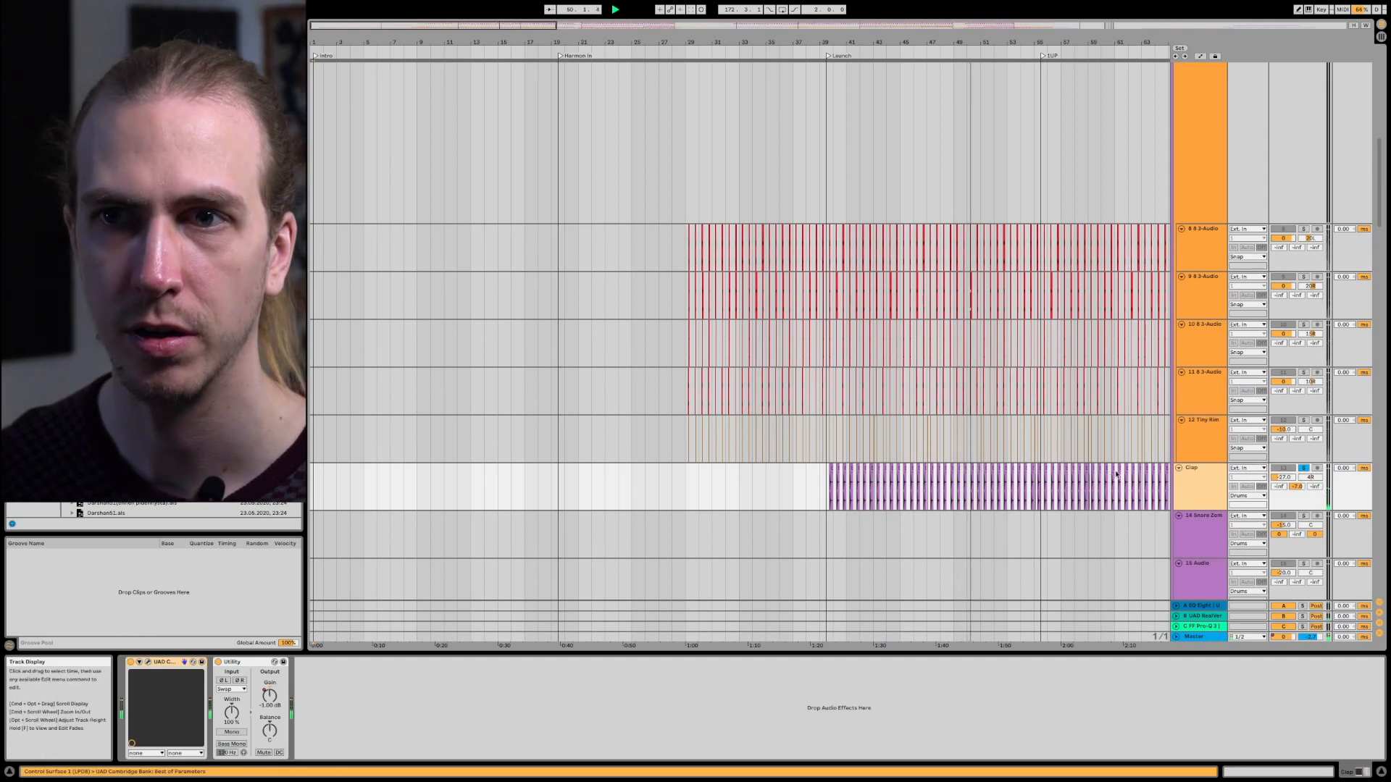
Step: Solo the Snap group again and audition its layers around the Launch to Turkish Strings sections
scroll(1231, 326, "up", 4)
left_click(1304, 153)
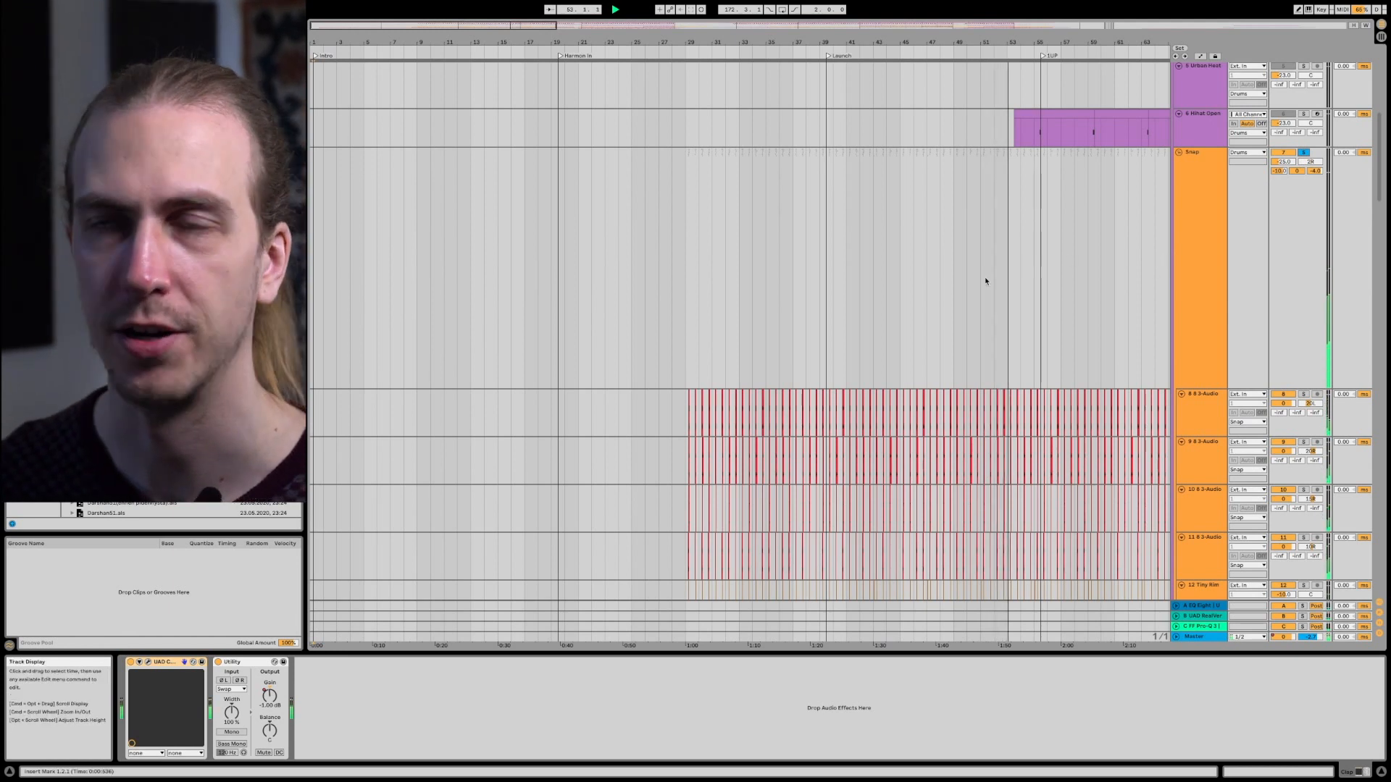
left_click_drag(1086, 43, 807, 43)
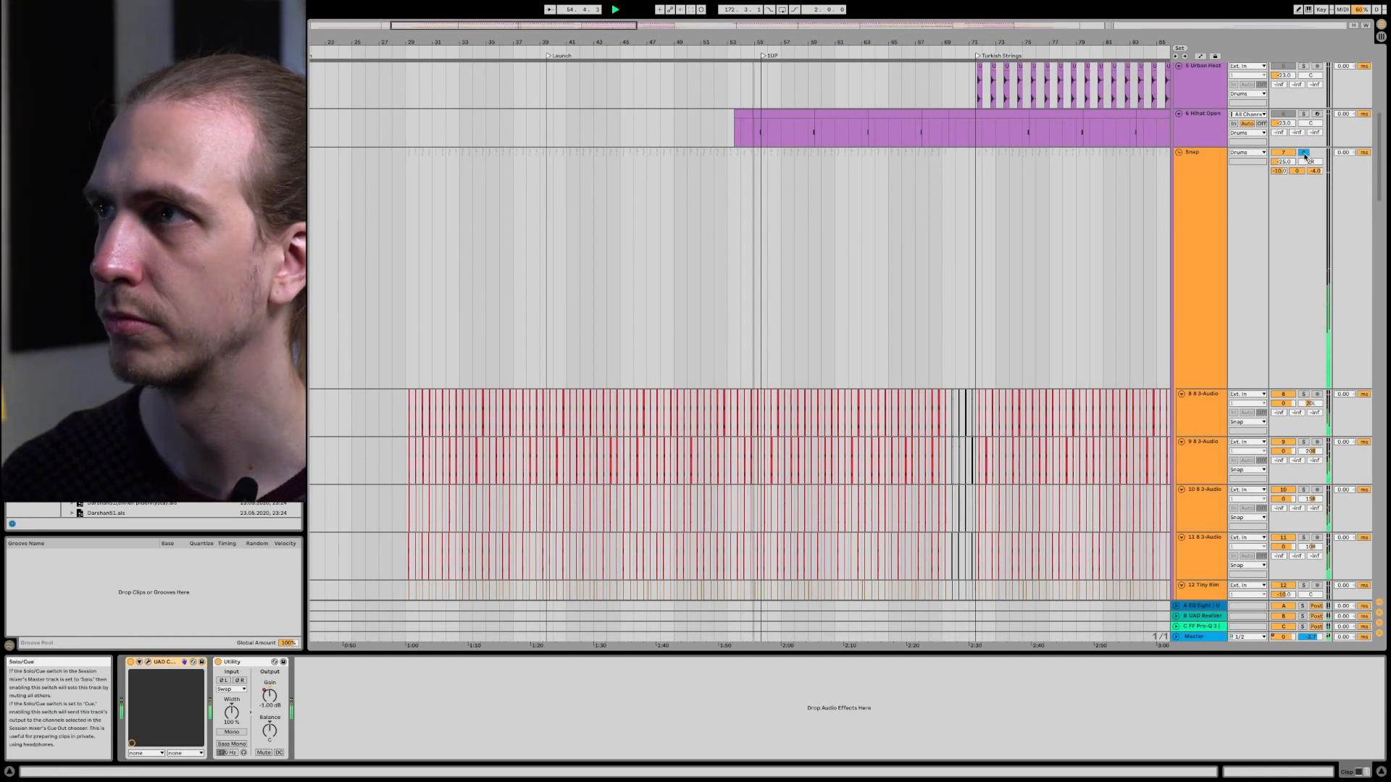
Step: Audition the whole Drums group in solo and look over its tracks from Kick down to Hats
scroll(1303, 153, "up", 3)
scroll(1303, 153, "up", 3)
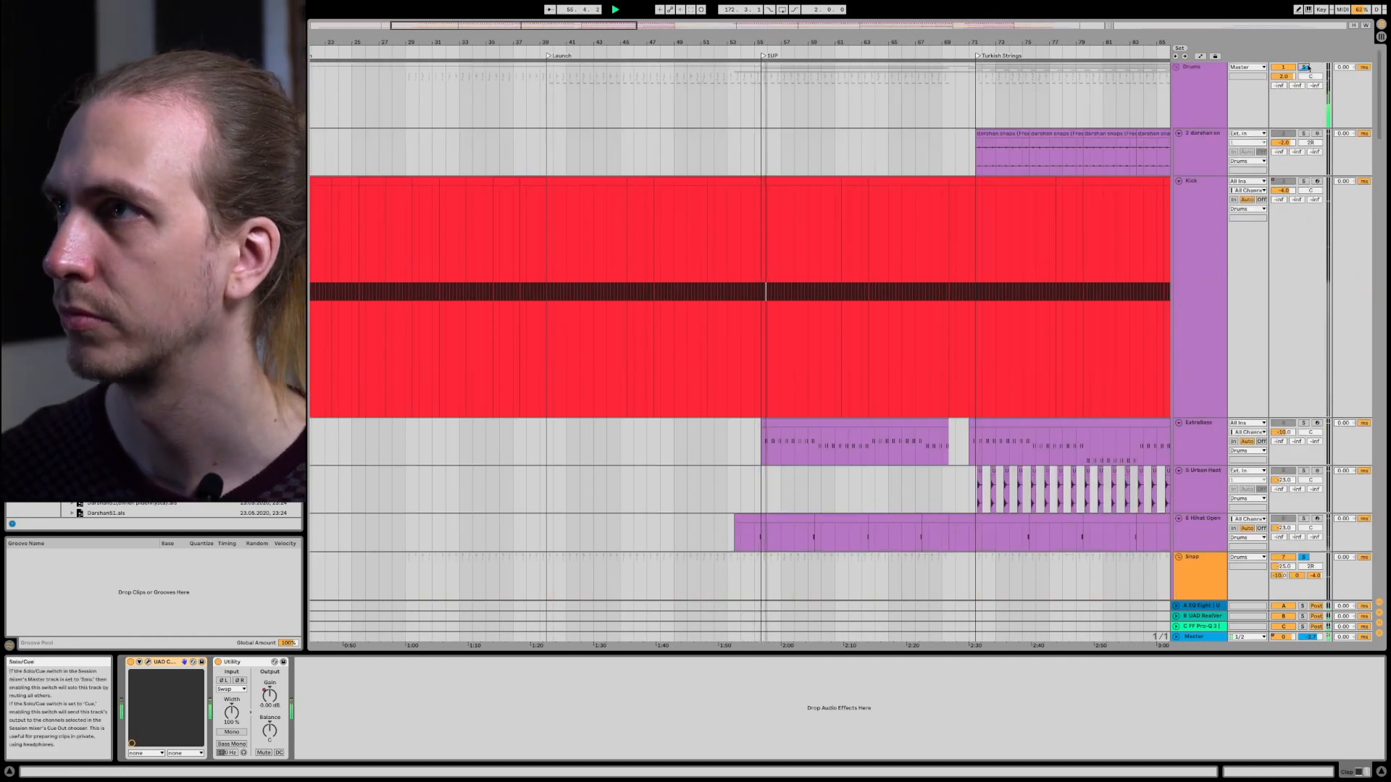
scroll(1293, 210, "down", 9)
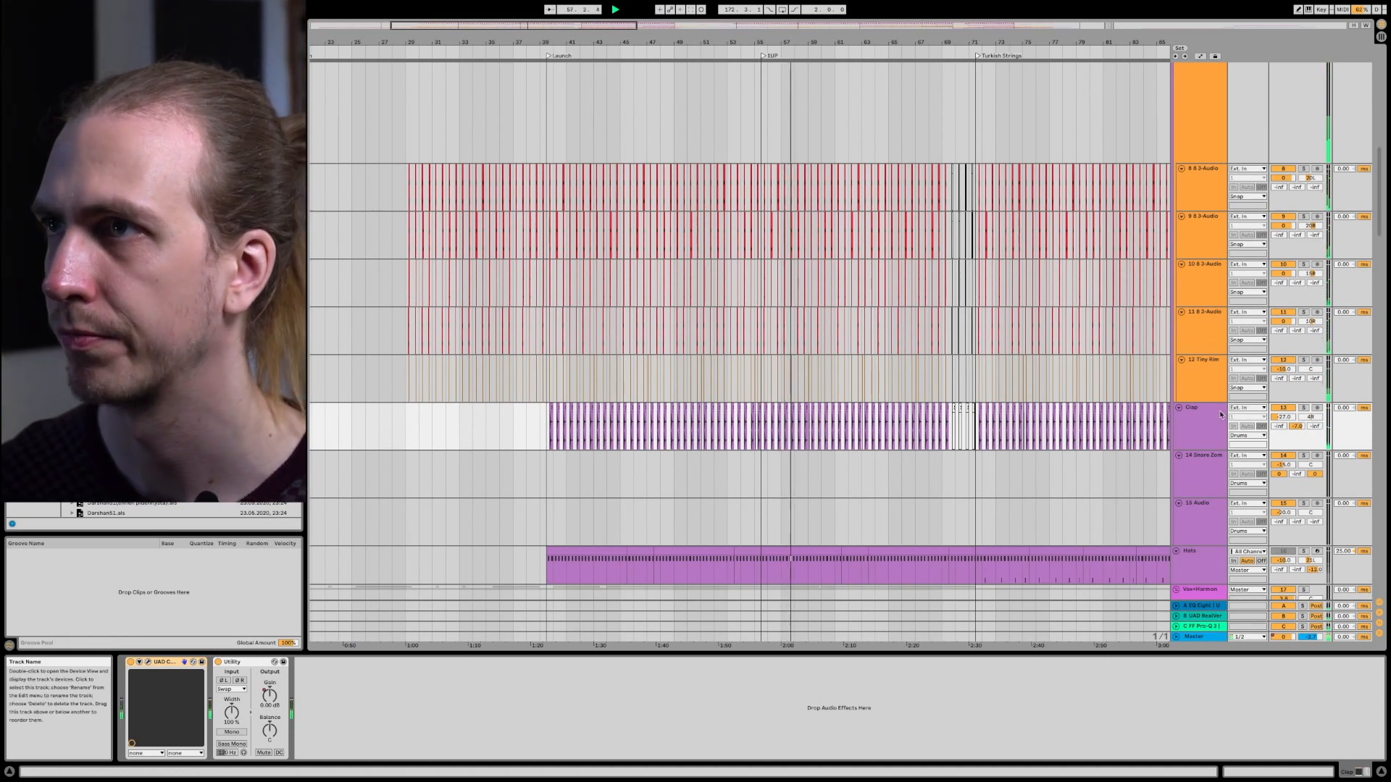
scroll(1219, 410, "up", 3)
scroll(1219, 409, "up", 3)
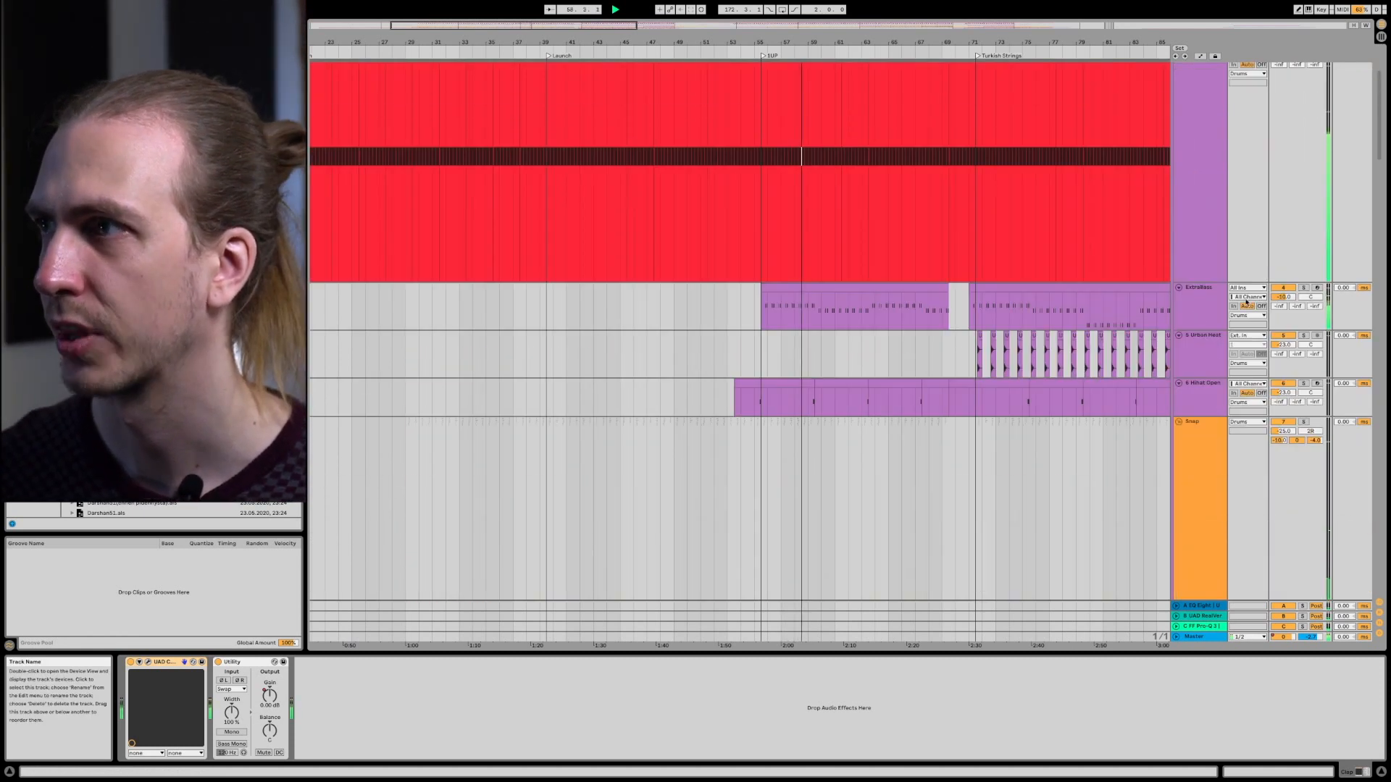
Step: Solo the ExtraBass track and examine its Operator, including the lower two oscillators and their envelopes
left_click(1206, 302)
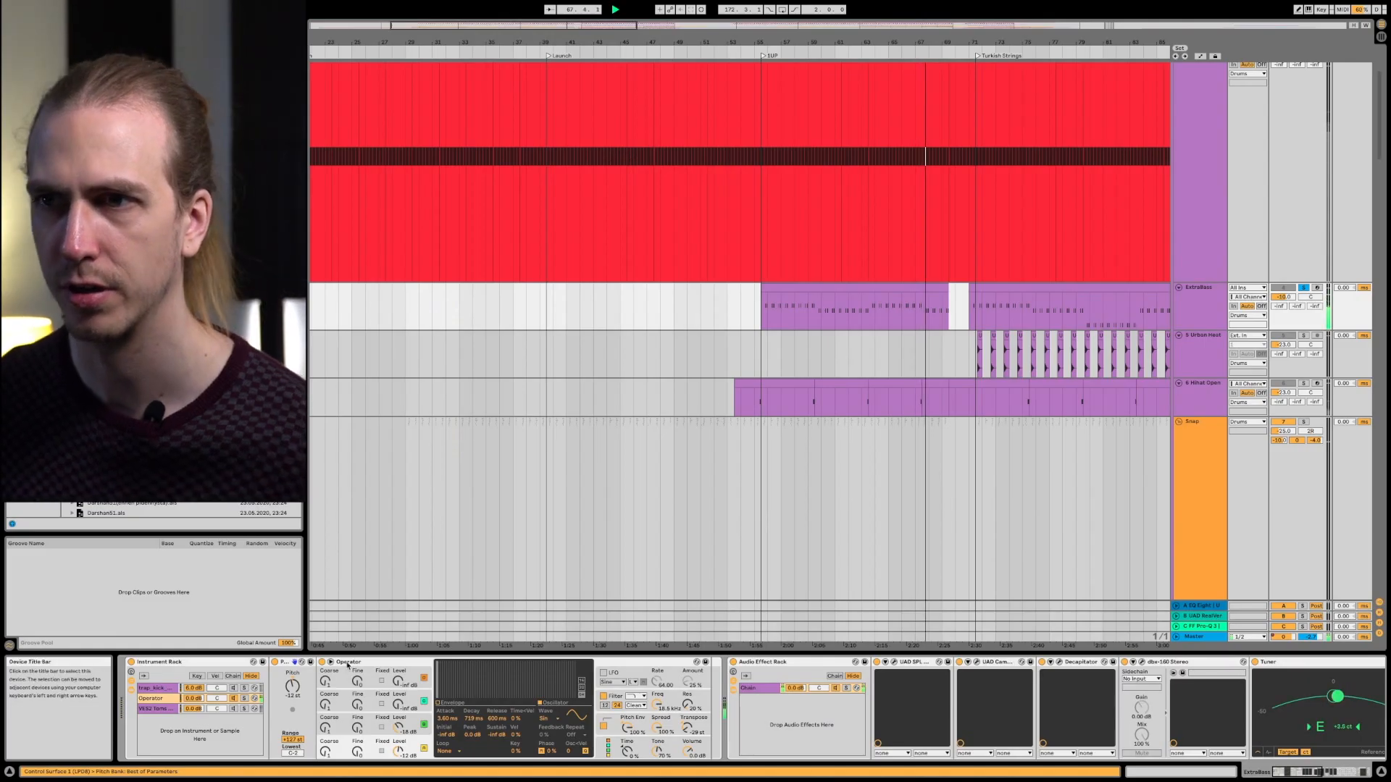
left_click(347, 665)
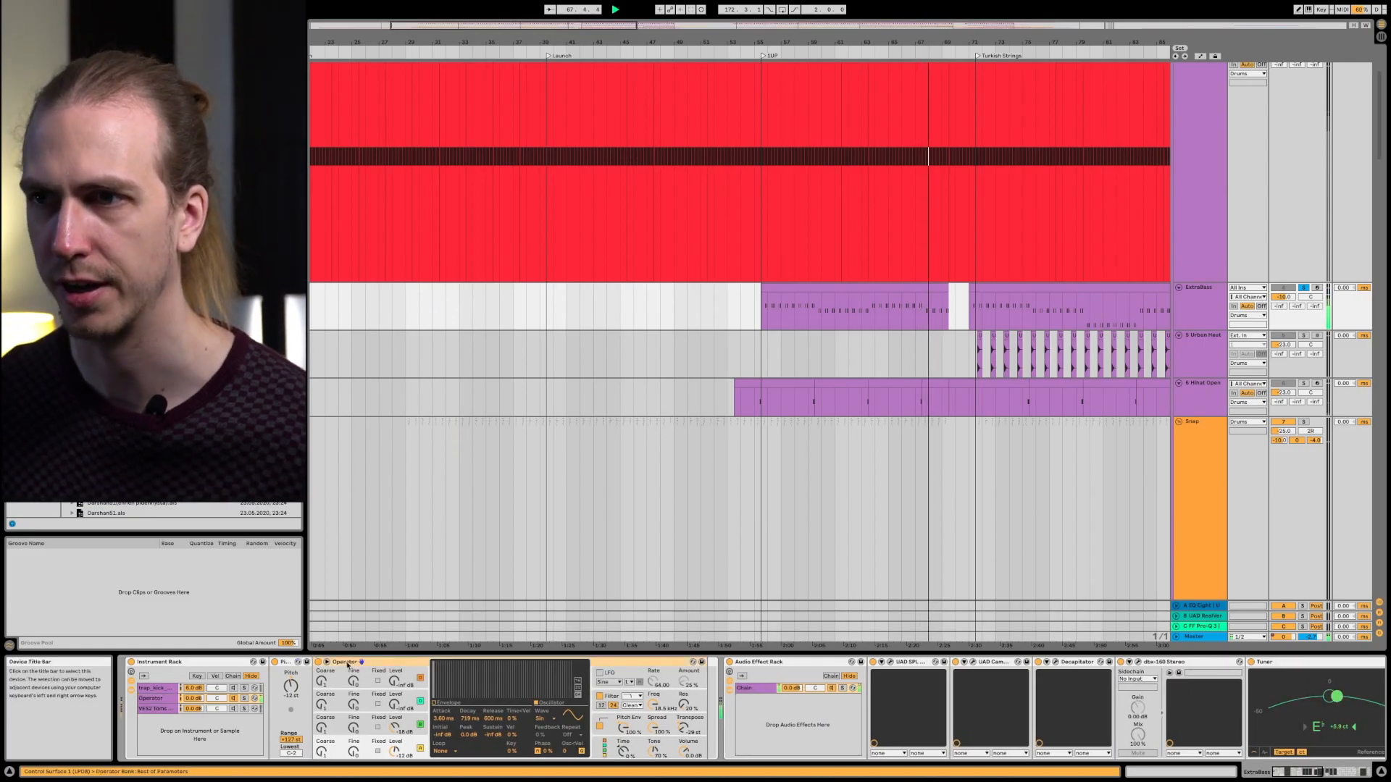
left_click(401, 723)
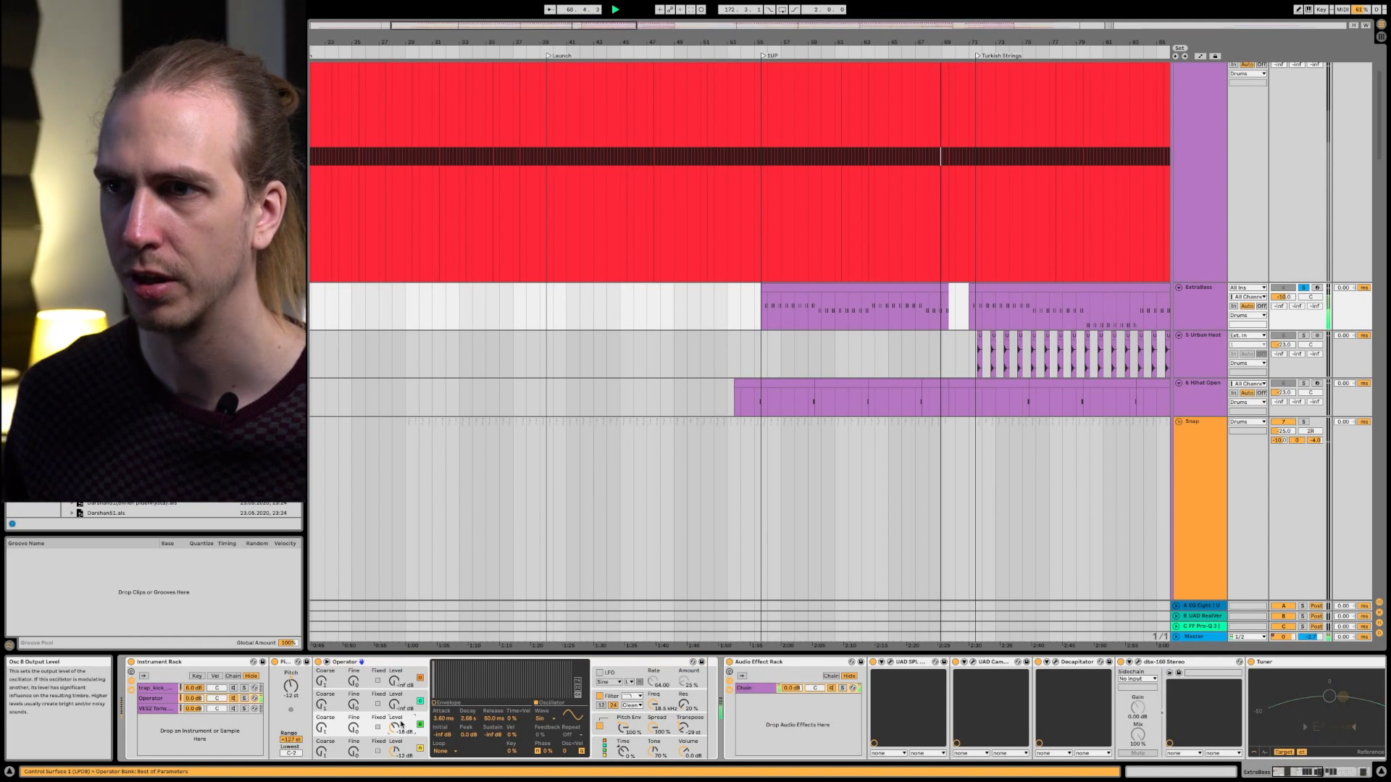
left_click(406, 742)
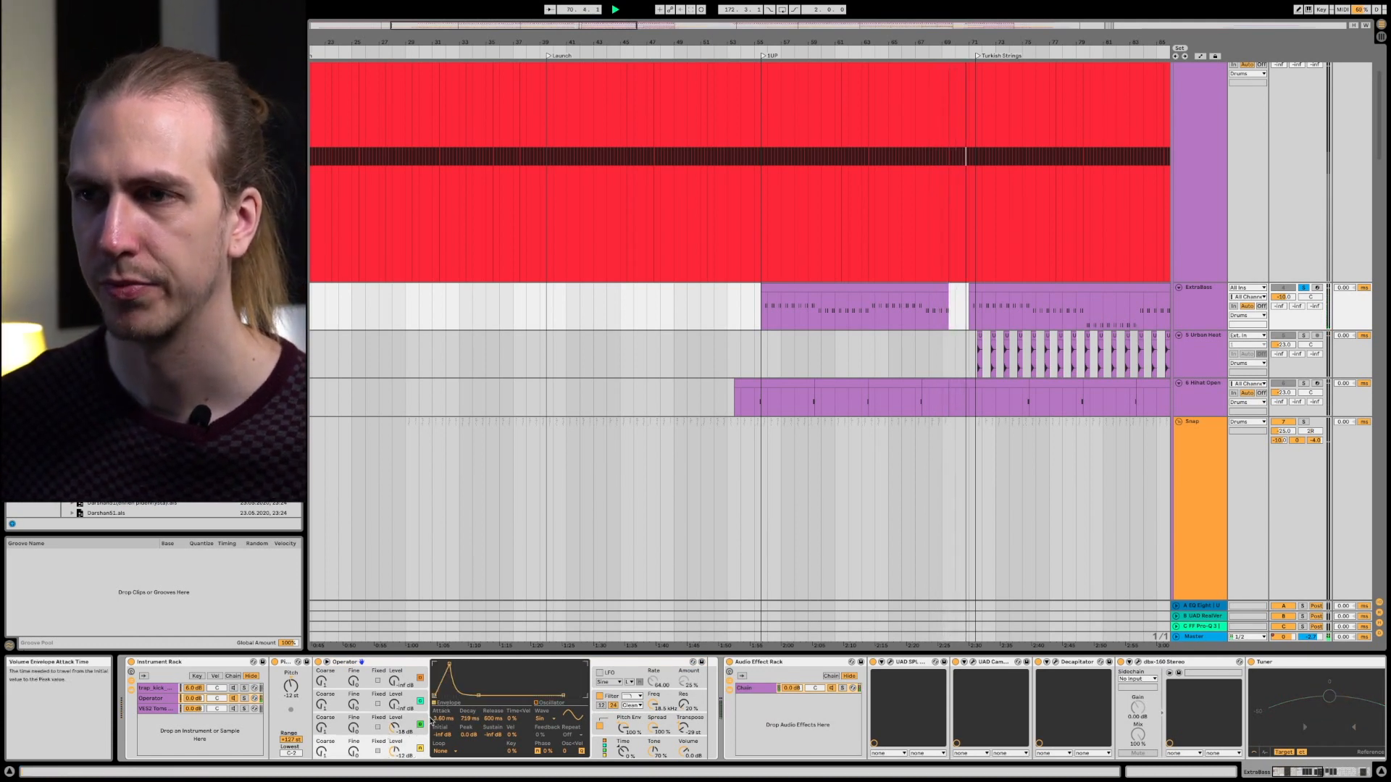
left_click(413, 722)
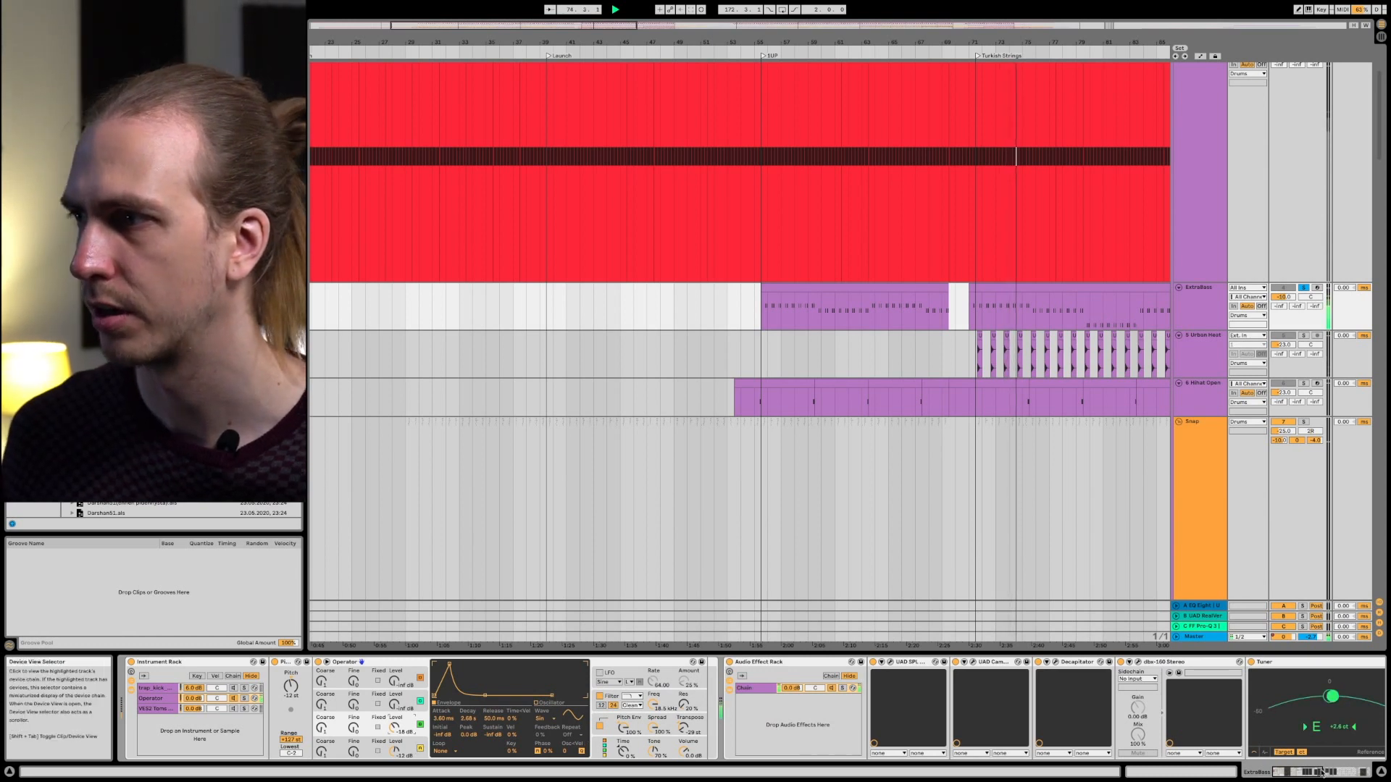
Step: Examine the rest of the ExtraBass device chain, from the Audio Effect Rack through Erosion and UAD Cambridge to Utility
left_click(1339, 773)
right_click(1339, 773)
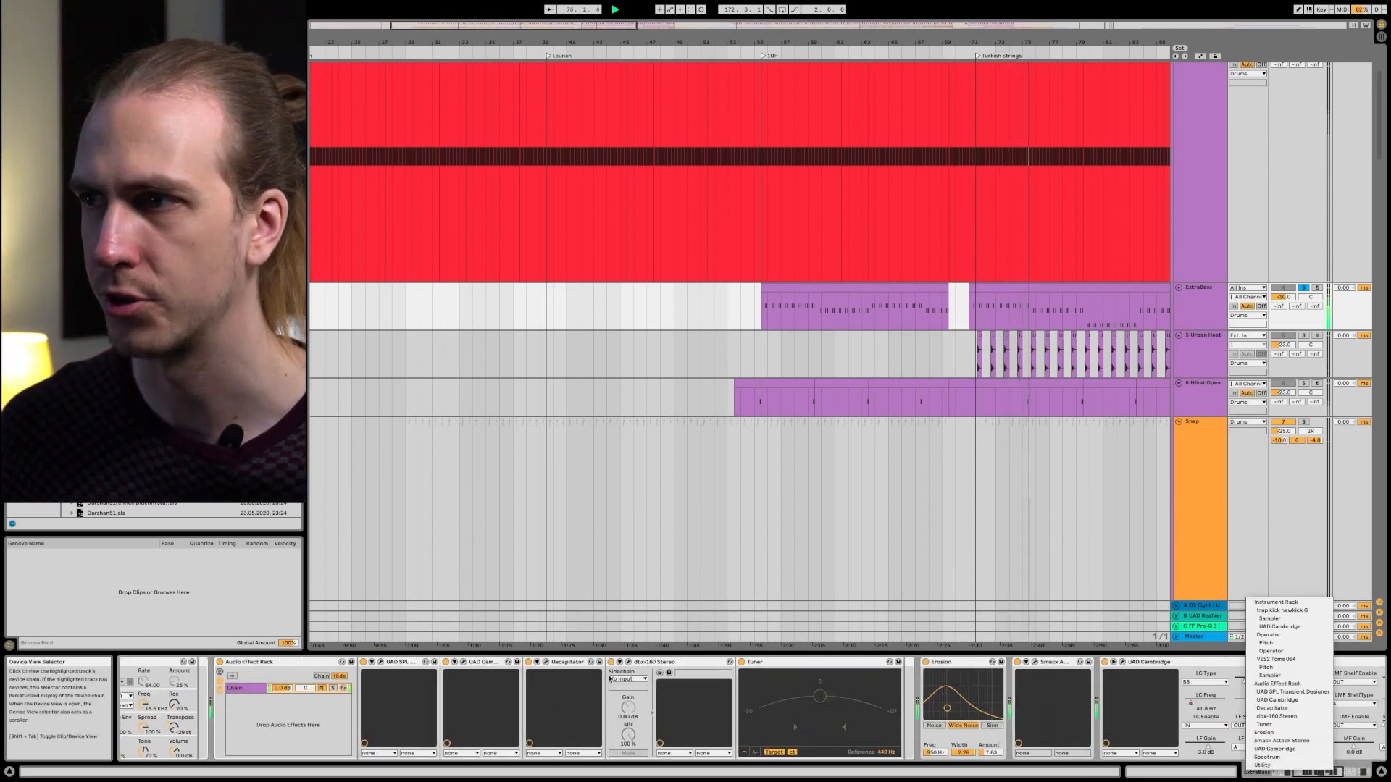
left_click(660, 661)
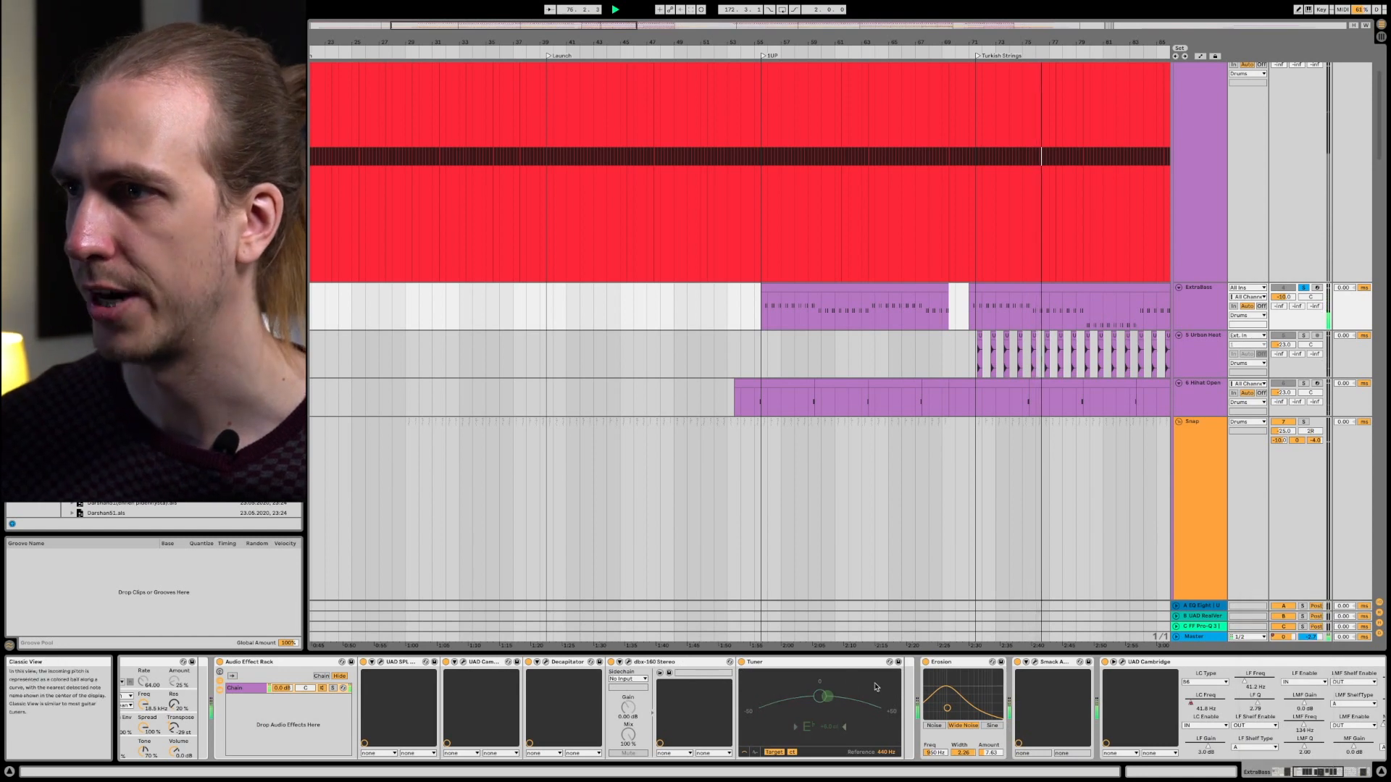
left_click(1344, 774)
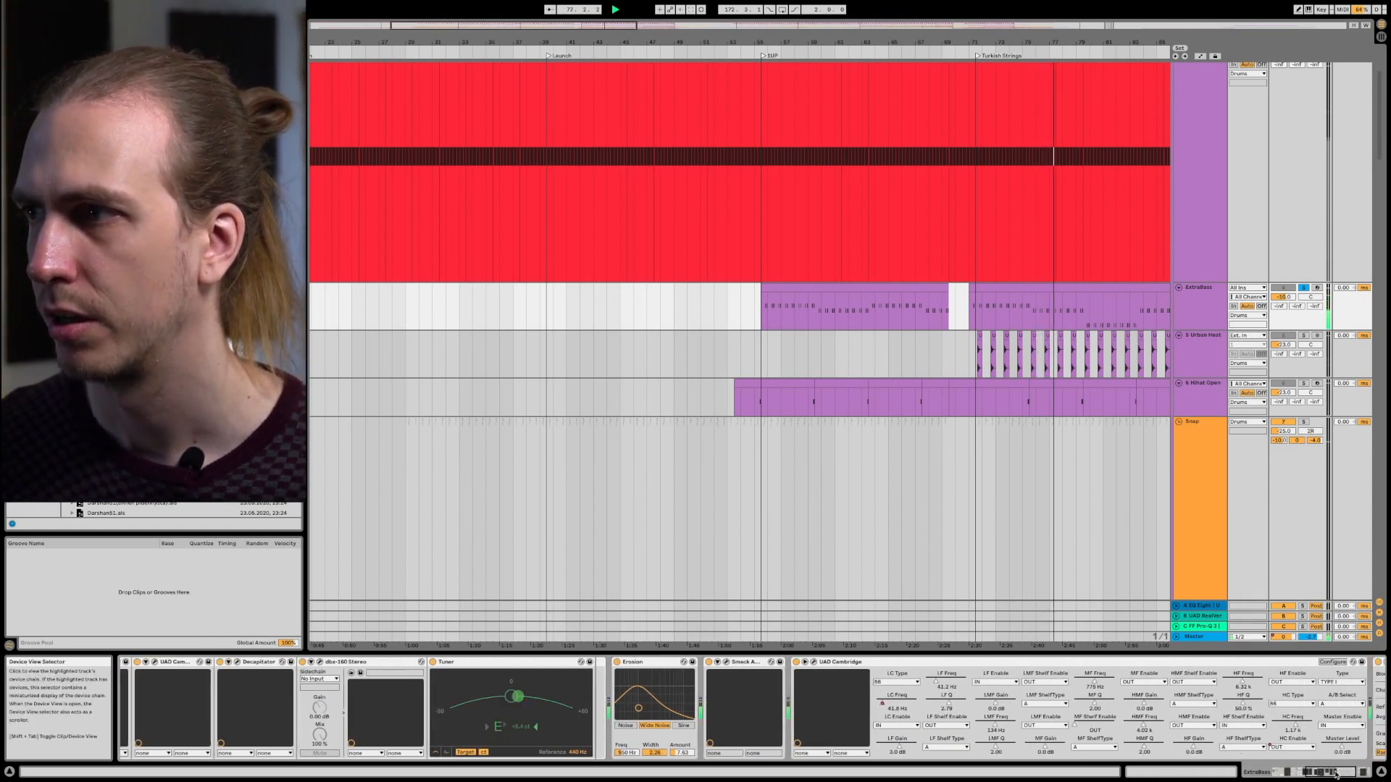
left_click_drag(1343, 774, 1363, 772)
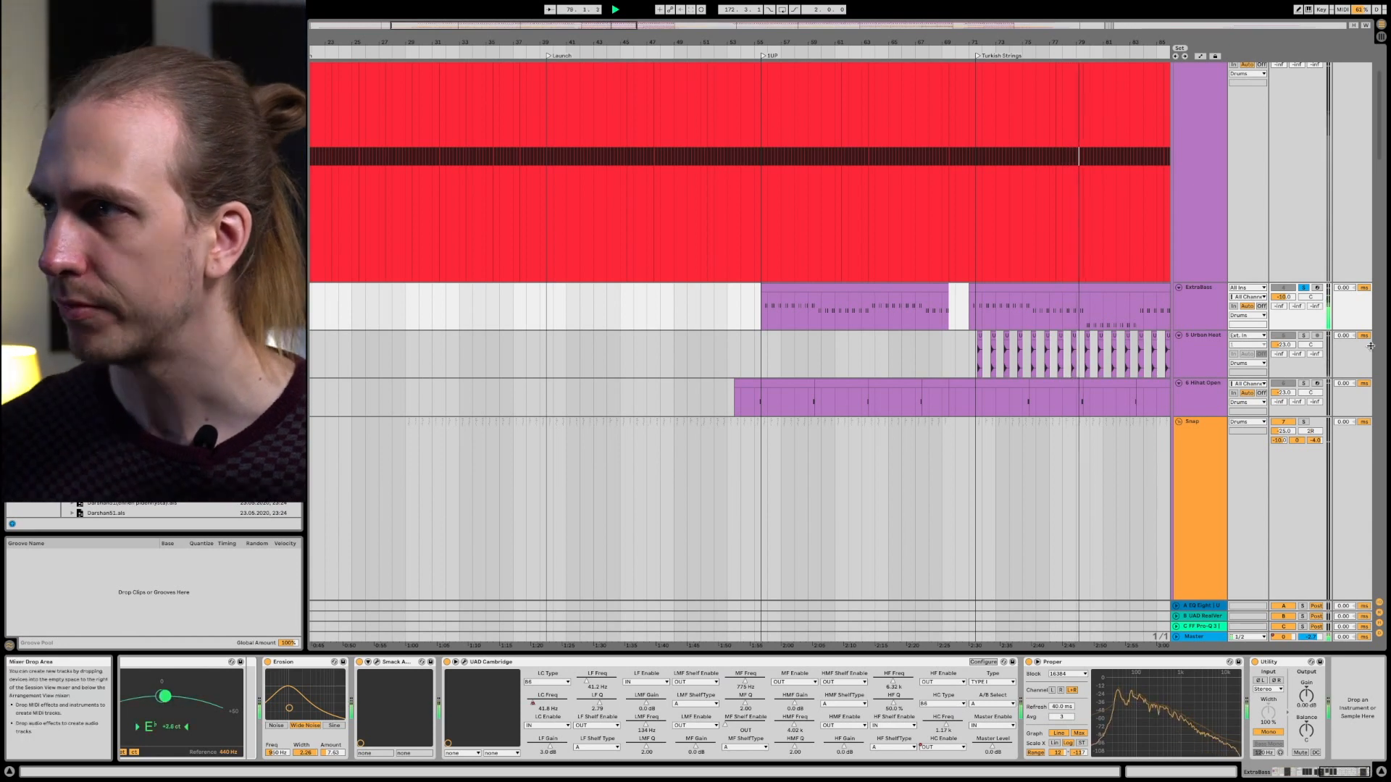
Step: Solo the Kick track together with ExtraBass and select the ExtraBass track
scroll(1308, 161, "up", 3)
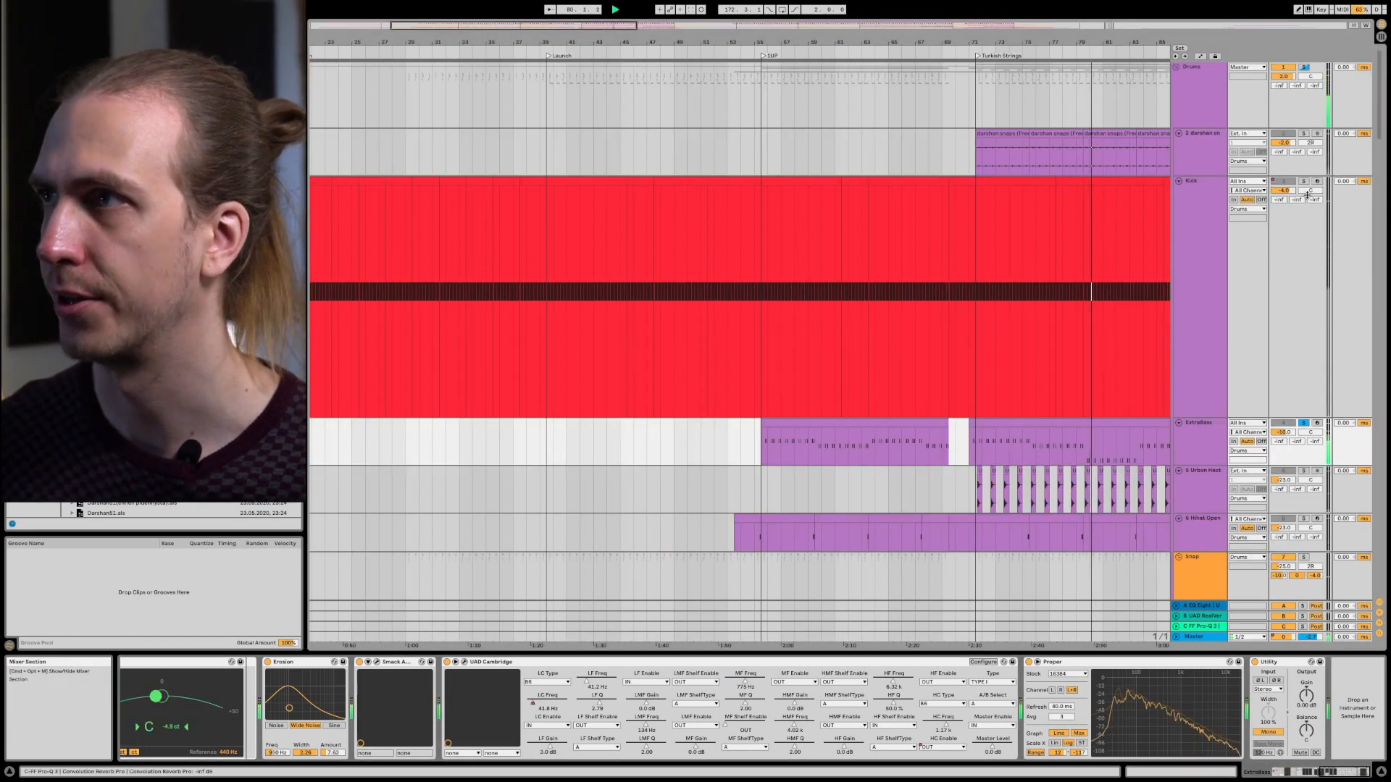
left_click(1303, 181)
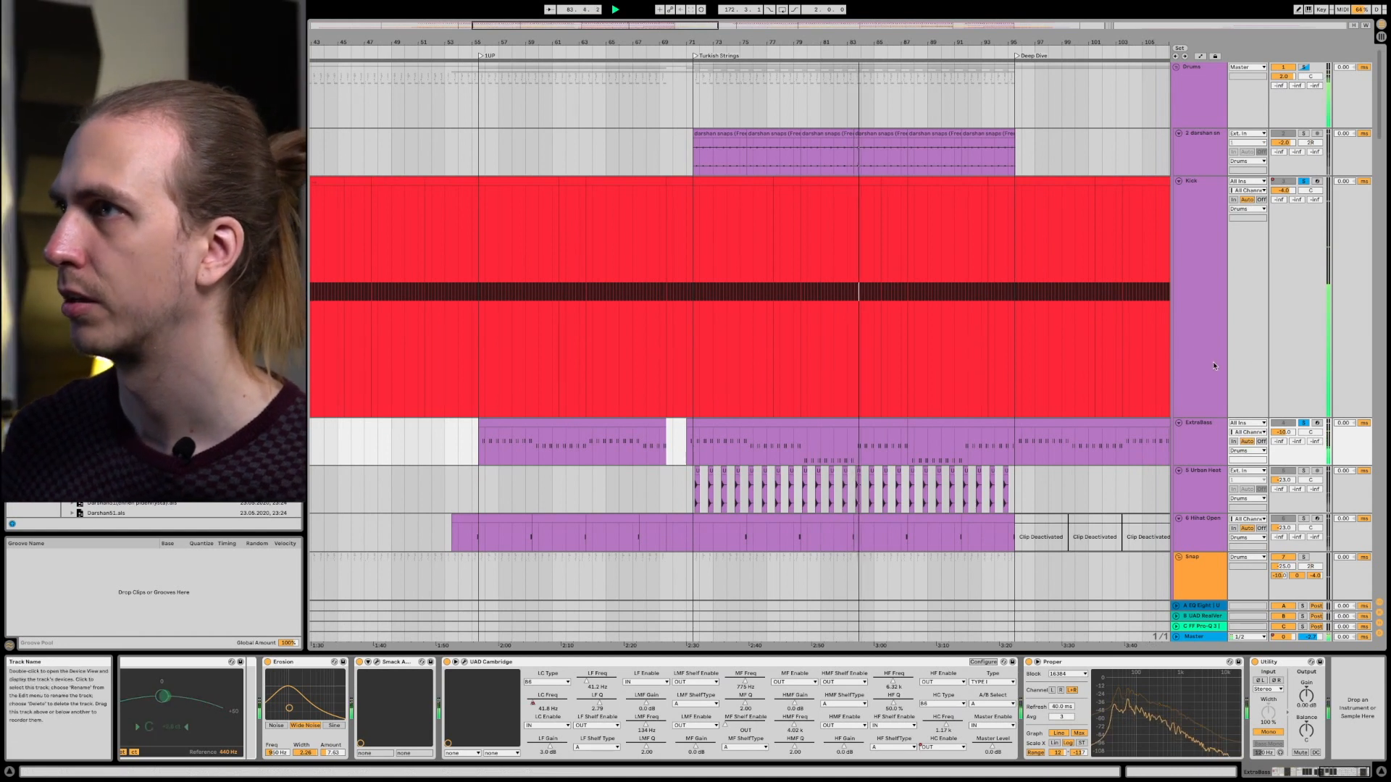
left_click(1214, 430)
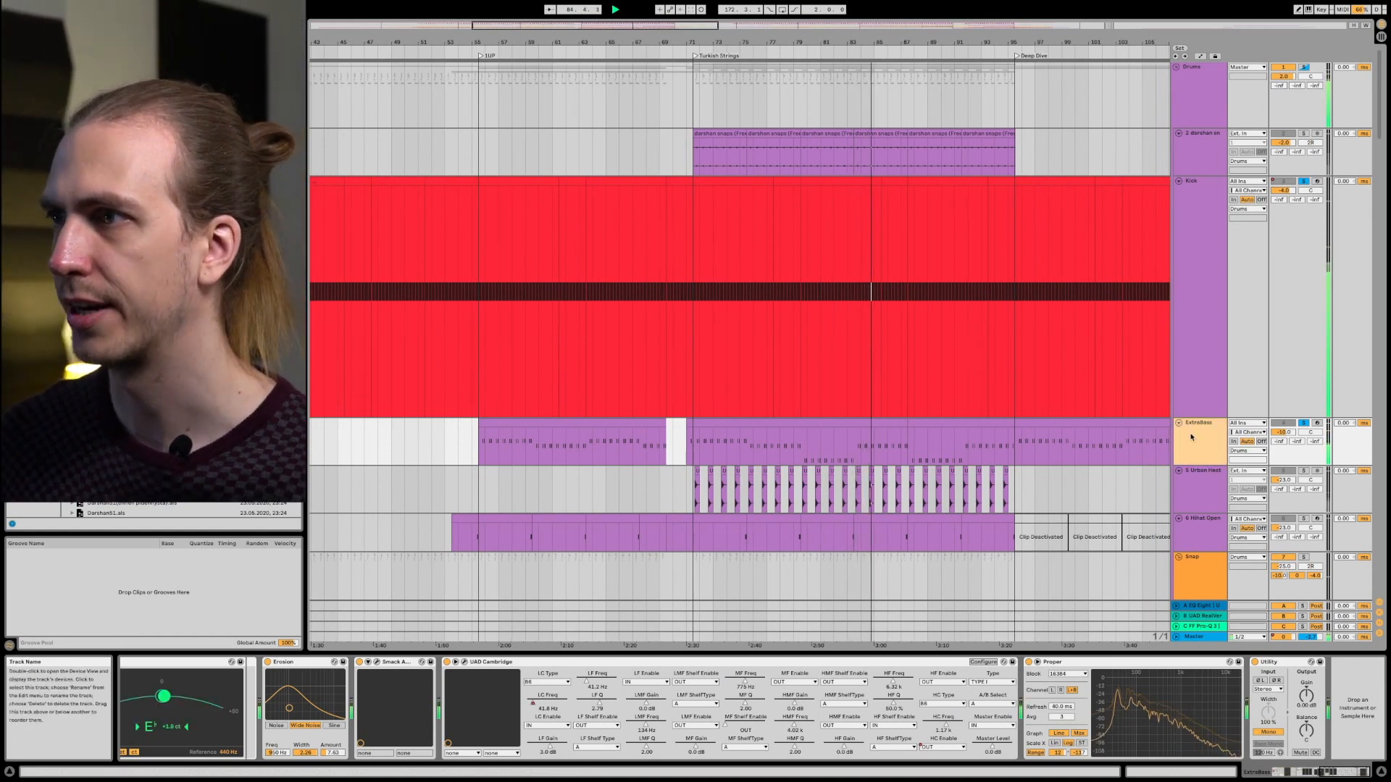
Step: Audition the percussion track directly below ExtraBass together with the Hihat Open track in solo
scroll(1191, 437, "down", 3)
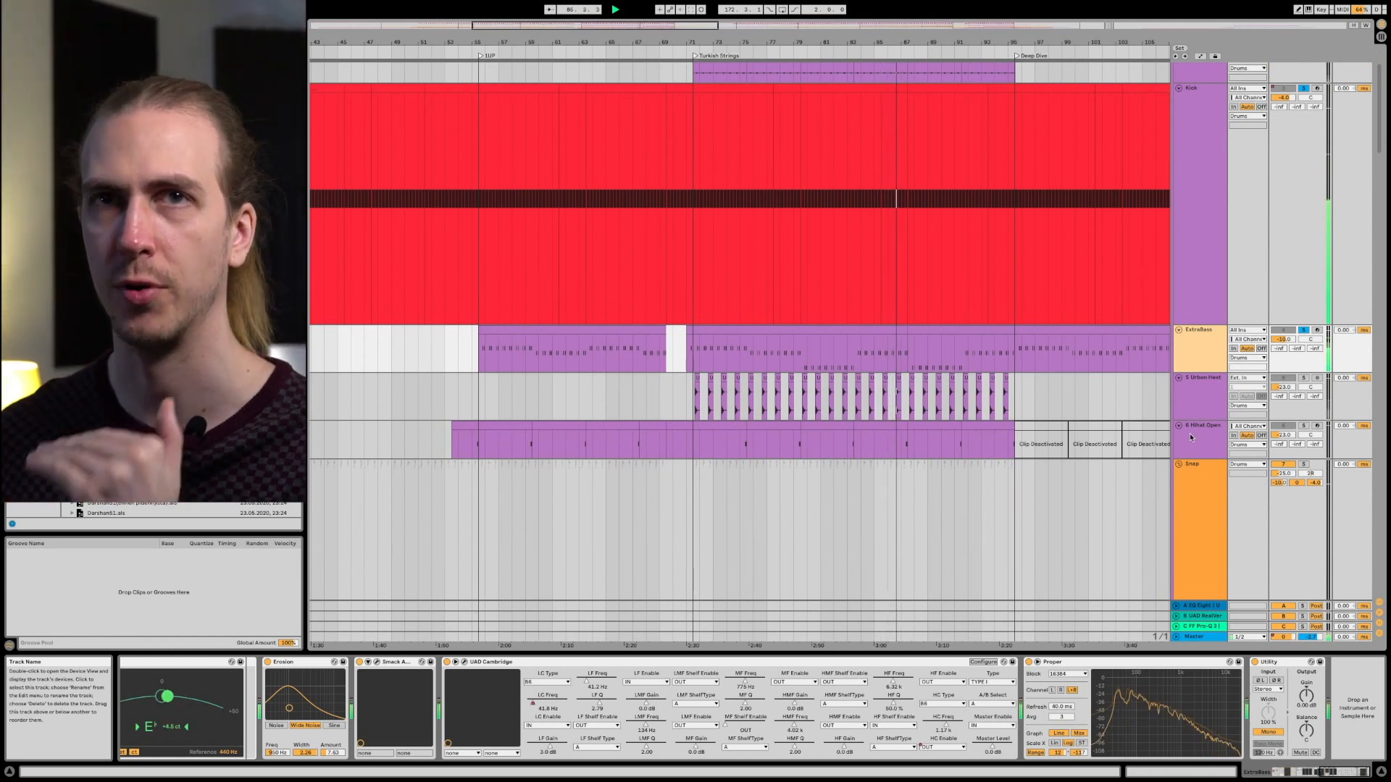
left_click(1304, 378)
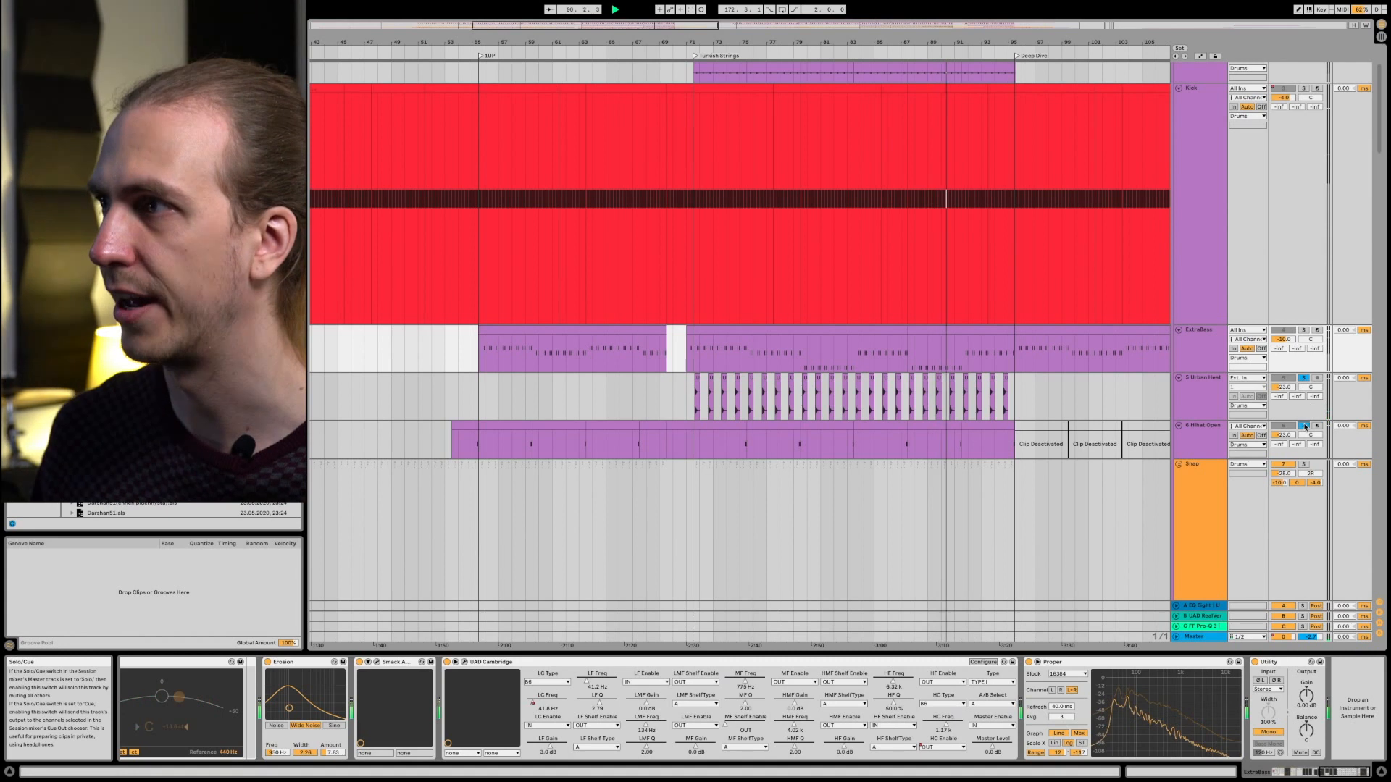
Step: Look through the remaining drum tracks and the pink audio groups below them across a wider stretch of the arrangement
scroll(1304, 427, "down", 10)
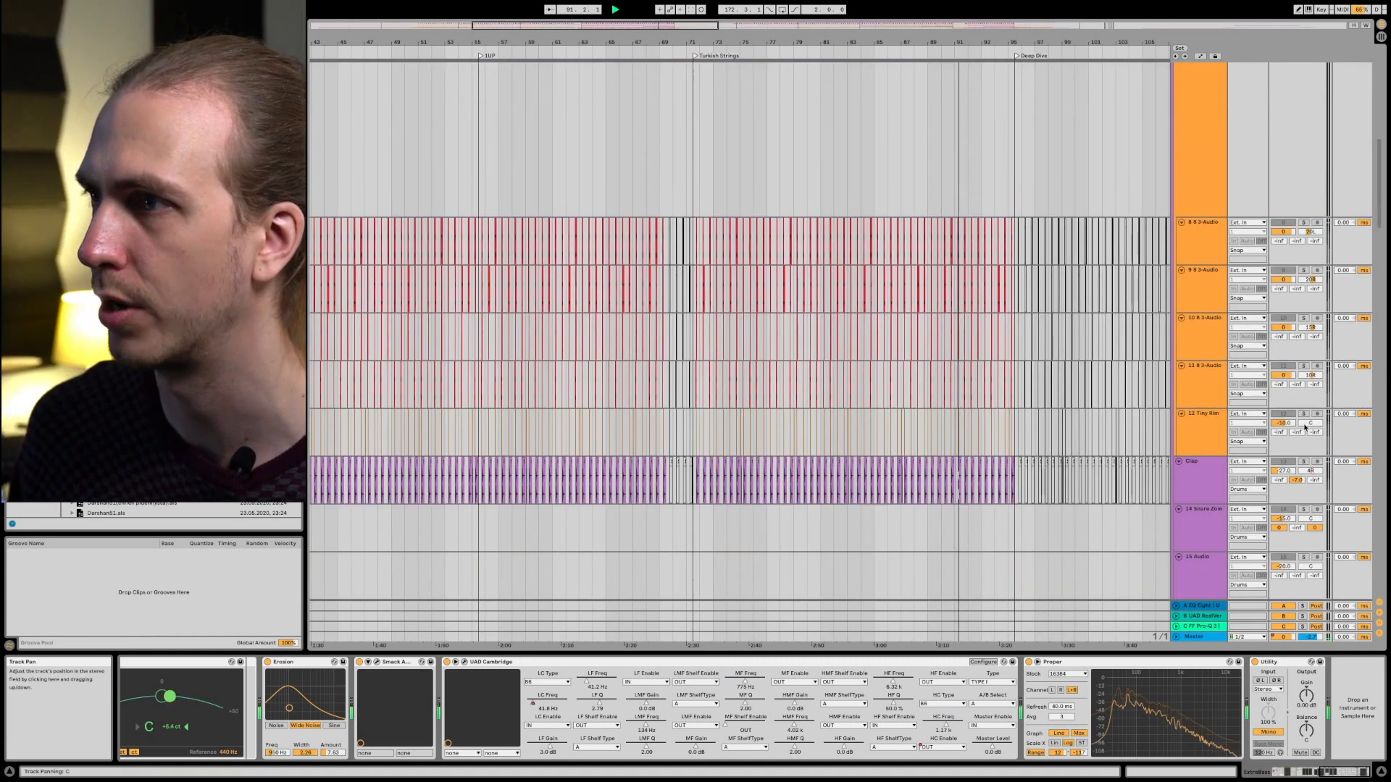
scroll(1304, 424, "down", 5)
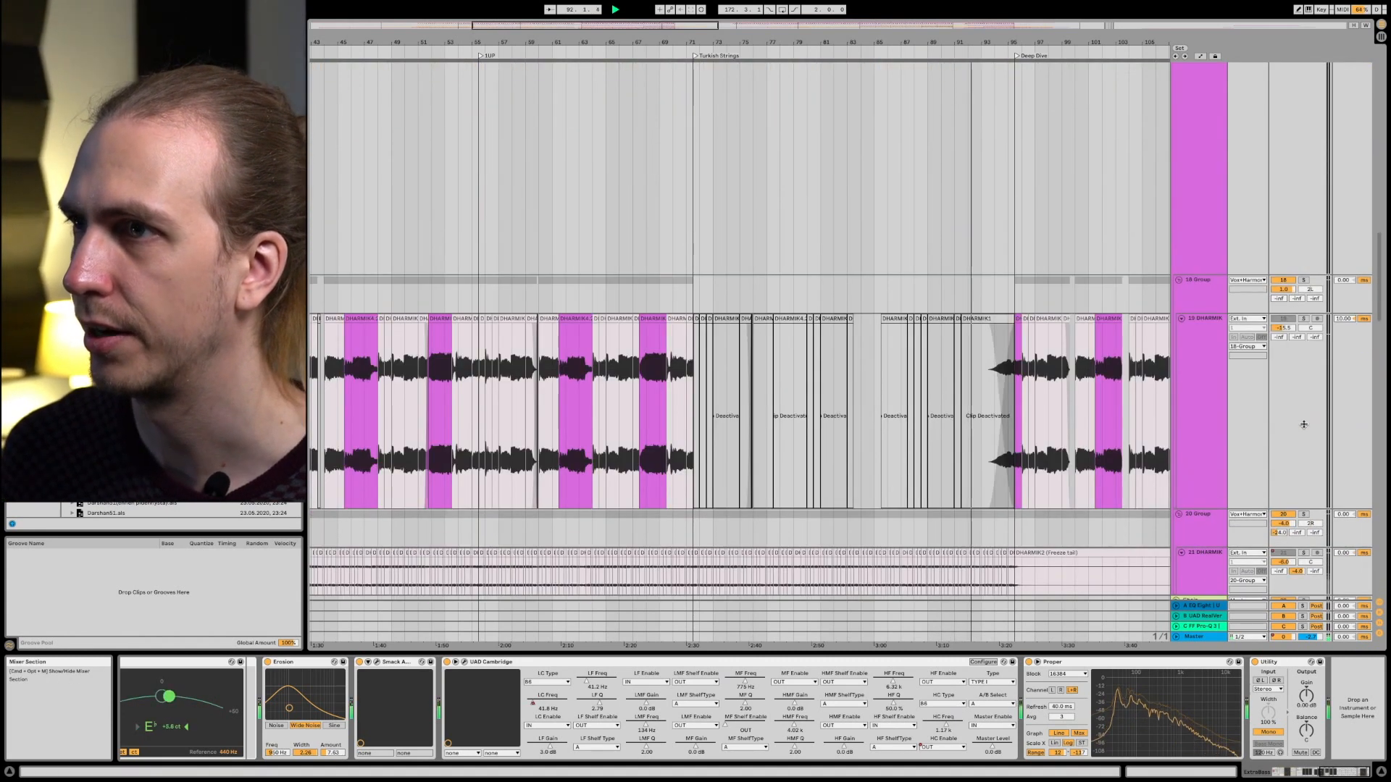
scroll(1304, 424, "up", 3)
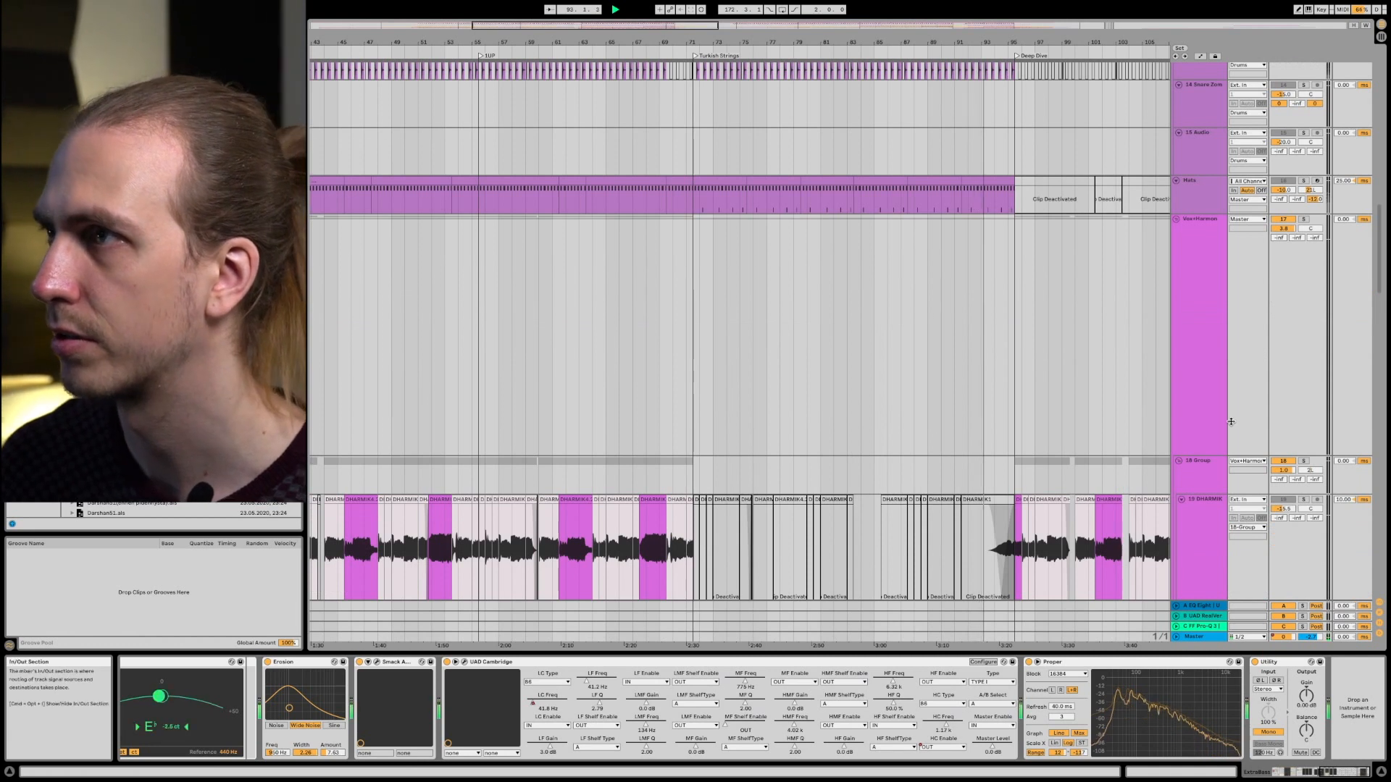
scroll(1231, 423, "up", 8)
scroll(1231, 424, "down", 3)
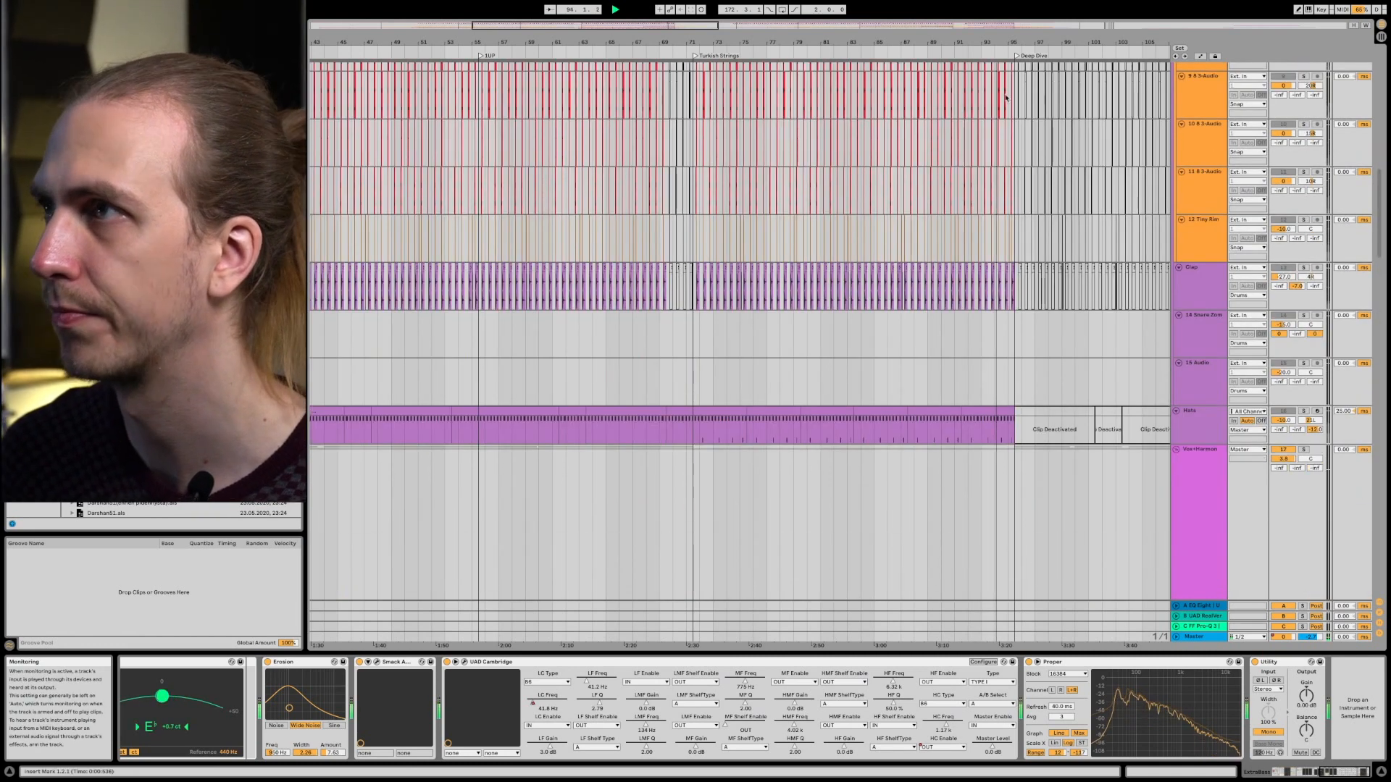
left_click_drag(984, 44, 857, 42)
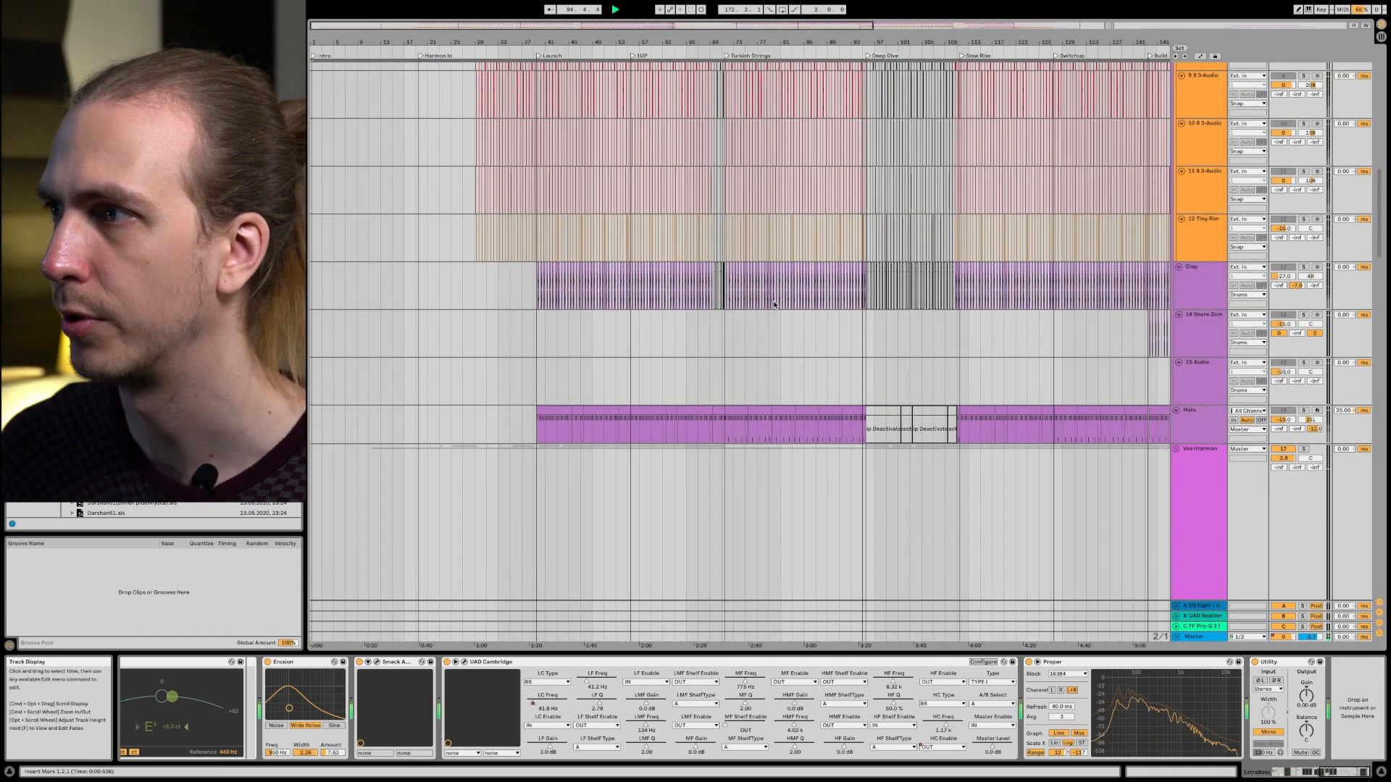
scroll(779, 289, "down", 6)
scroll(775, 311, "down", 4)
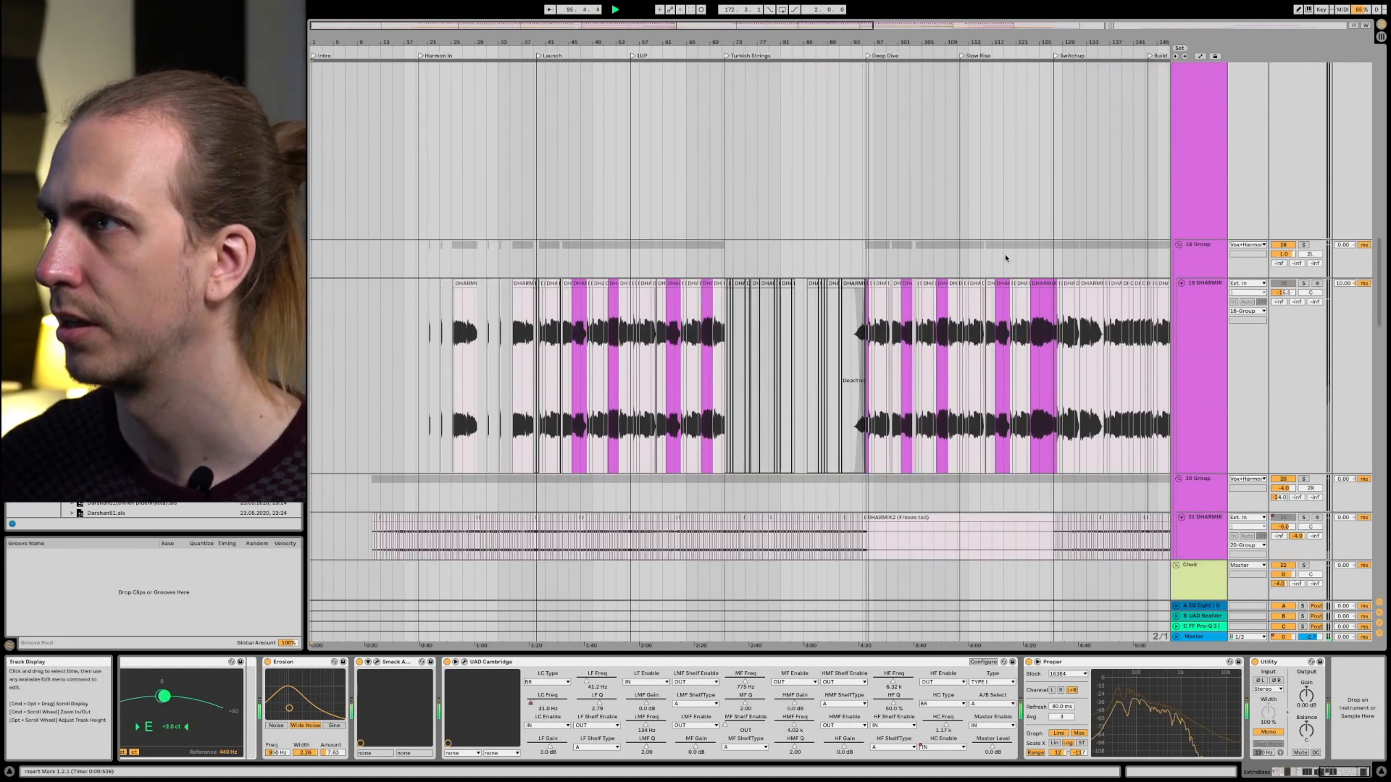
Step: Solo the Vox+Harmon group and look through the audio tracks nested inside it
scroll(1004, 258, "up", 1)
left_click(1212, 109)
scroll(1319, 205, "up", 4)
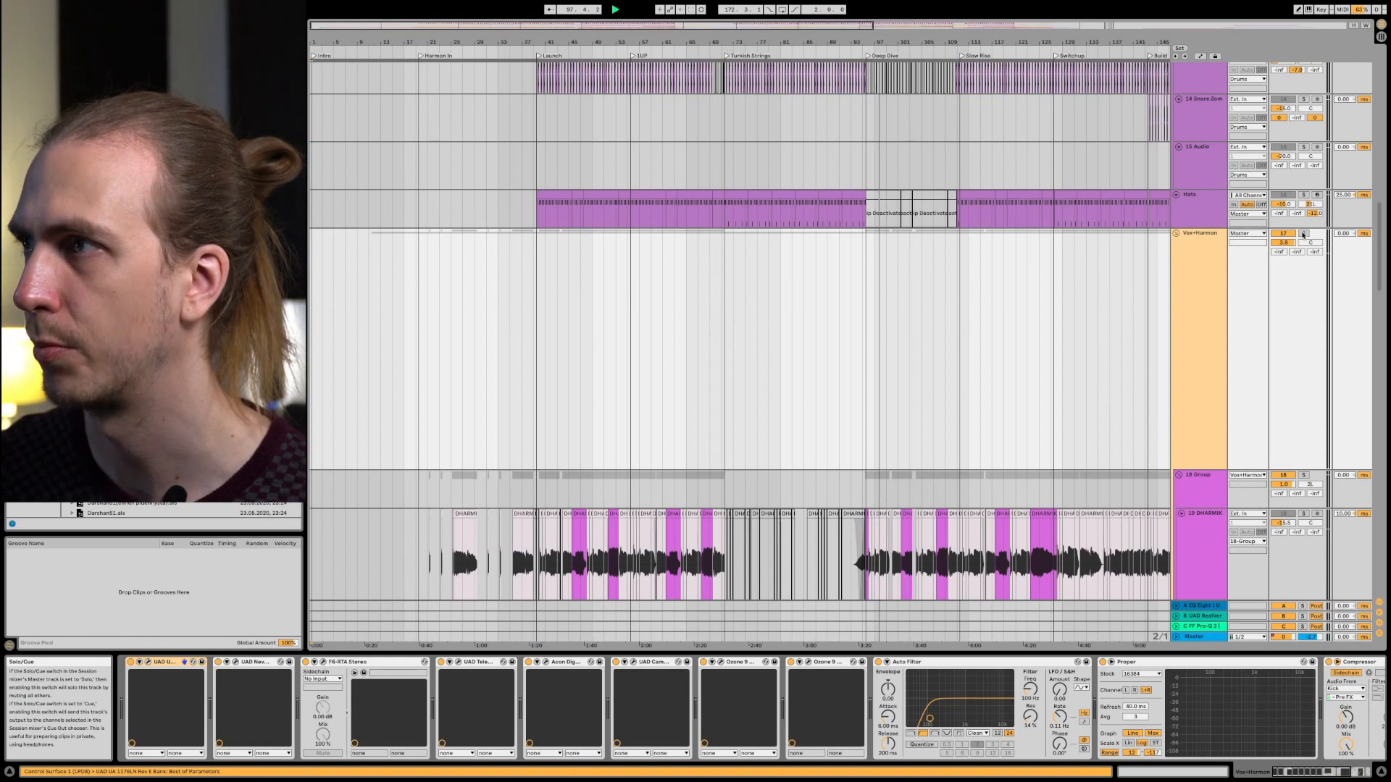
left_click(1303, 235)
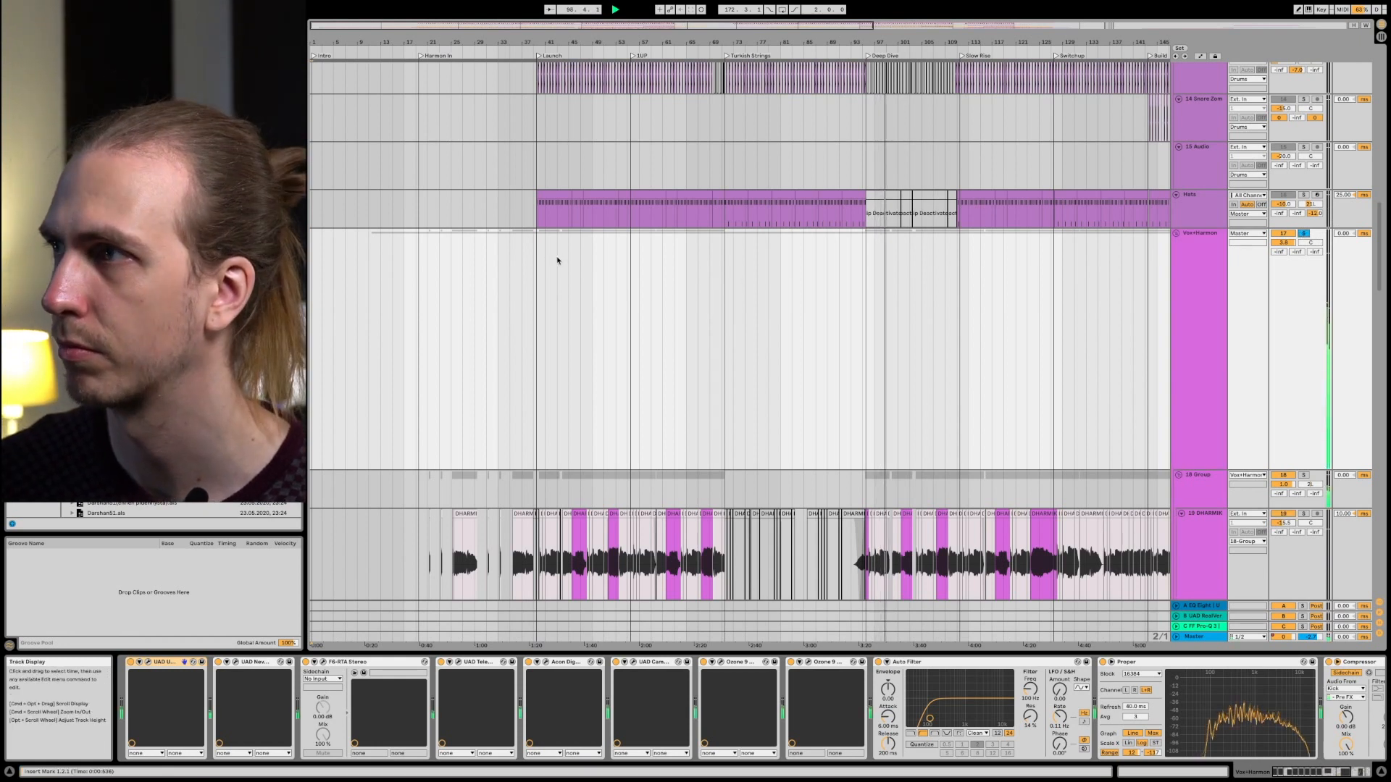
scroll(558, 259, "down", 4)
scroll(558, 260, "down", 6)
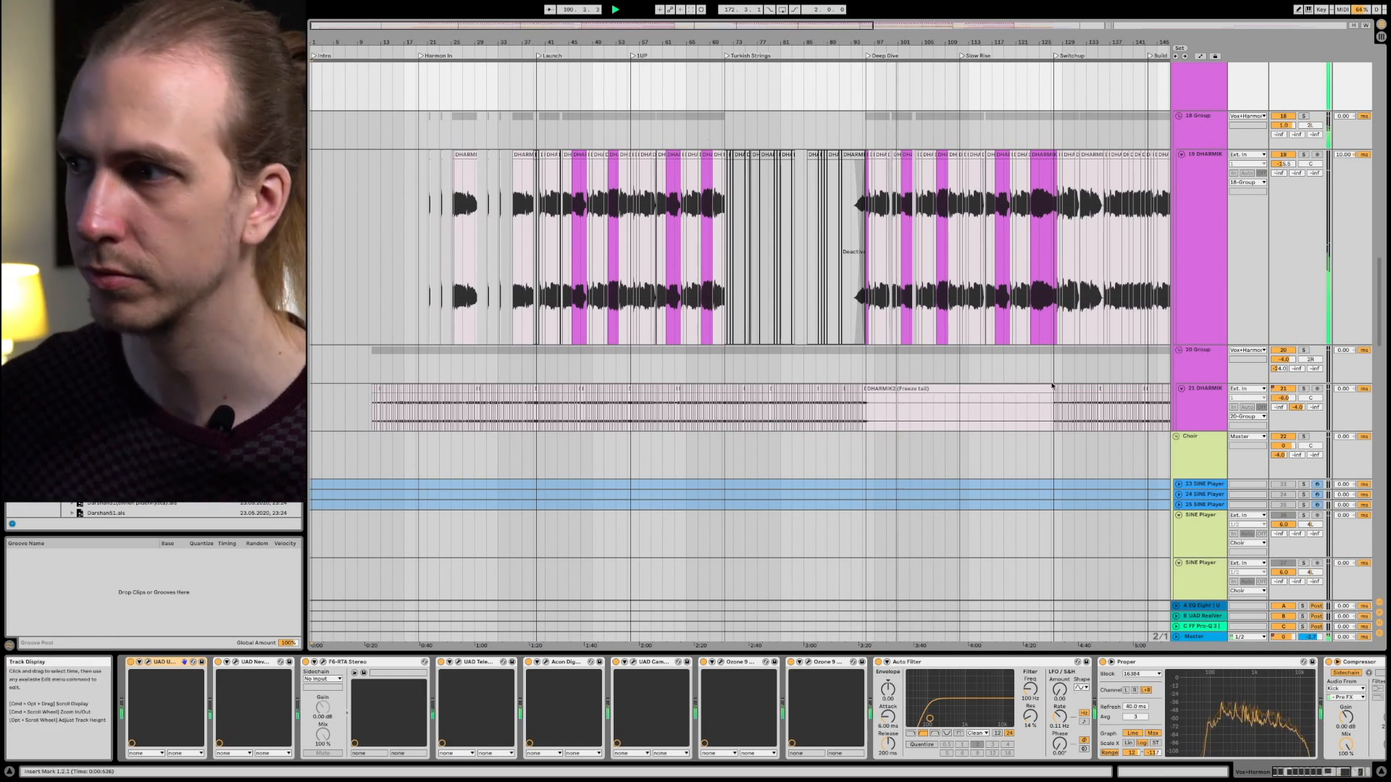
scroll(1159, 304, "up", 3)
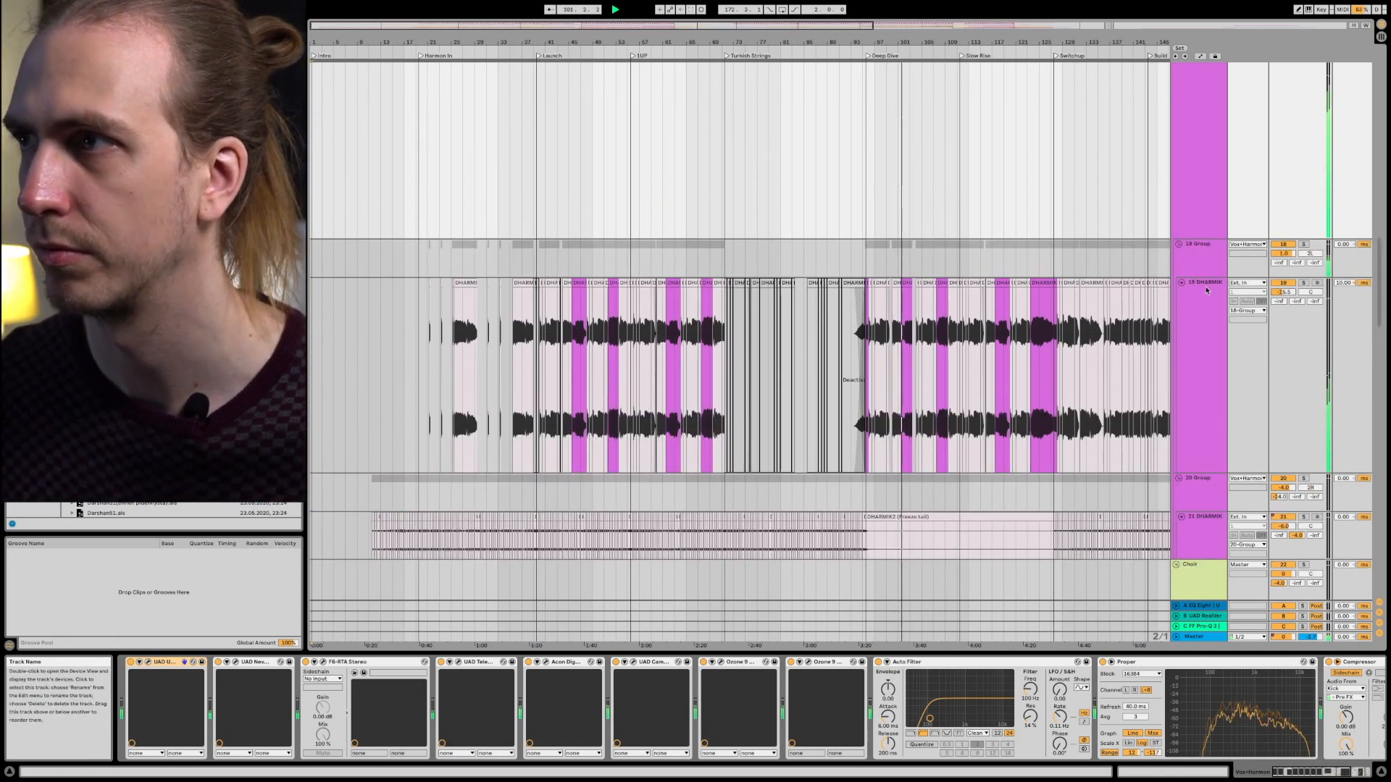
Step: Select the audio track inside 18 Group and open the Little AlterBoy plug-in from its device chain
left_click(1213, 322)
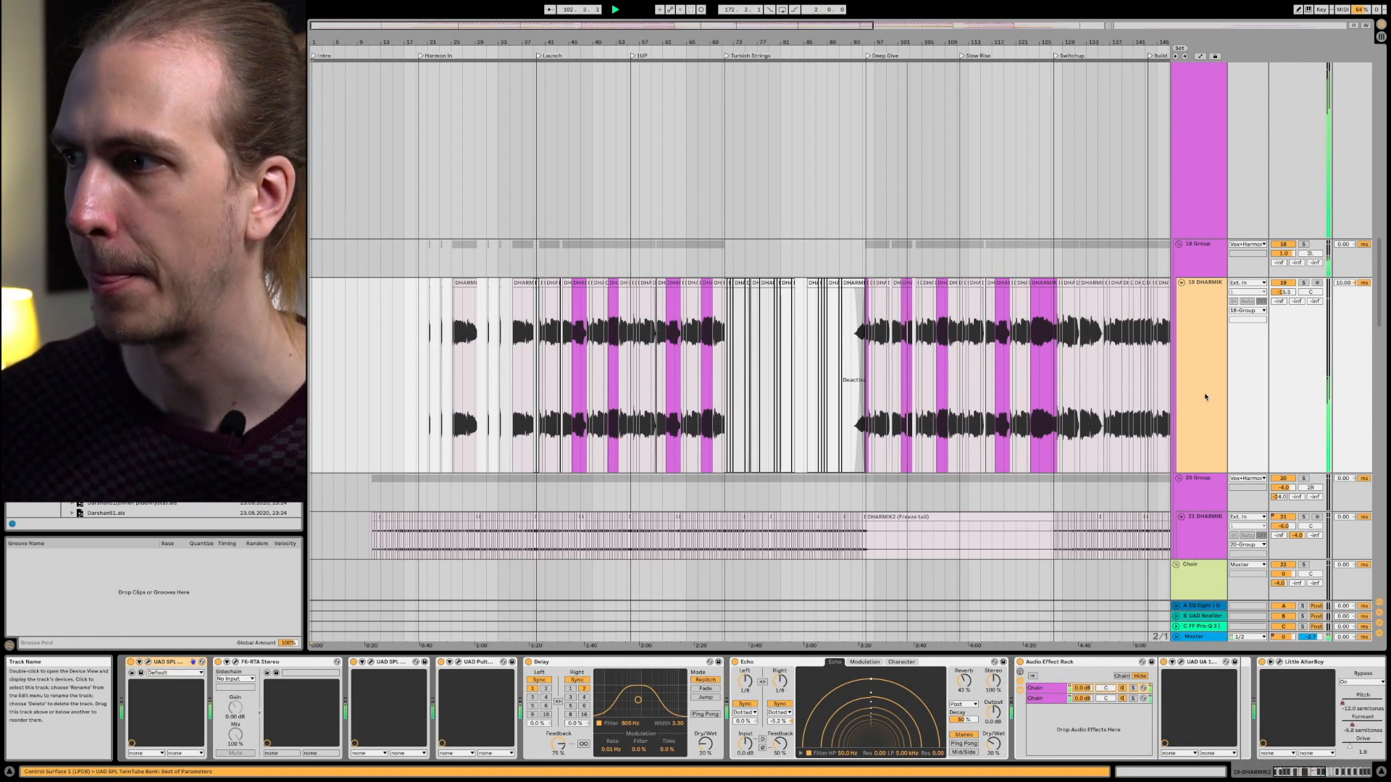
left_click(1287, 773)
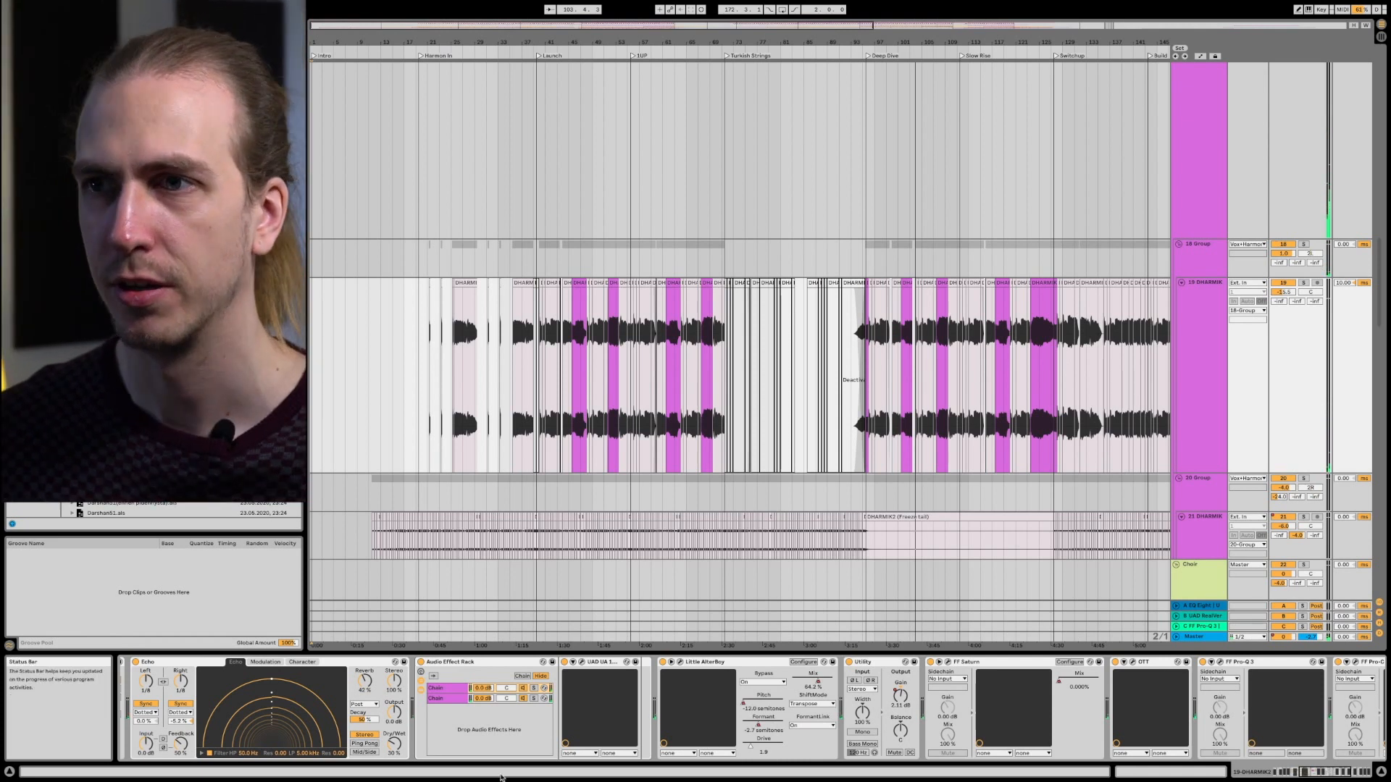
left_click(680, 664)
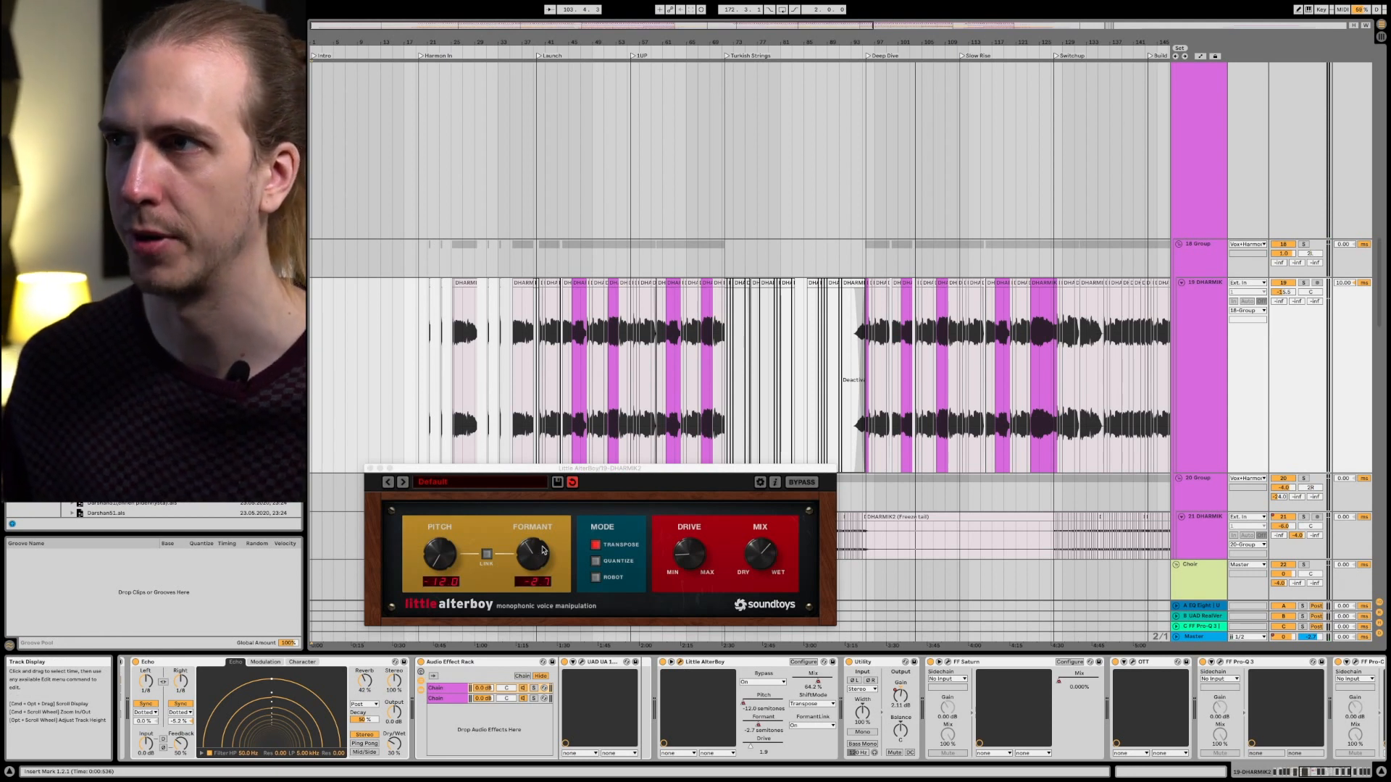
Step: Show automation and display Little AlterBoy's Formant envelope on the audio track inside 18 Group
key("a")
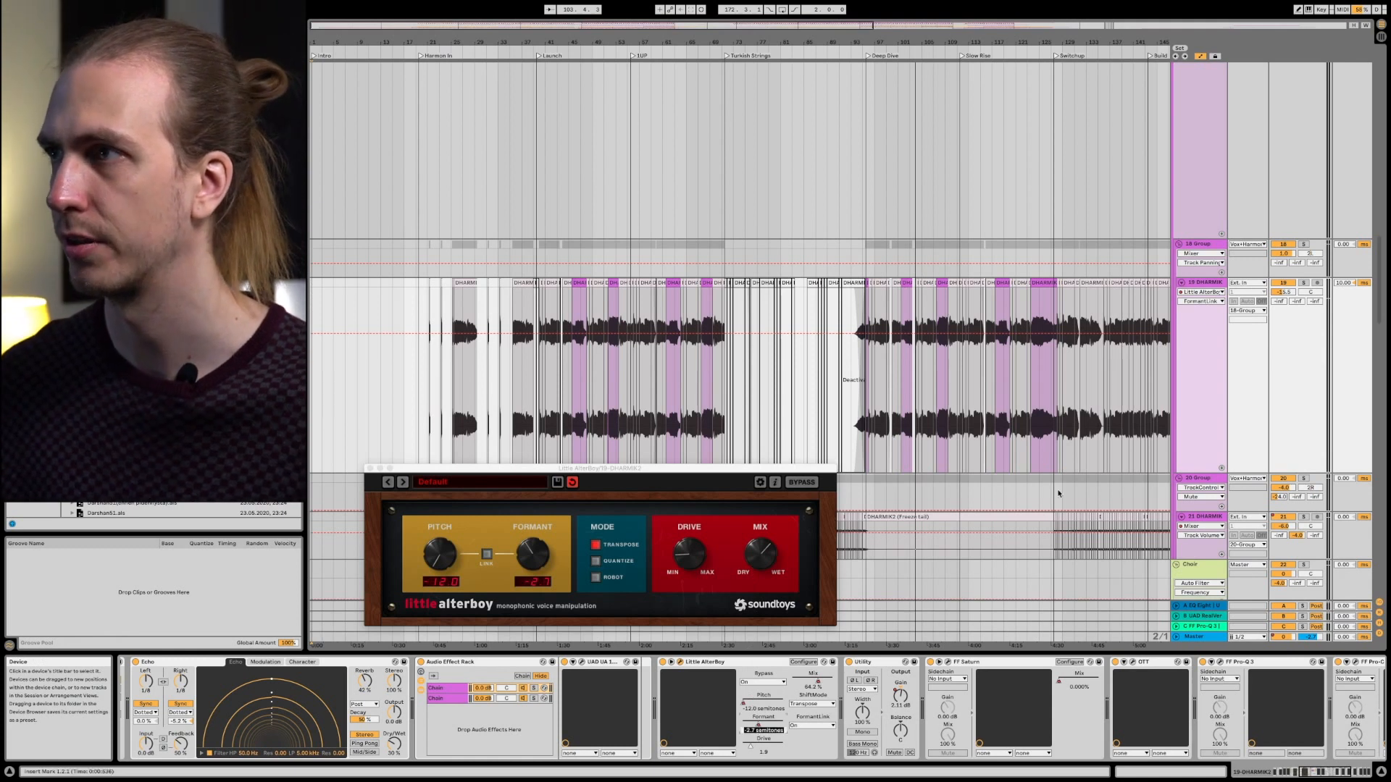
left_click(1208, 290)
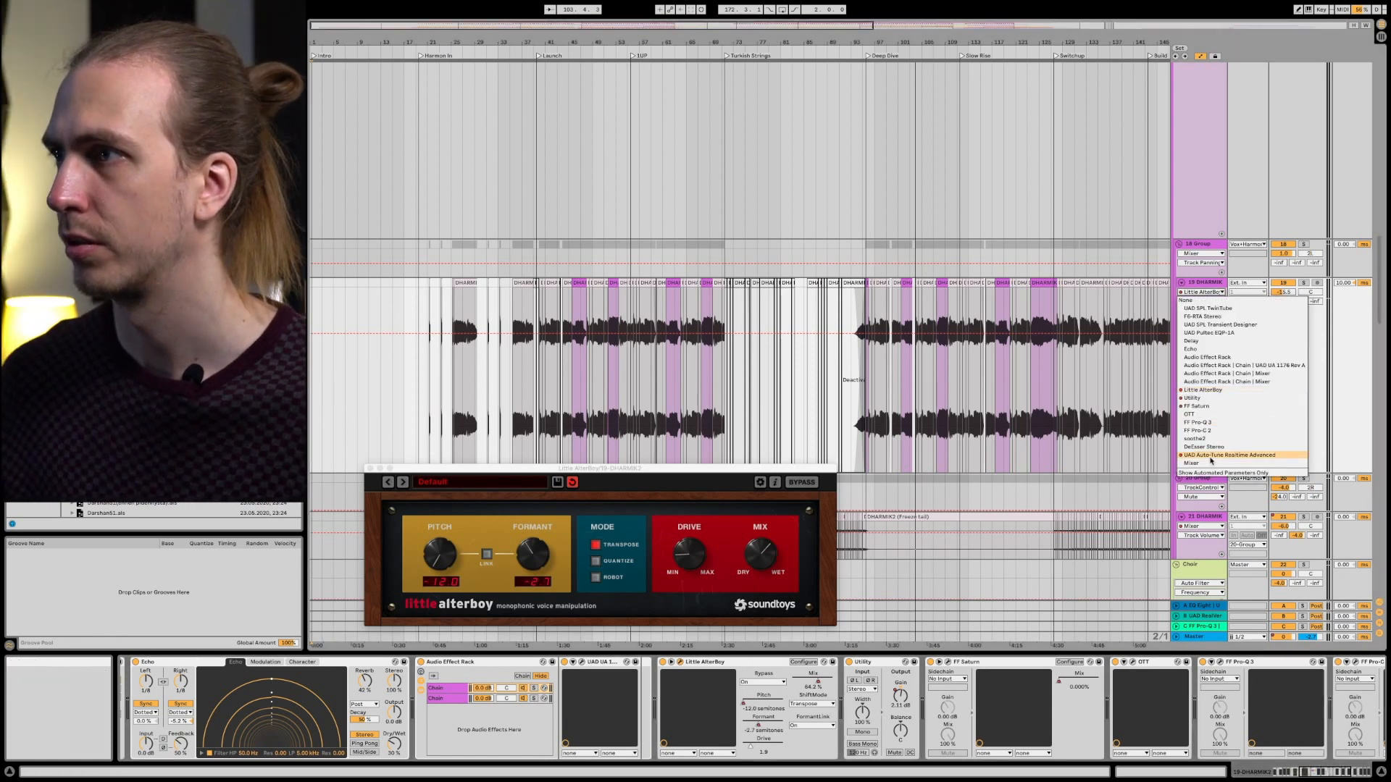
left_click(1213, 391)
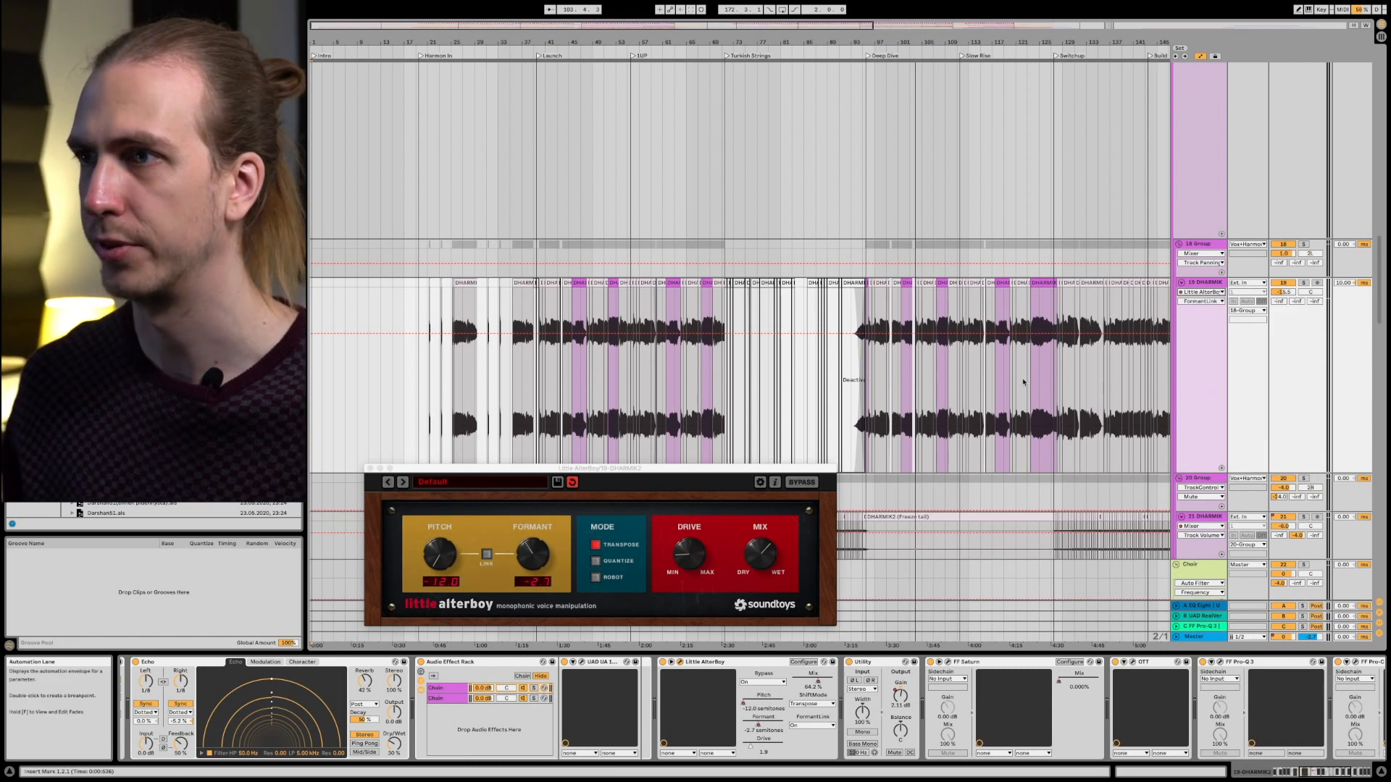
left_click(543, 557)
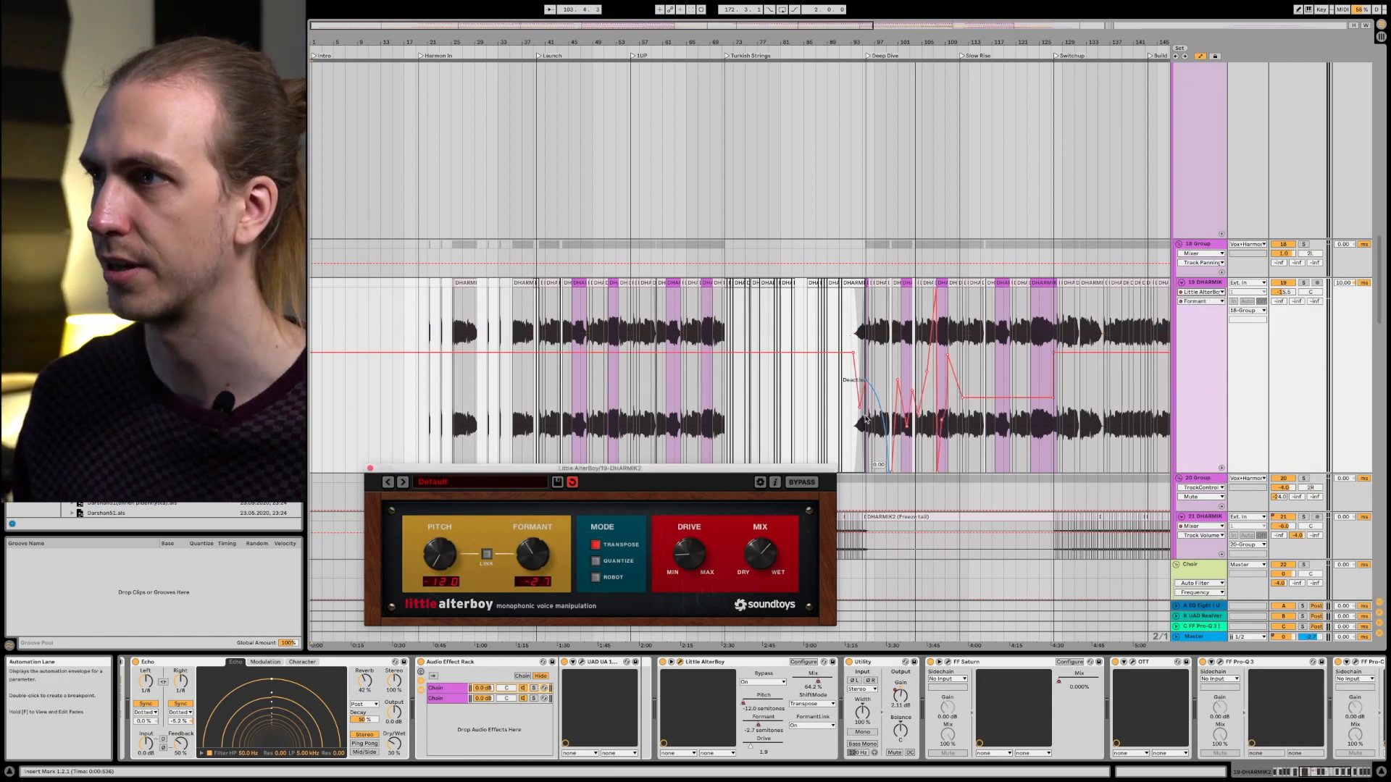
Step: Play the Deep Dive section at a closer zoom, following the Formant automation and the devices around Little AlterBoy
left_click(894, 50)
left_click_drag(958, 43, 1022, 109)
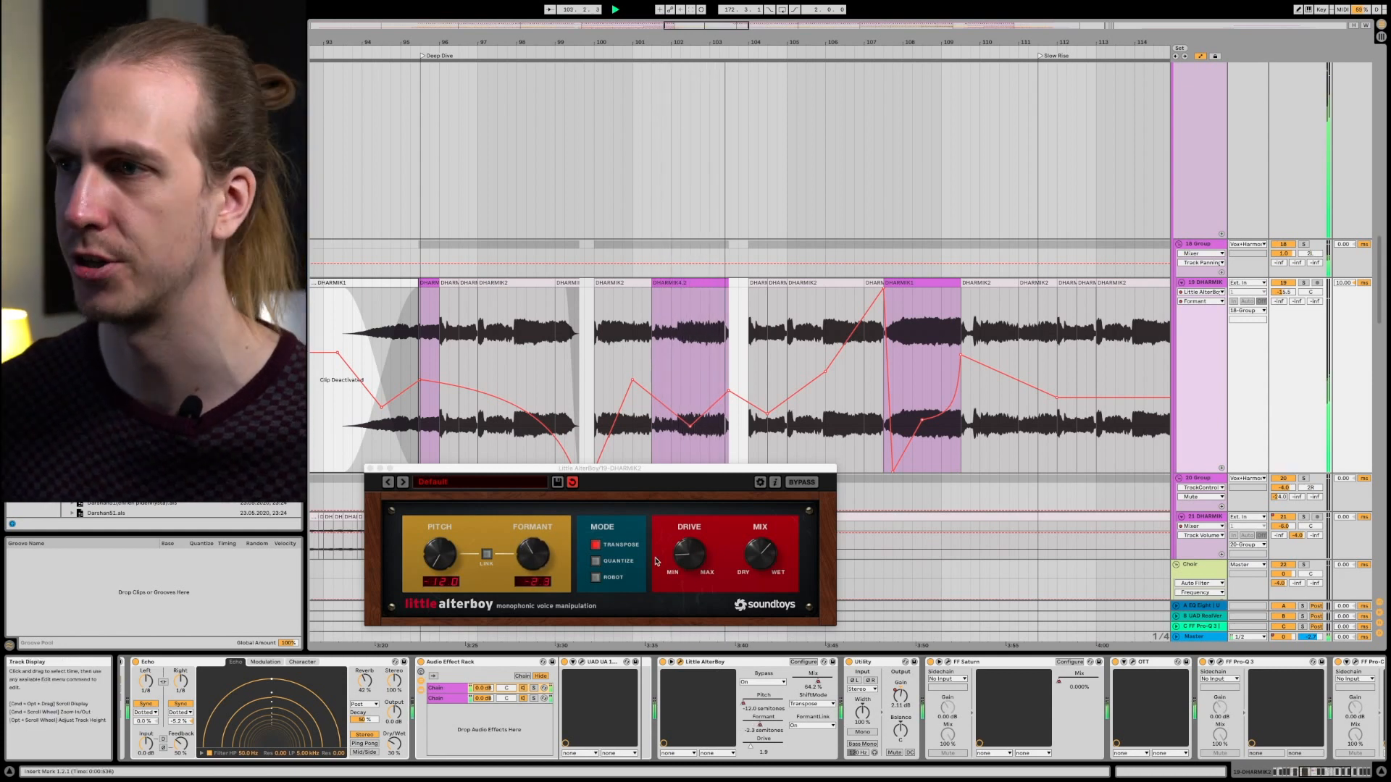
scroll(727, 711, "right", 3)
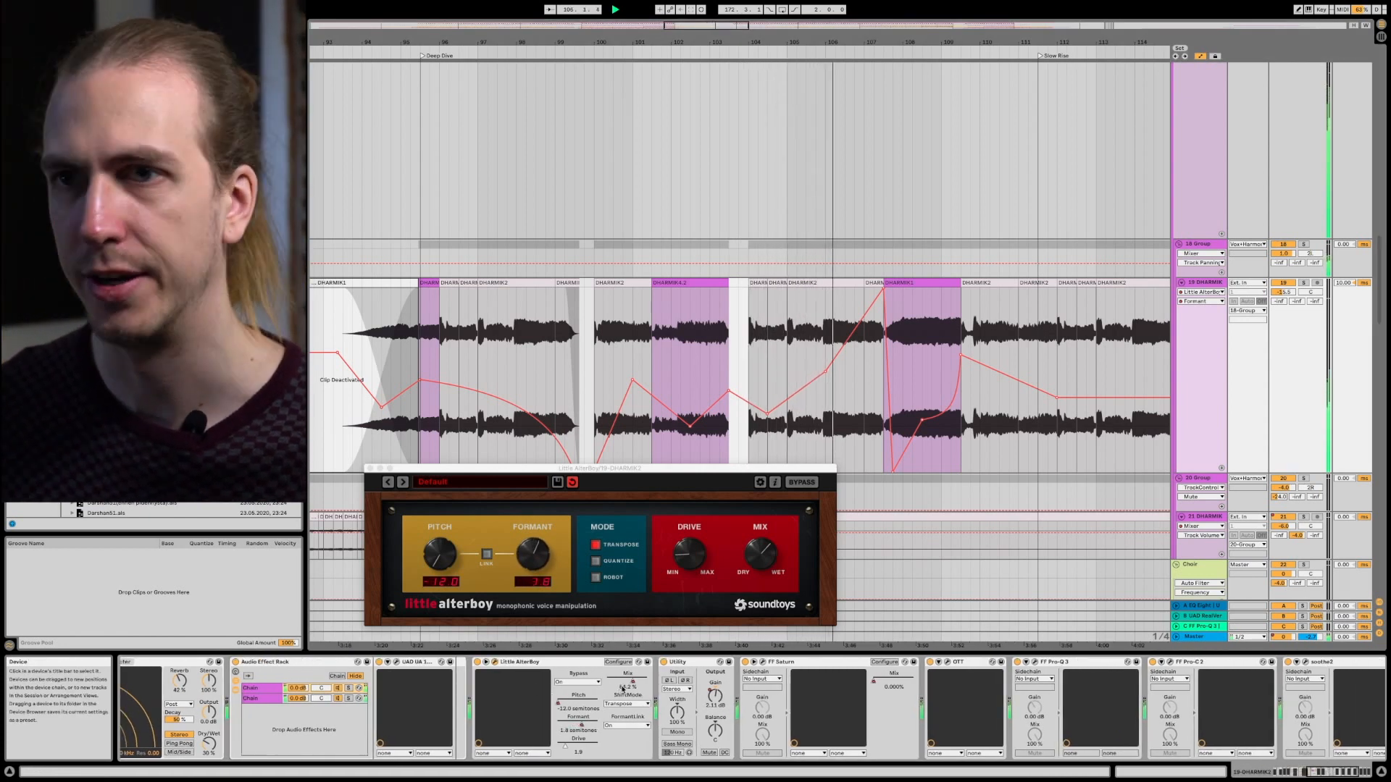
scroll(623, 689, "left", 4)
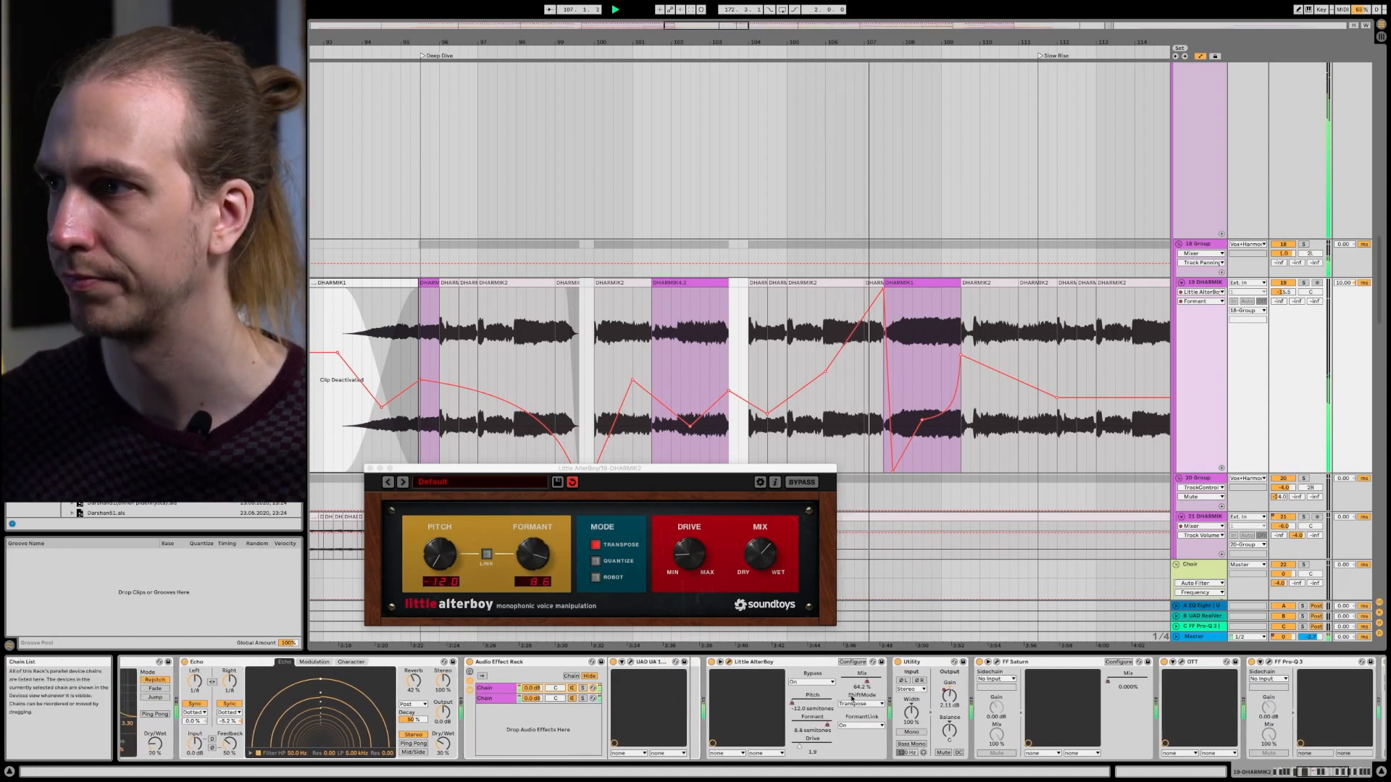
Step: Inspect the OTT and soothe2 plug-in windows further along the same device chain, closing each one again
scroll(852, 699, "right", 4)
left_click(923, 663)
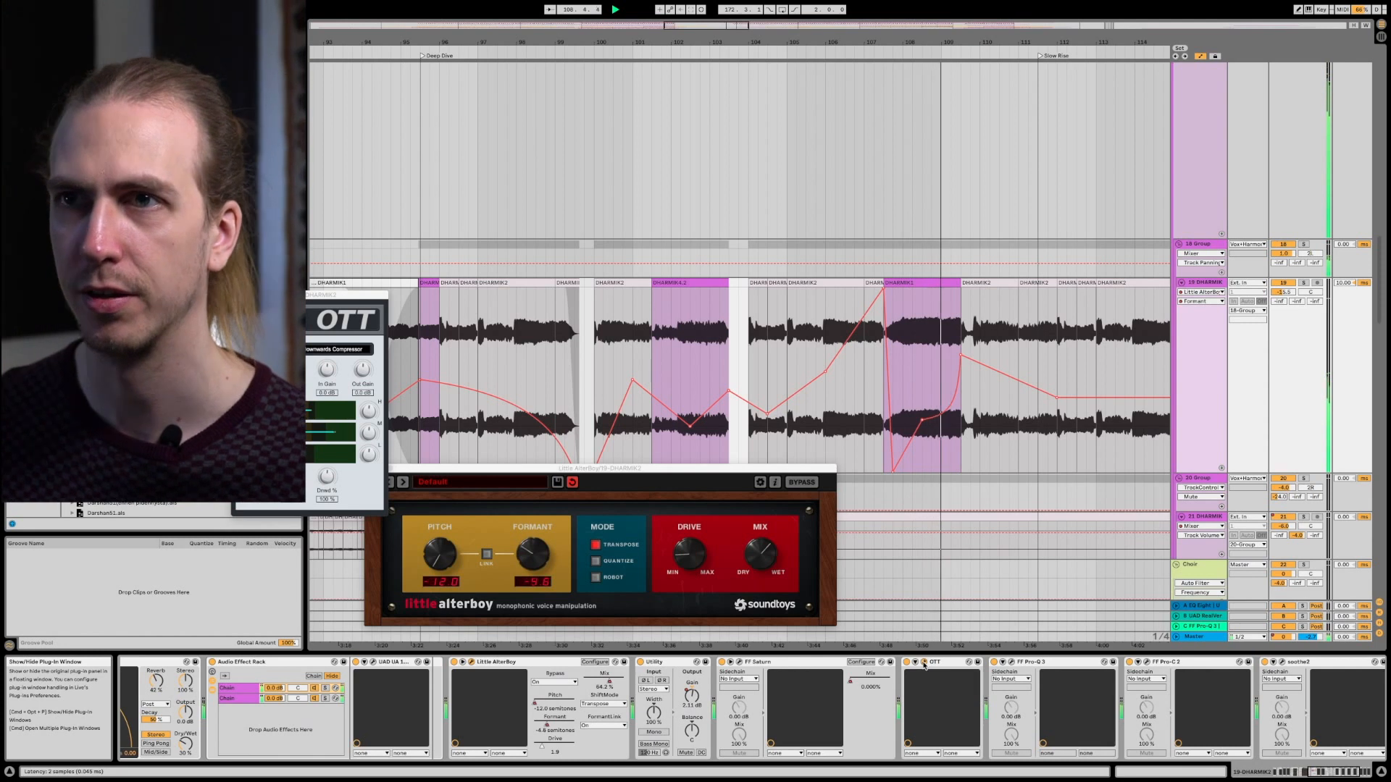
left_click(924, 663)
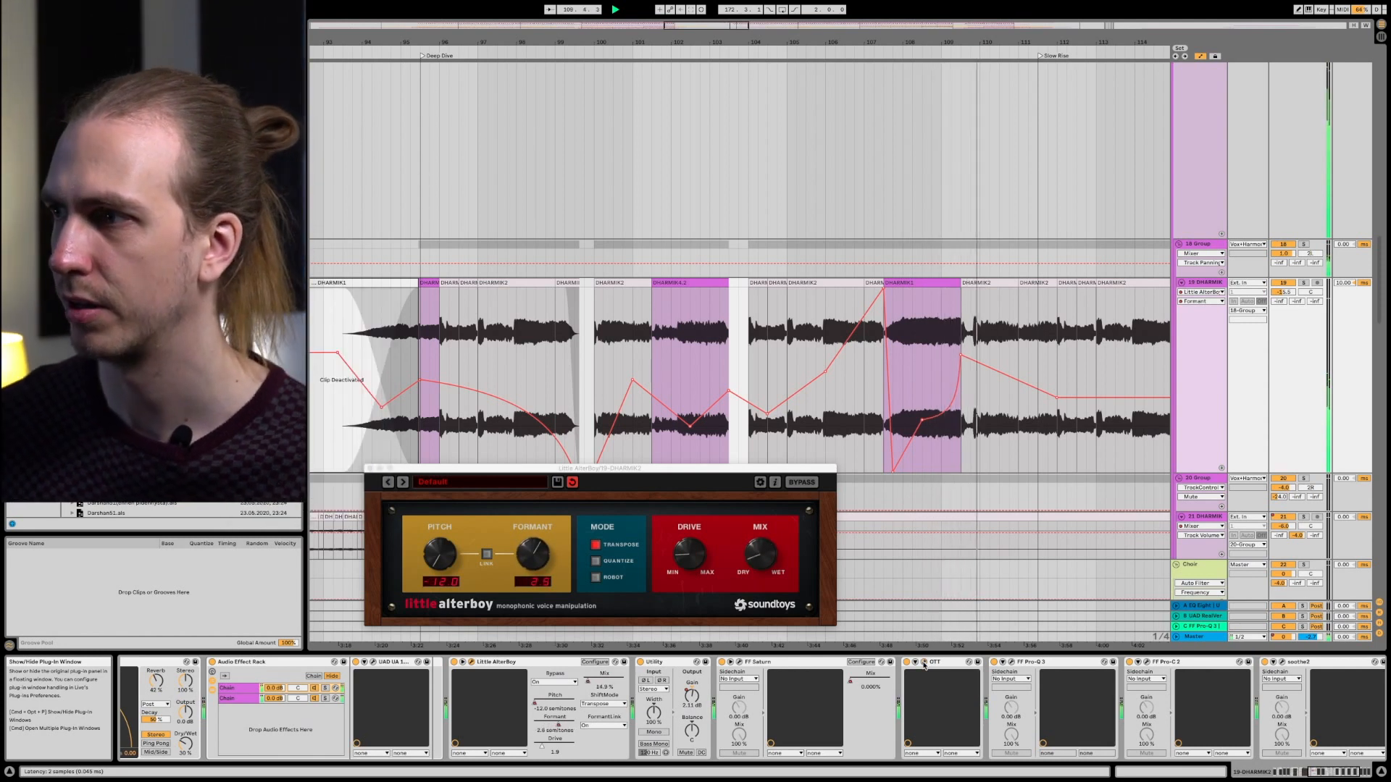
scroll(924, 664, "right", 5)
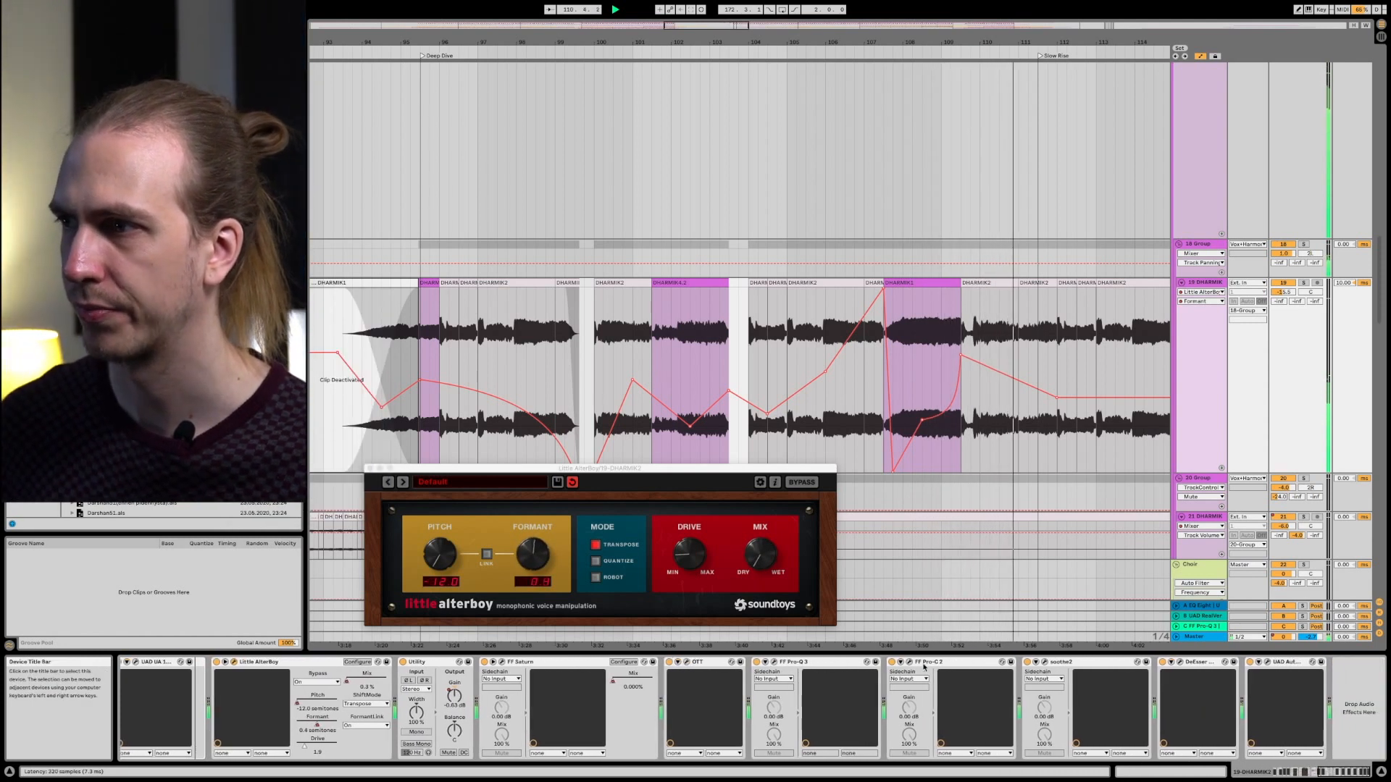
left_click(1044, 663)
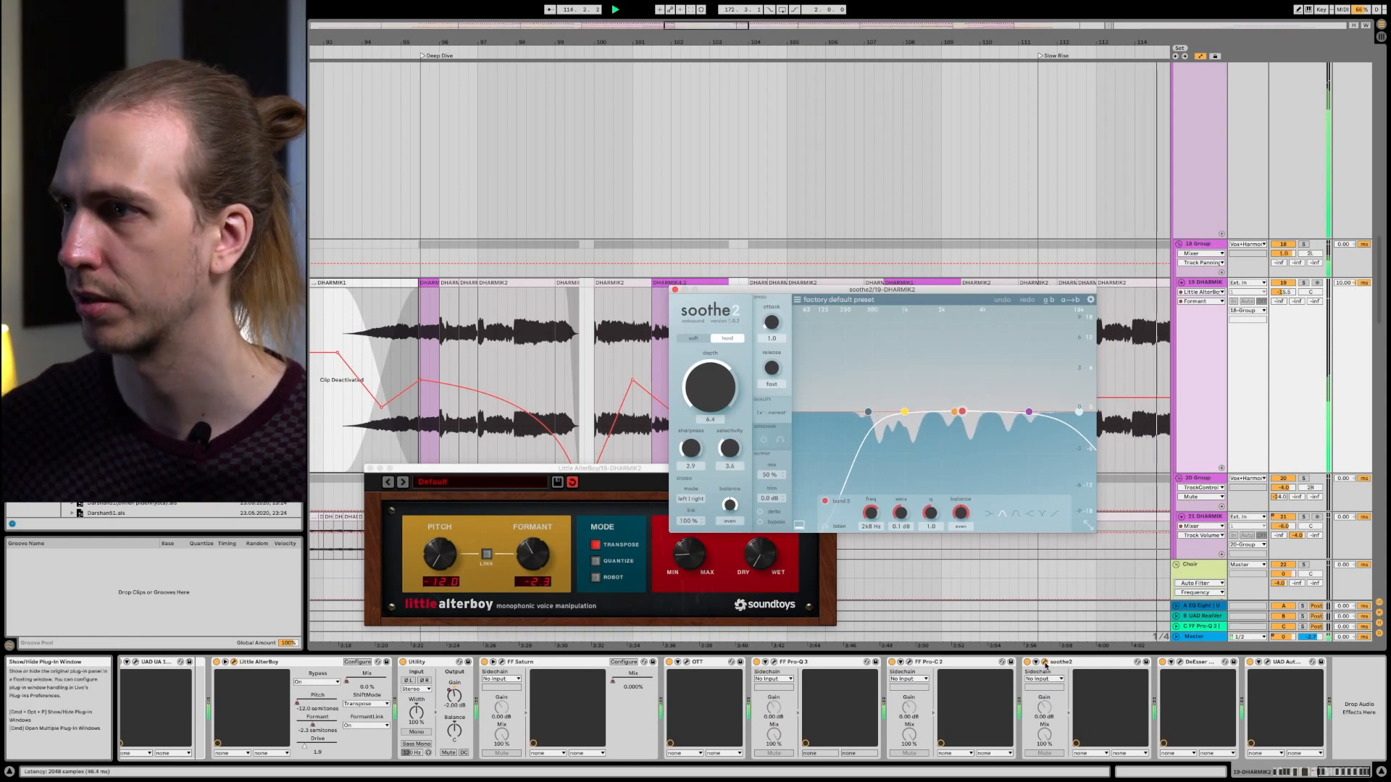
left_click(1044, 663)
Step: Close the Little AlterBoy window and audition 20 Group with its audio track in solo from Turkish Strings
left_click_drag(1141, 42, 1134, 13)
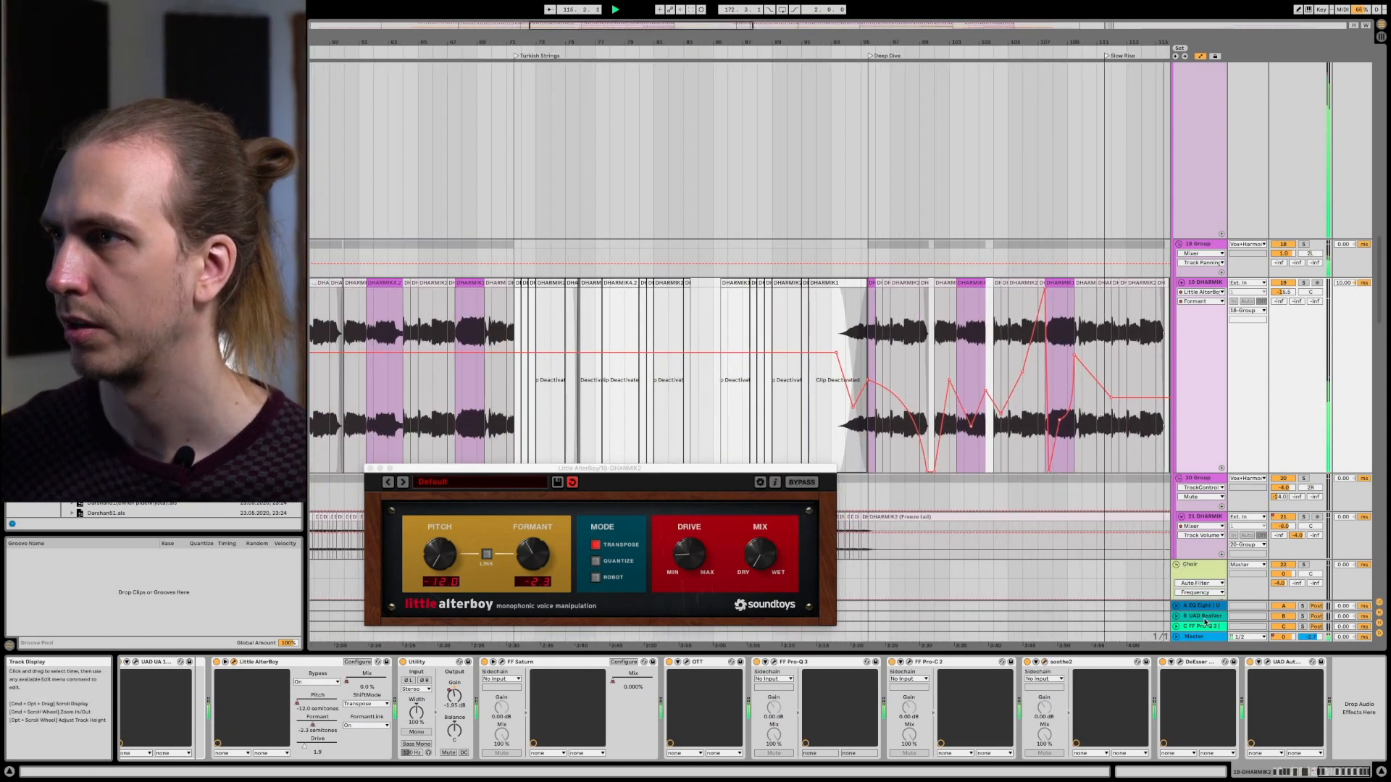
scroll(1044, 133, "right", 2)
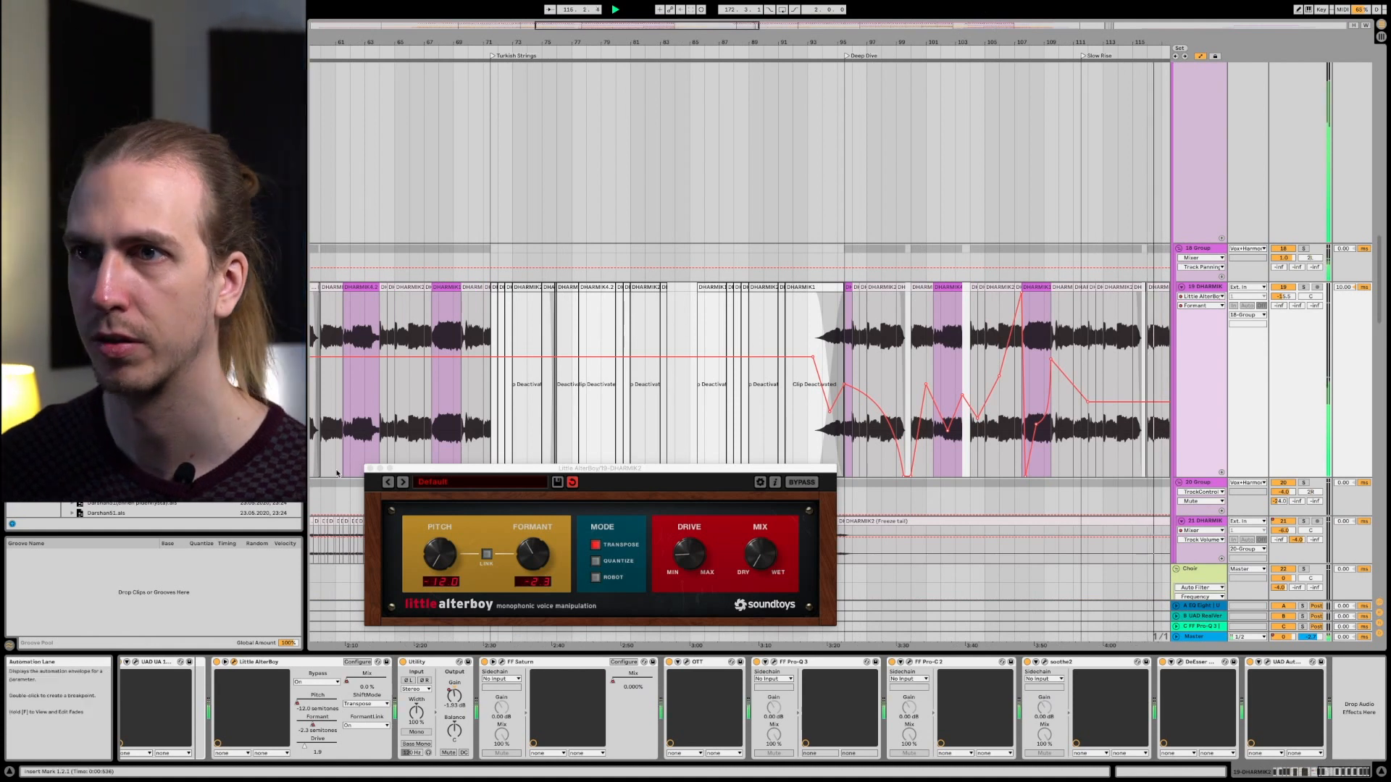
left_click(372, 468)
scroll(1317, 390, "down", 5)
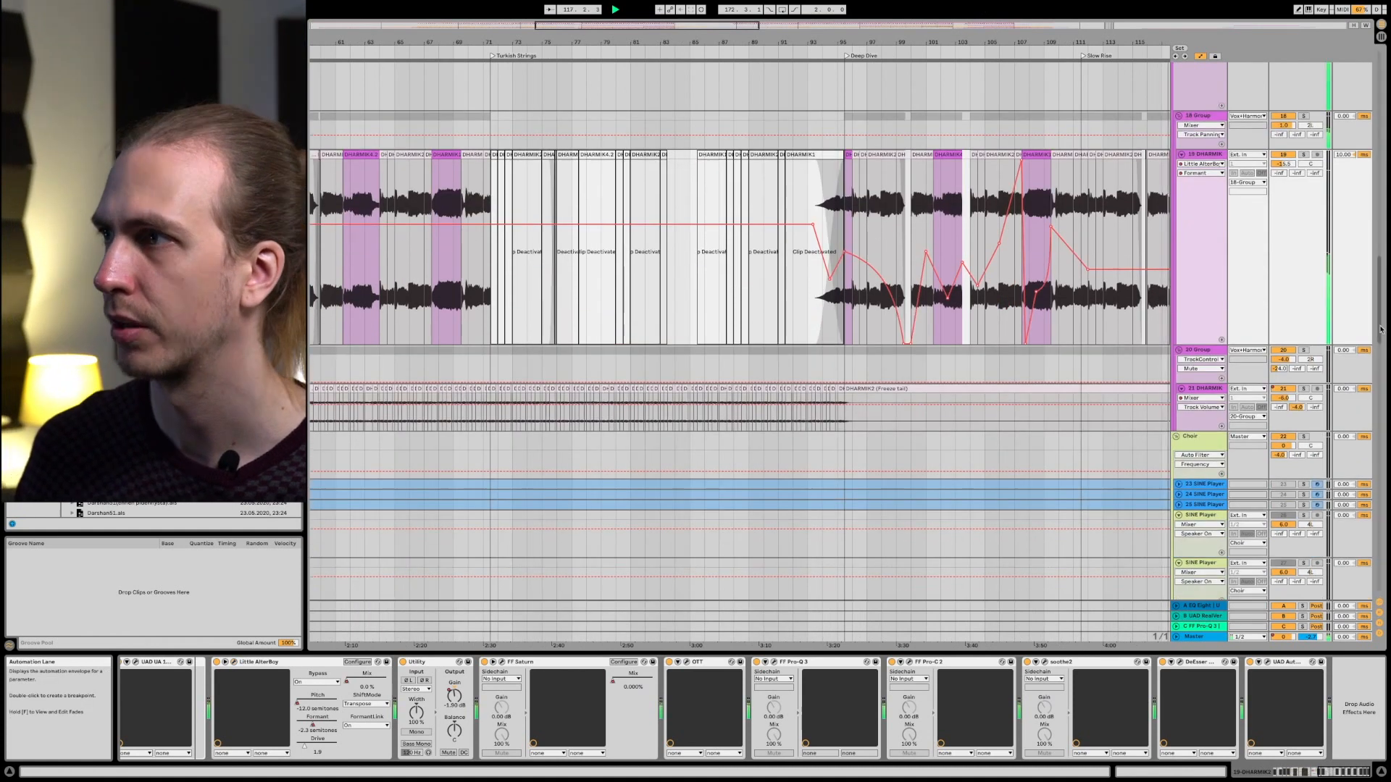
left_click(482, 46)
left_click_drag(483, 41, 780, 18)
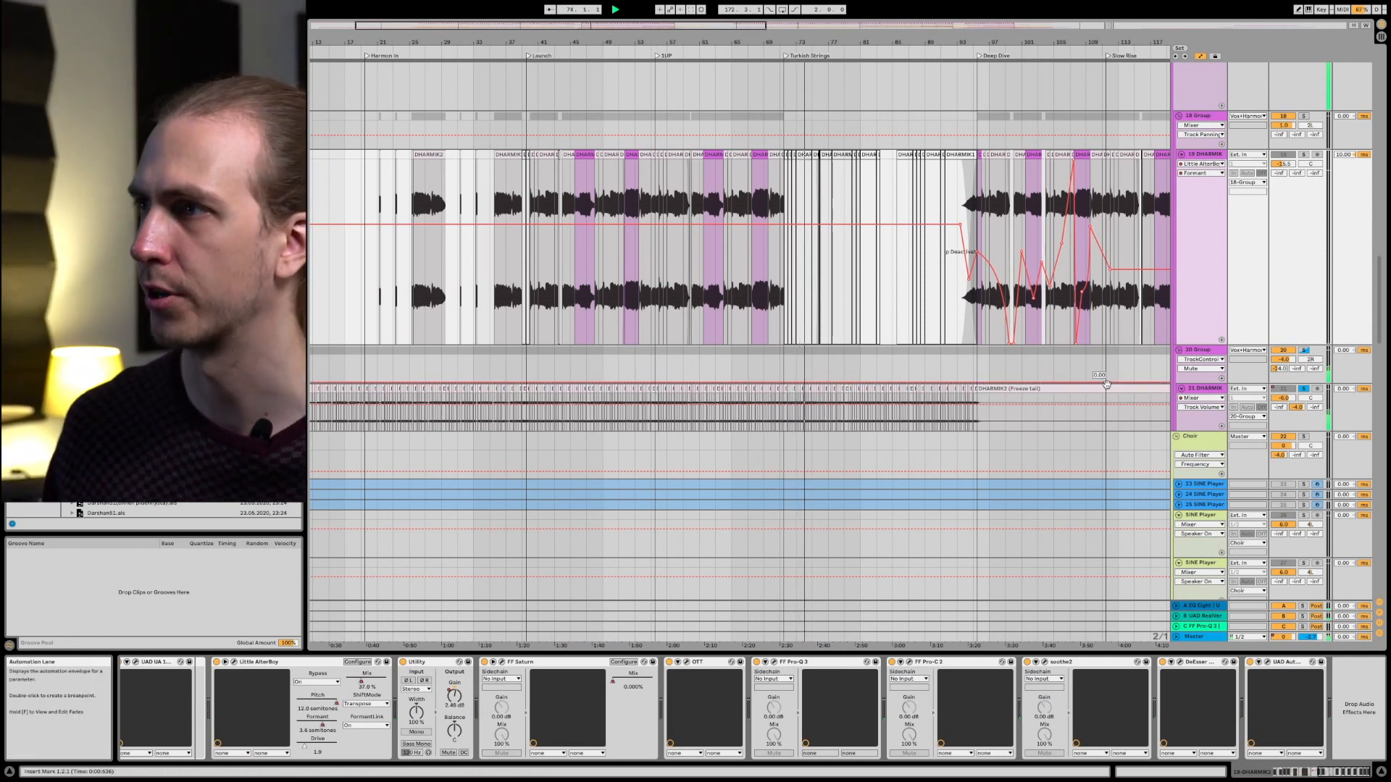
Step: Look through the neighbouring tracks, select the Choir group, and bring its clips before Turkish Climax into view
scroll(1119, 391, "down", 3)
scroll(1117, 399, "up", 10)
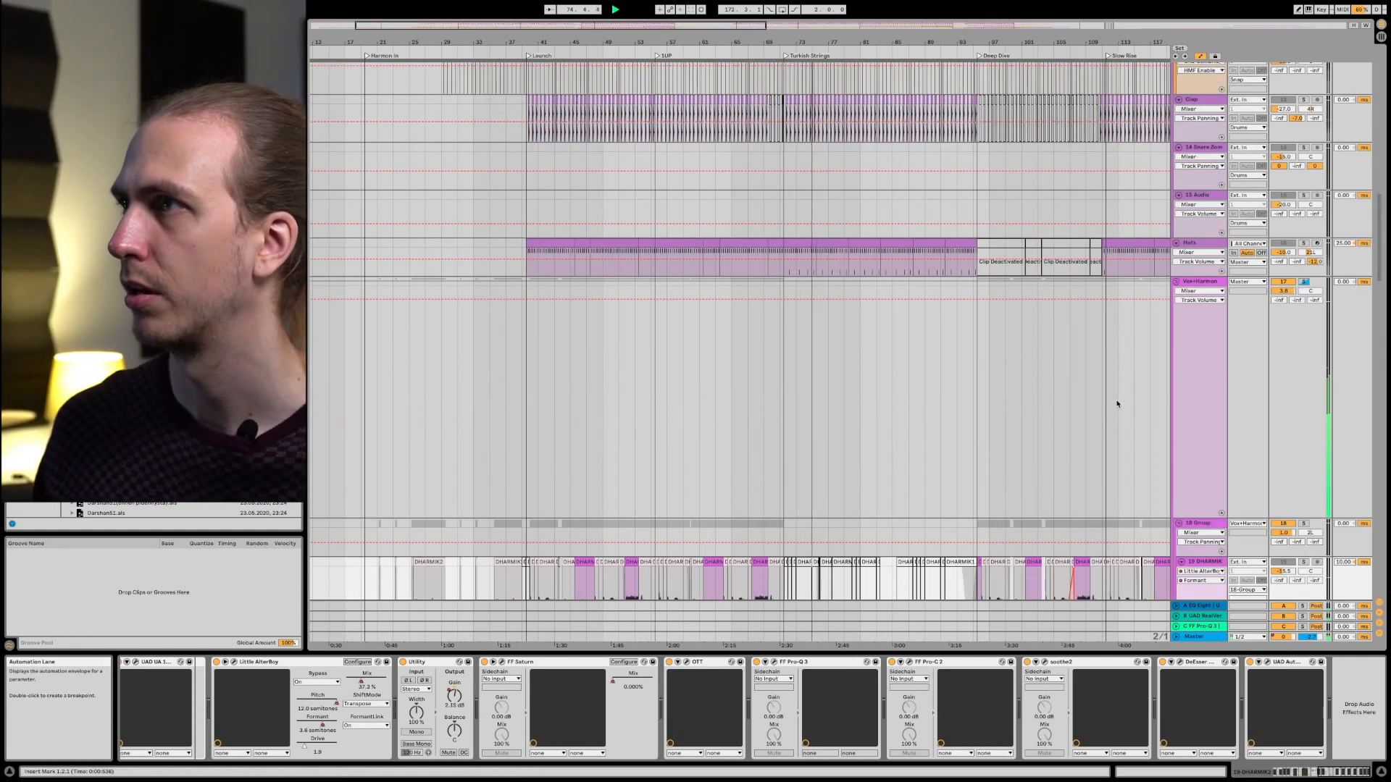
scroll(1116, 405, "down", 8)
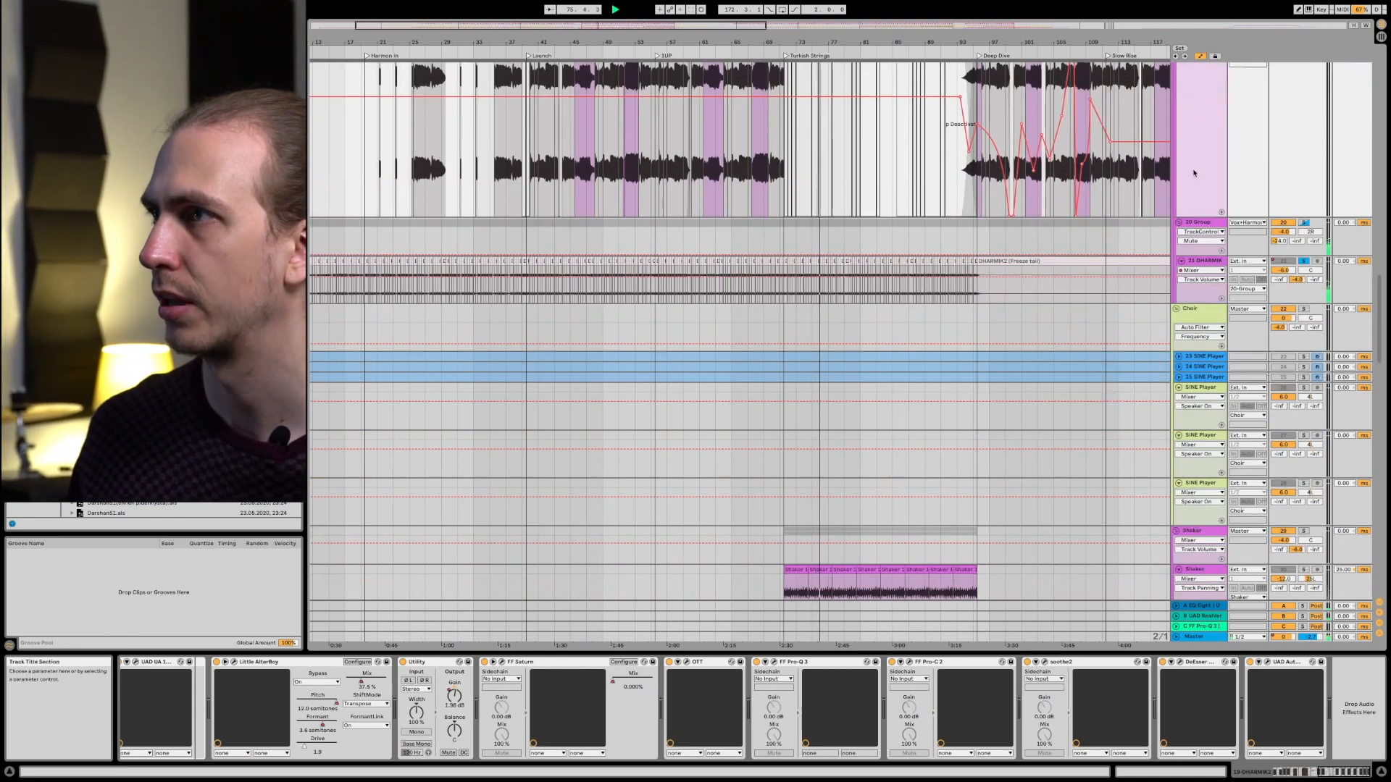
scroll(1210, 246, "down", 2)
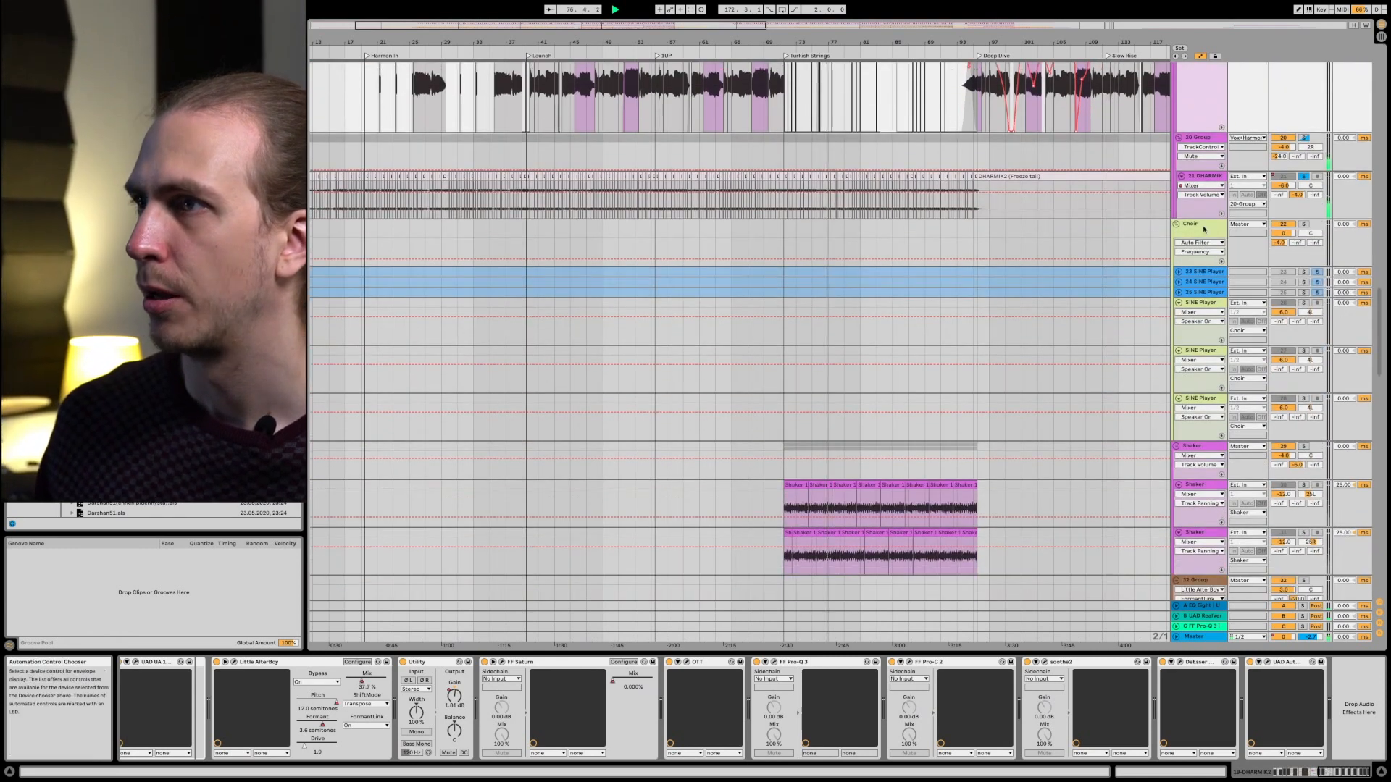
left_click(1204, 229)
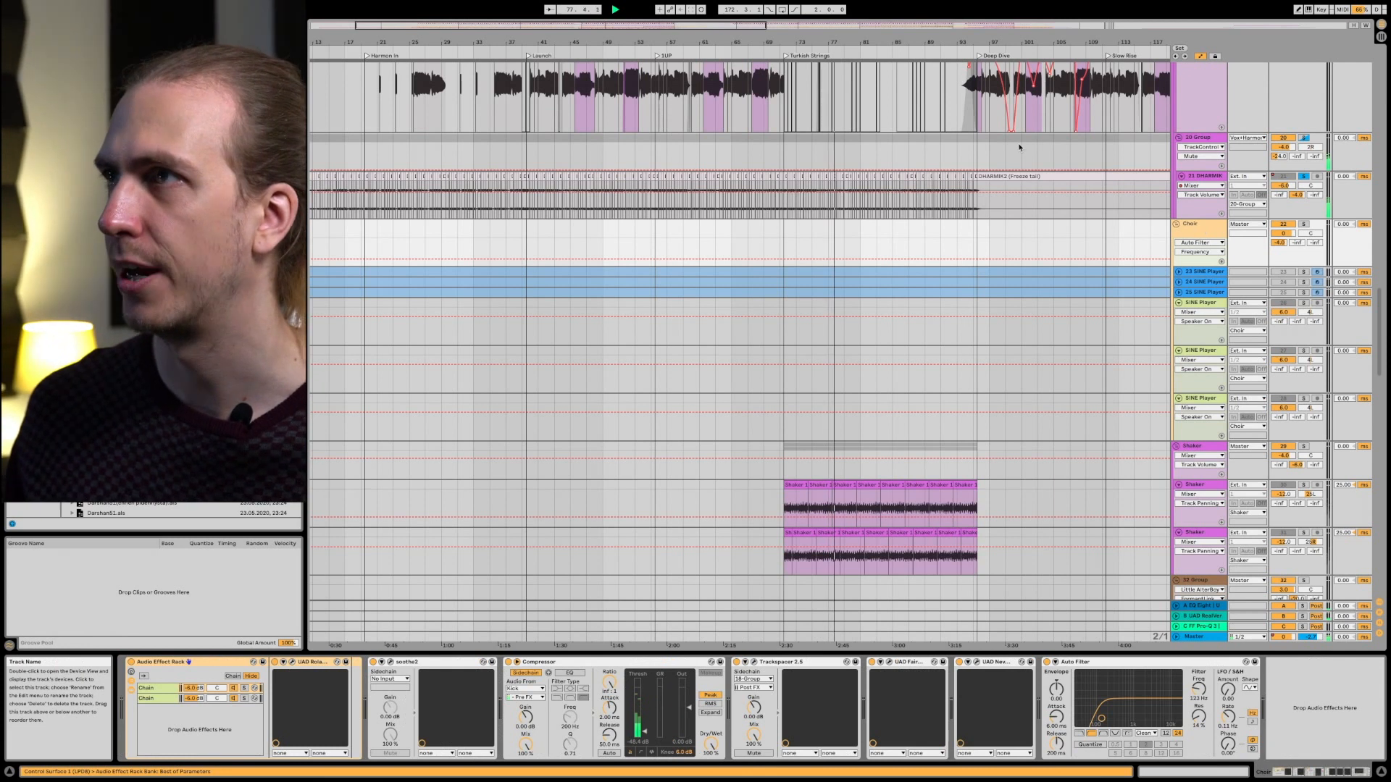
left_click_drag(1032, 43, 599, 11)
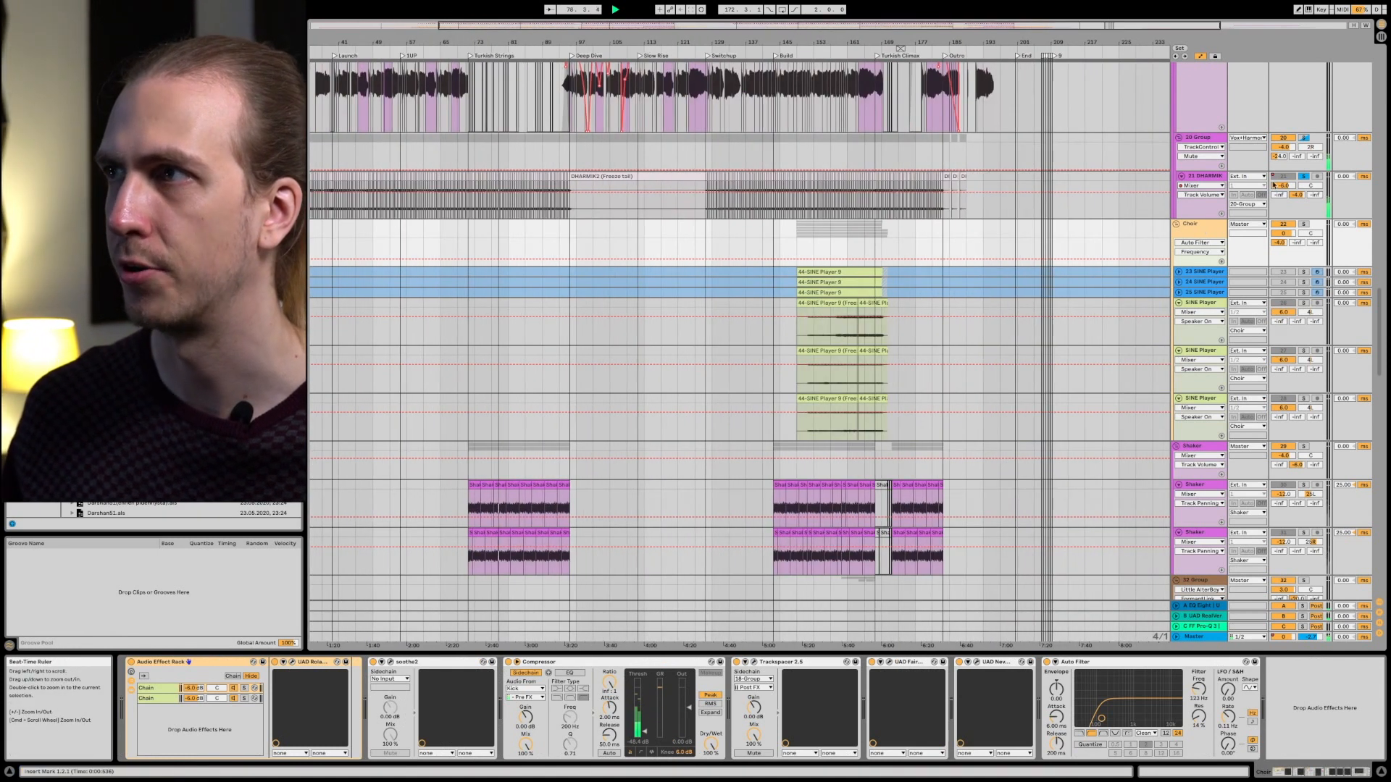
Step: Audition the Choir group leading up to Turkish Climax, first within the full mix and again in solo
left_click(1304, 225)
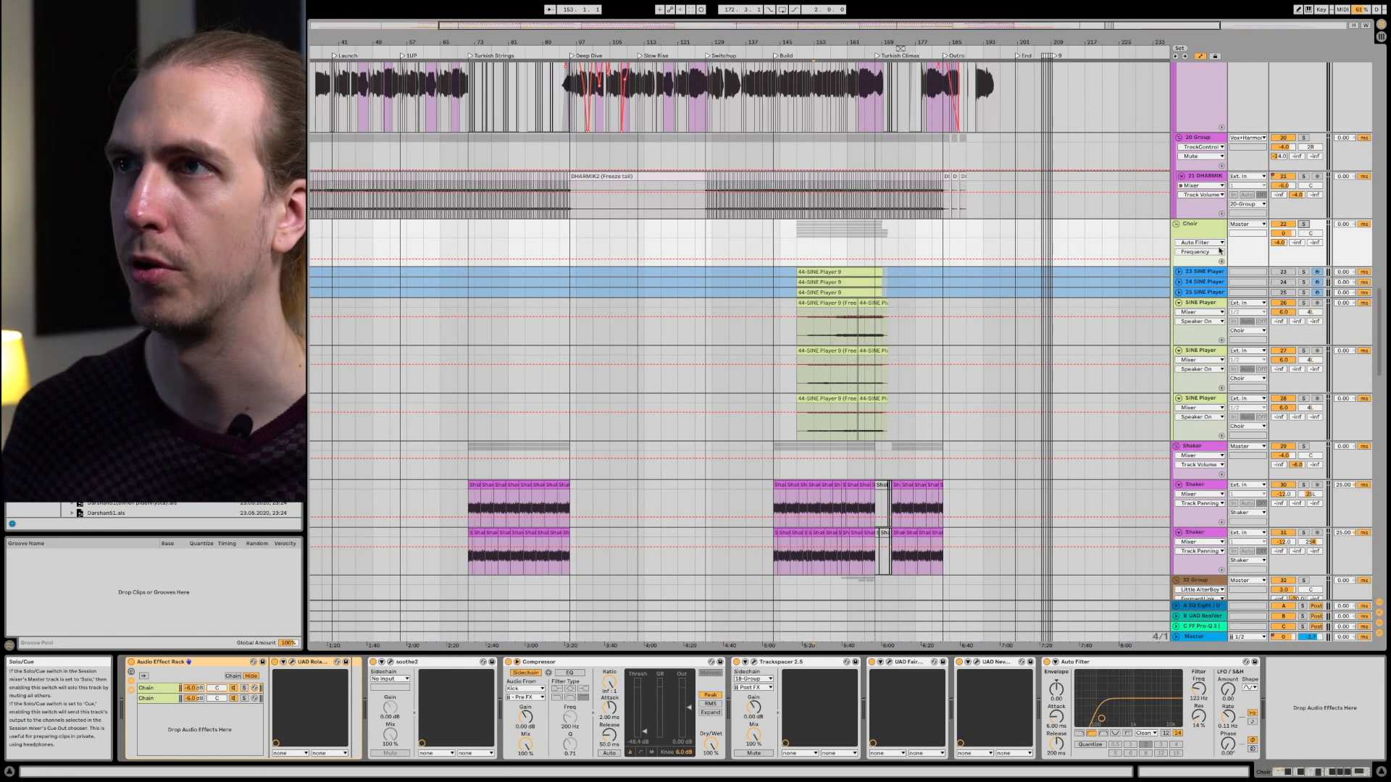
key("space")
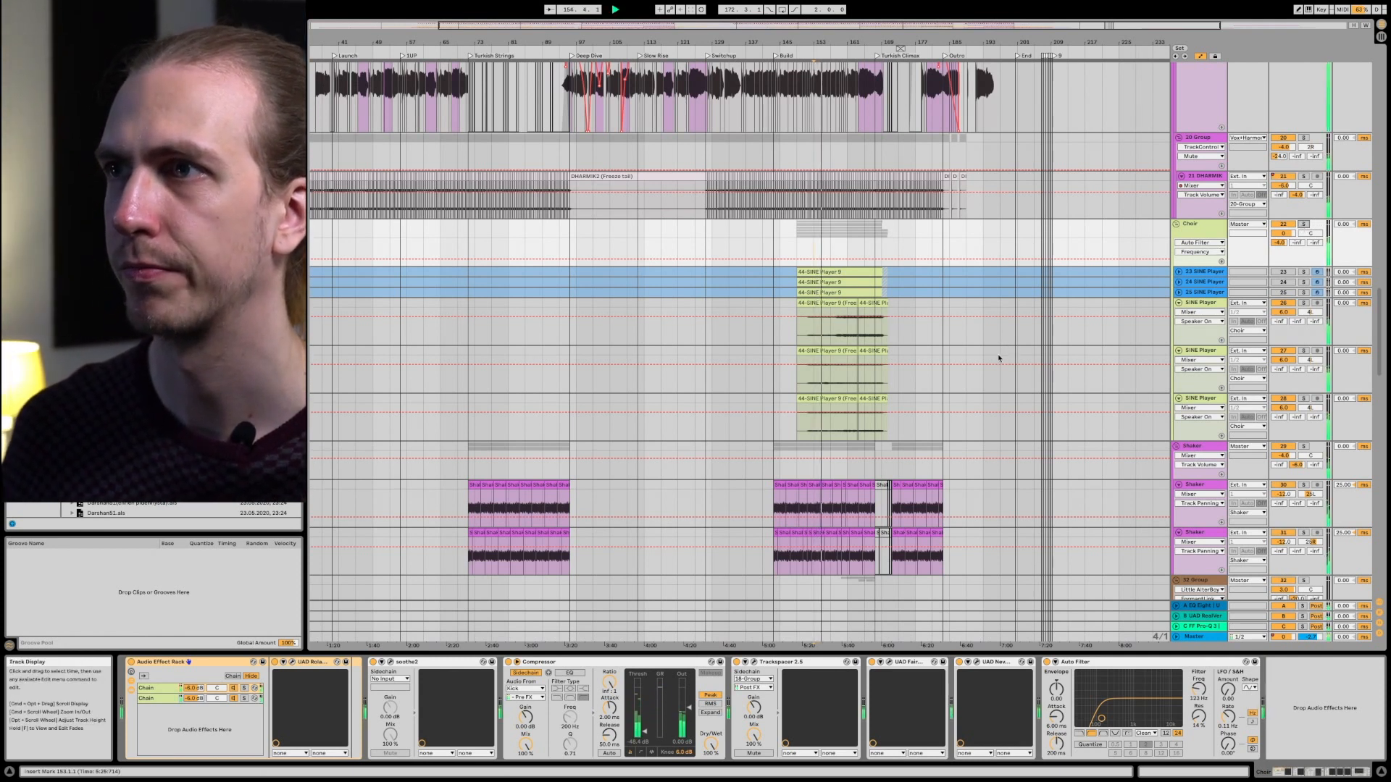
left_click(1303, 225)
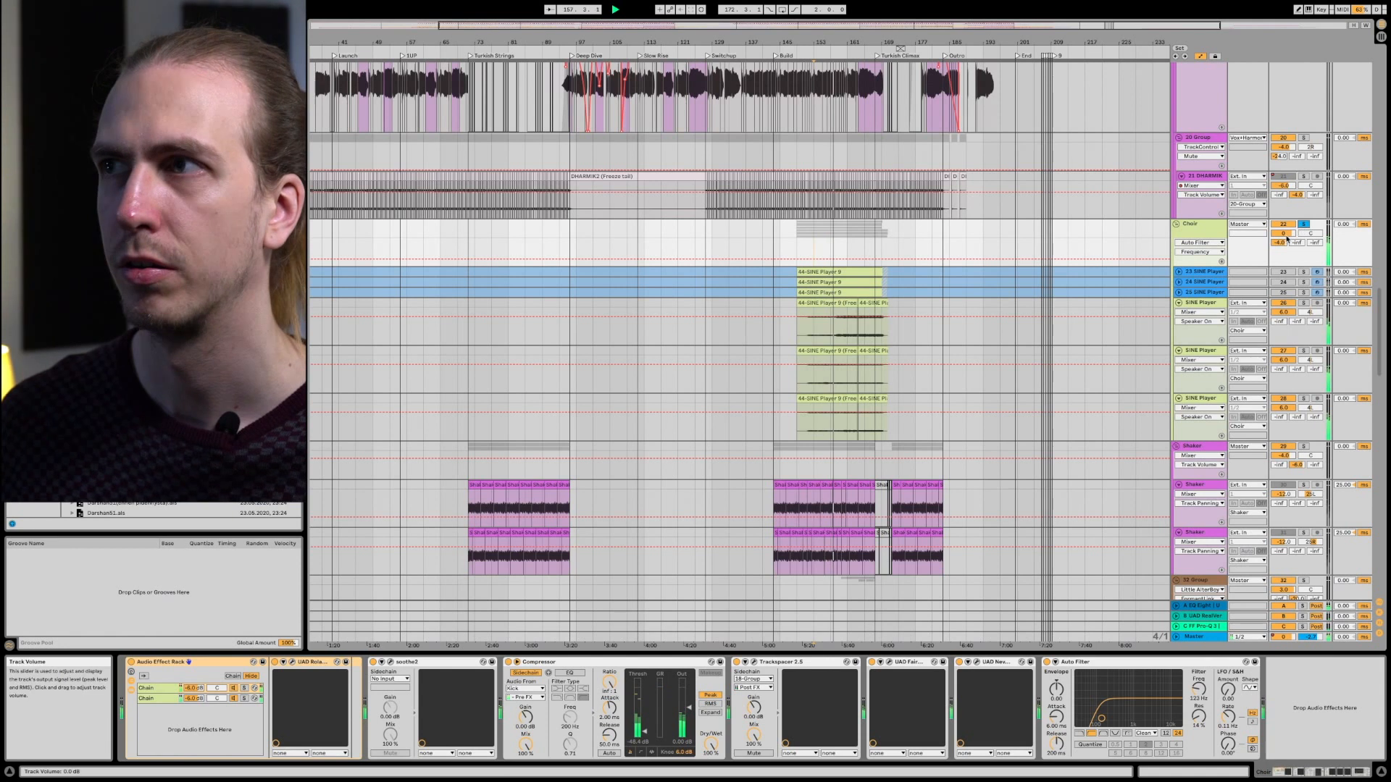
Step: Look over the SINE Player tracks inside the Choir group, selecting the first and the last audio track
left_click(1203, 305)
scroll(1202, 308, "down", 4)
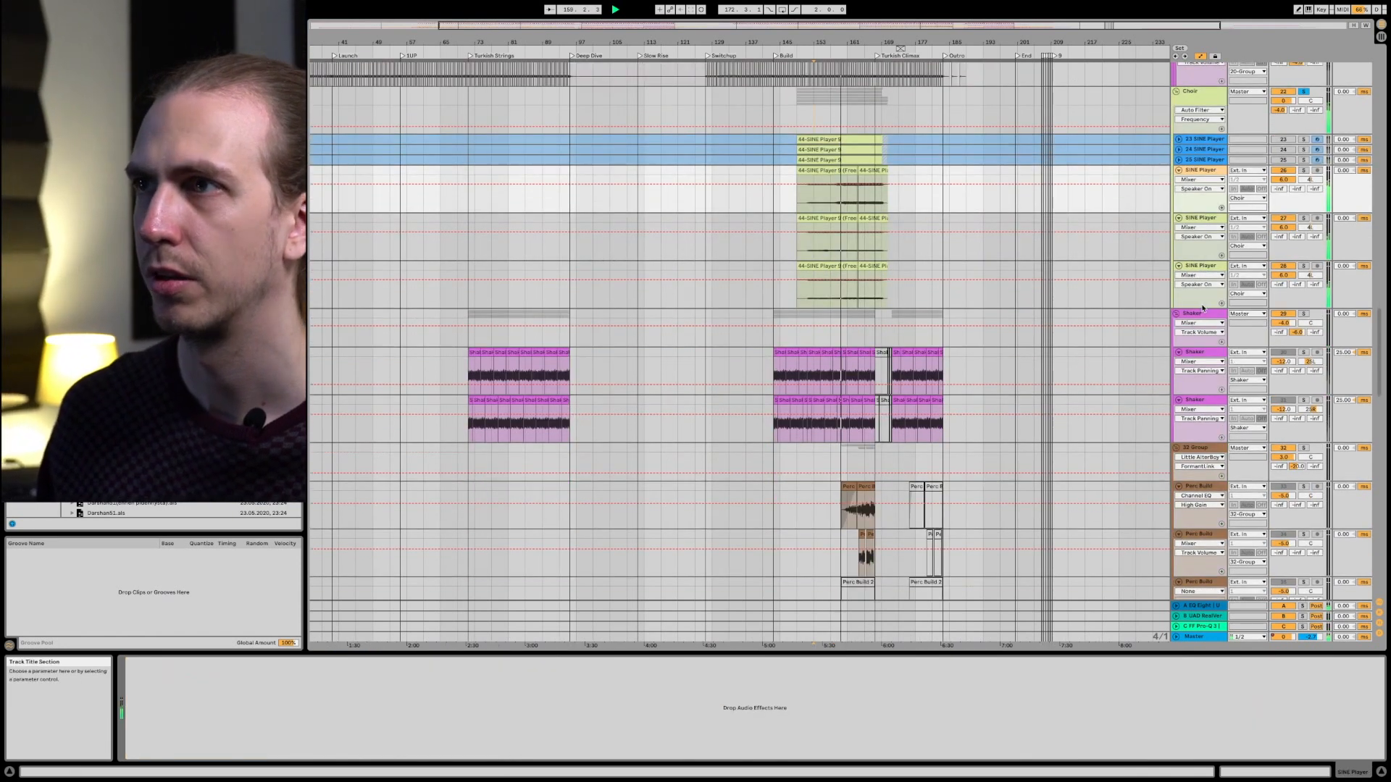
scroll(1201, 304, "up", 3)
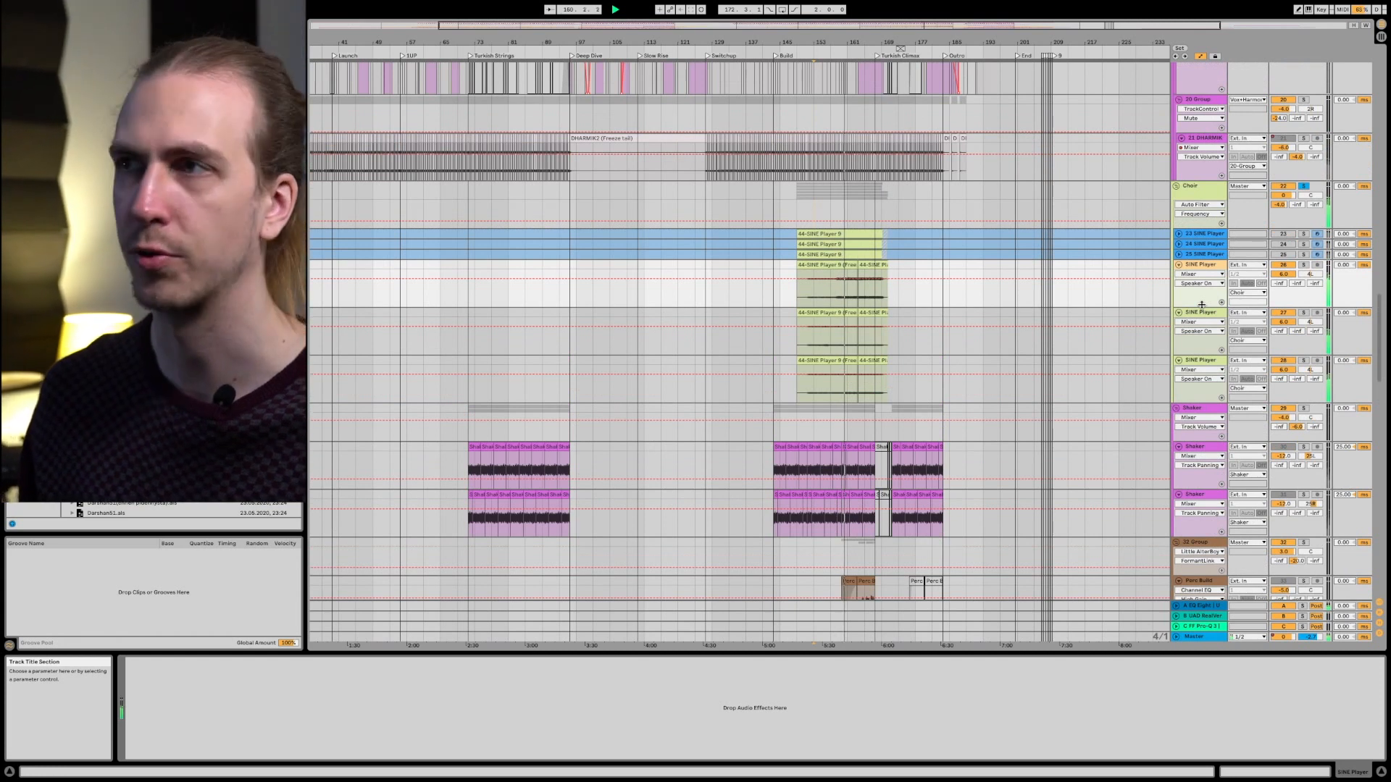
left_click(1201, 361)
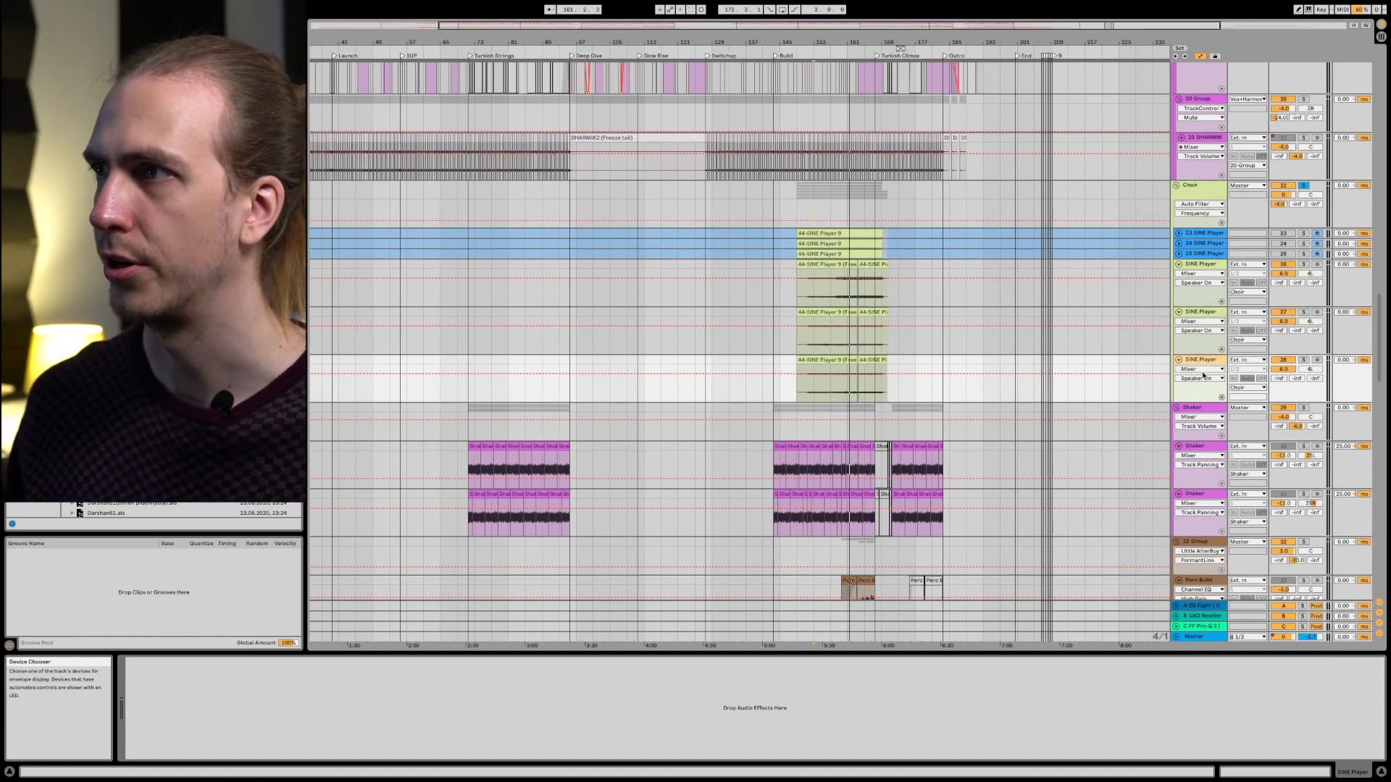
Step: Open the frozen clip starting in bar 163 on the first SINE Player audio track and play from there
left_click_drag(881, 43, 881, 148)
double_click(746, 264)
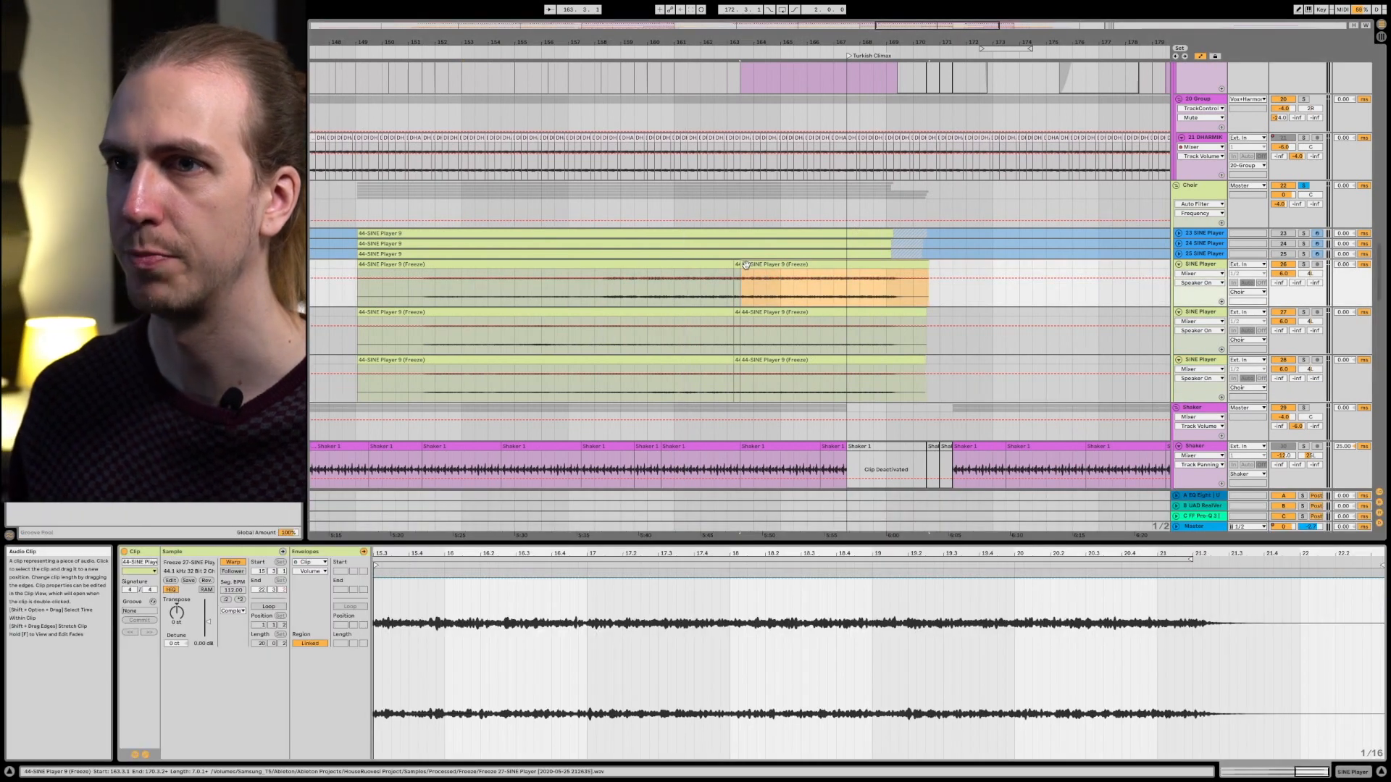
key("space")
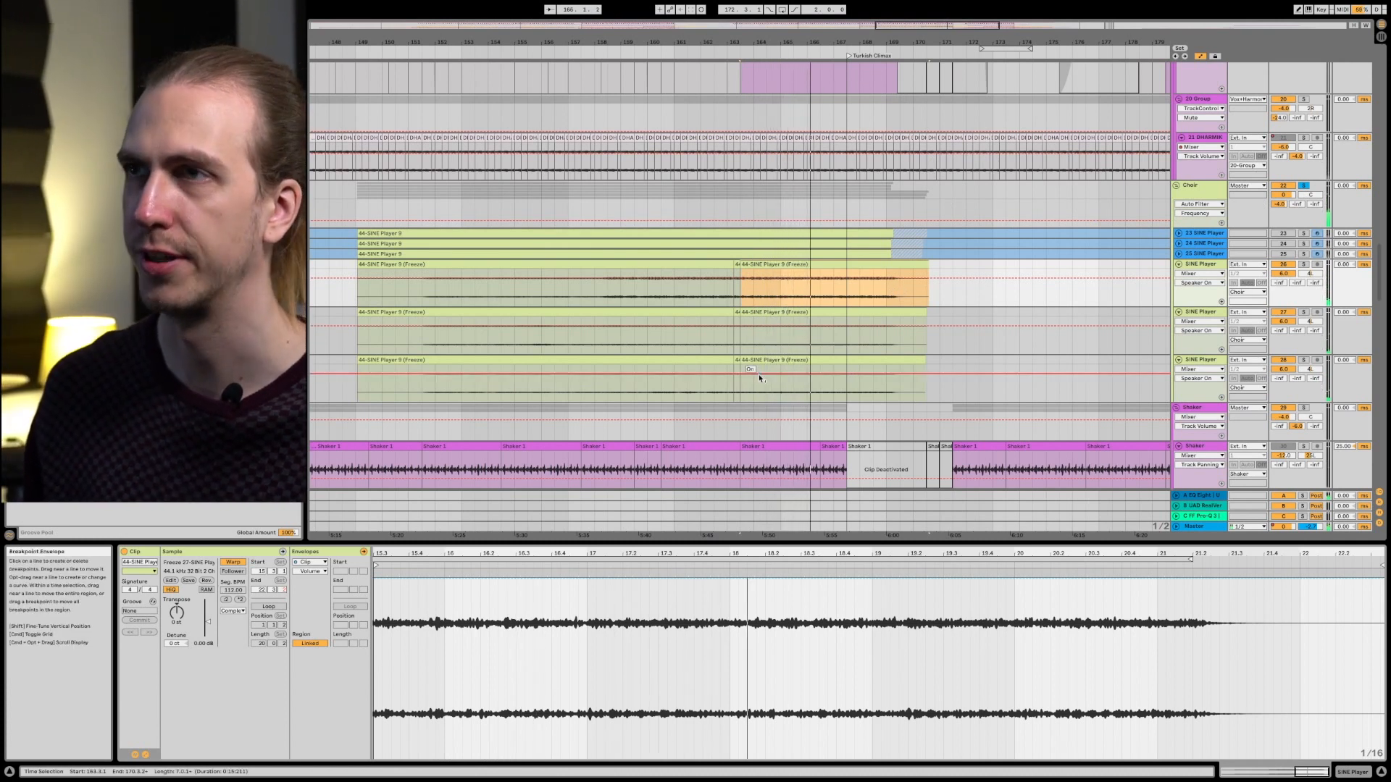
Step: Find the Shaker group below the Choir group and play it in solo from the start of its clips at Build
scroll(758, 373, "up", 3)
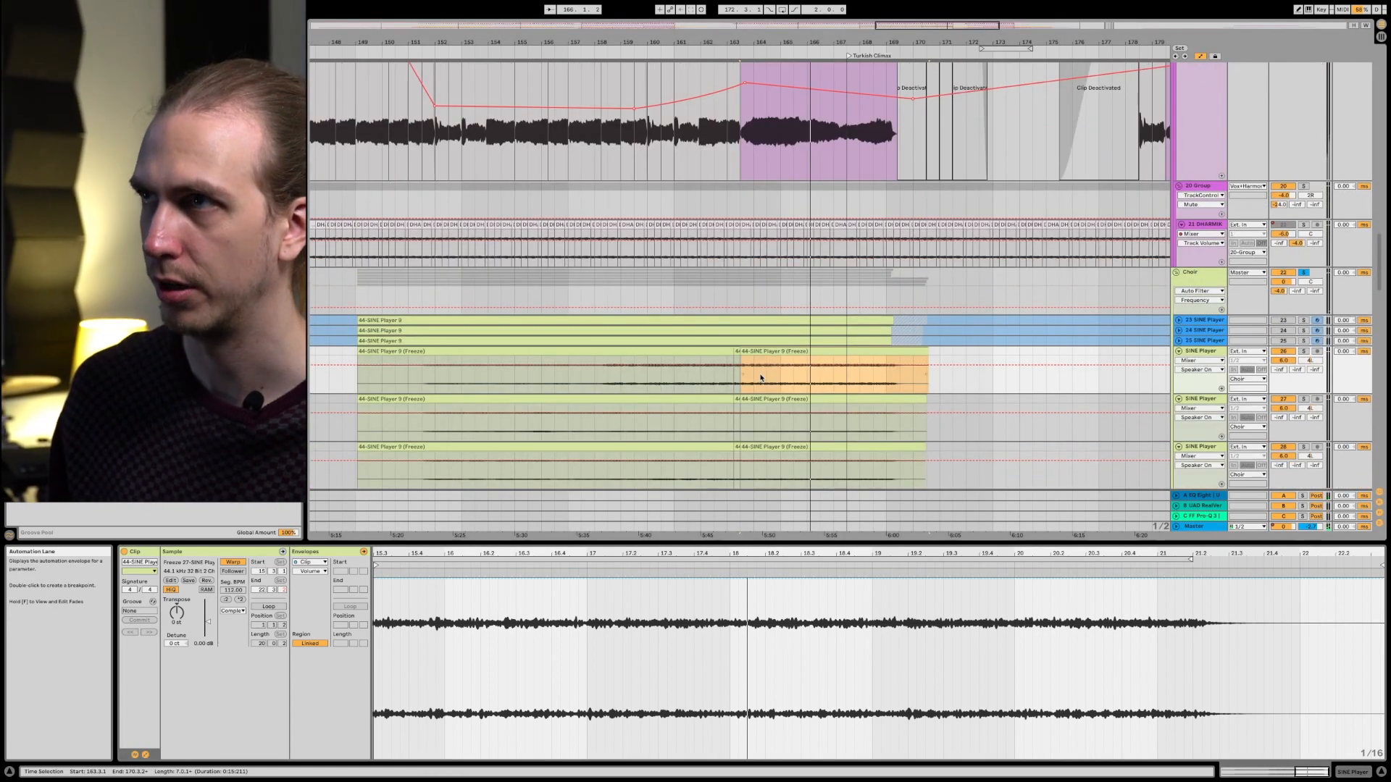
scroll(760, 377, "down", 10)
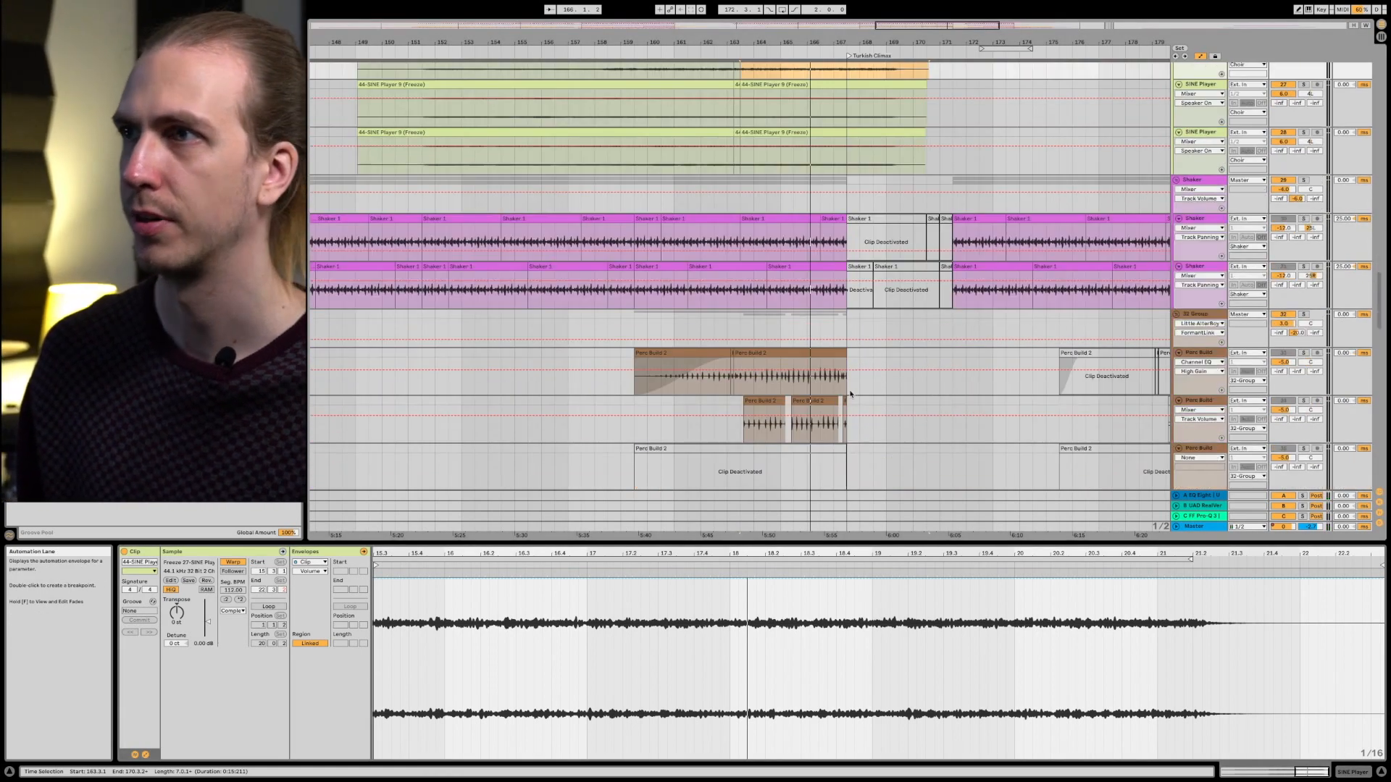
scroll(754, 377, "down", 3)
left_click_drag(769, 42, 769, 10)
scroll(767, 191, "up", 5)
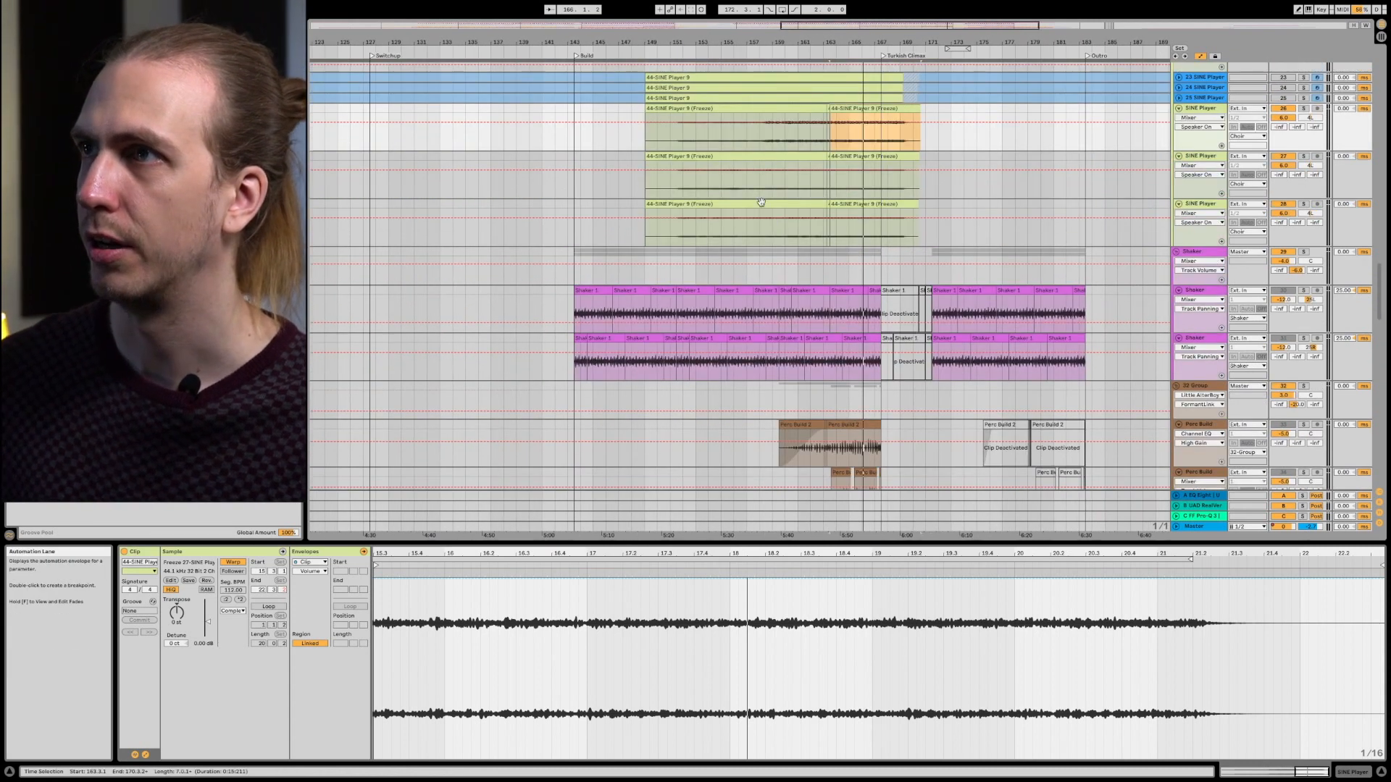
scroll(762, 210, "up", 2)
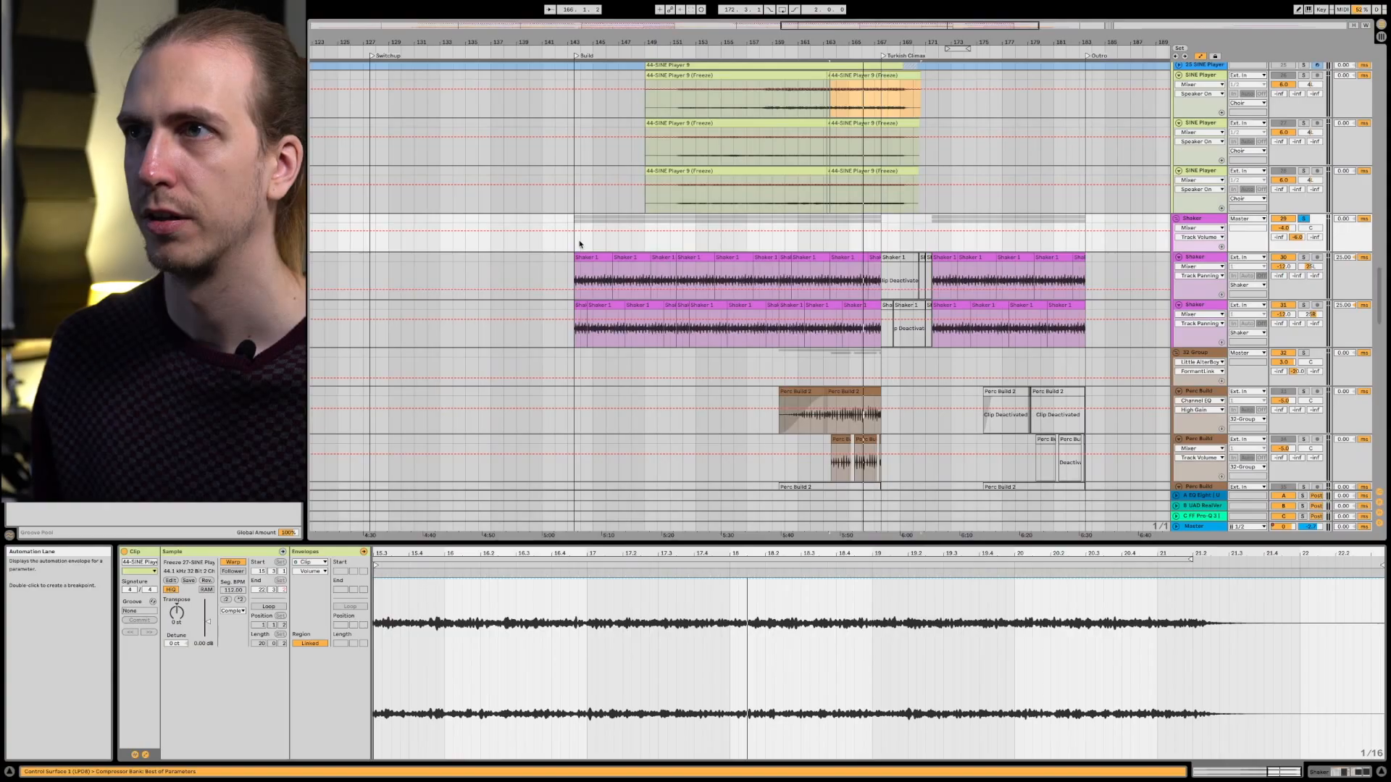
left_click(578, 244)
key("space")
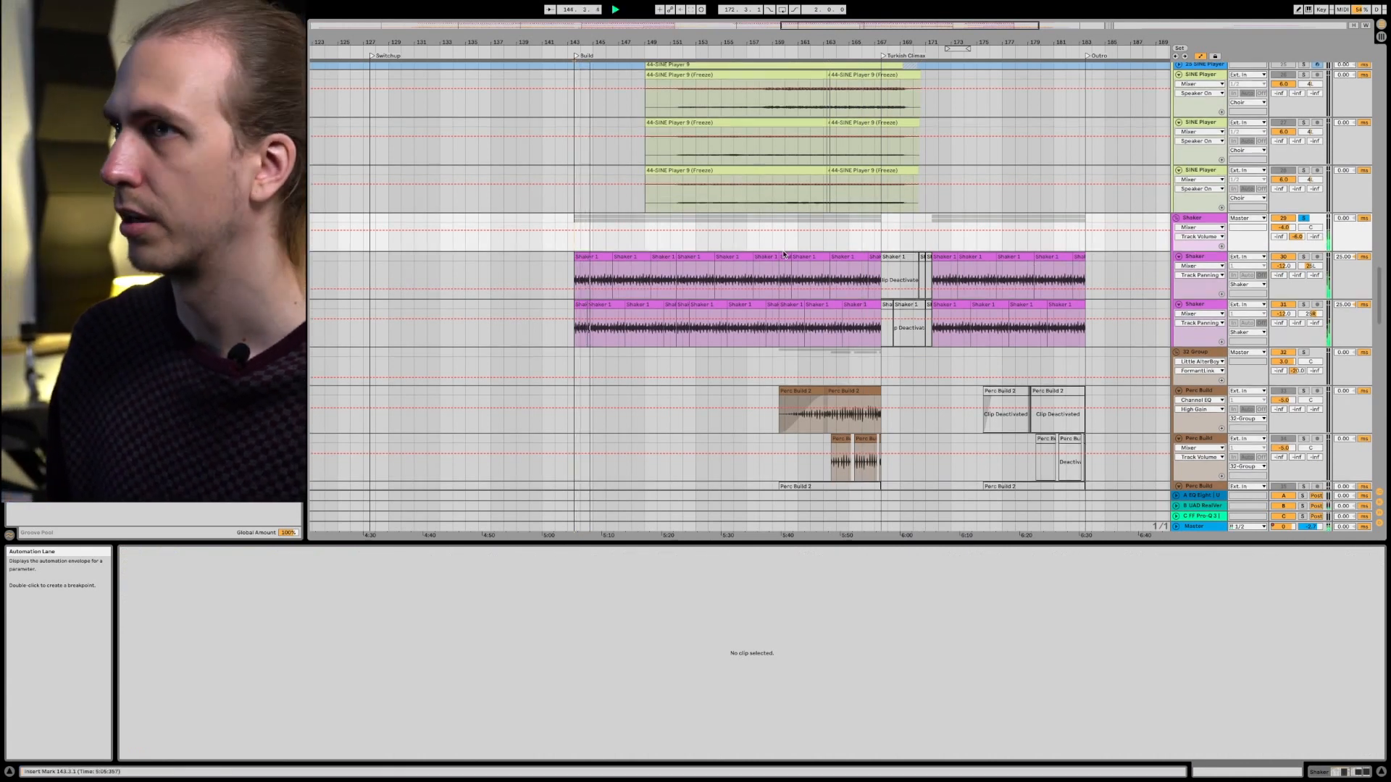
Step: Open the first clip on the upper Shaker track and check the purple track below the Perc Build tracks
scroll(942, 239, "down", 5)
scroll(811, 221, "up", 3)
left_click(608, 228)
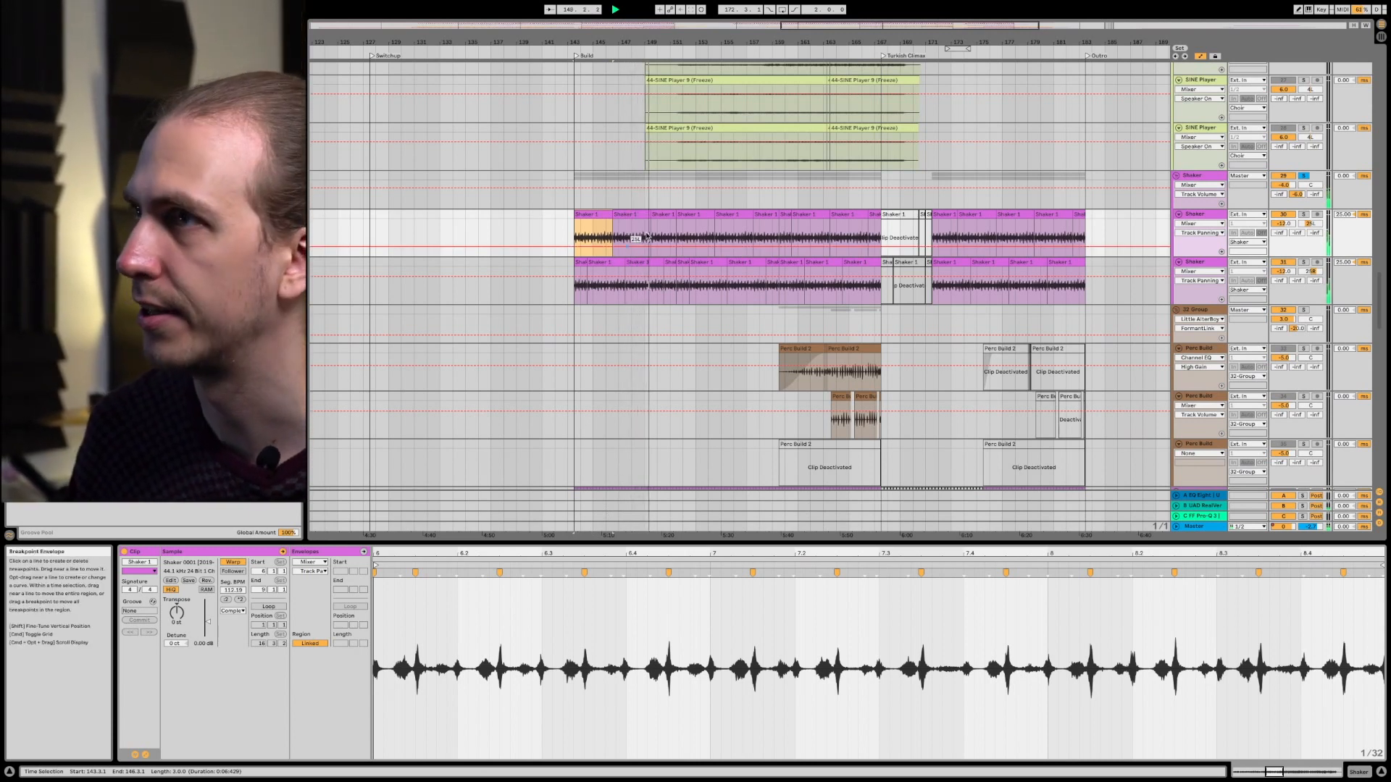
scroll(603, 202, "down", 3)
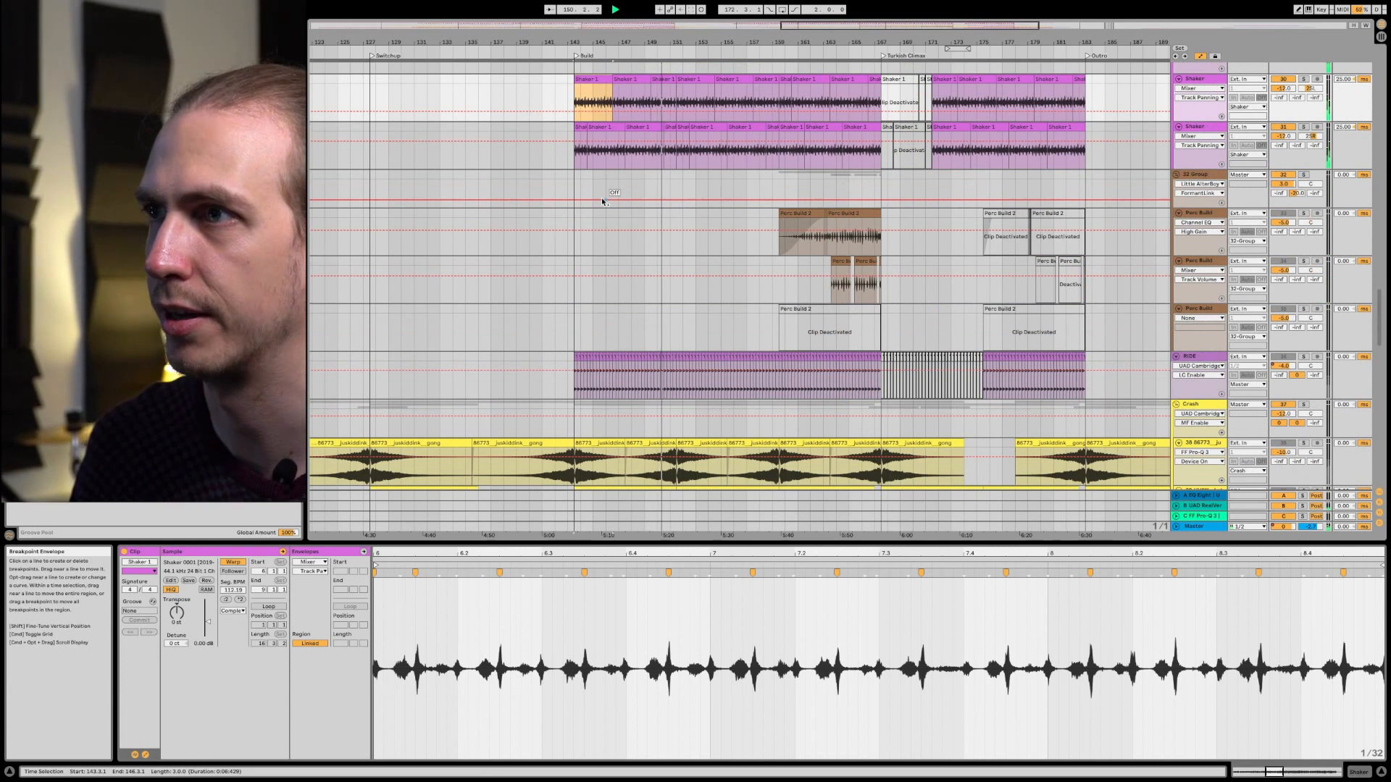
left_click(1303, 356)
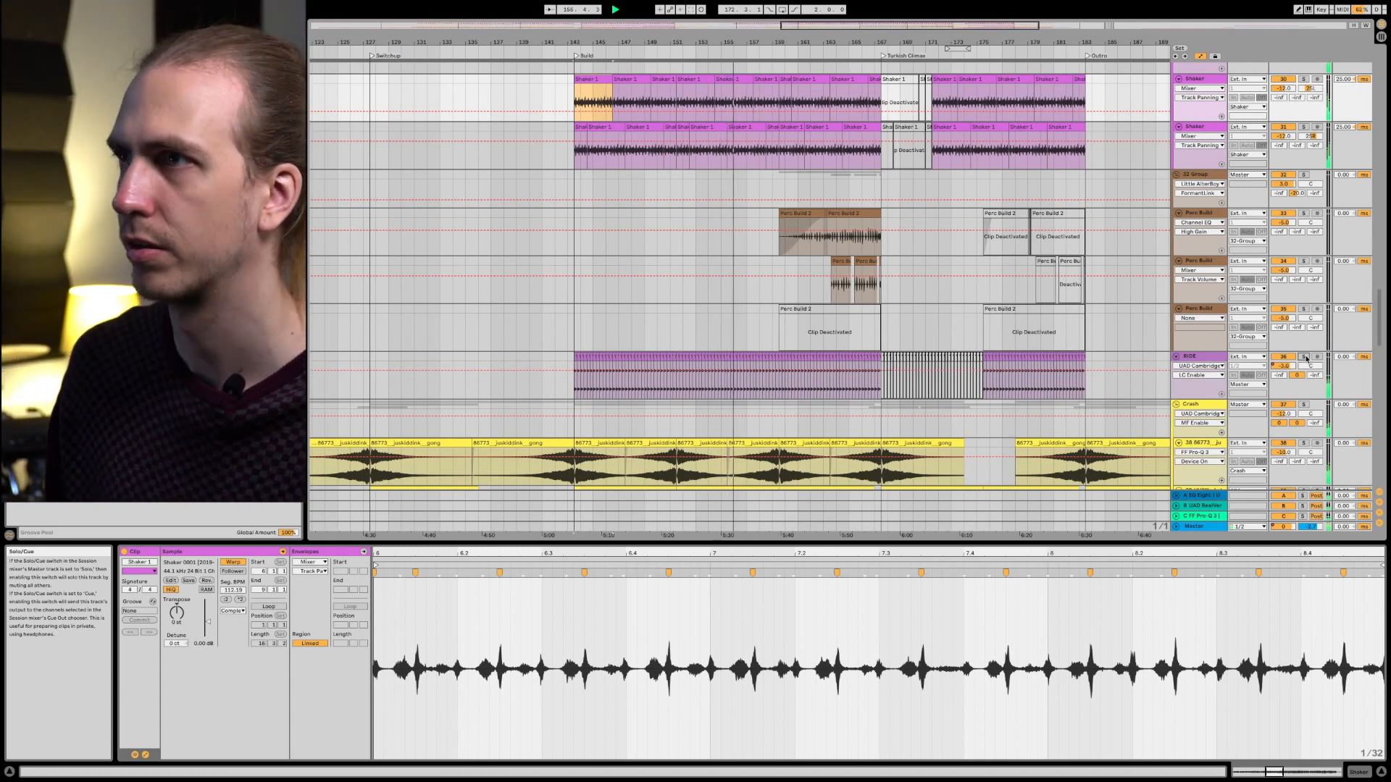
Step: Show the Arp track's device chain, play the track in solo from Switchup, and view the curve in its spiff plug-in
scroll(1304, 357, "down", 10)
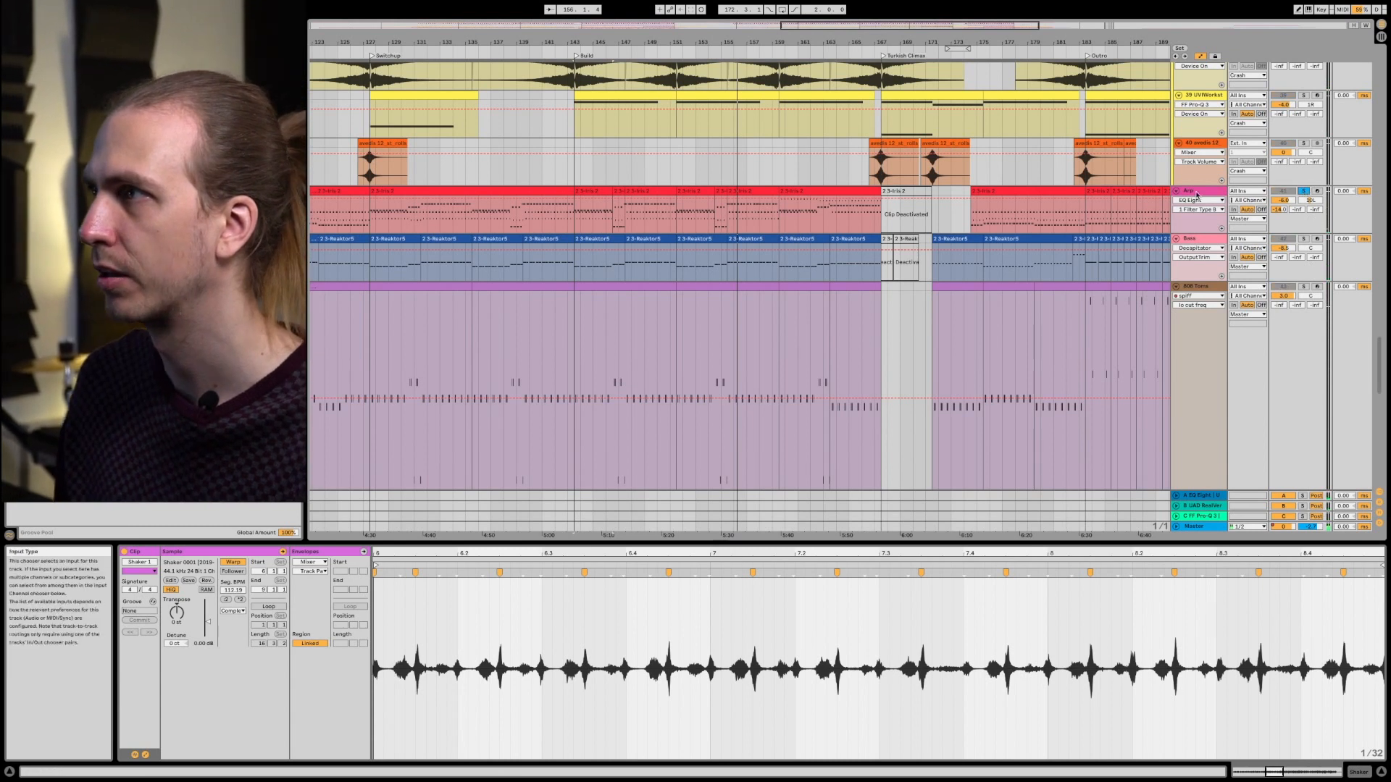
left_click(1194, 194)
key("shift+Tab")
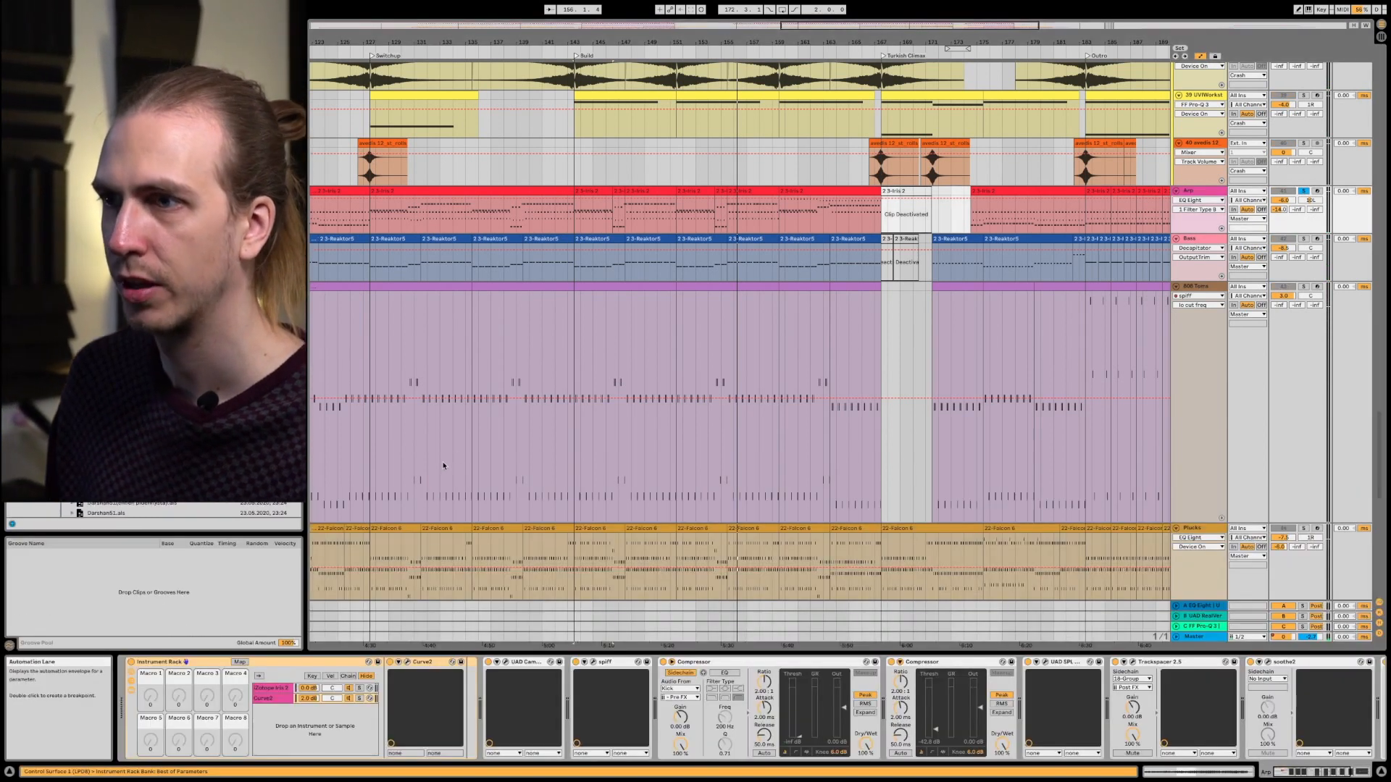
left_click(370, 209)
left_click_drag(371, 41, 607, 42)
key("space")
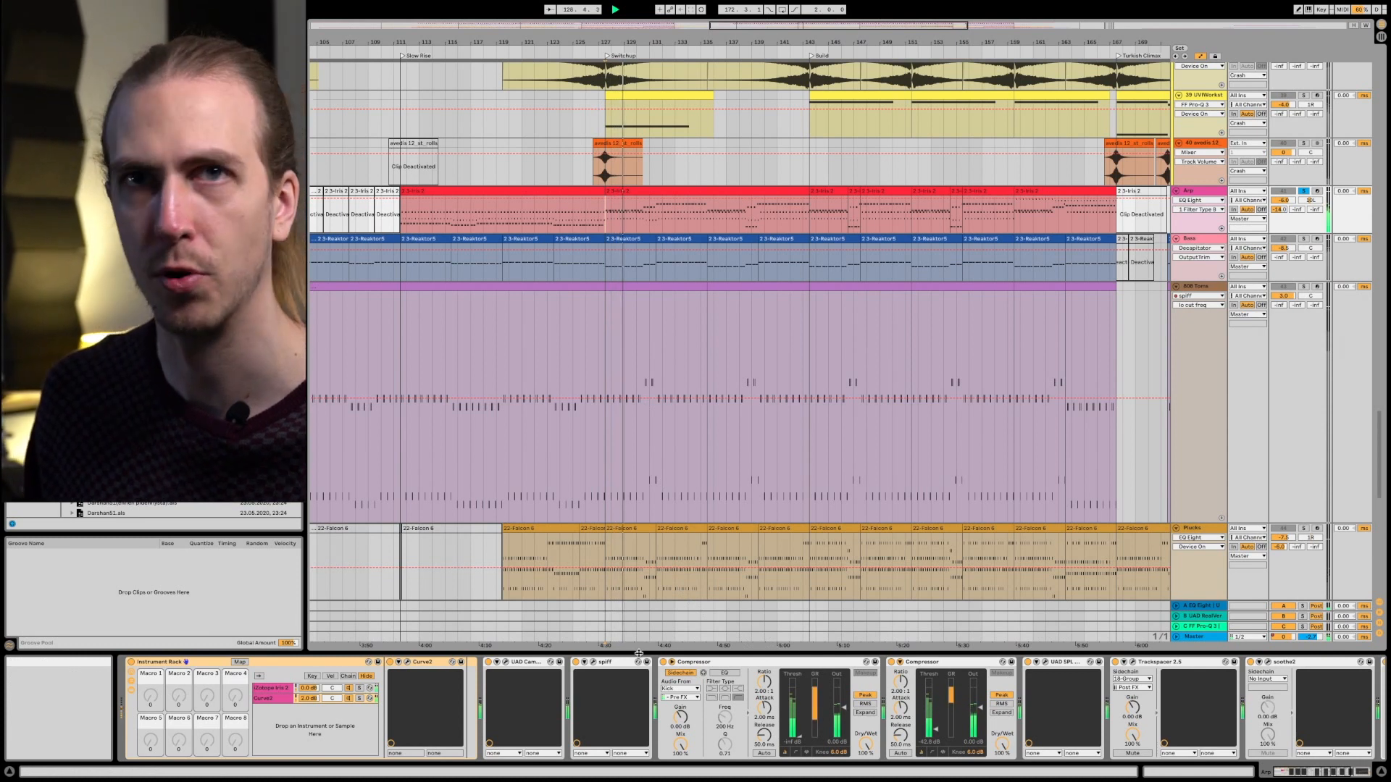
left_click(617, 704)
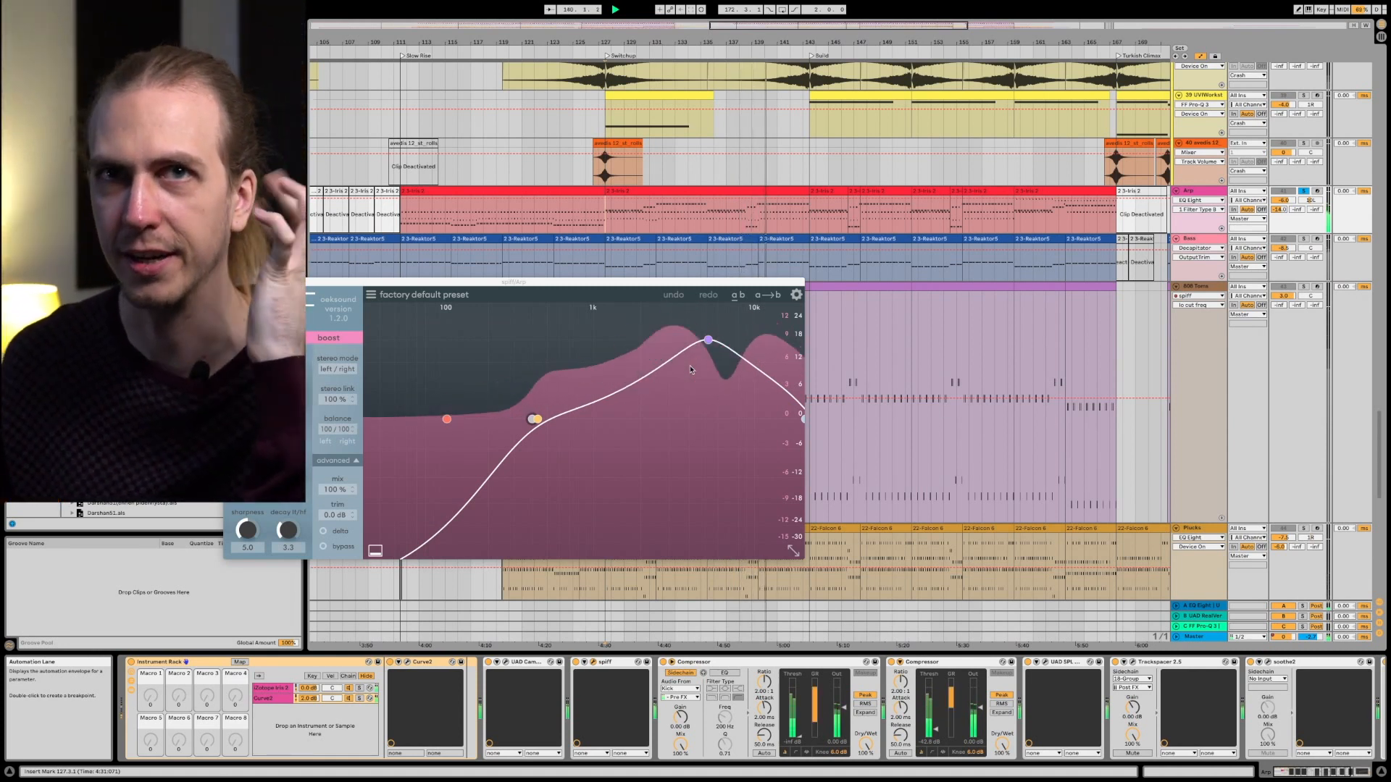
left_click(229, 281)
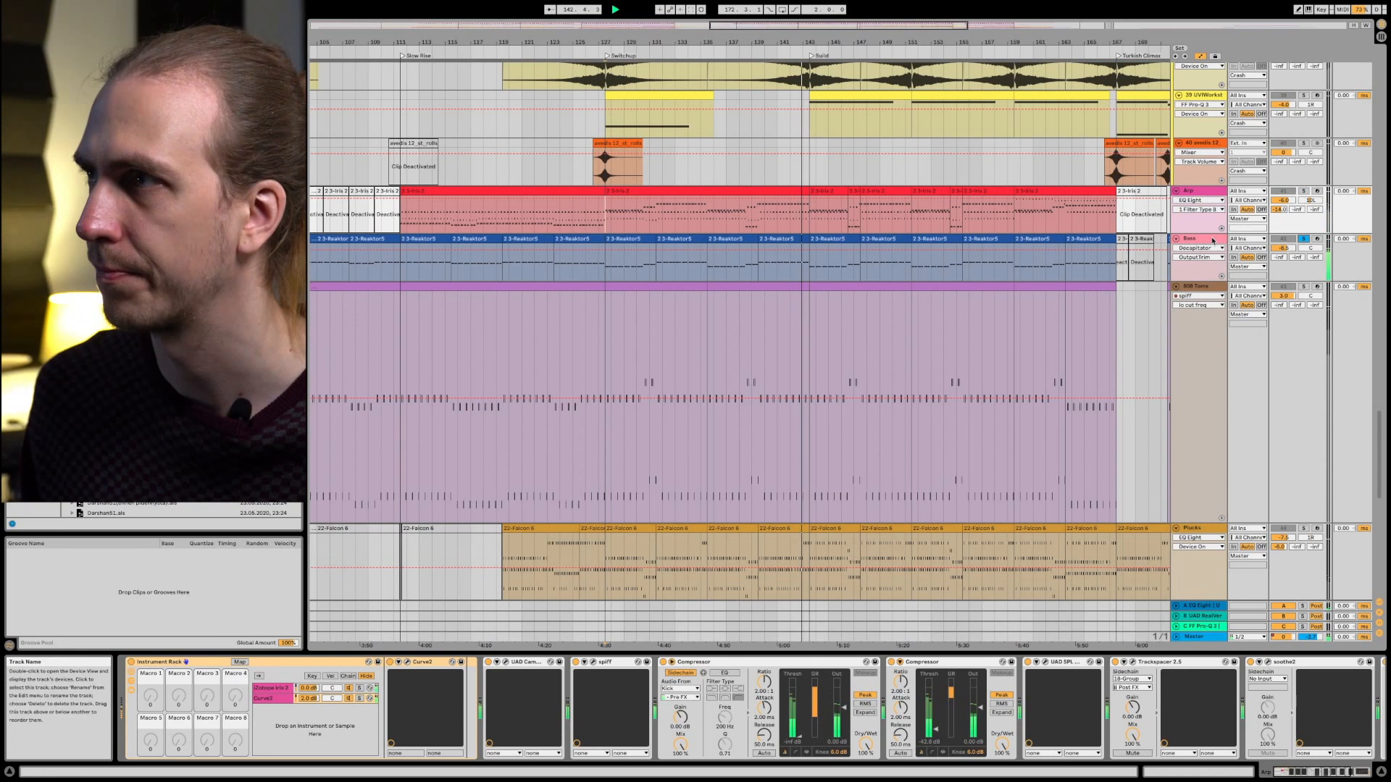
Step: Show the Bass track's device chain and examine Reaktor 6 and the effect rack chain with the two Amp devices
left_click(1202, 239)
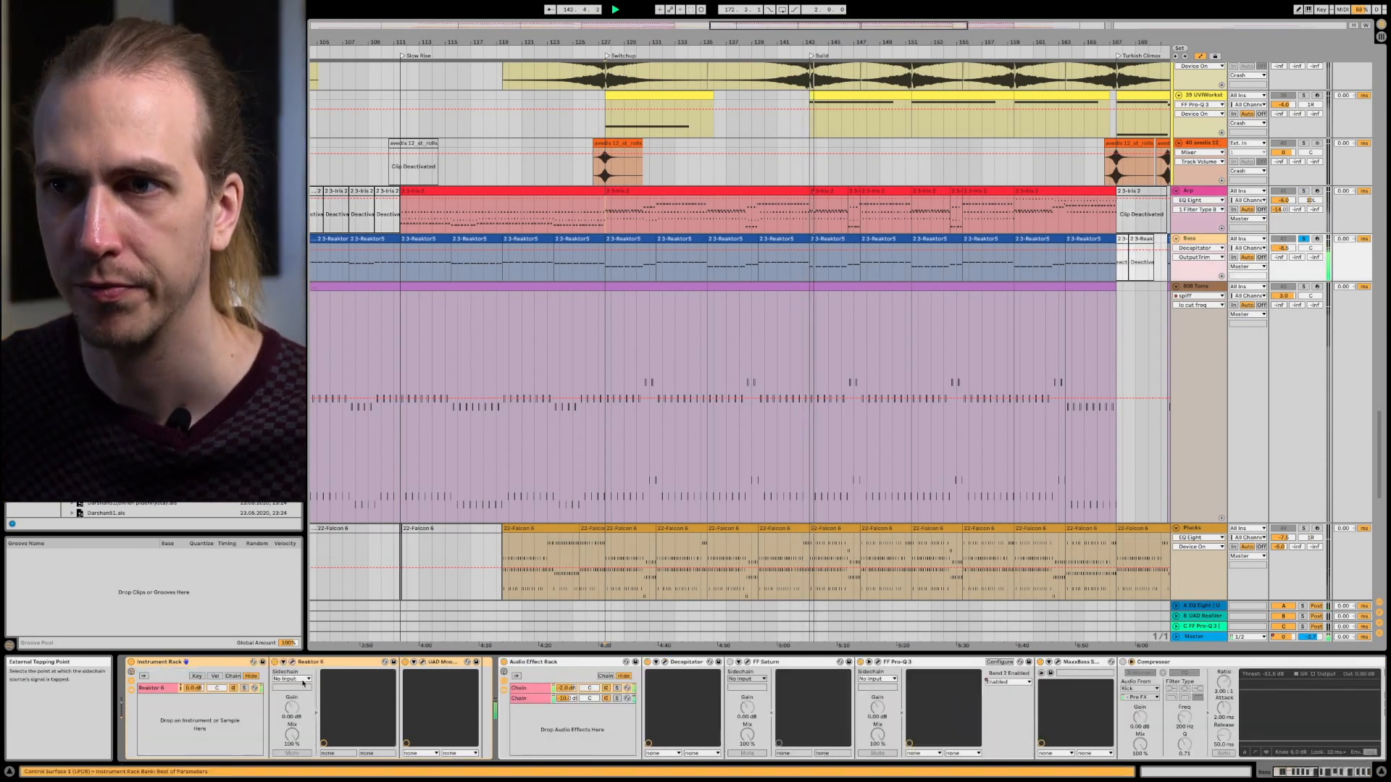
left_click(293, 663)
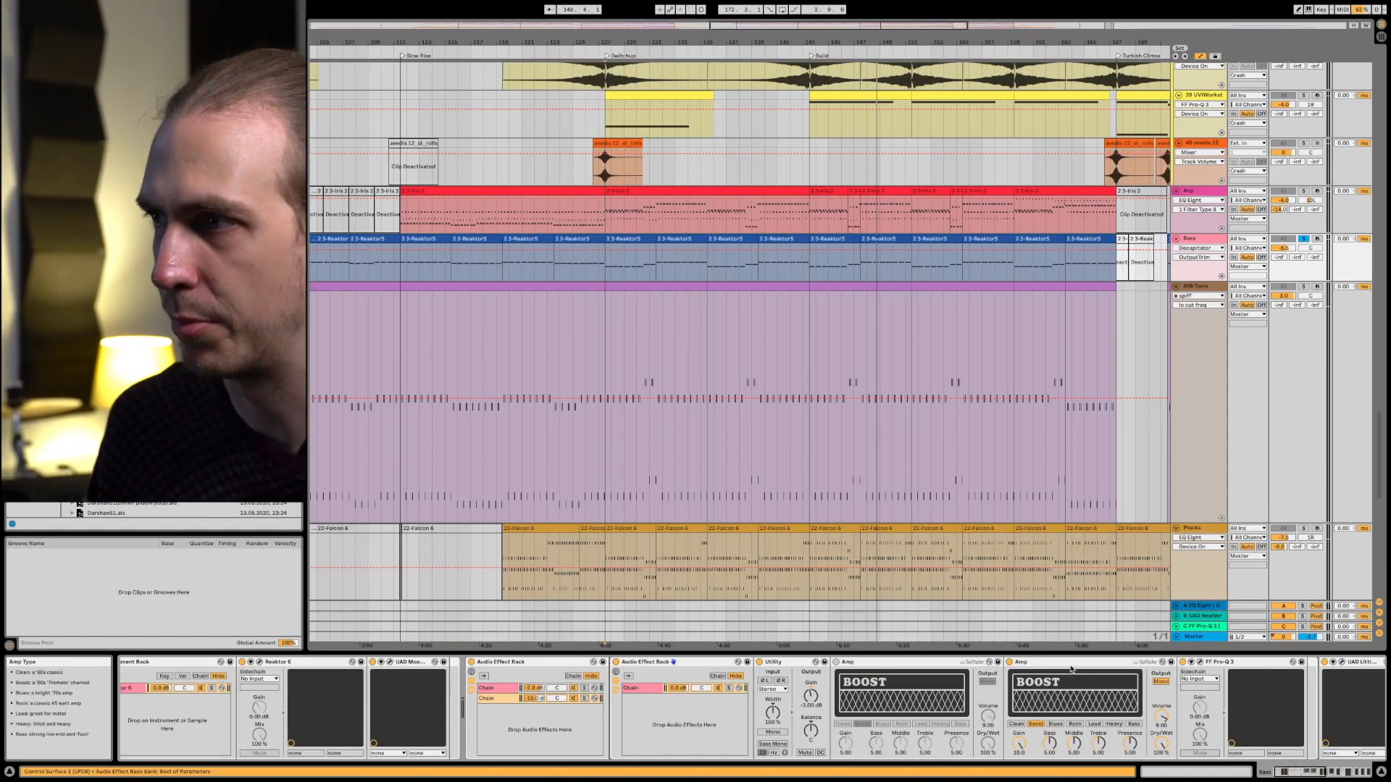
scroll(1073, 669, "right", 2)
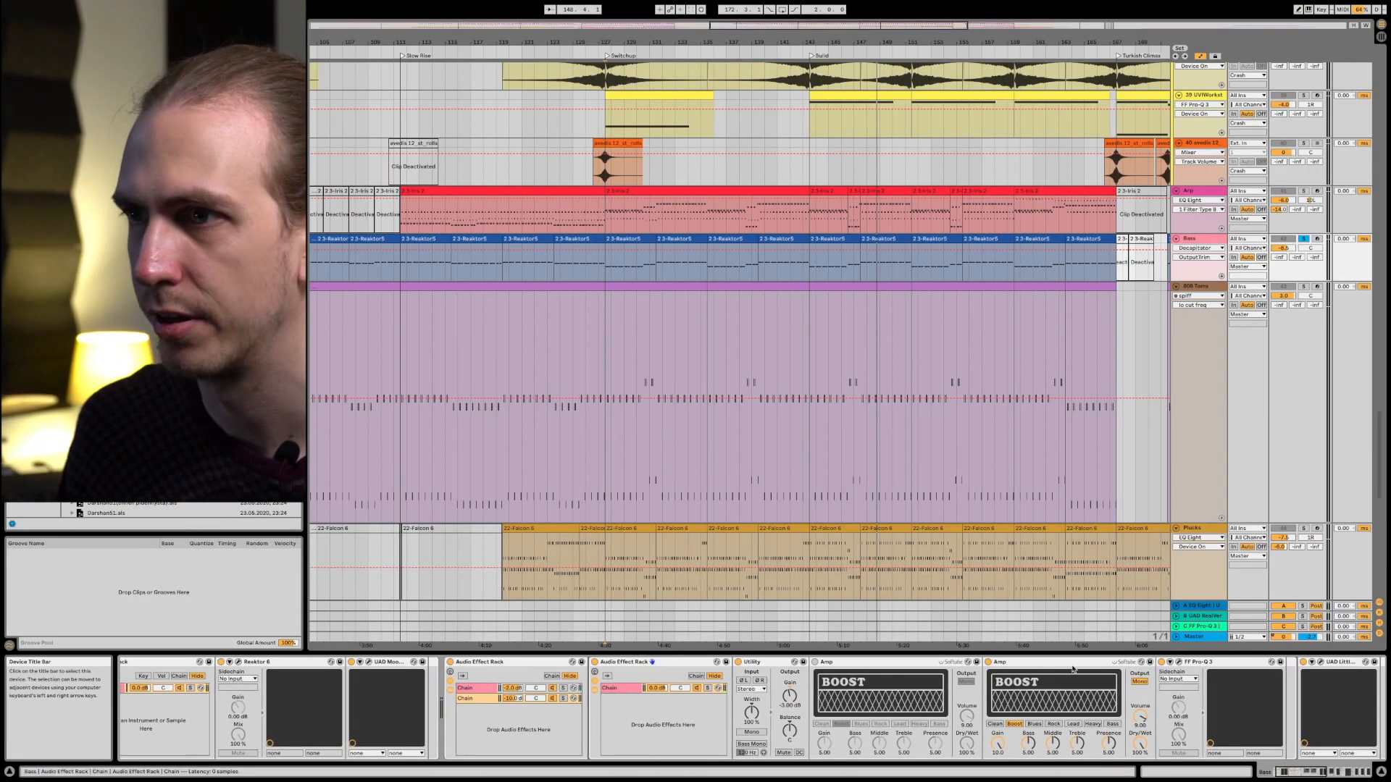
Step: Select the first chain in the Bass track's Audio Effect Rack and view its Decapitator and MaxxBass plug-in windows
left_click(482, 691)
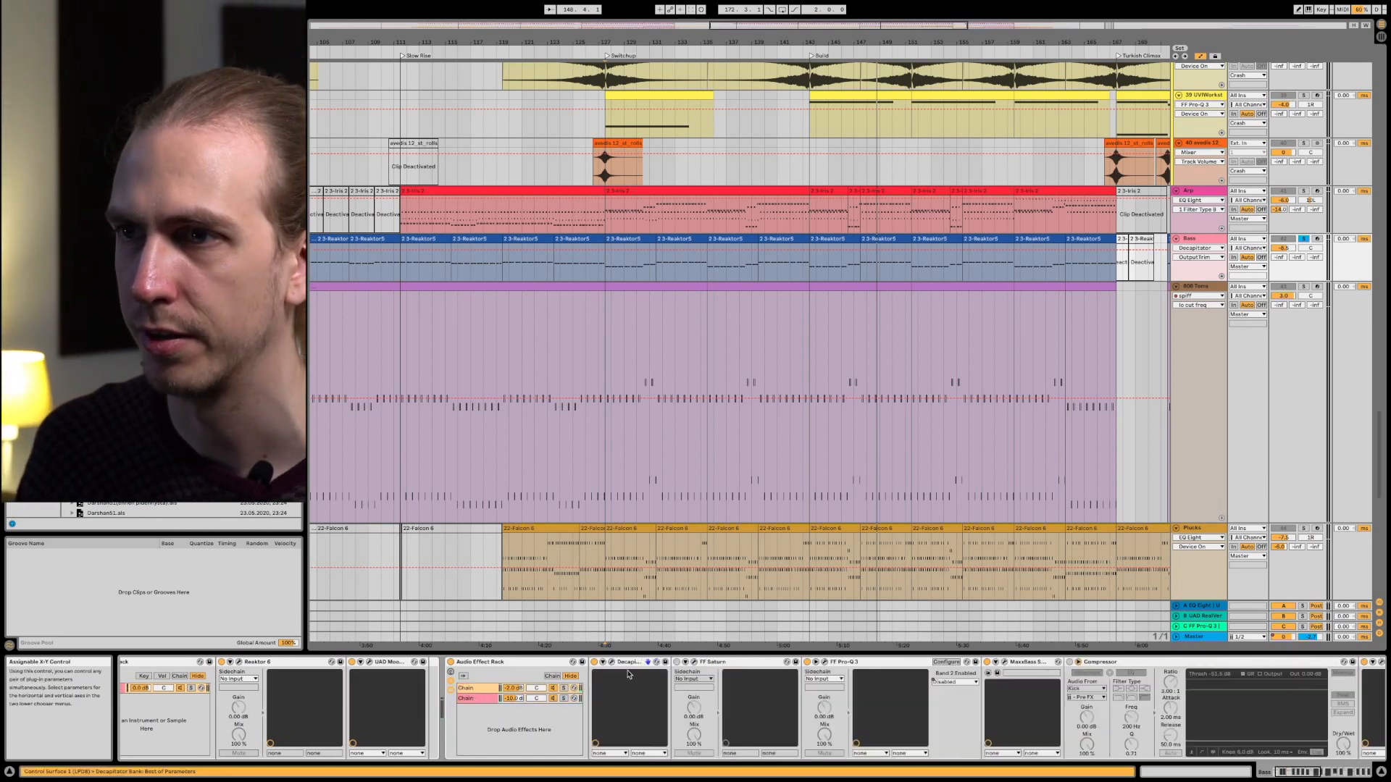
left_click(612, 663)
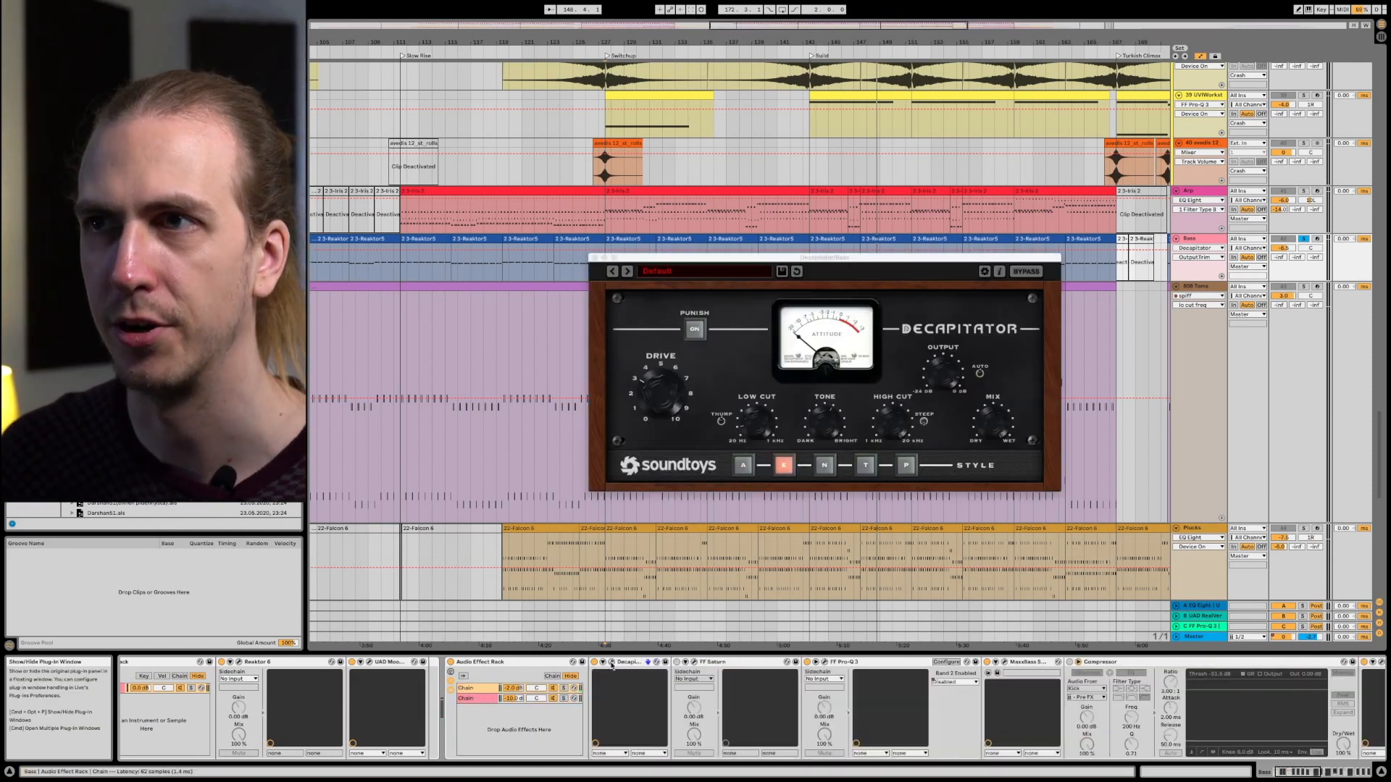
left_click(612, 664)
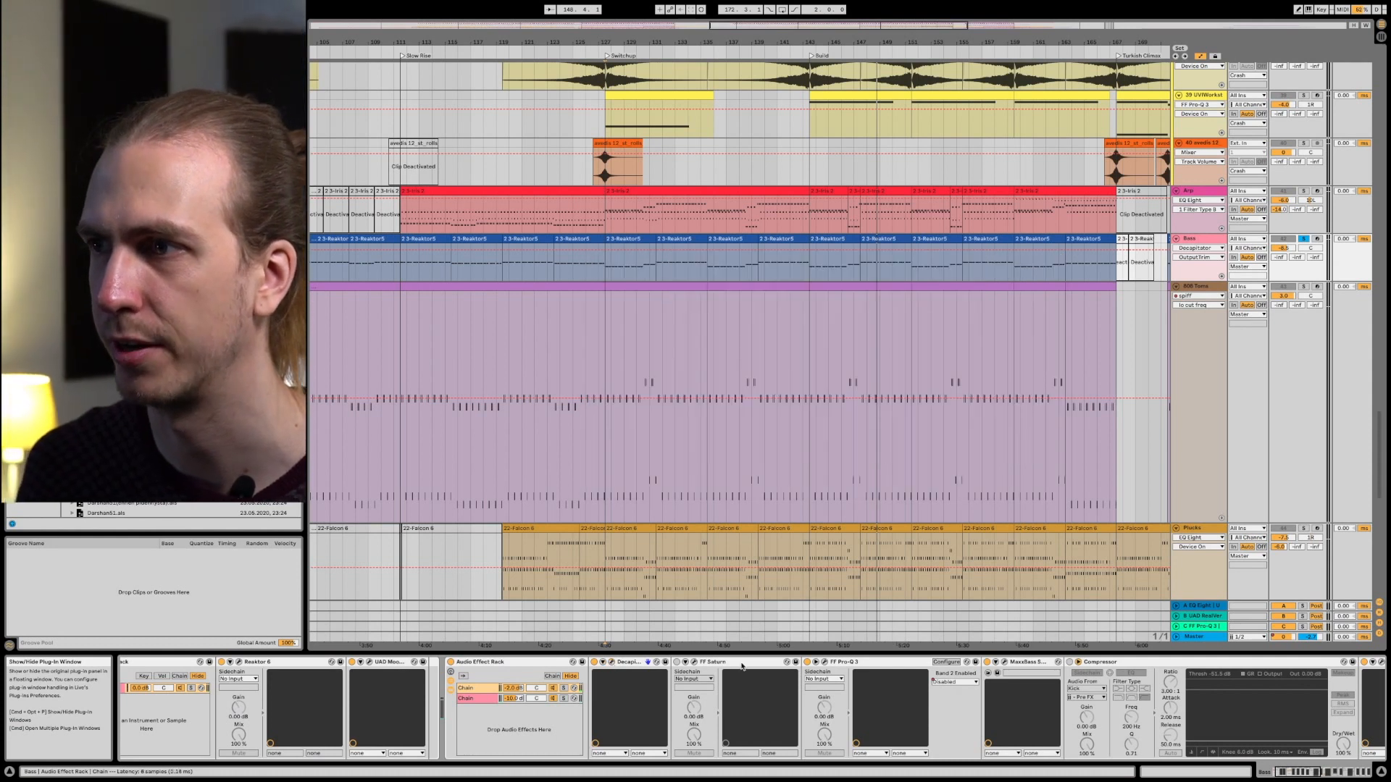
scroll(768, 667, "right", 3)
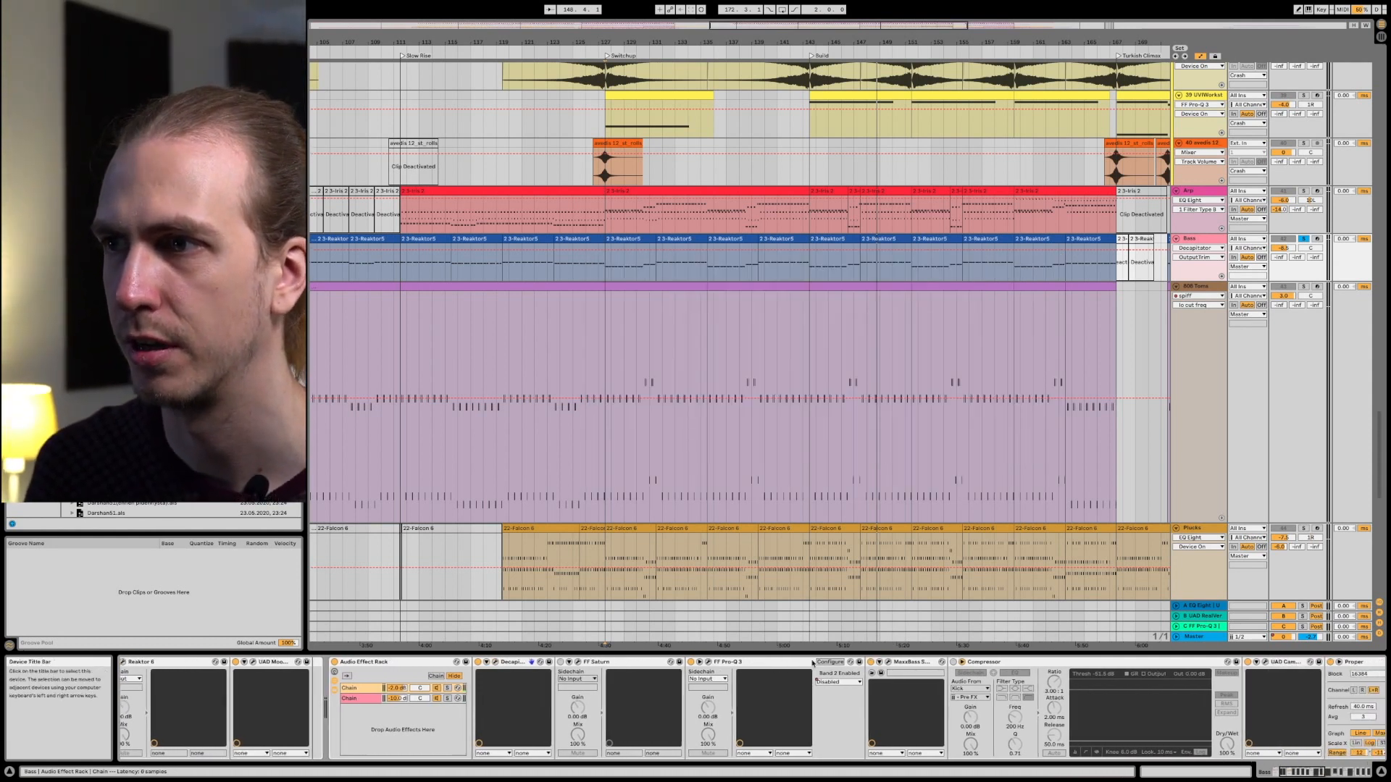
left_click(888, 663)
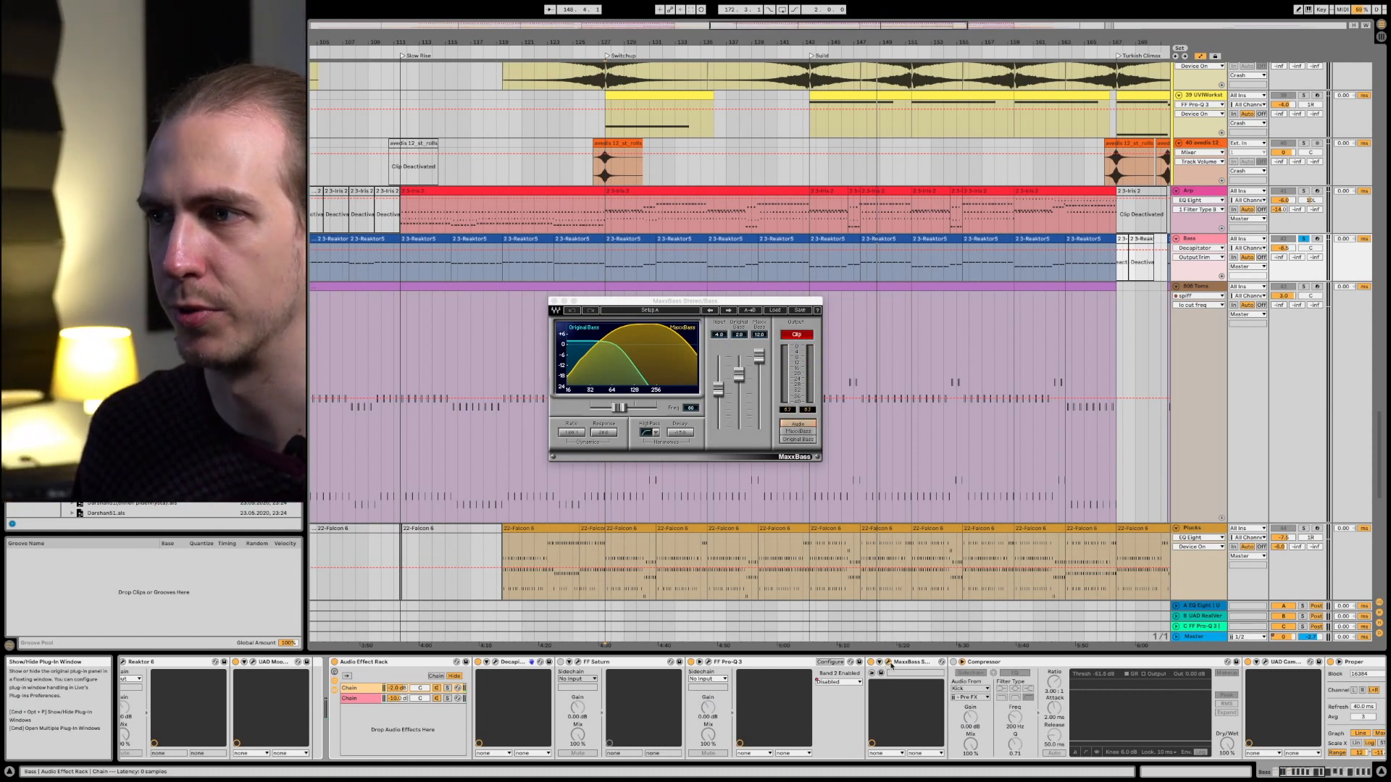
left_click(889, 663)
Step: Look through the Bass track's remaining devices, from the Compressor and UAD Cambridge to the Gate and the FabFilter Pro-C 2 instances
scroll(891, 666, "right", 7)
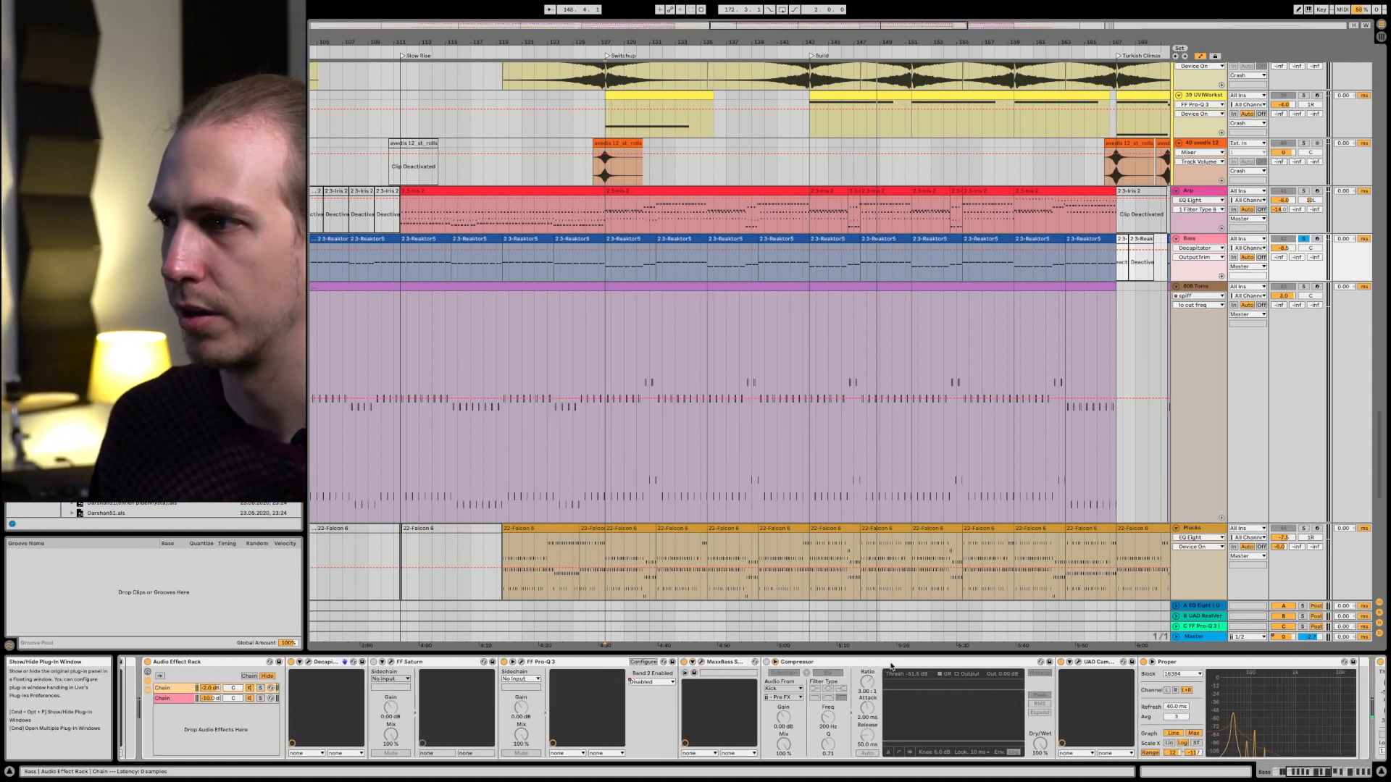
scroll(891, 667, "right", 3)
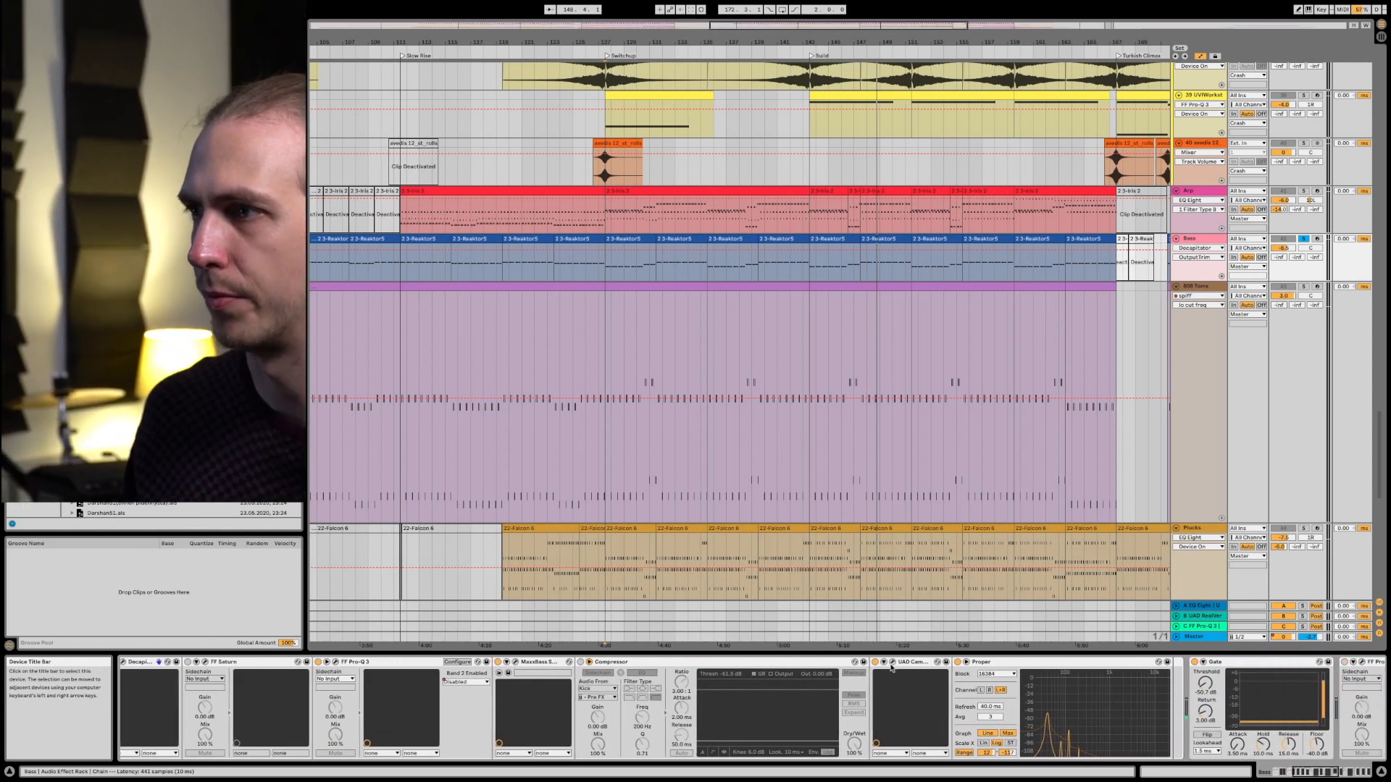
left_click(902, 662)
scroll(902, 664, "right", 1)
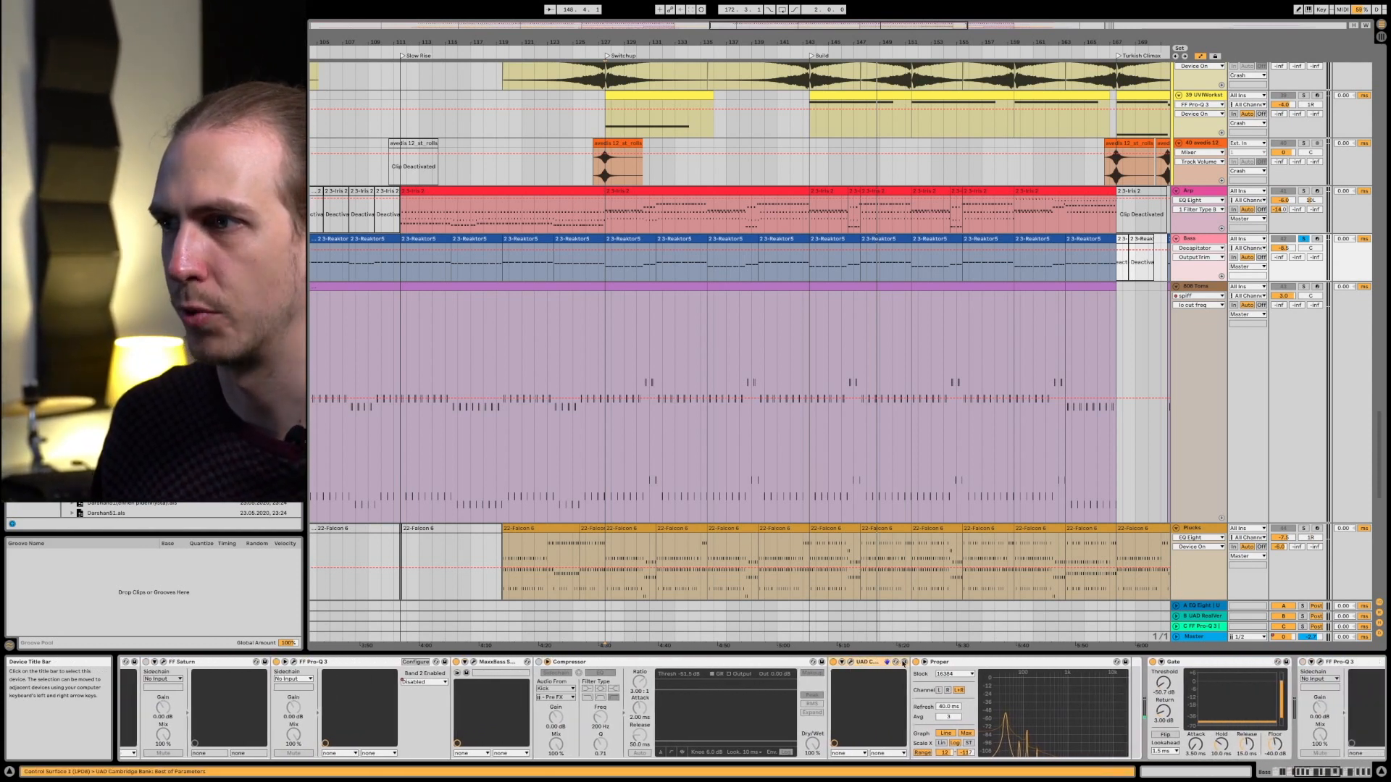
scroll(902, 668, "right", 5)
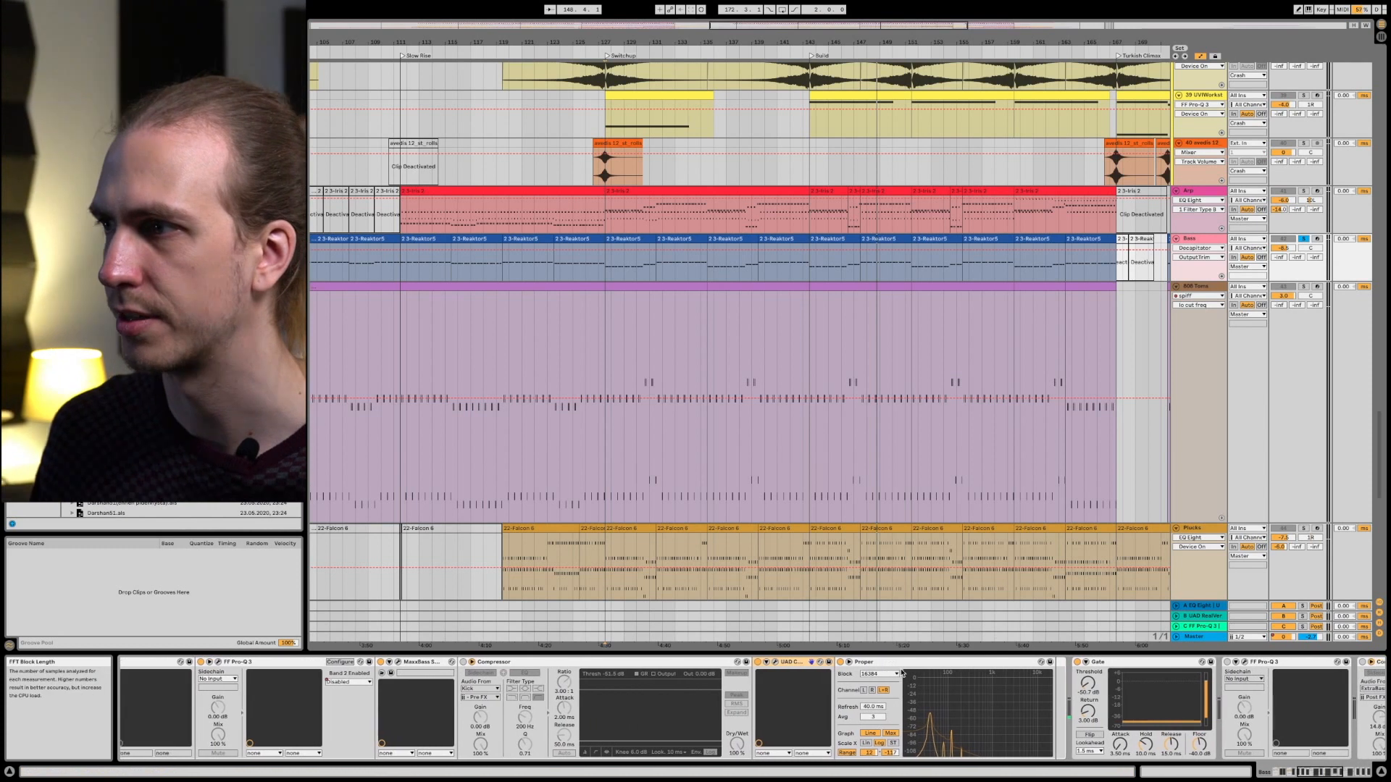
scroll(891, 672, "right", 1)
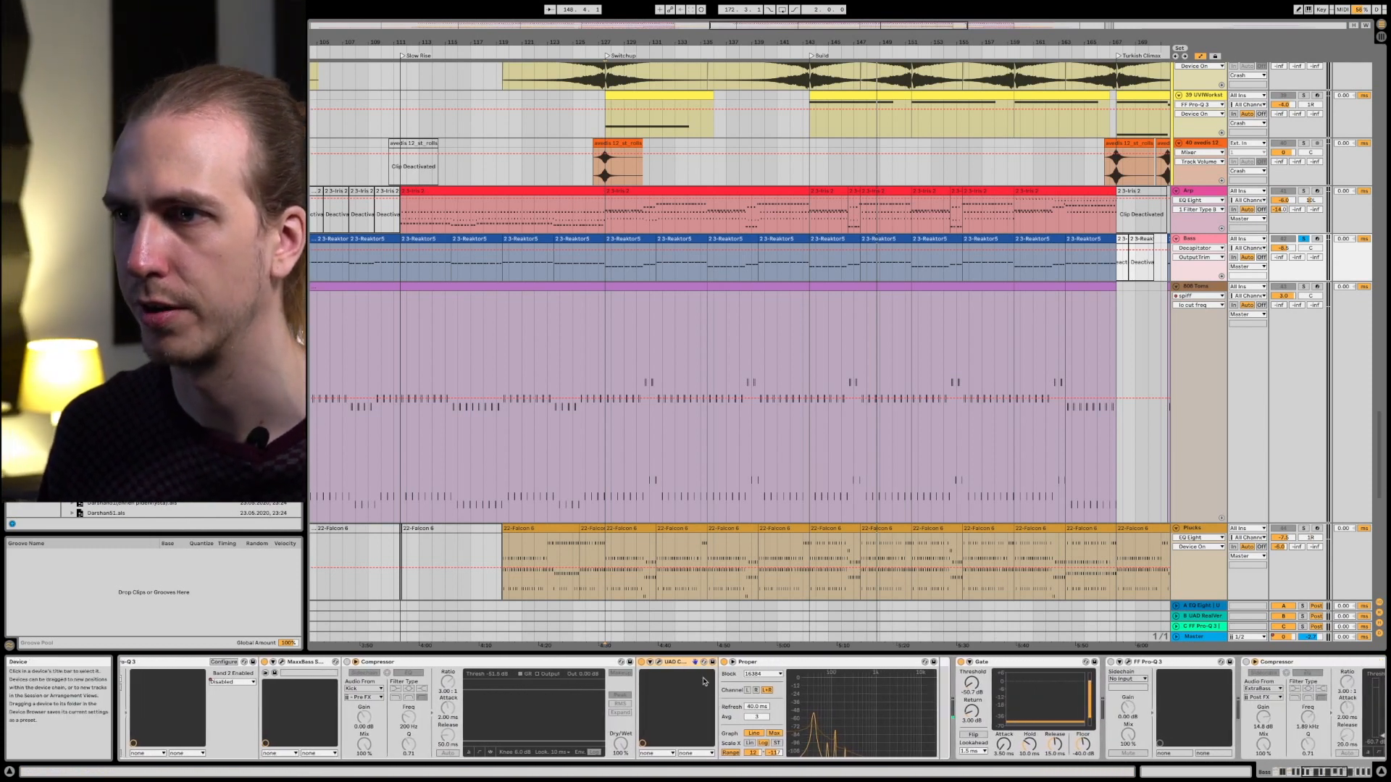
scroll(802, 671, "right", 12)
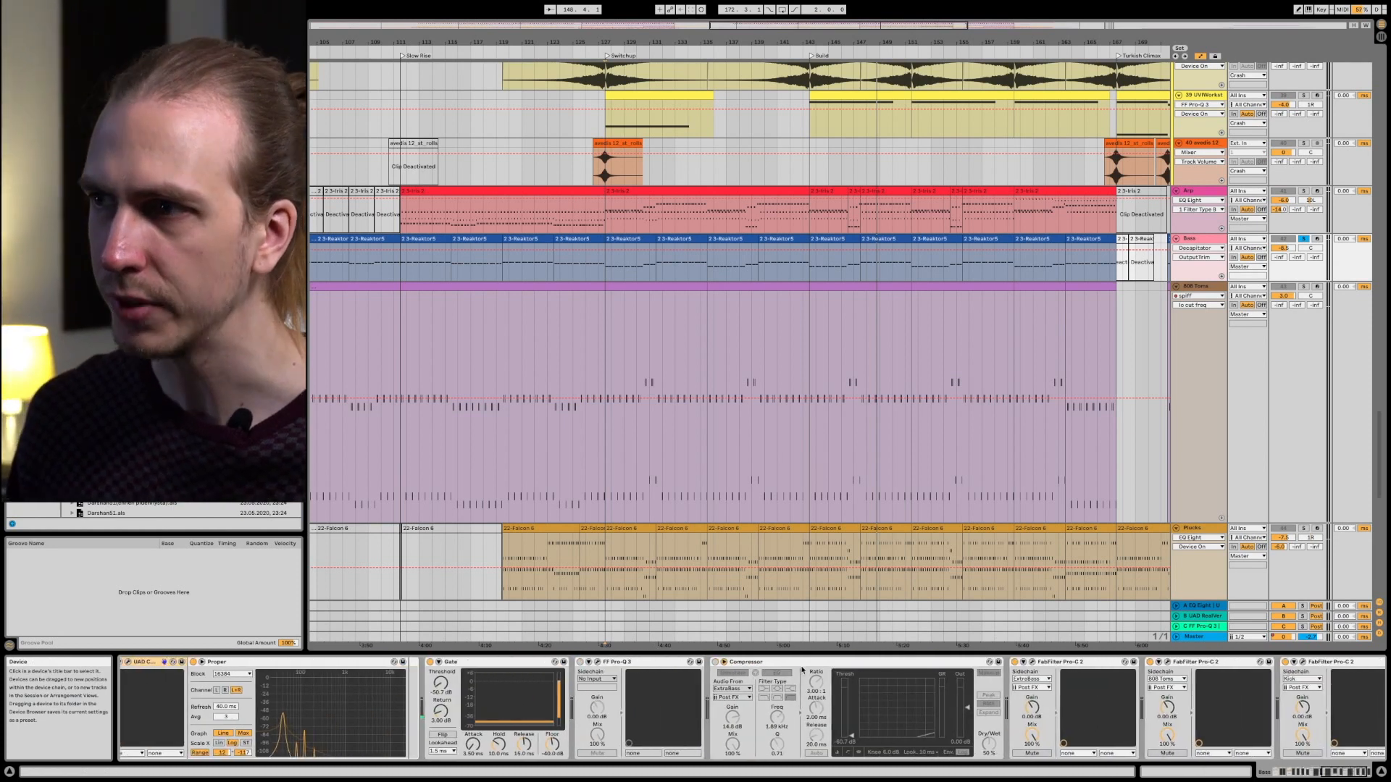
scroll(804, 668, "right", 2)
scroll(1103, 671, "left", 15)
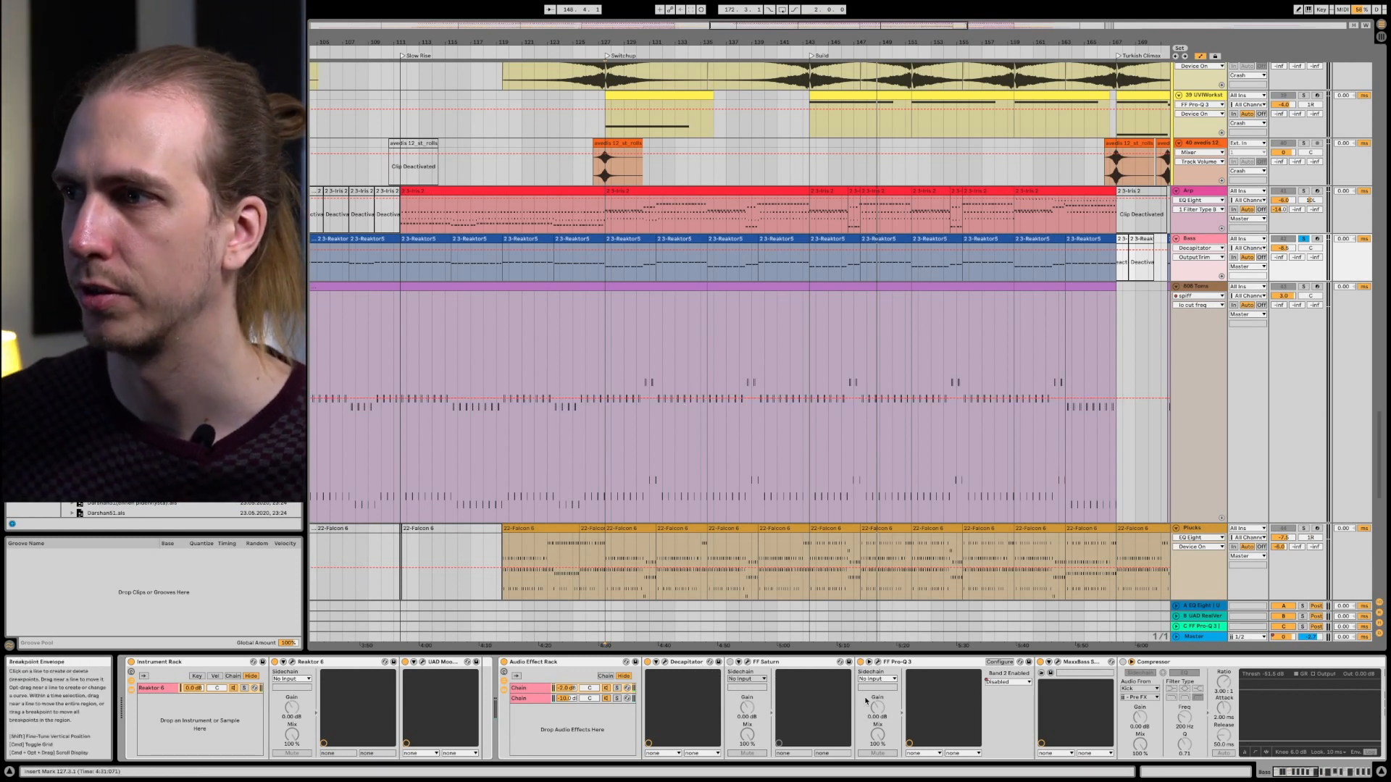
scroll(926, 719, "right", 15)
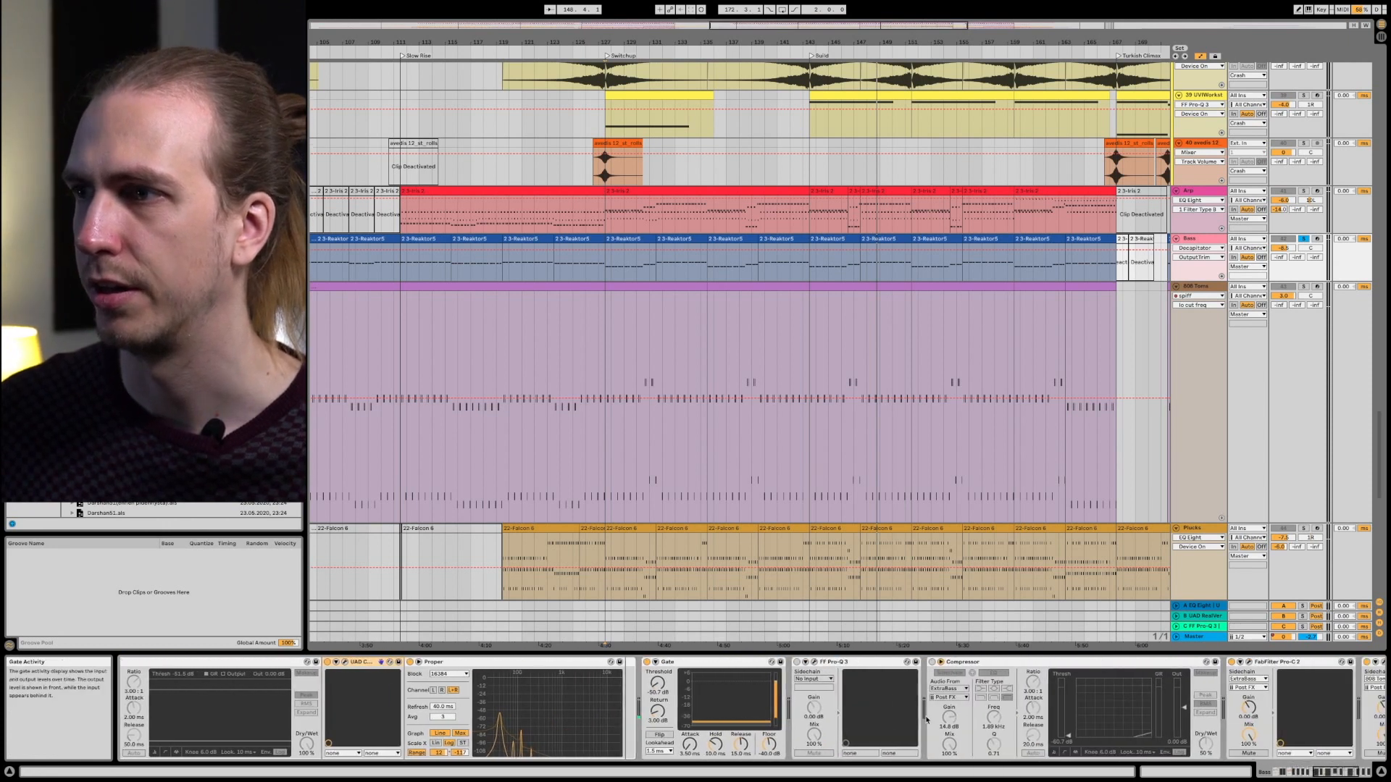
scroll(926, 719, "right", 5)
scroll(632, 418, "right", 3)
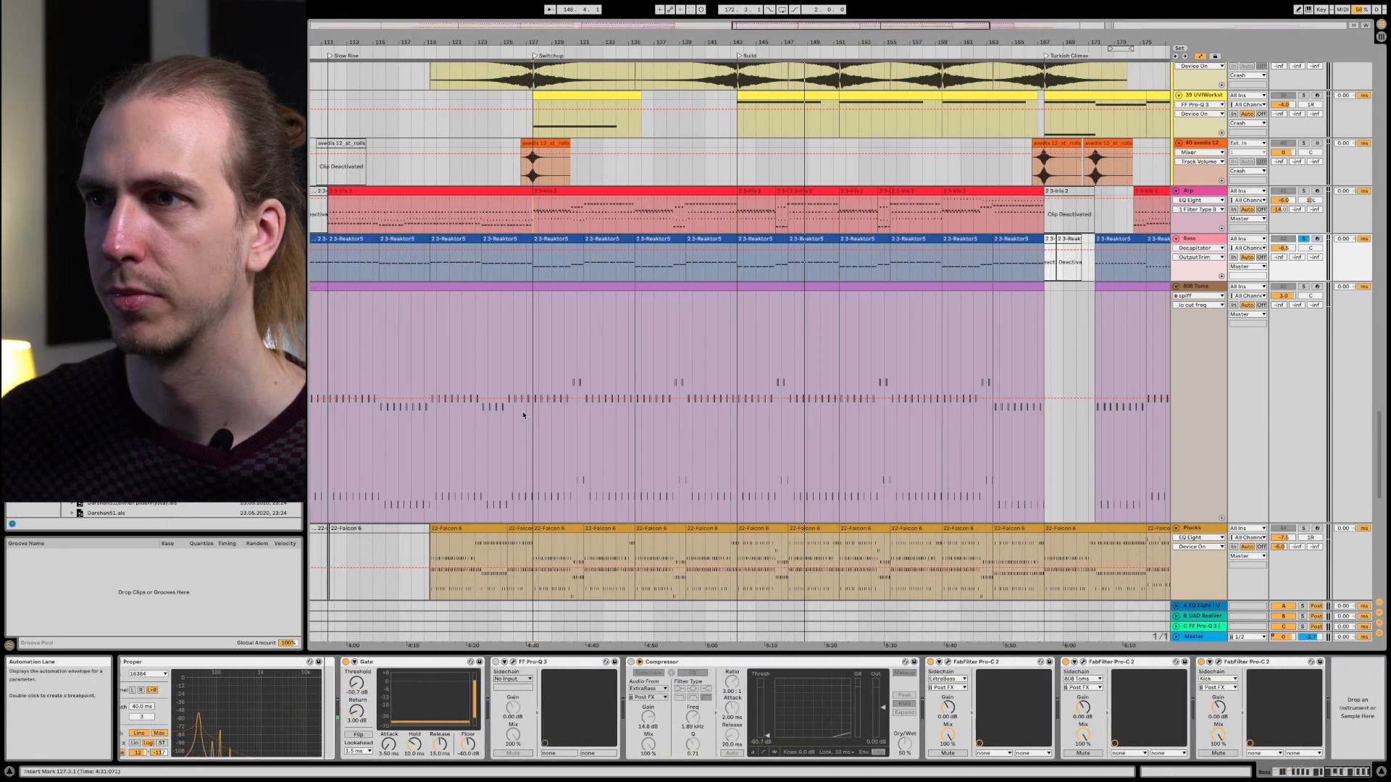
Step: Play the Plucks track in solo from Switchup and look through the device chain shown for the 808 Toms track
scroll(633, 418, "down", 4)
left_click(1209, 387)
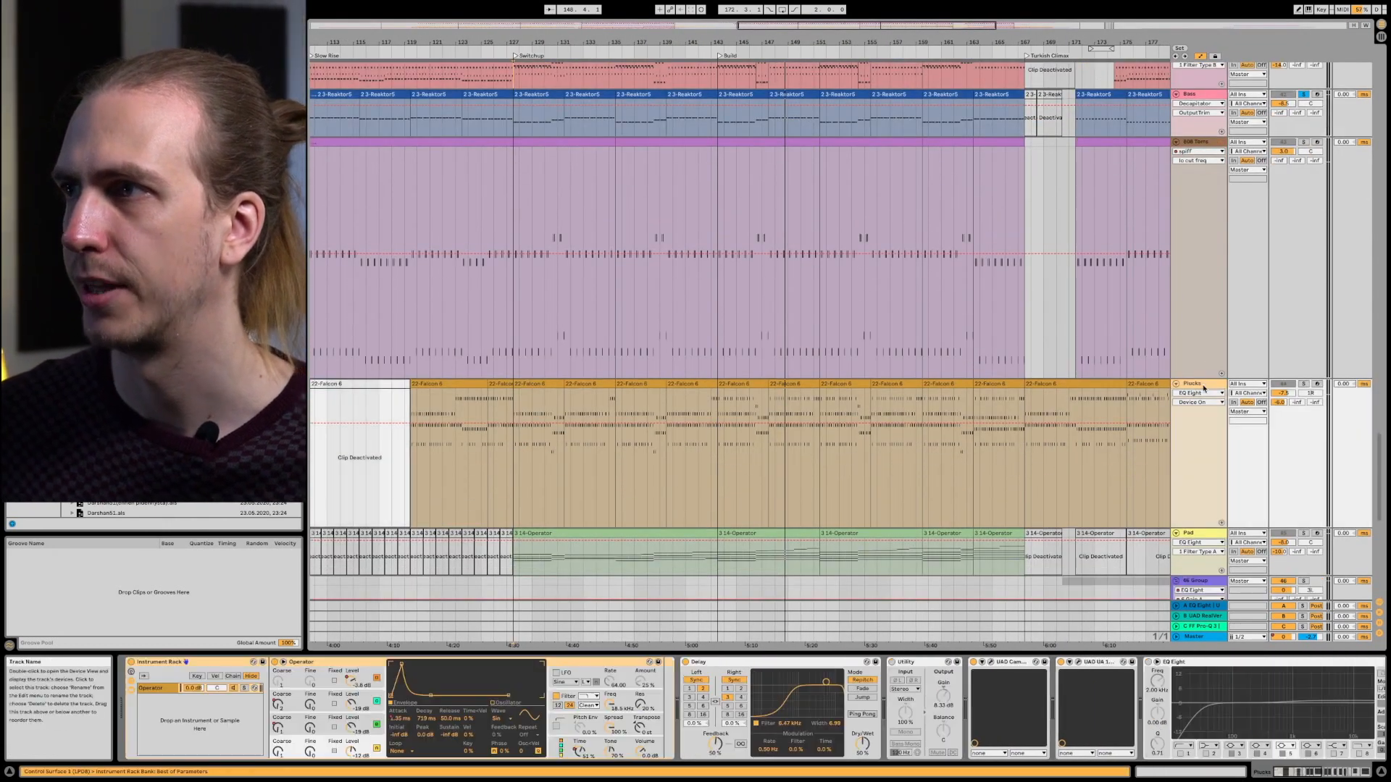
left_click(1302, 378)
left_click(1303, 383)
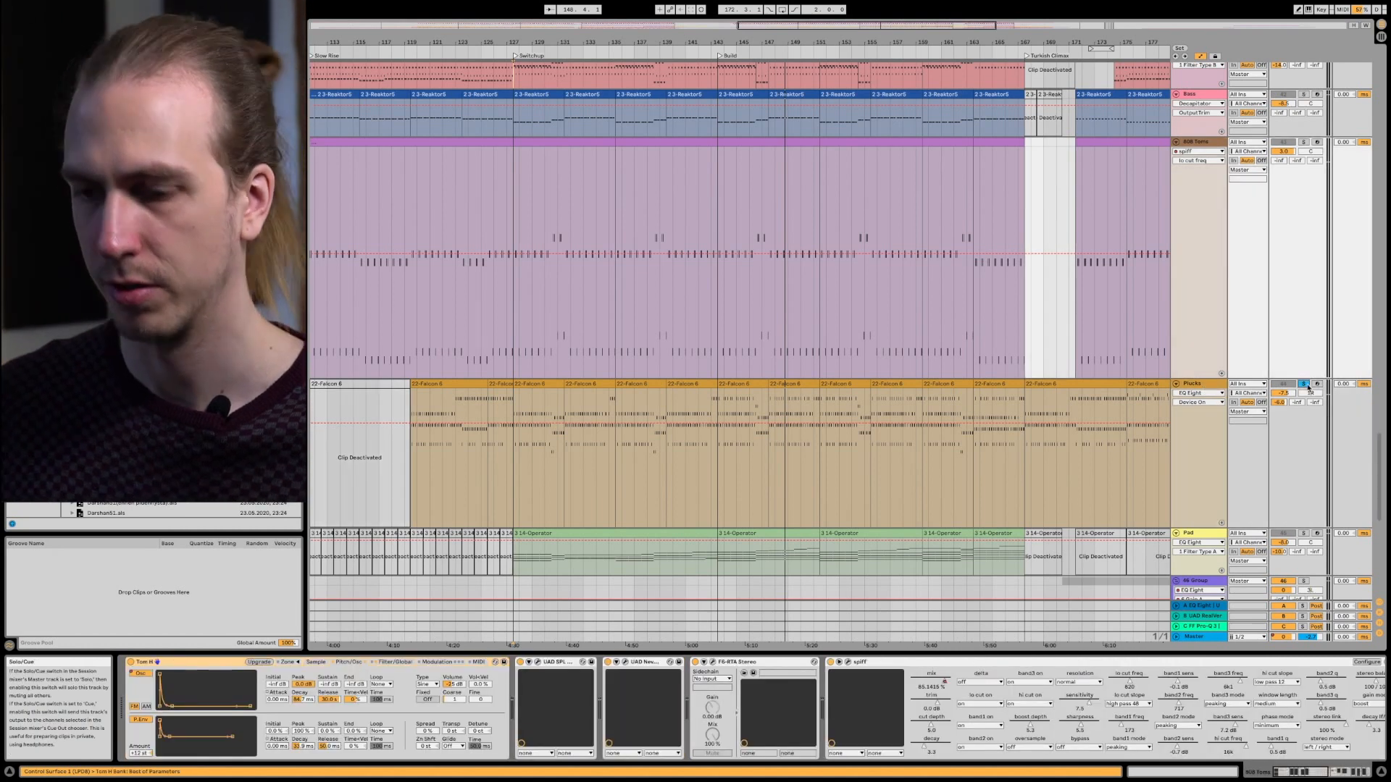
key("space")
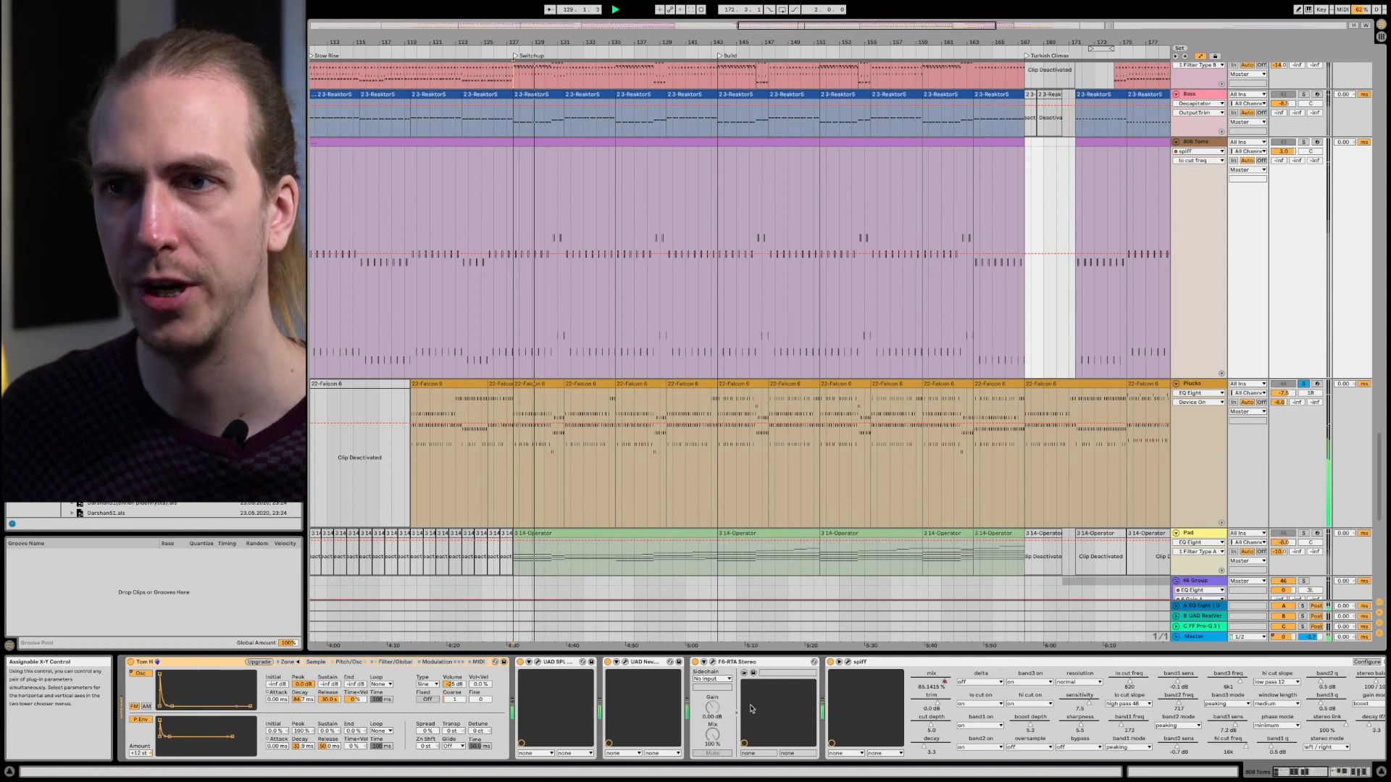
scroll(710, 706, "right", 10)
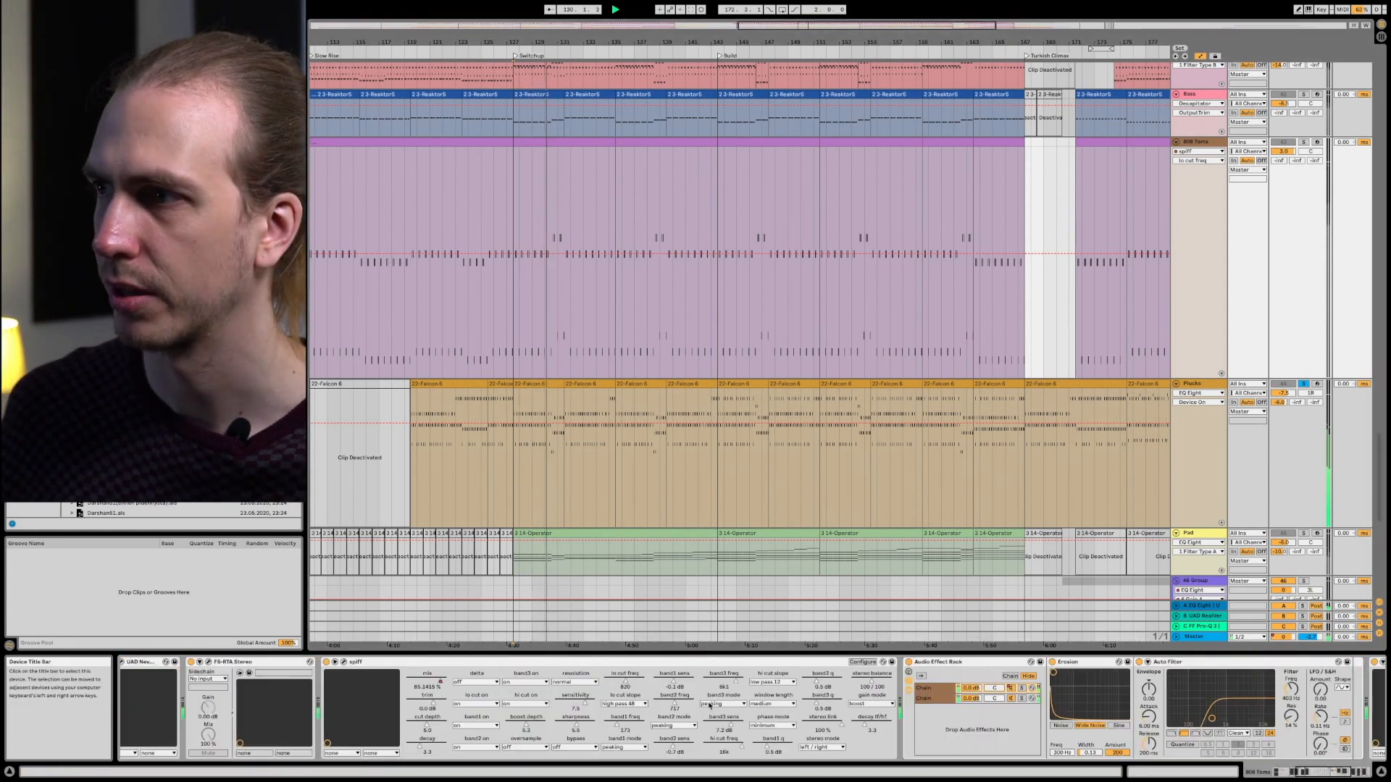
scroll(710, 706, "left", 10)
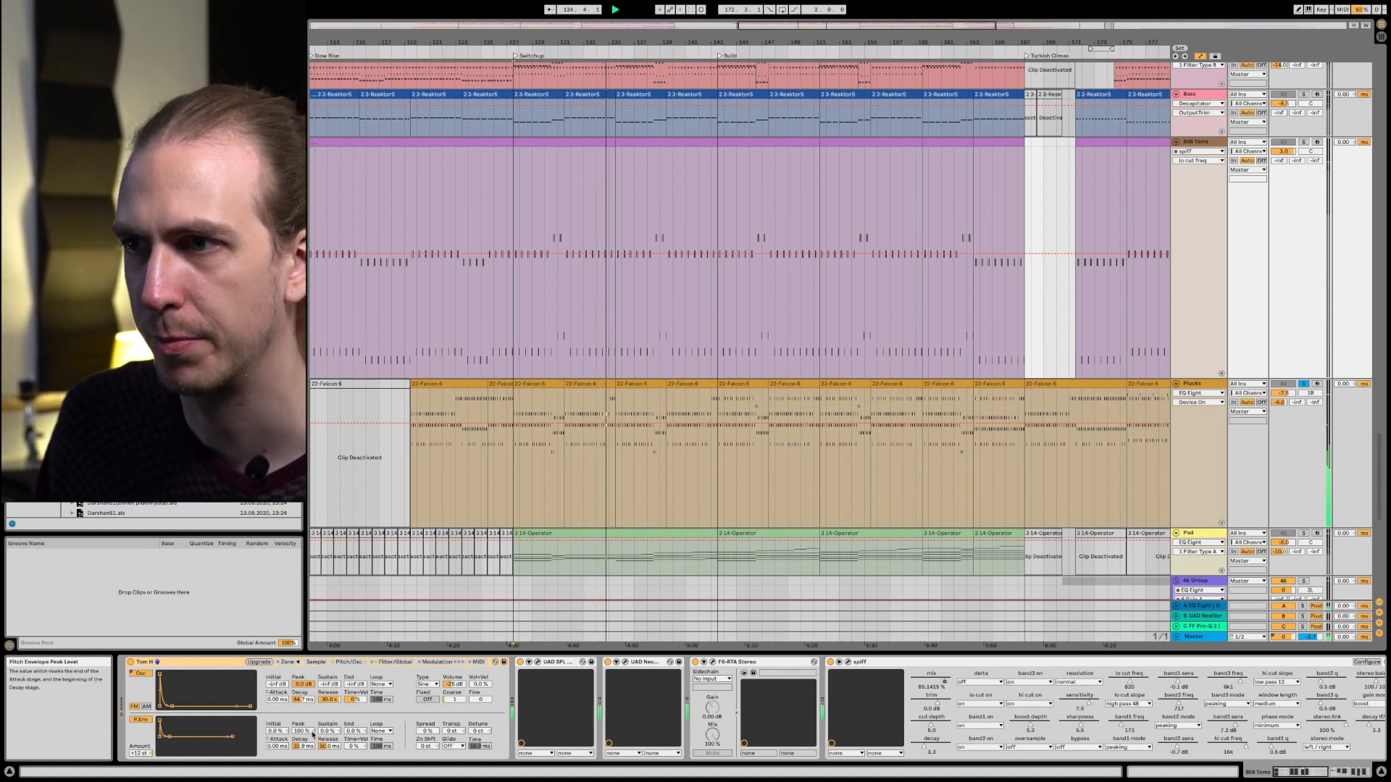
Step: Show the automation of the Oscillator D output level and the global Time in the Plucks track's Operator
left_click(383, 662)
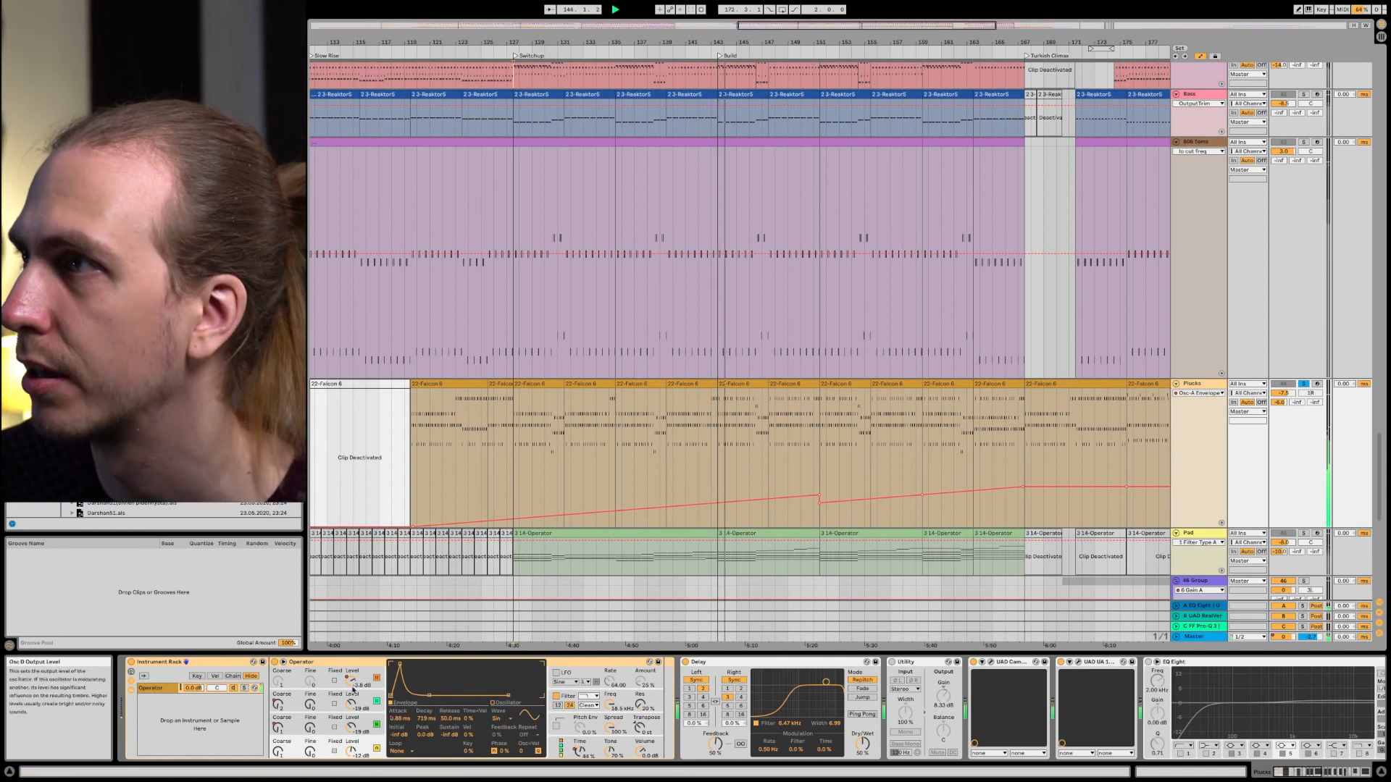
left_click(352, 685)
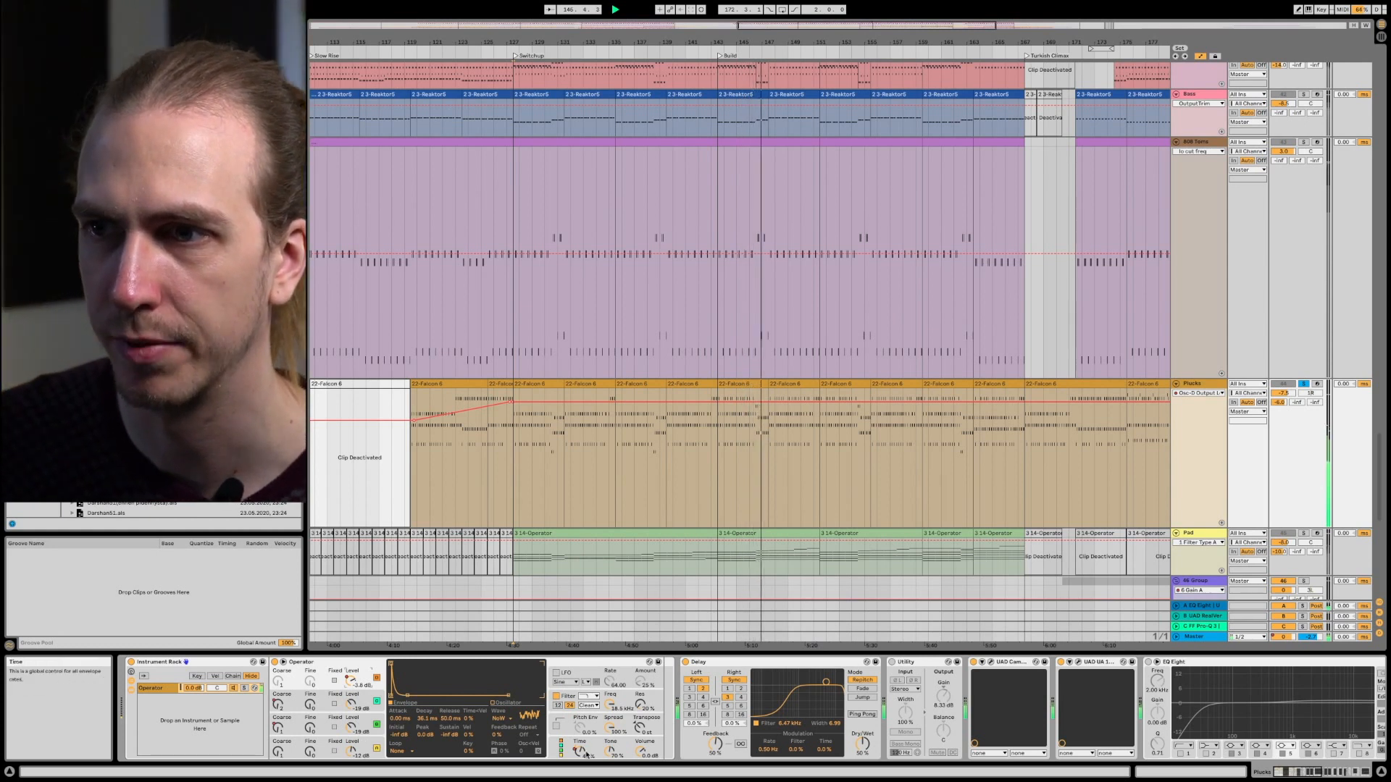
left_click(583, 754)
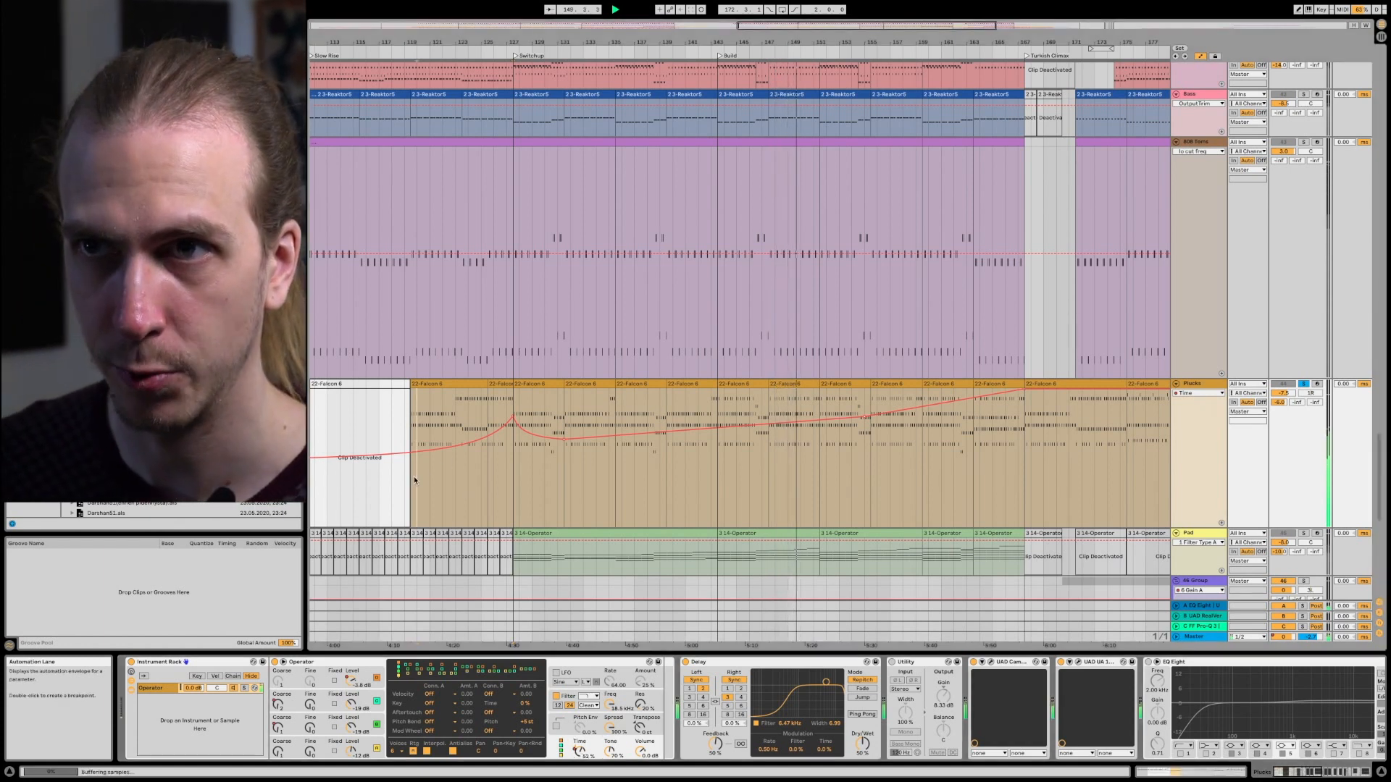
left_click(435, 384)
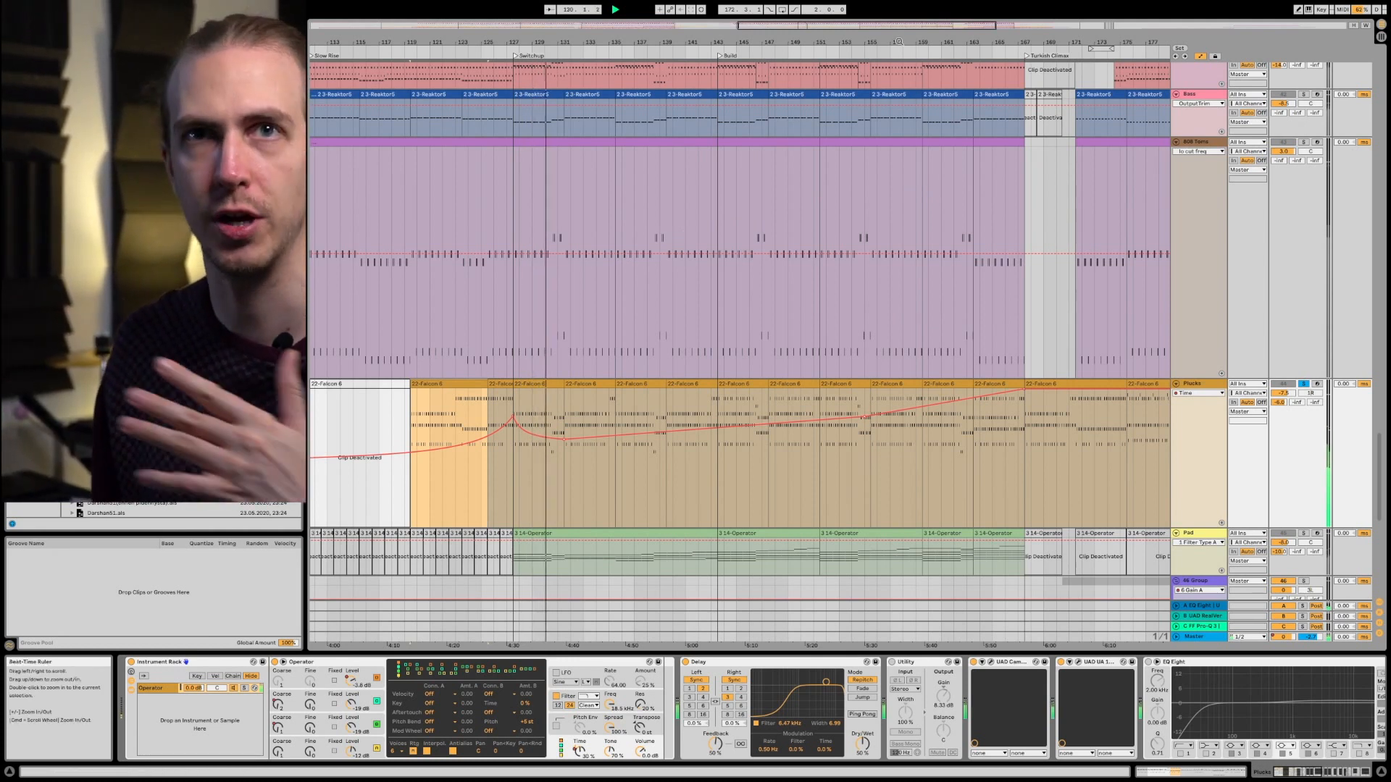
left_click(889, 49)
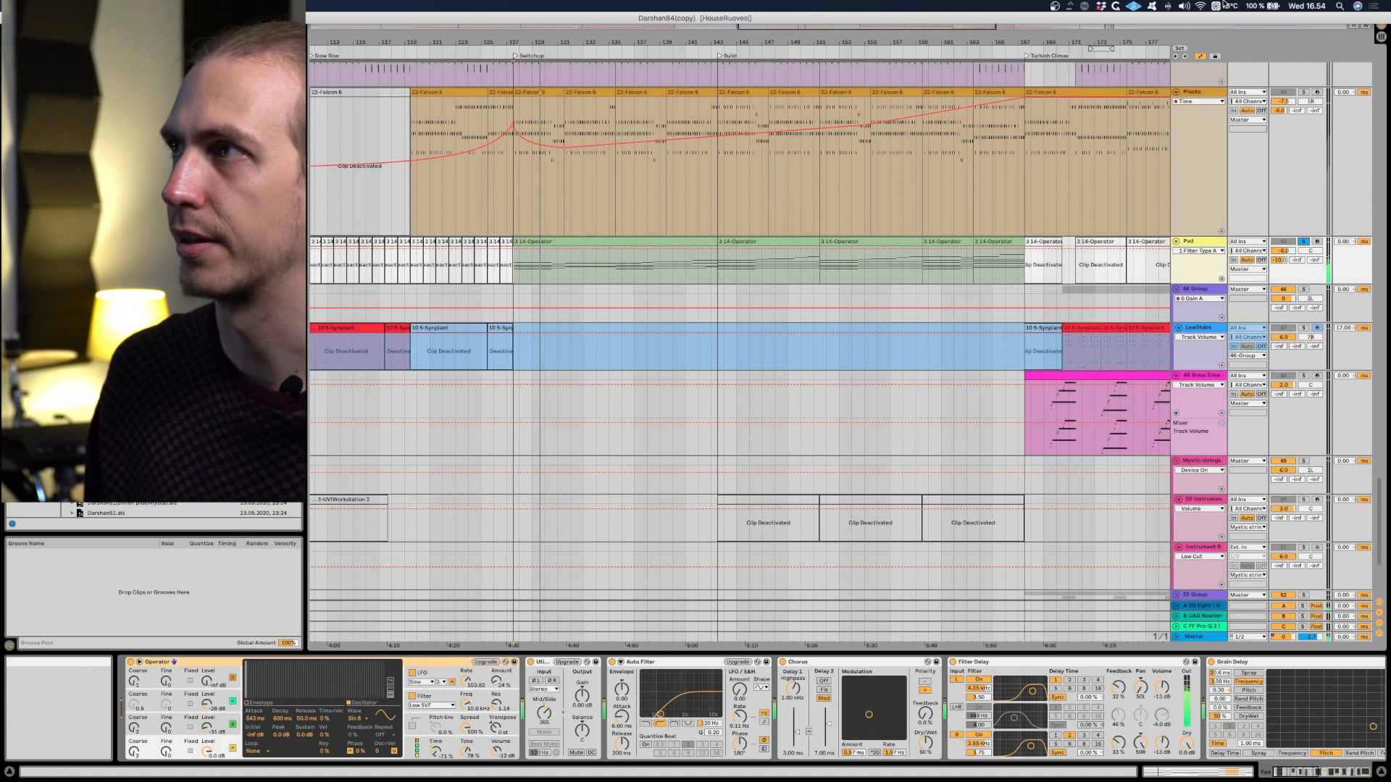
Step: Listen to the Pad track in solo and look over its clips across the whole arrangement
scroll(1284, 163, "down", 3)
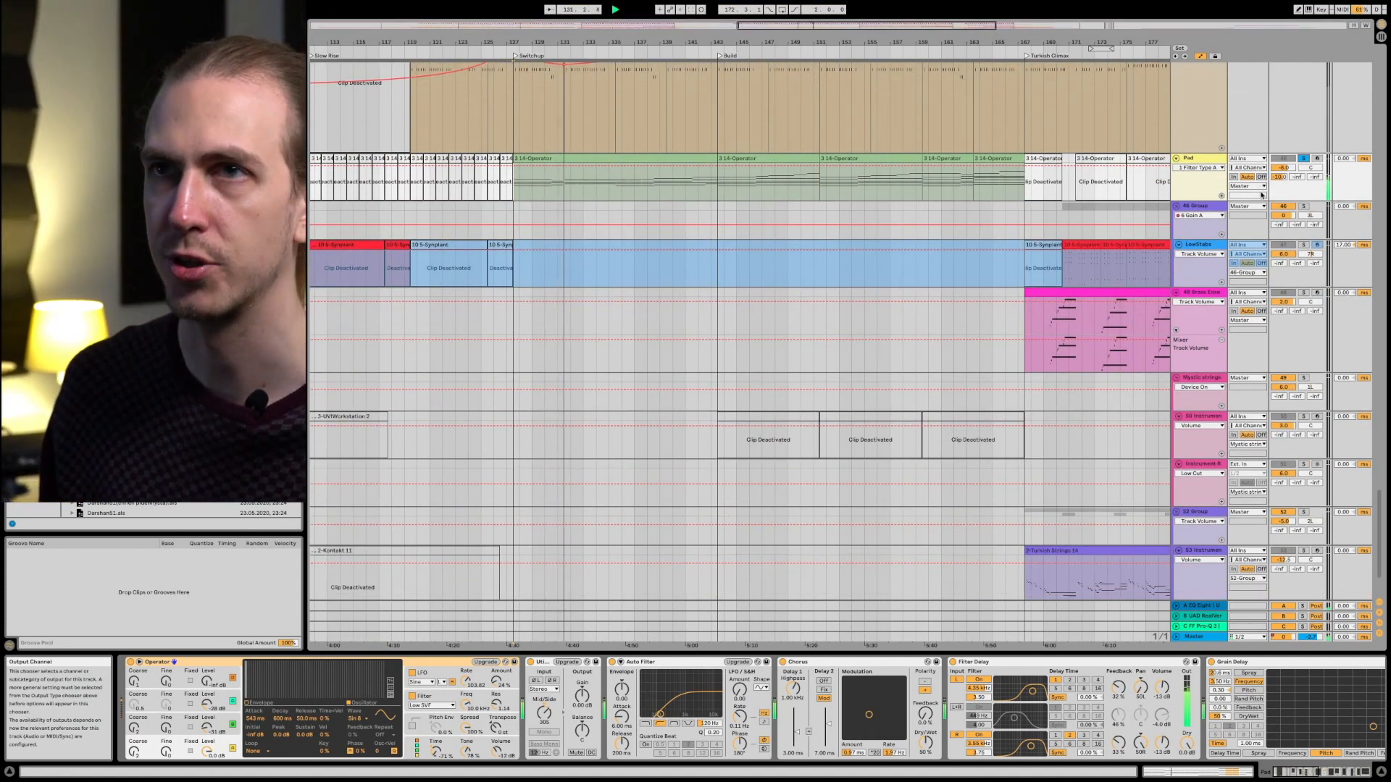
mouse_move(906, 42)
left_mouse_down()
mouse_move(823, 40)
mouse_move(824, 26)
left_mouse_up()
scroll(785, 232, "up", 3)
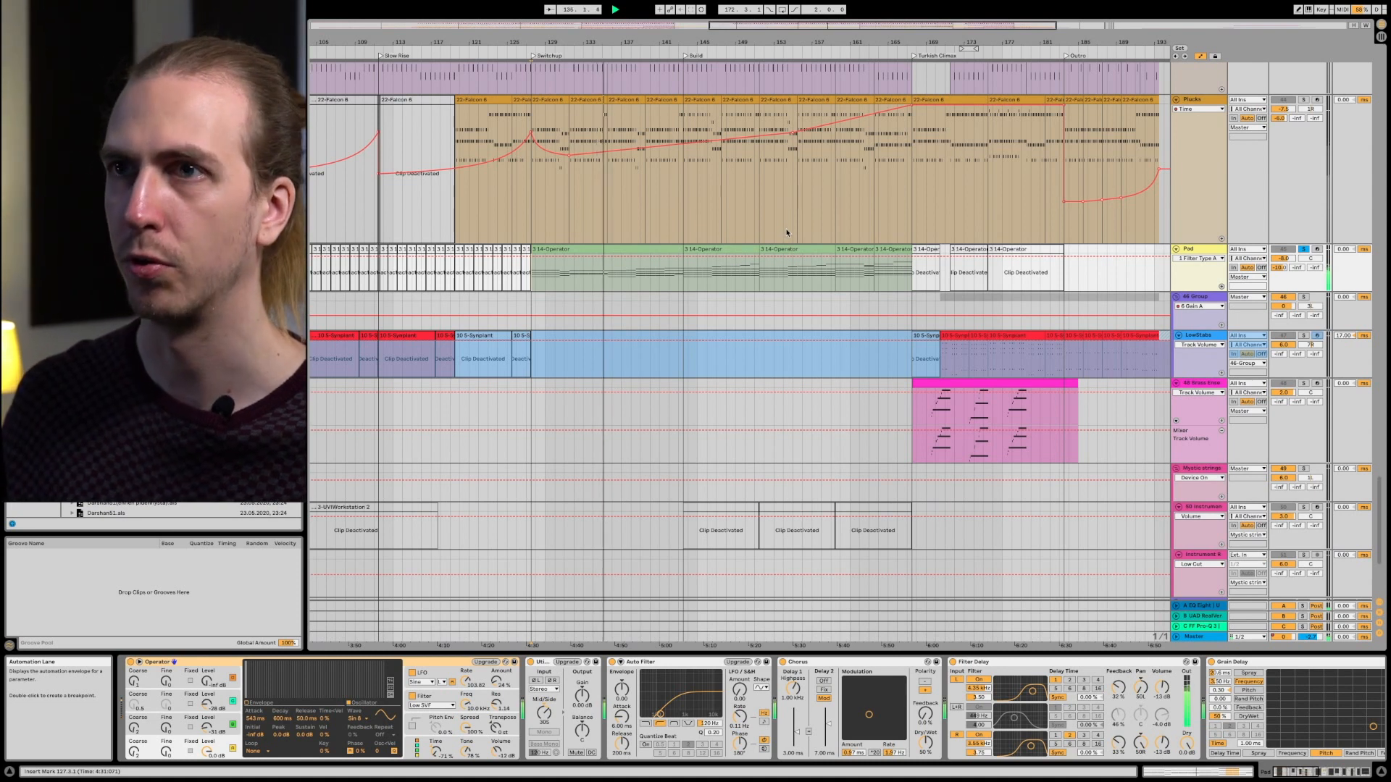
left_click_drag(838, 41, 866, 0)
Step: Show the LowStabs track's frozen device chain and continue playback from the Launch locator
left_click(1214, 335)
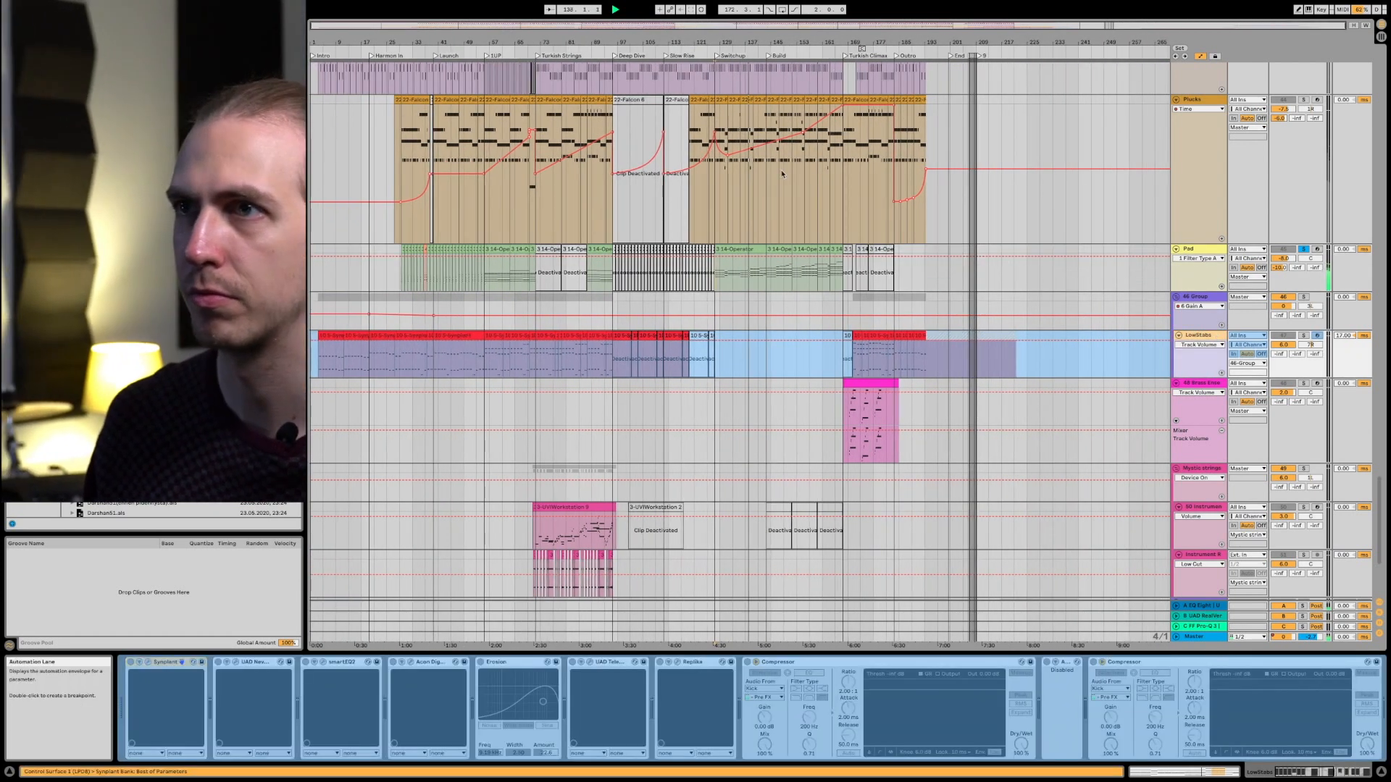
left_click(448, 69)
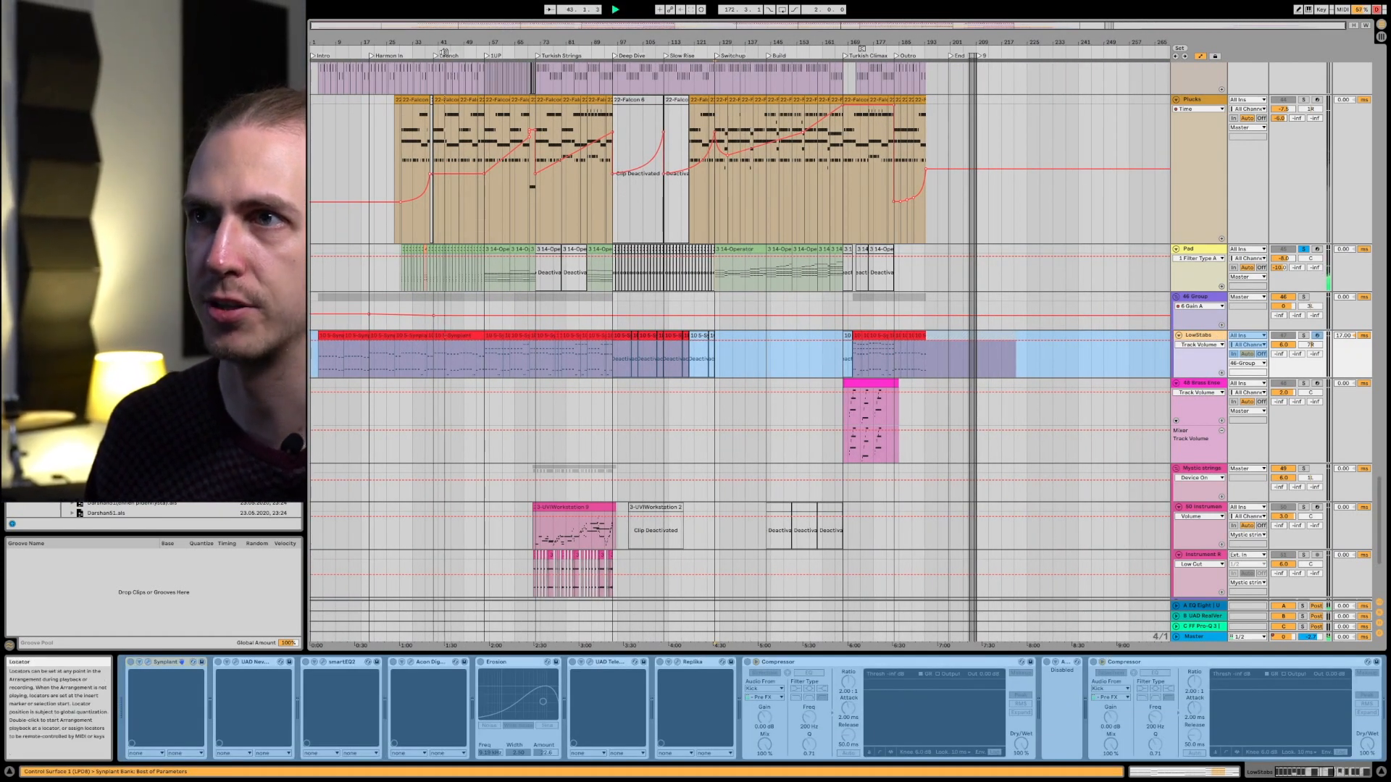
key("space")
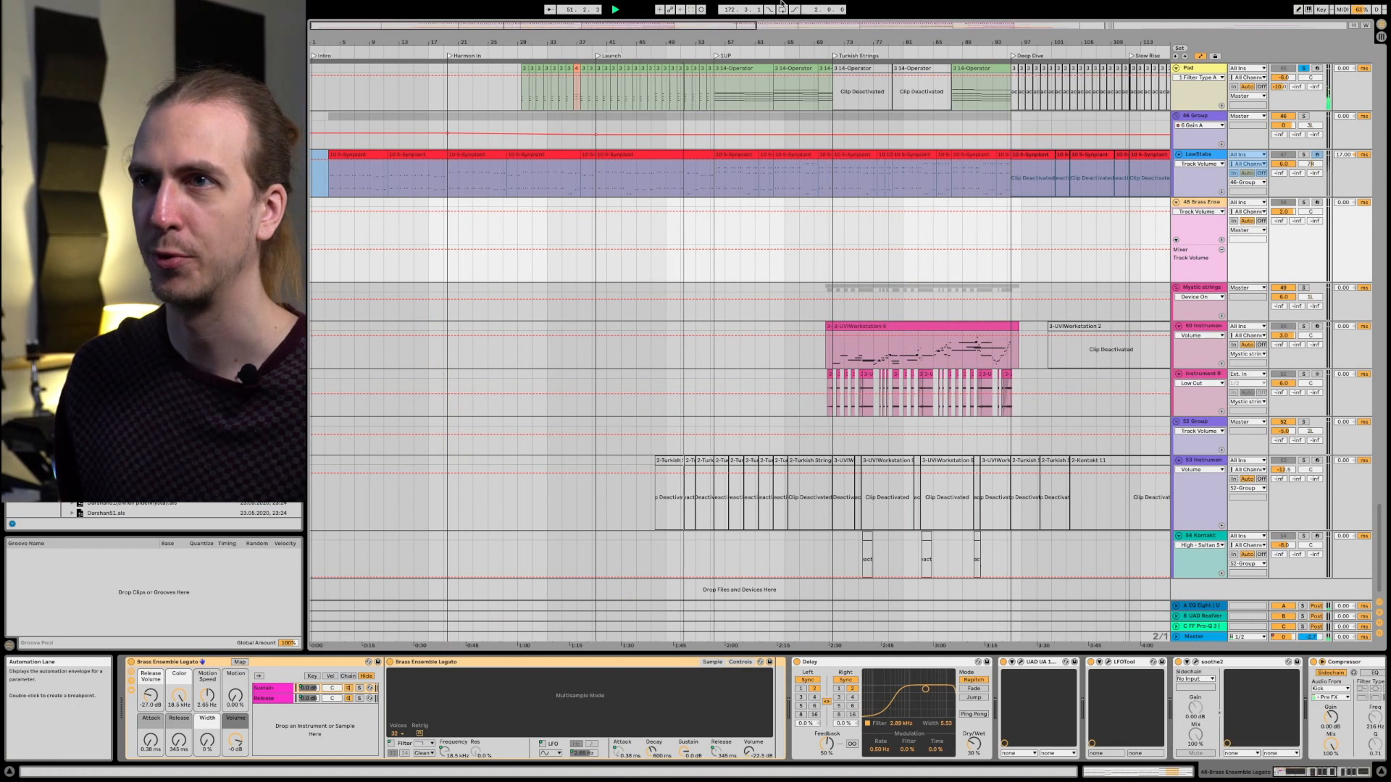
Step: Unfreeze the LowStabs track and open its Synplant window in the middle of the arrangement
mouse_move(775, 4)
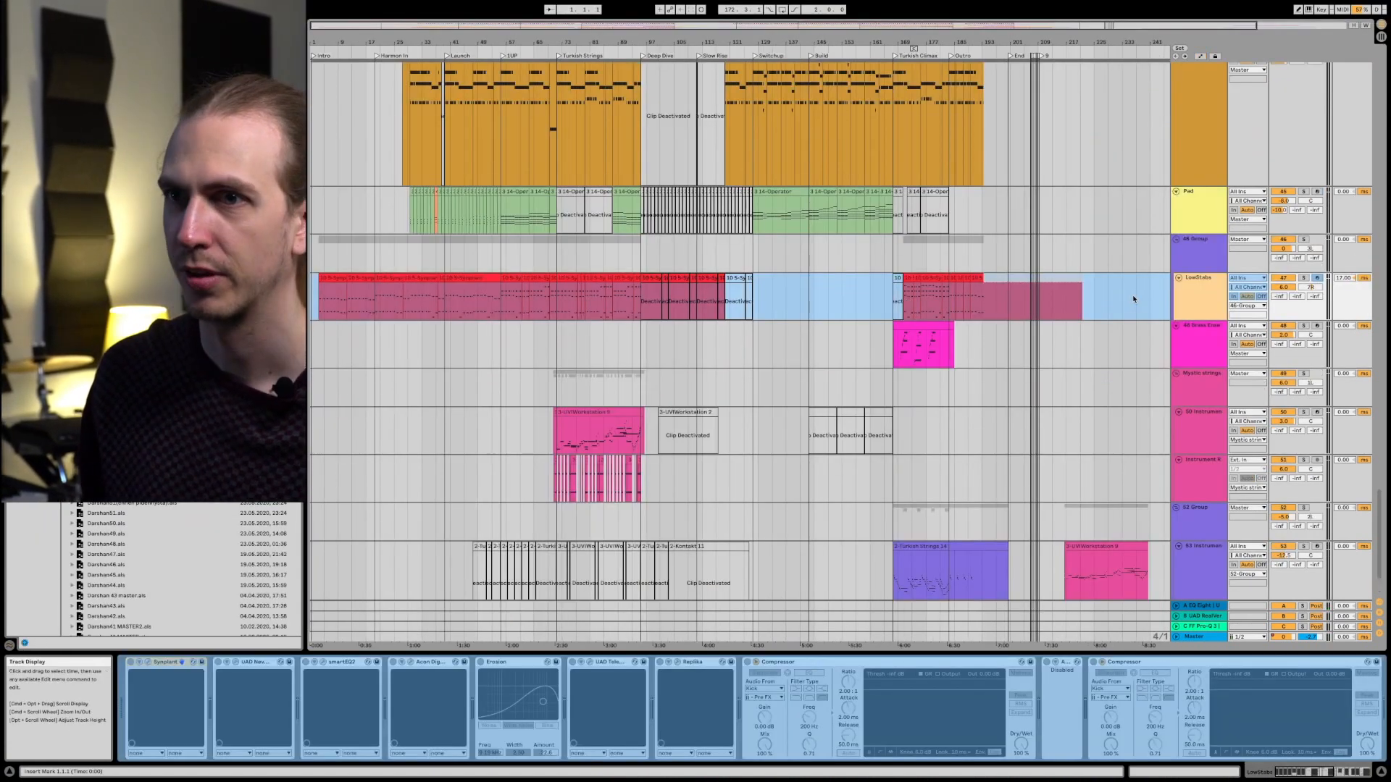
right_click(1208, 292)
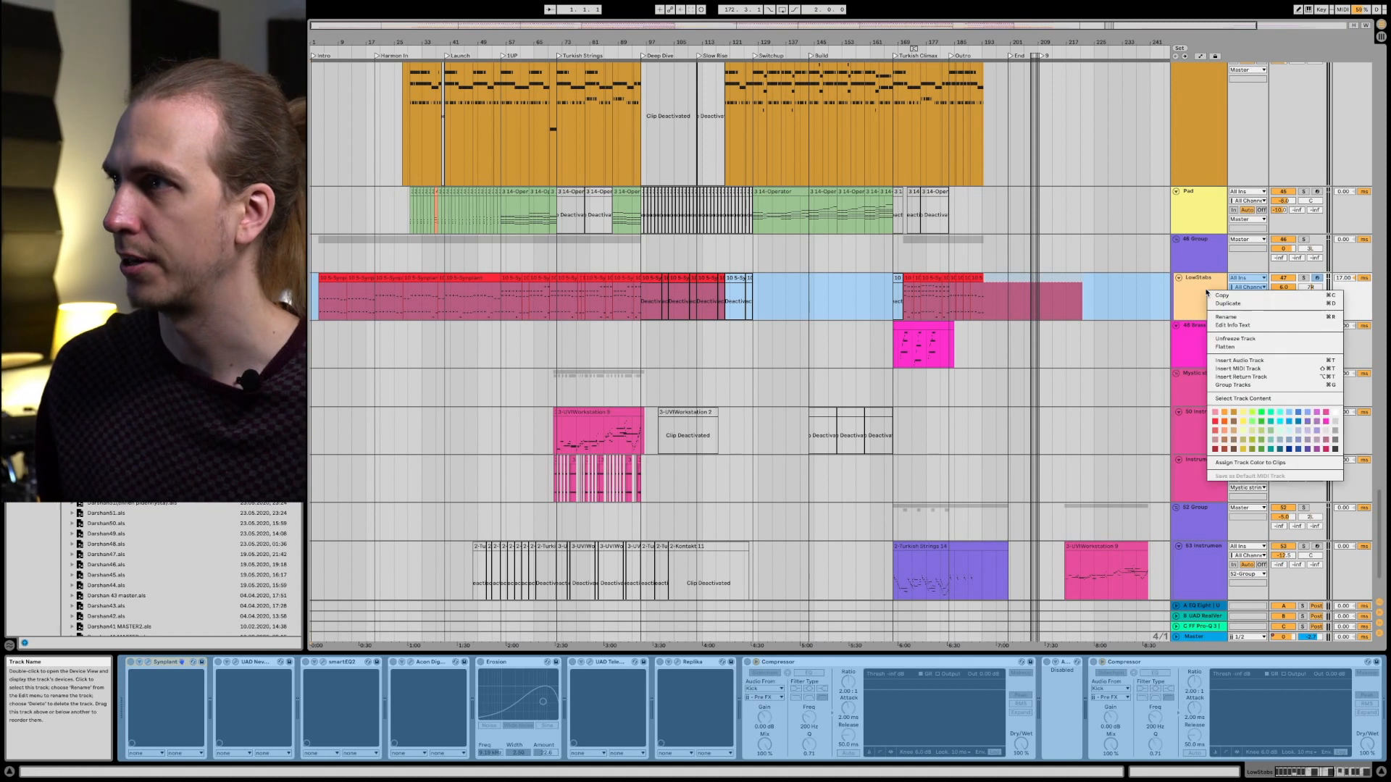
left_click(1232, 338)
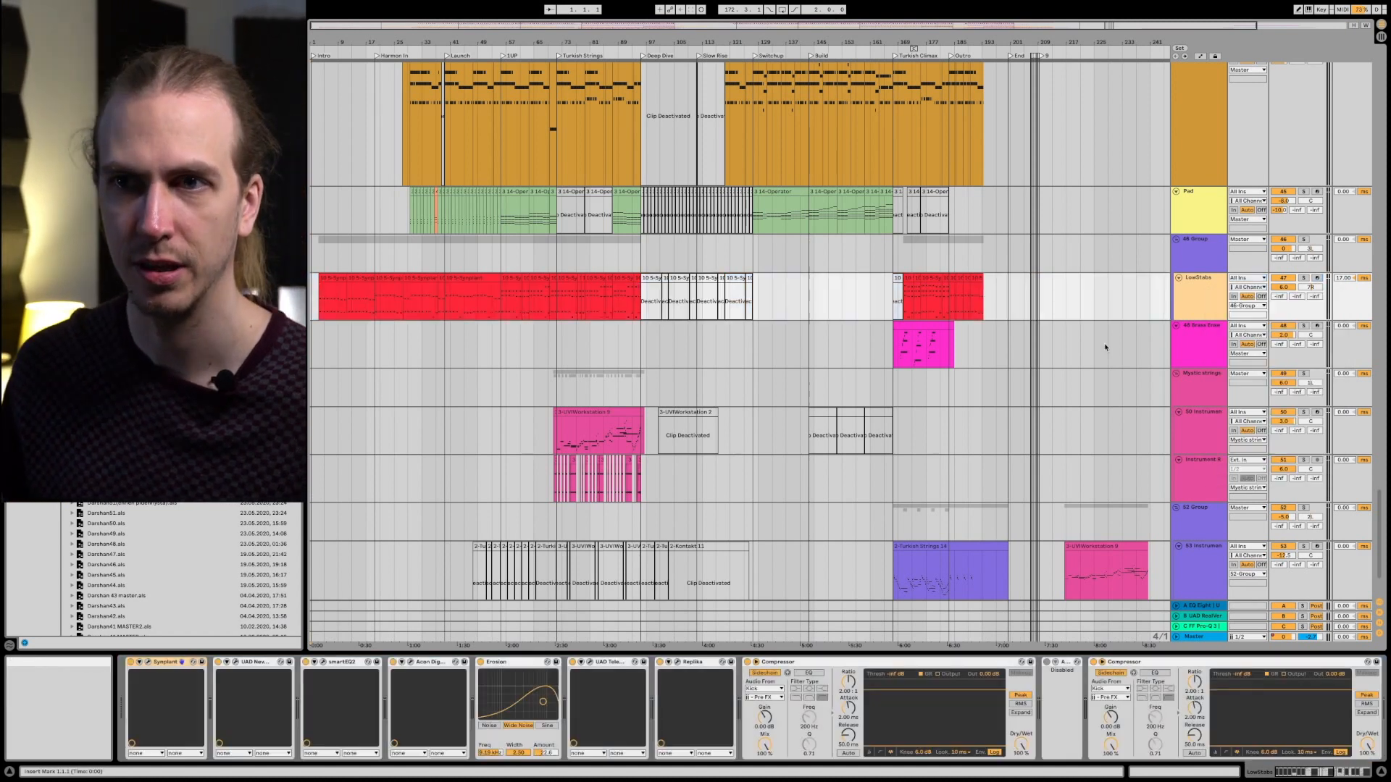
left_click(149, 662)
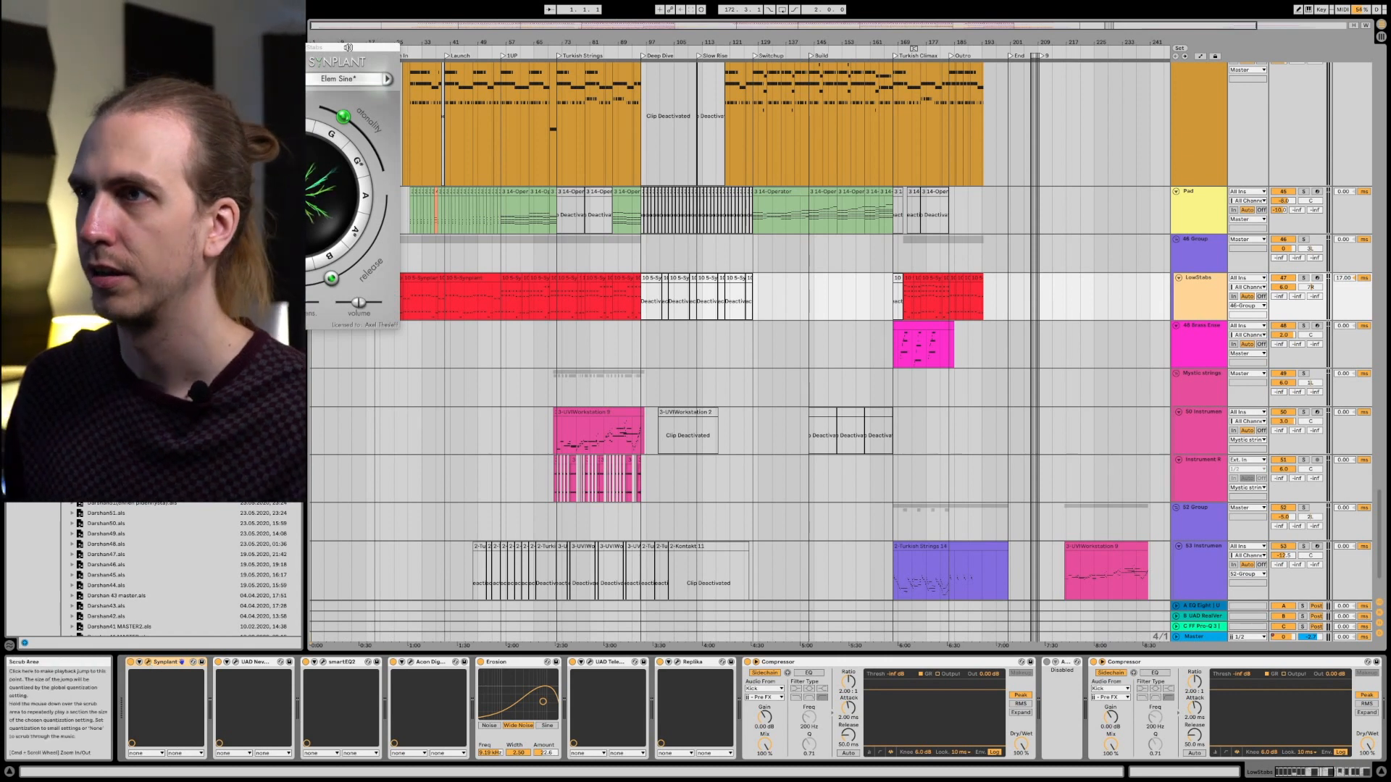
left_click_drag(355, 47, 744, 187)
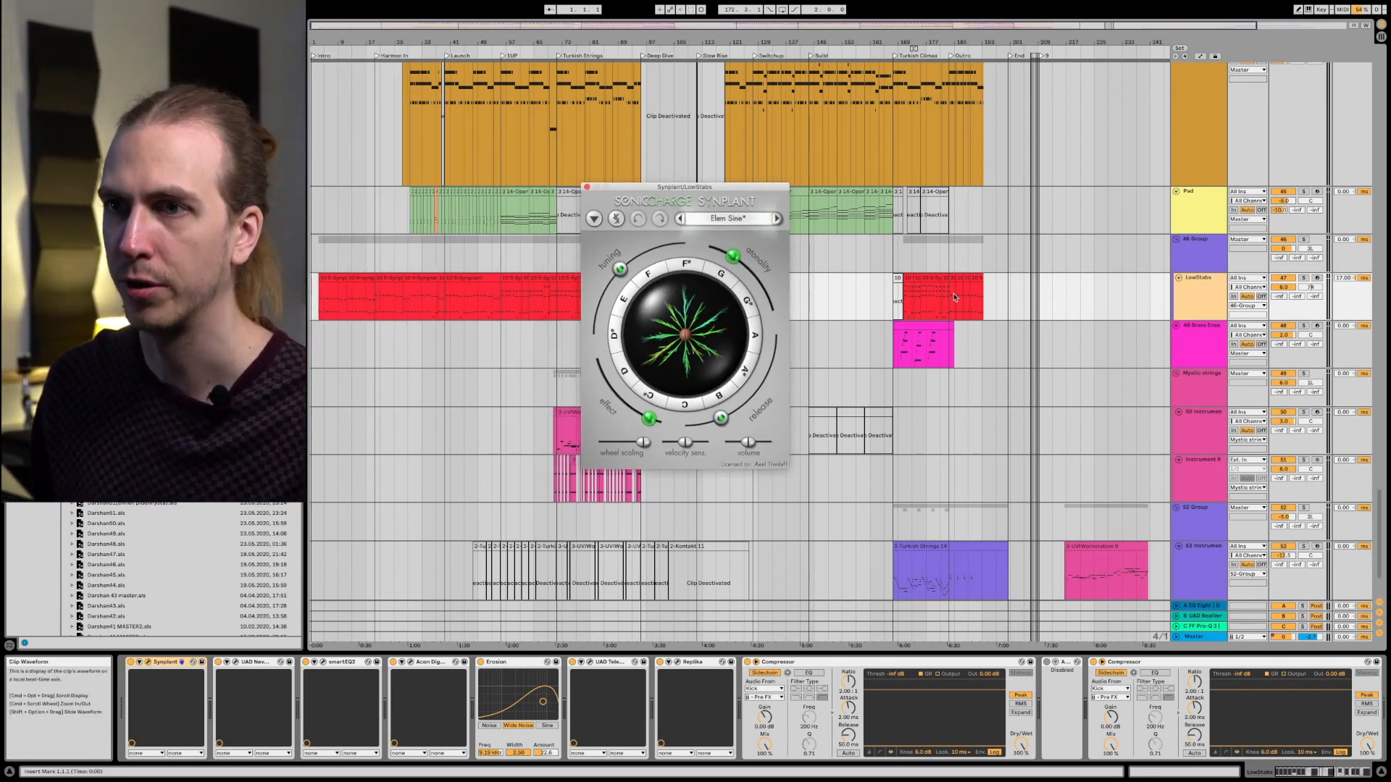
Step: View the LowStabs track's UAD Neve and smartEQ2 windows, adjusting the smartEQ2 filter to 1349, 42% and 73% before closing it
left_click(236, 662)
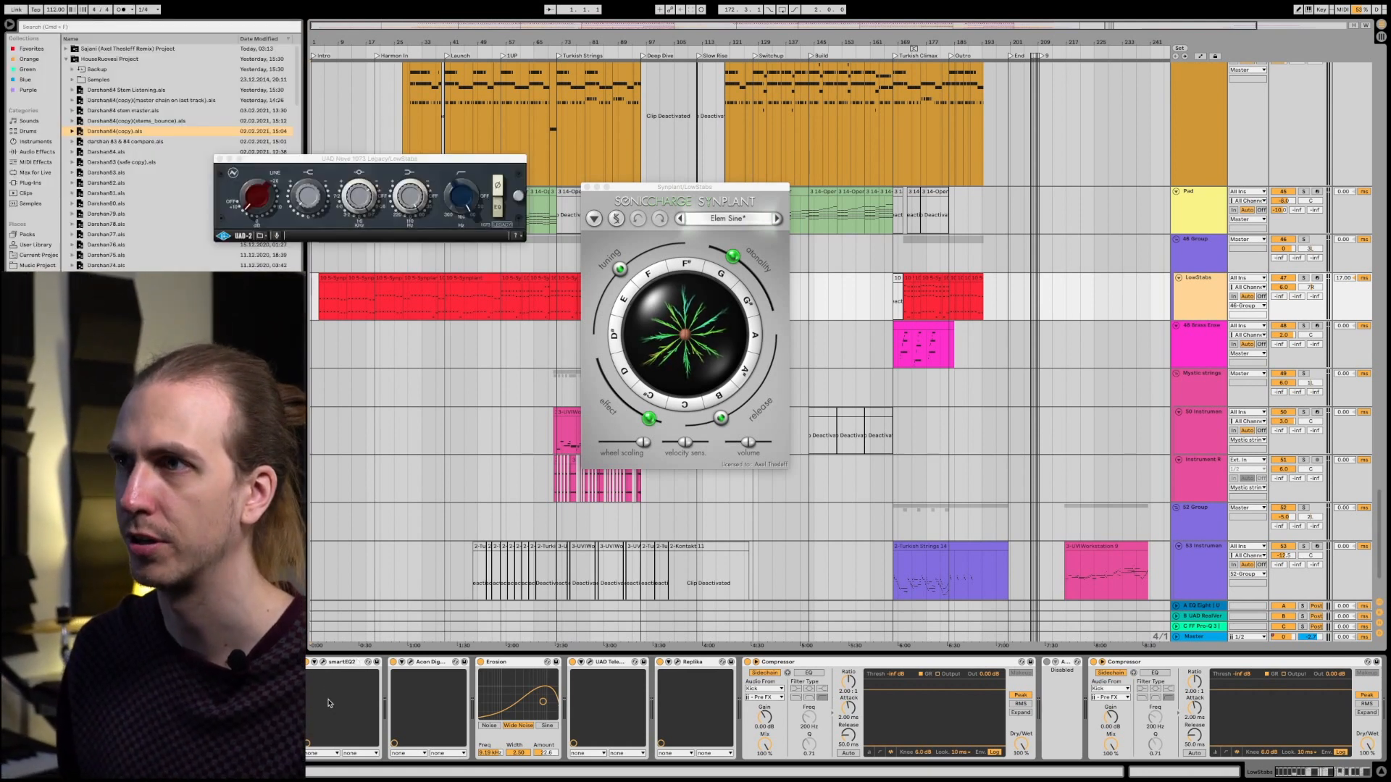
left_click(324, 662)
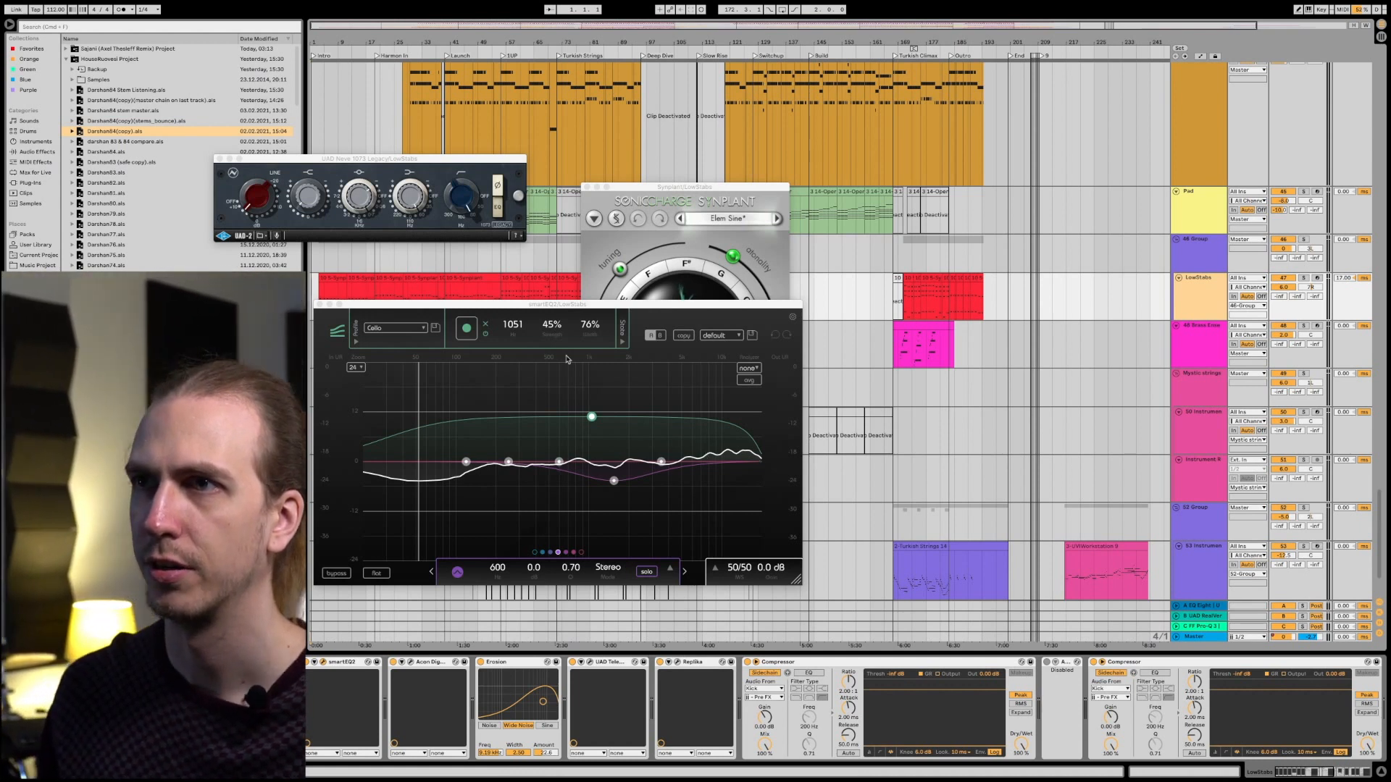
left_click_drag(557, 327, 517, 348)
mouse_move(414, 432)
left_mouse_down()
mouse_move(481, 436)
mouse_move(452, 441)
left_mouse_up()
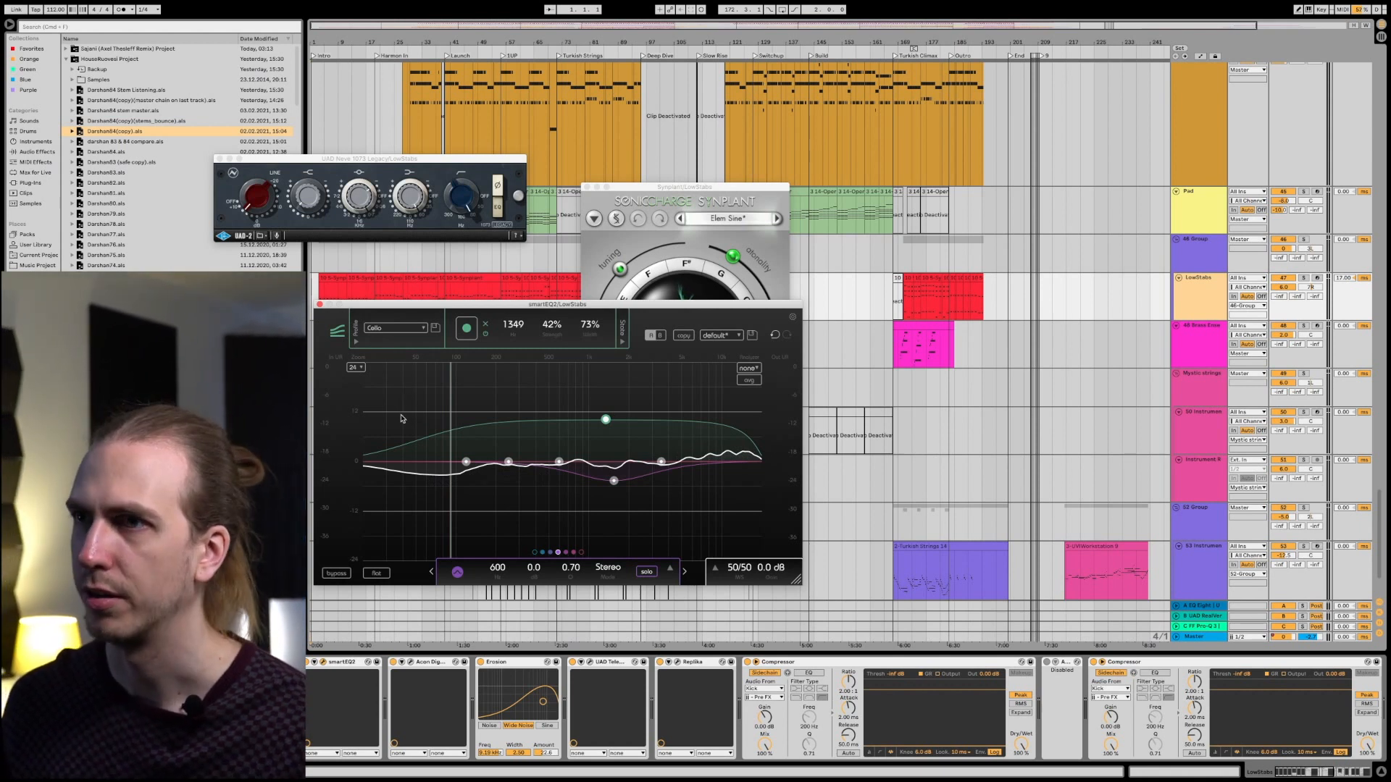
left_click(320, 305)
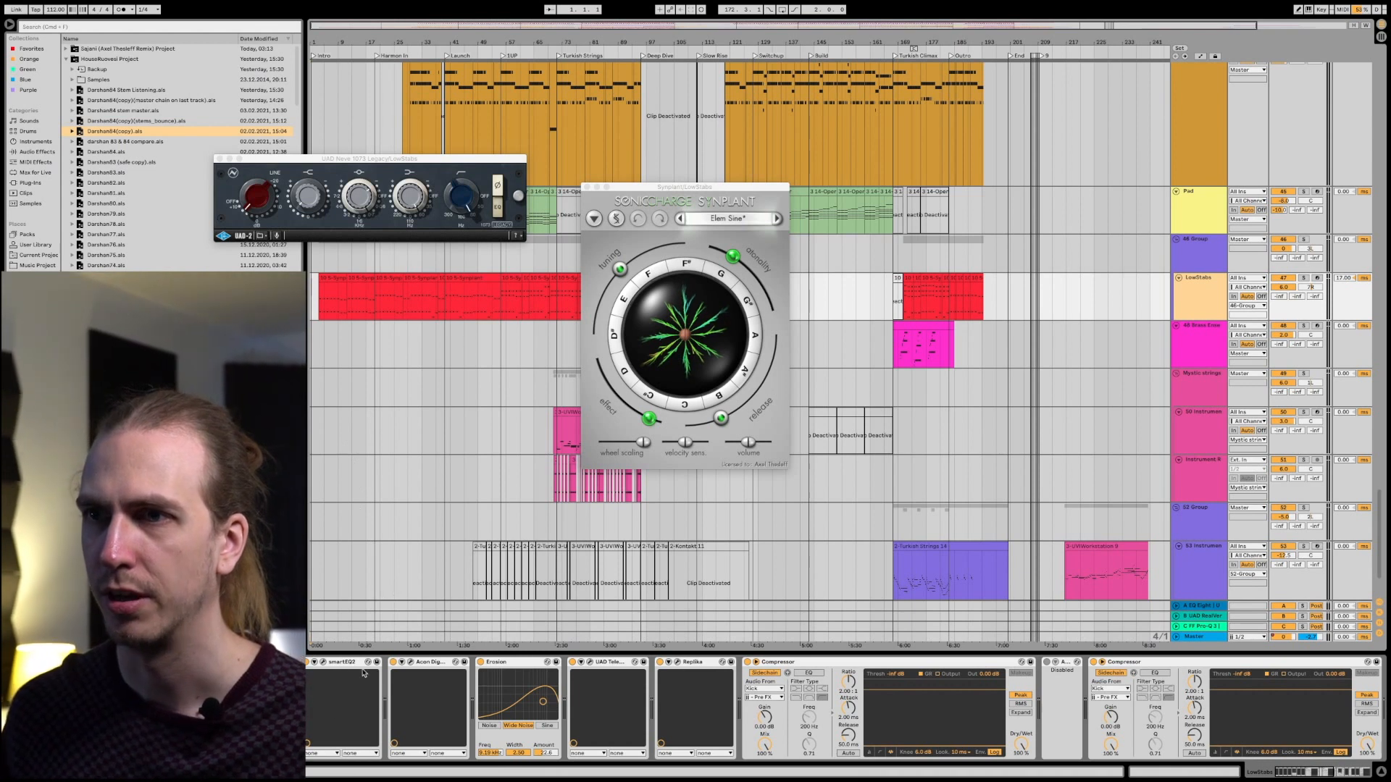
Step: Examine Acon Digital Multiply, Erosion, the Teletronix Leveling Amplifier, Replika and the remaining devices in the LowStabs chain
left_click(412, 663)
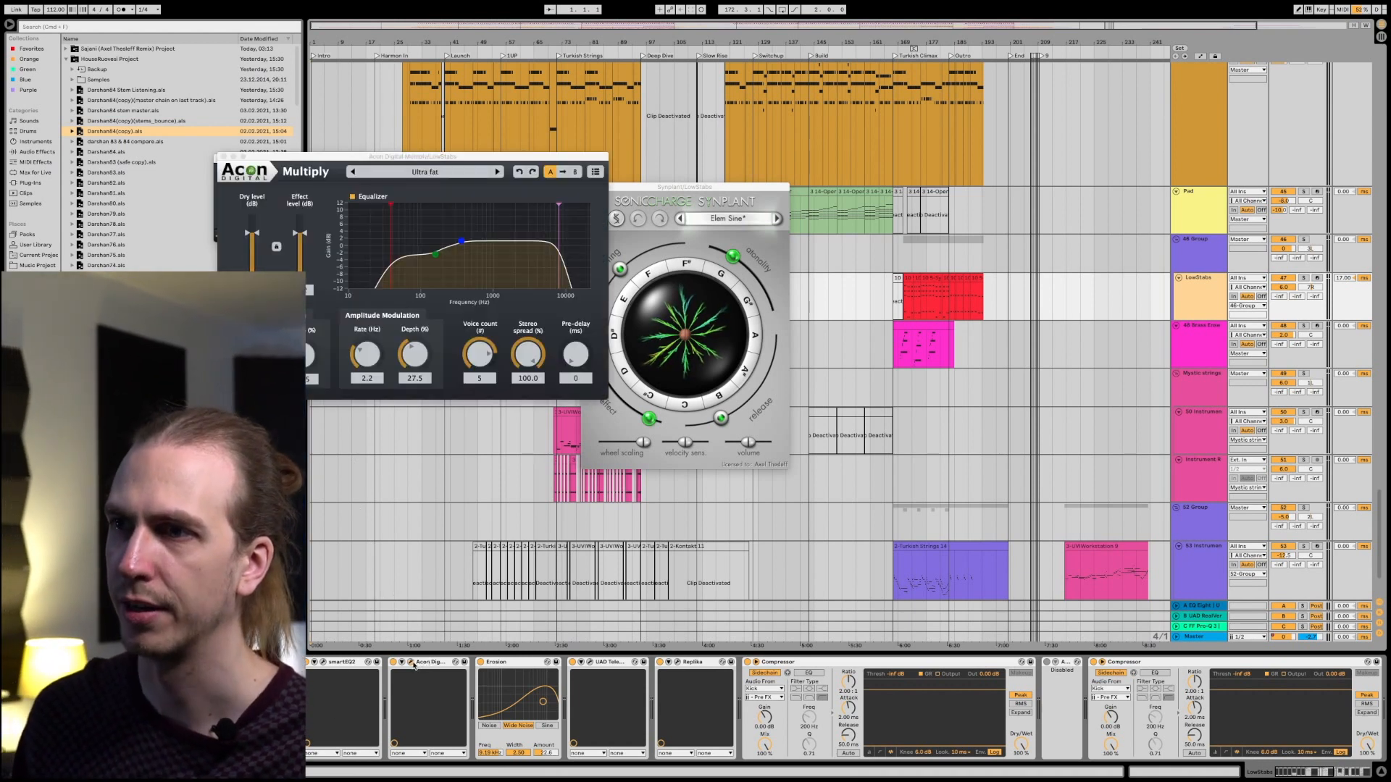
left_click(412, 663)
left_click(519, 664)
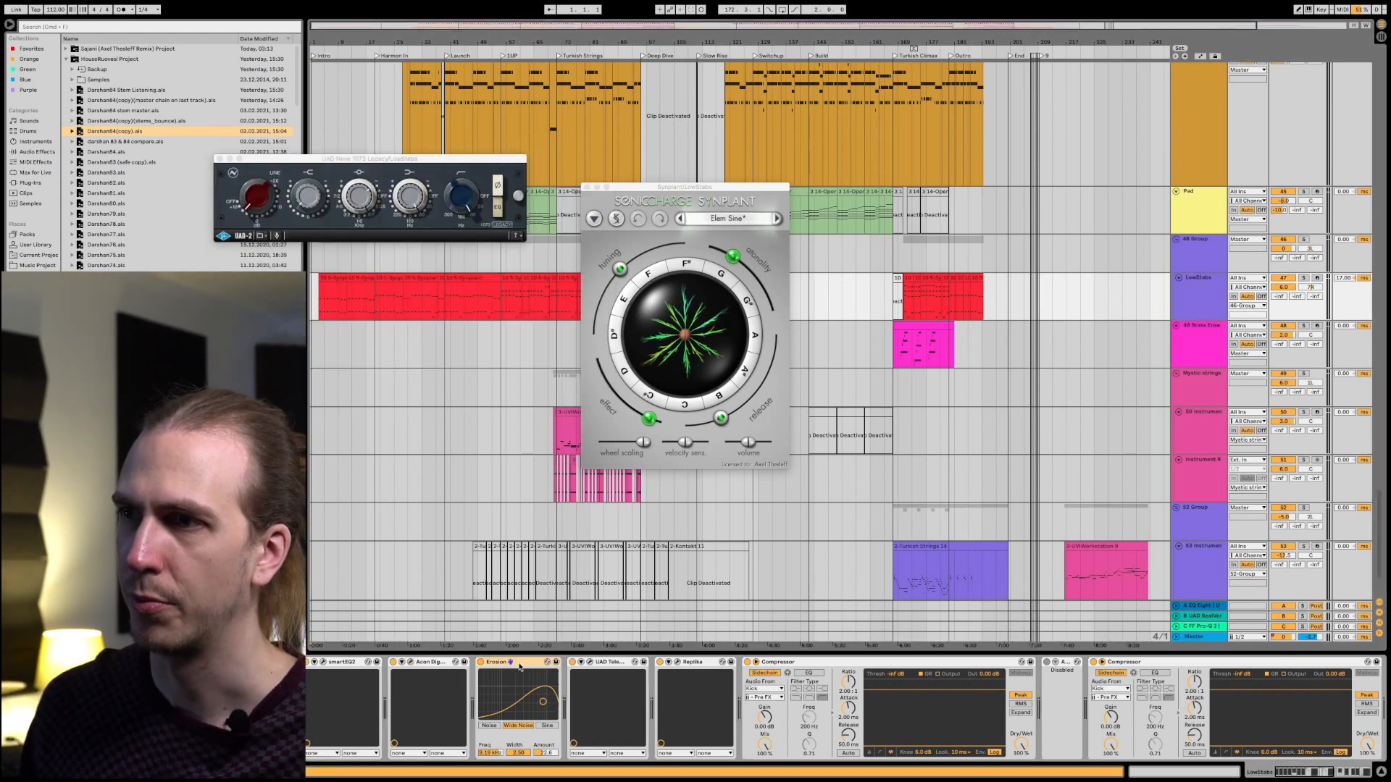
left_click(594, 662)
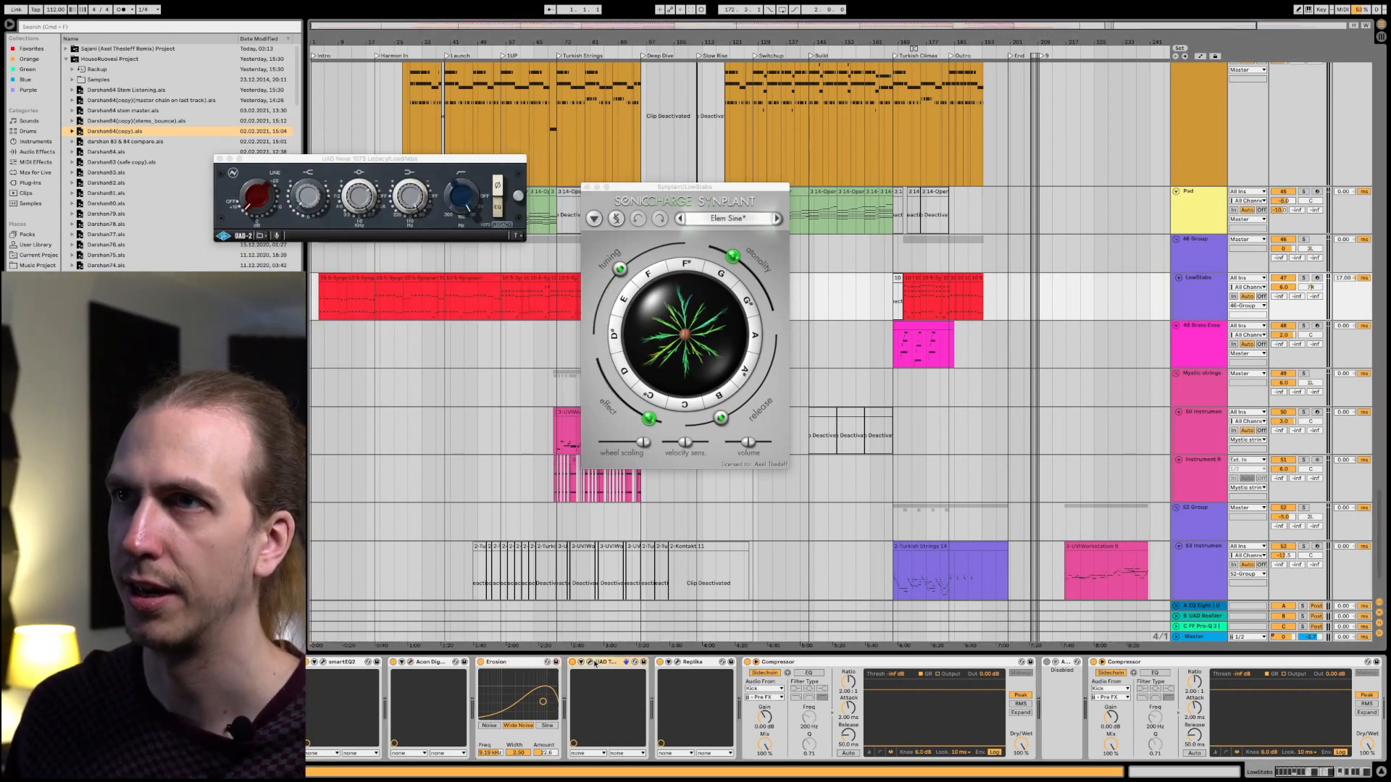
left_click(590, 662)
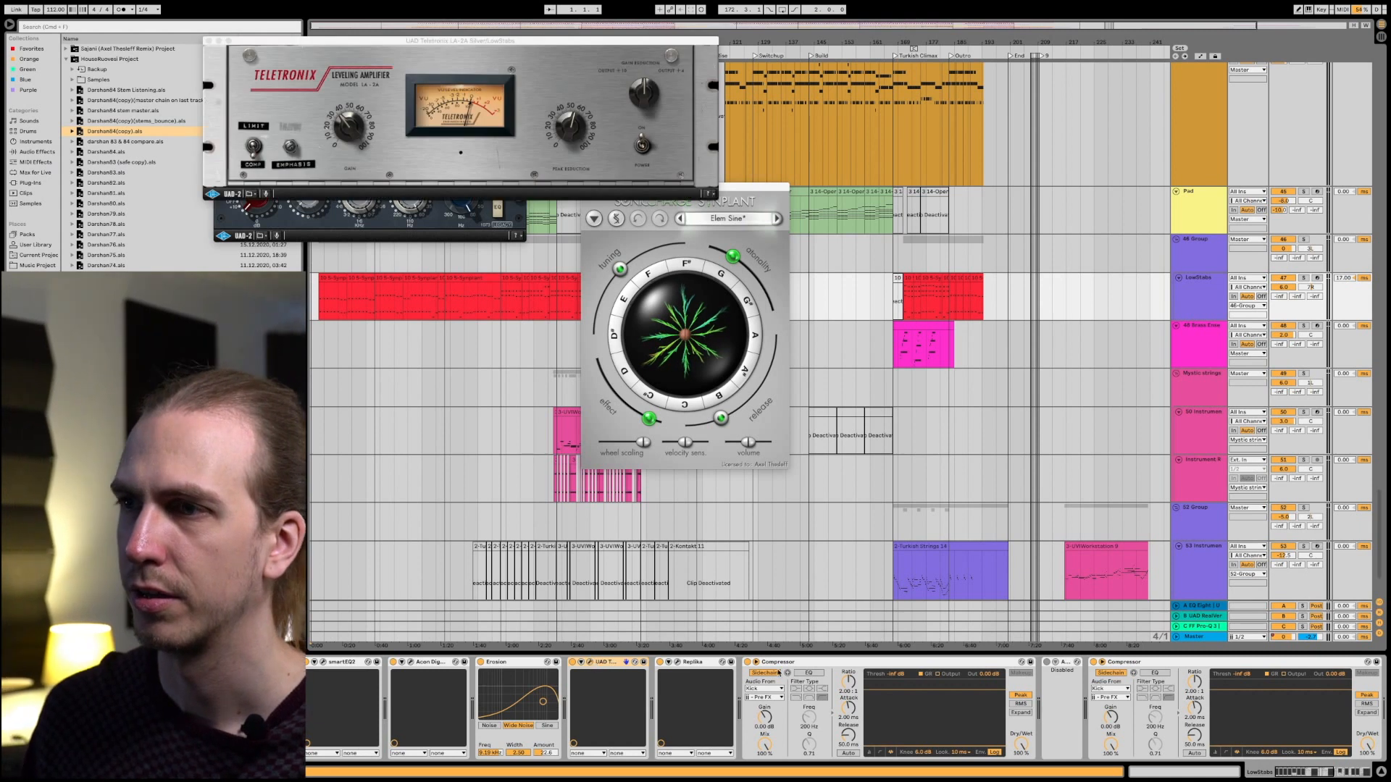
left_click(679, 662)
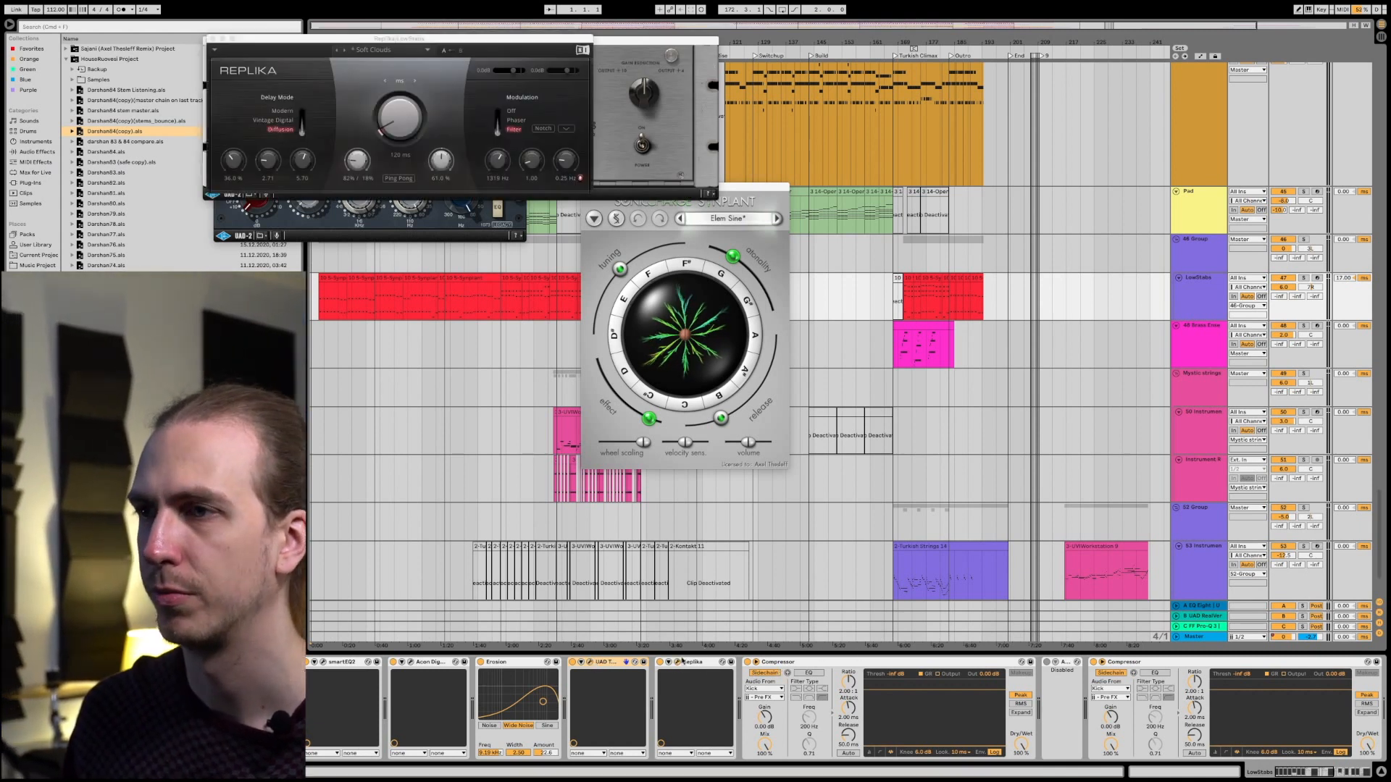
left_click(679, 662)
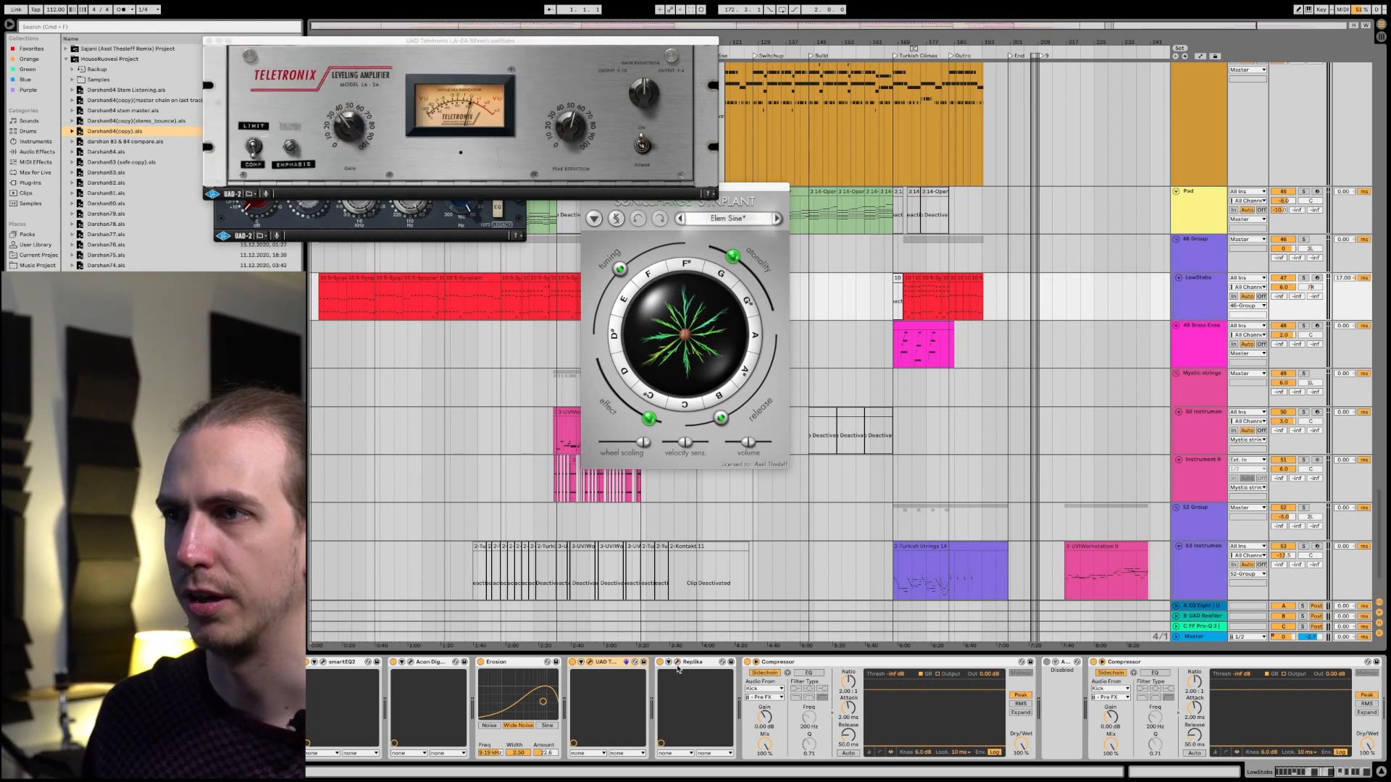
left_click(590, 663)
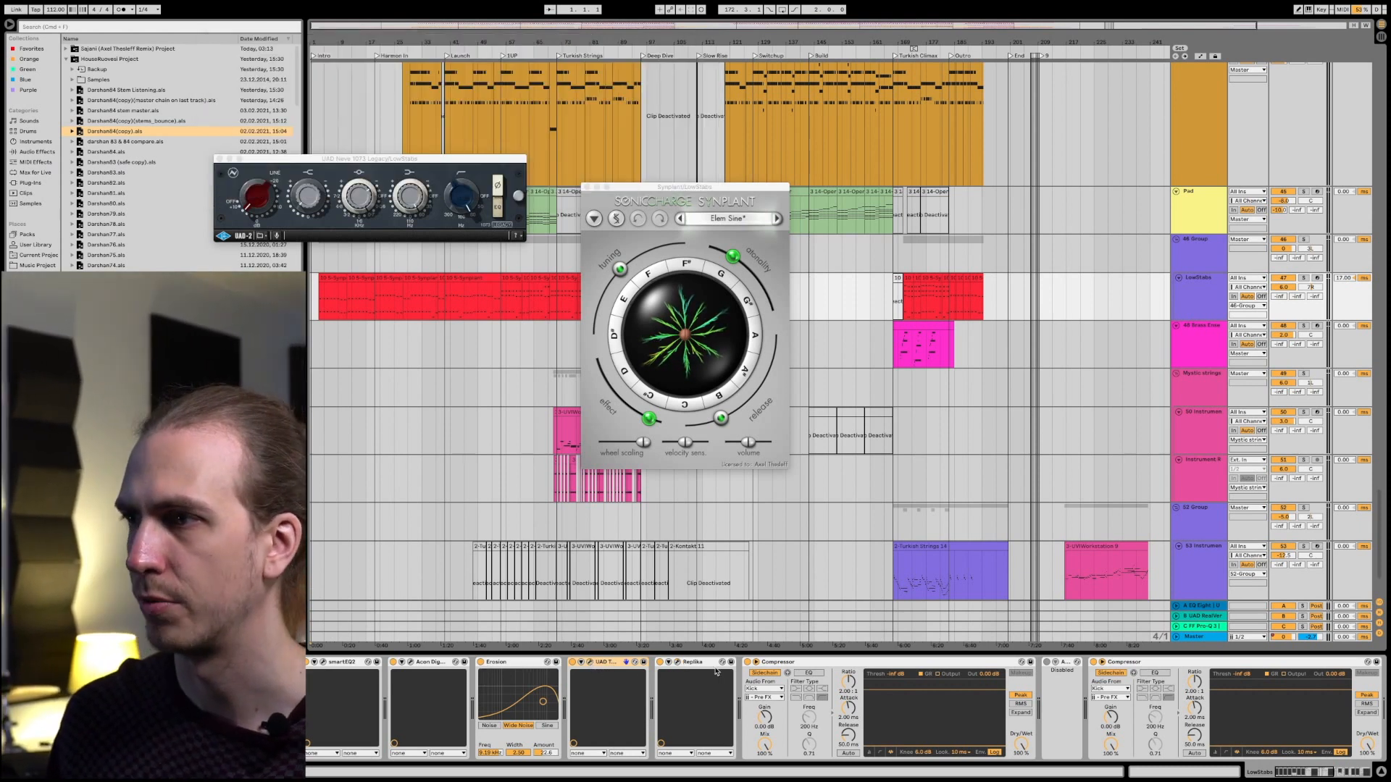
scroll(942, 717, "right", 10)
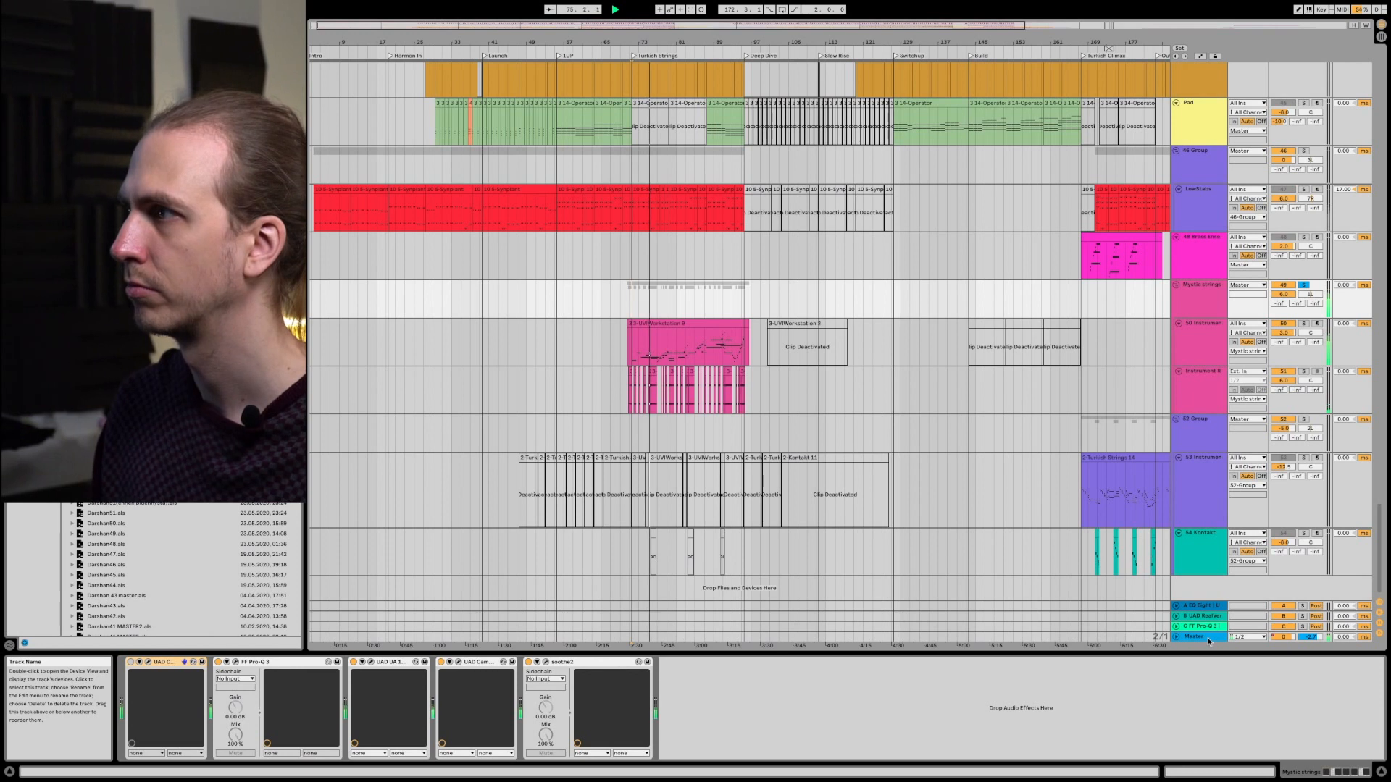
Step: Solo the 50 Instrument Rack track in the Mystic strings group and select the rack's first UVIWorkstation chain
left_click(1202, 340)
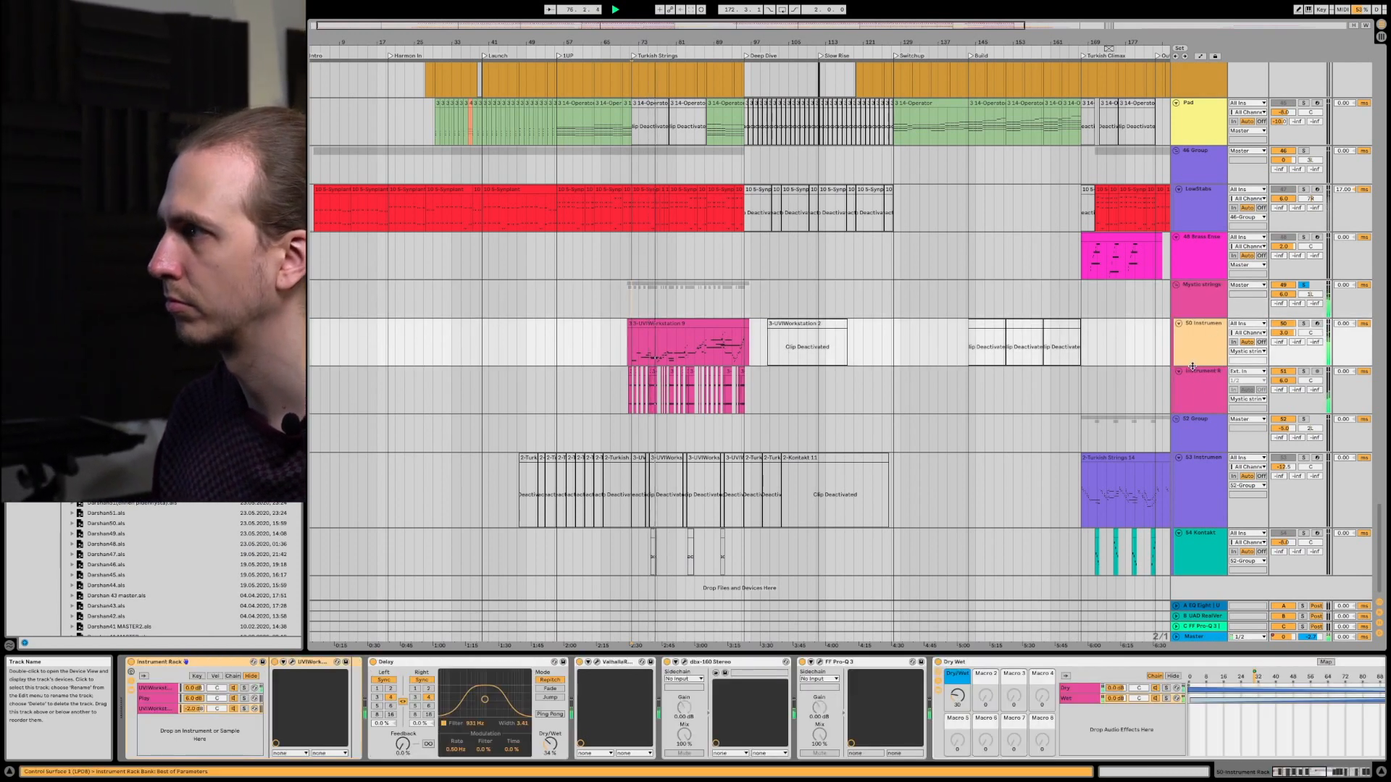
left_click(1303, 324)
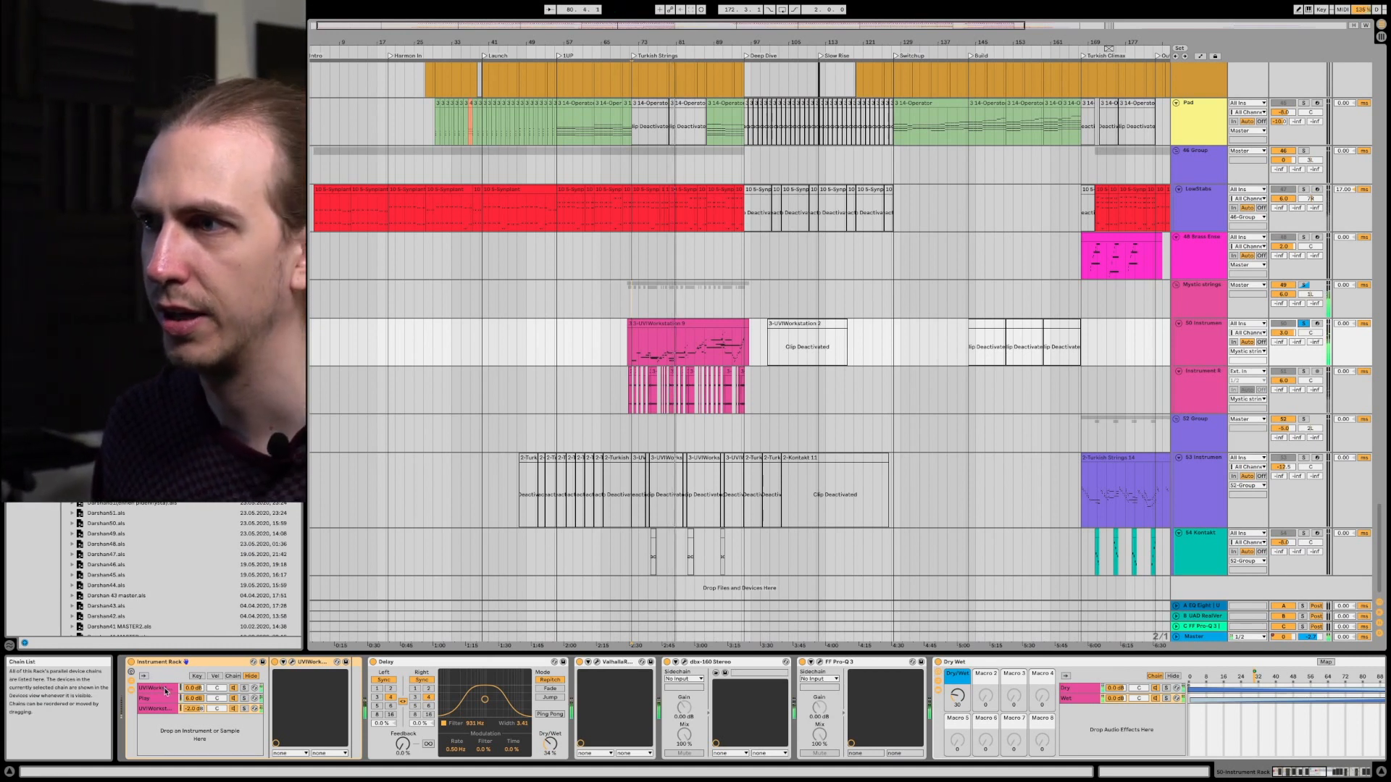
left_click(166, 689)
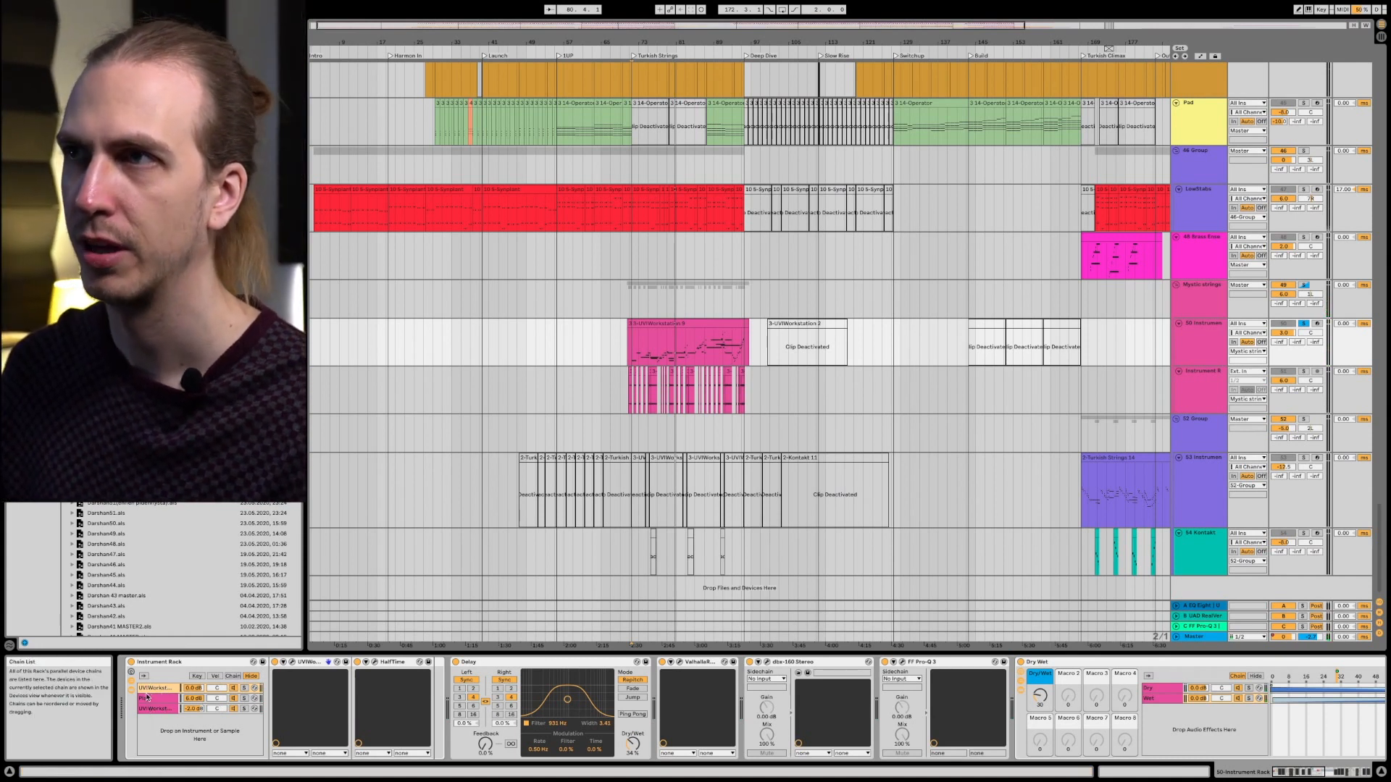
Step: View the first chain's UVIWorkstation Baglamas instrument, solo that chain in the rack and play it
left_click(292, 664)
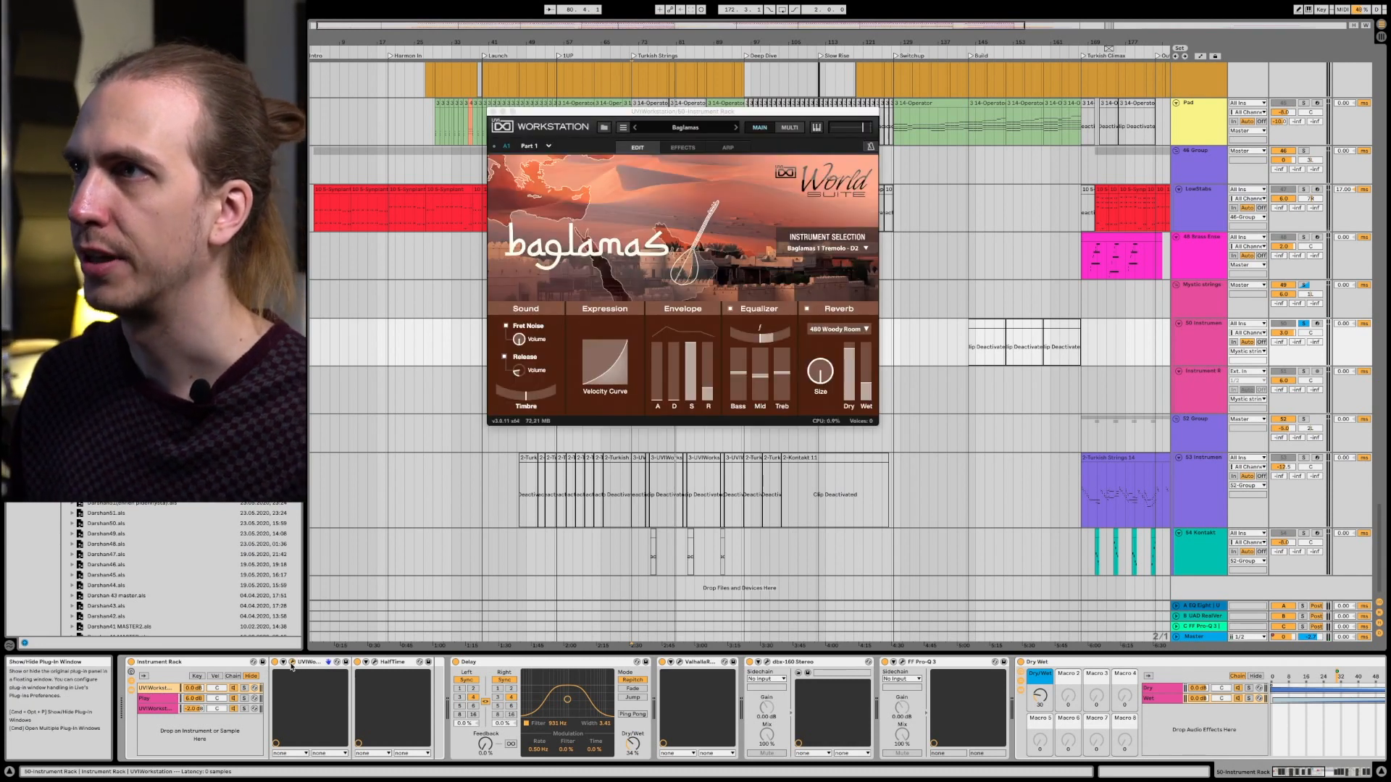
left_click_drag(807, 116, 749, 265)
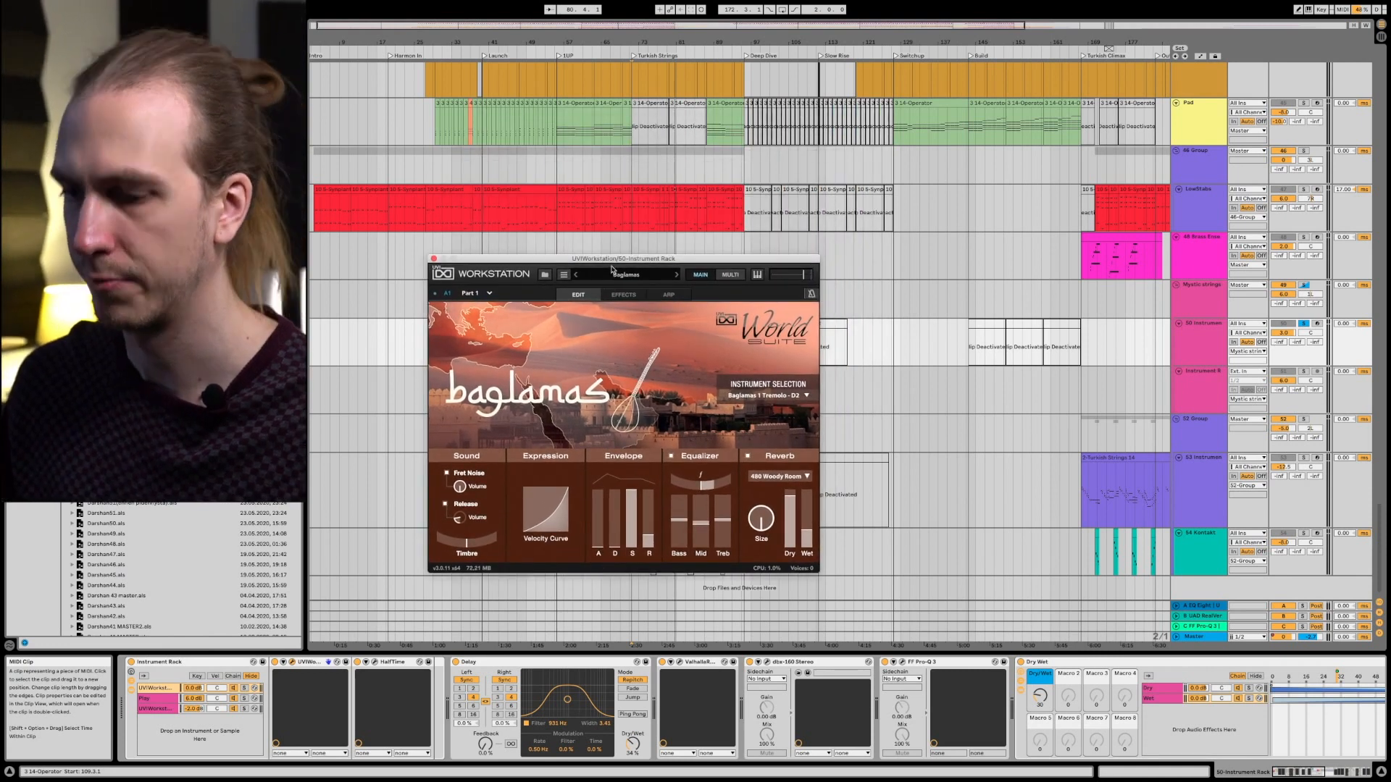
left_click_drag(612, 264, 681, 274)
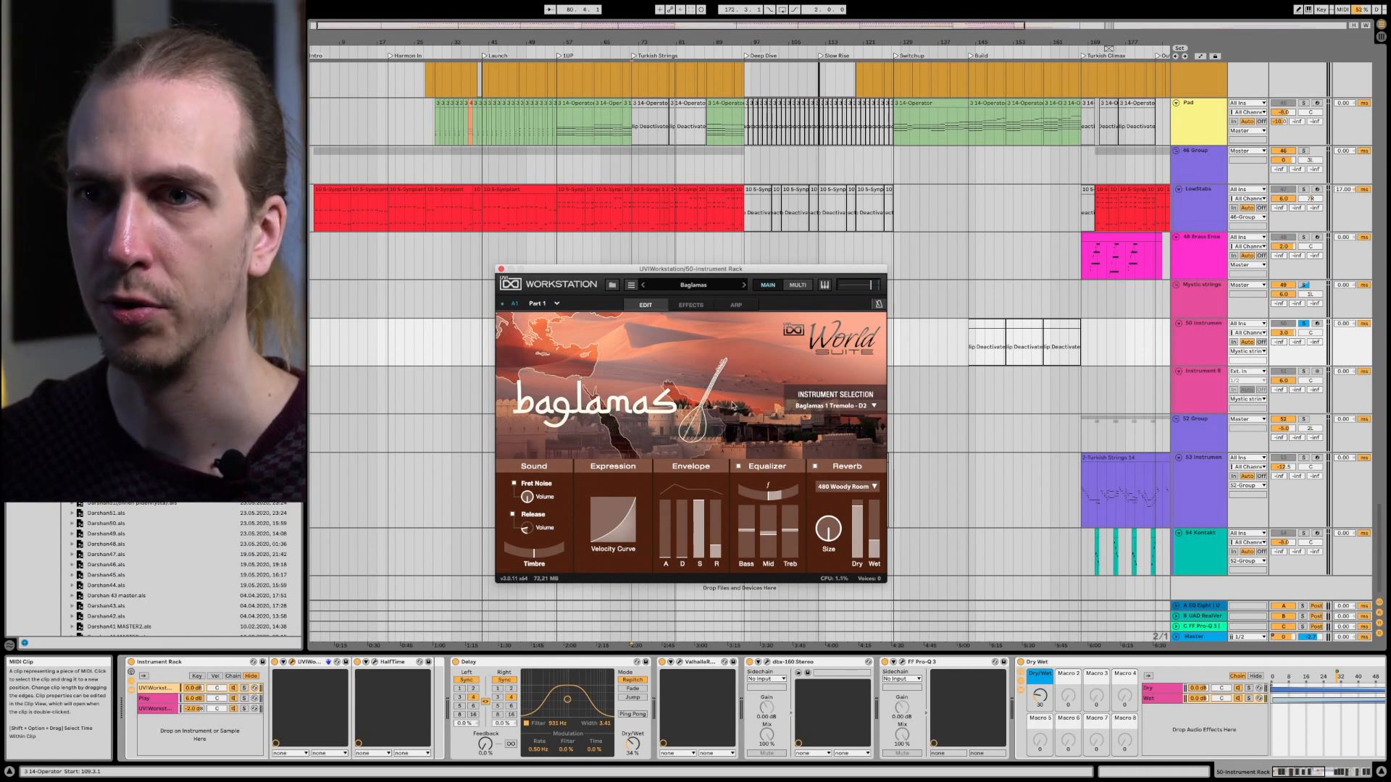
left_click(244, 688)
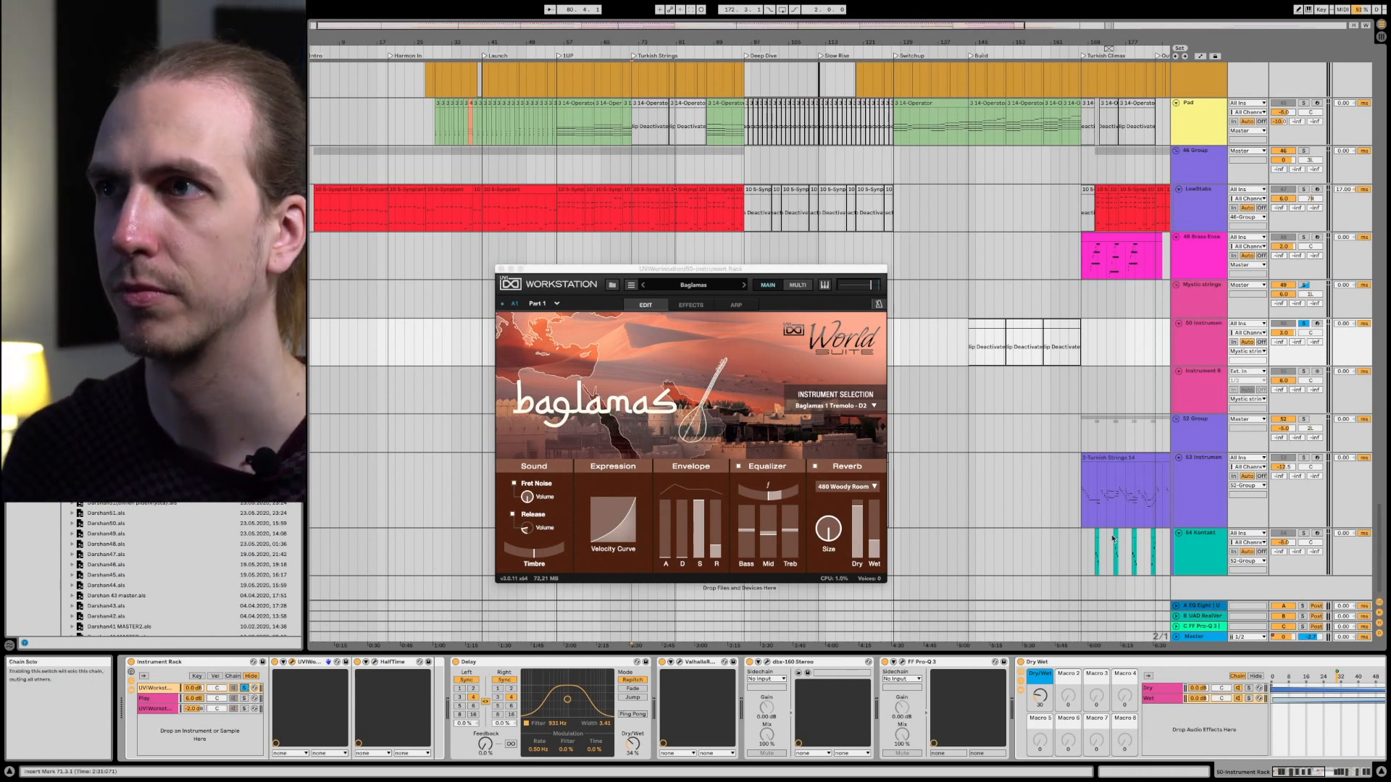
key("space")
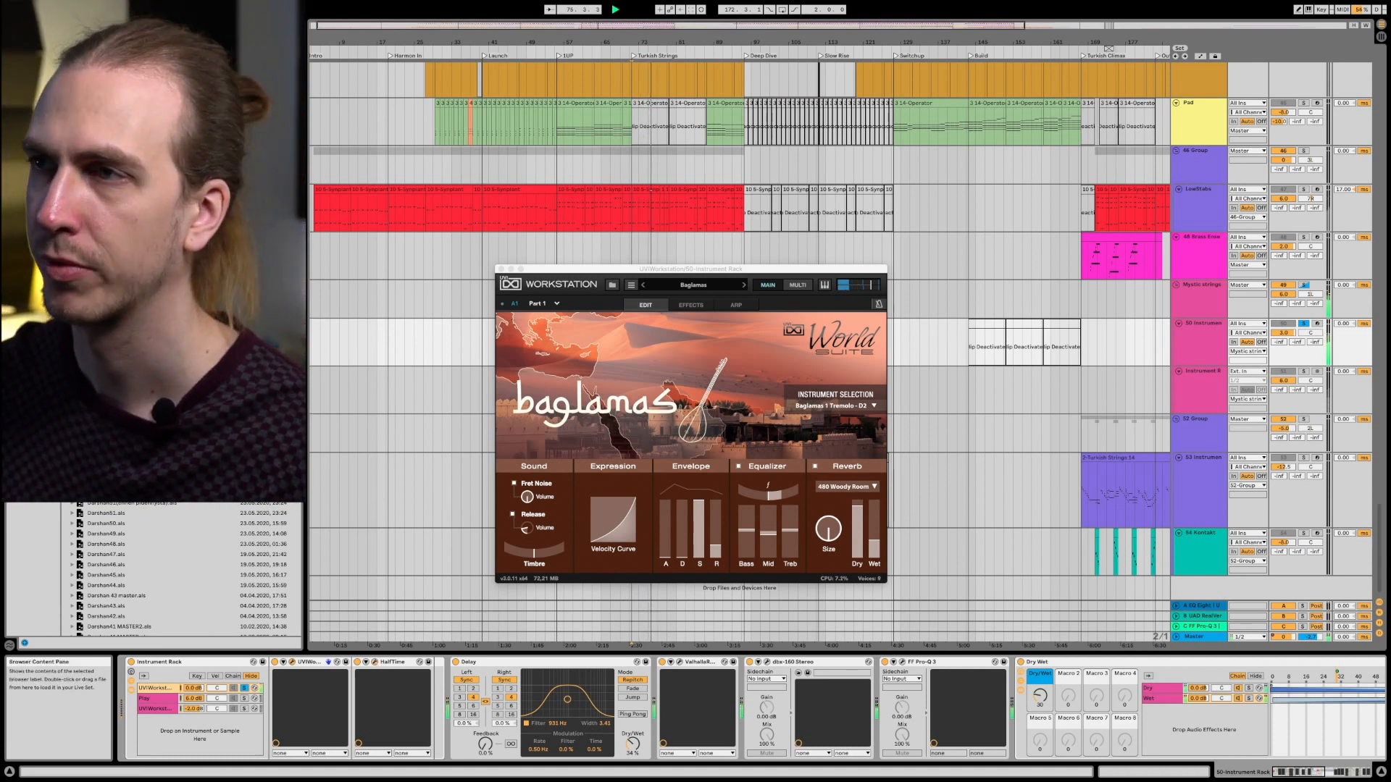
Step: Bring the HalfTime window into view, stop playback, compare the 1/8 and 1/16 loop lengths and set 1/16
left_click_drag(196, 125, 675, 143)
key("space")
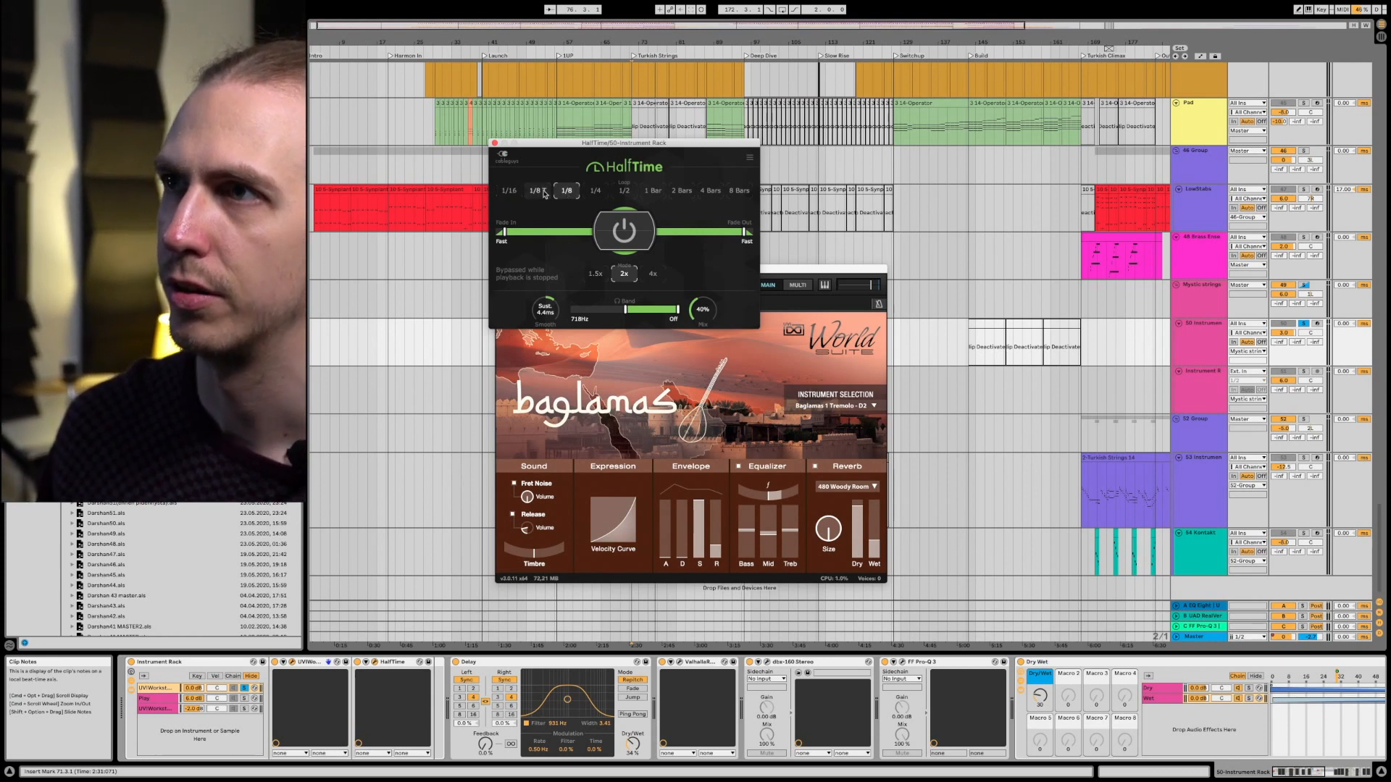
left_click(510, 193)
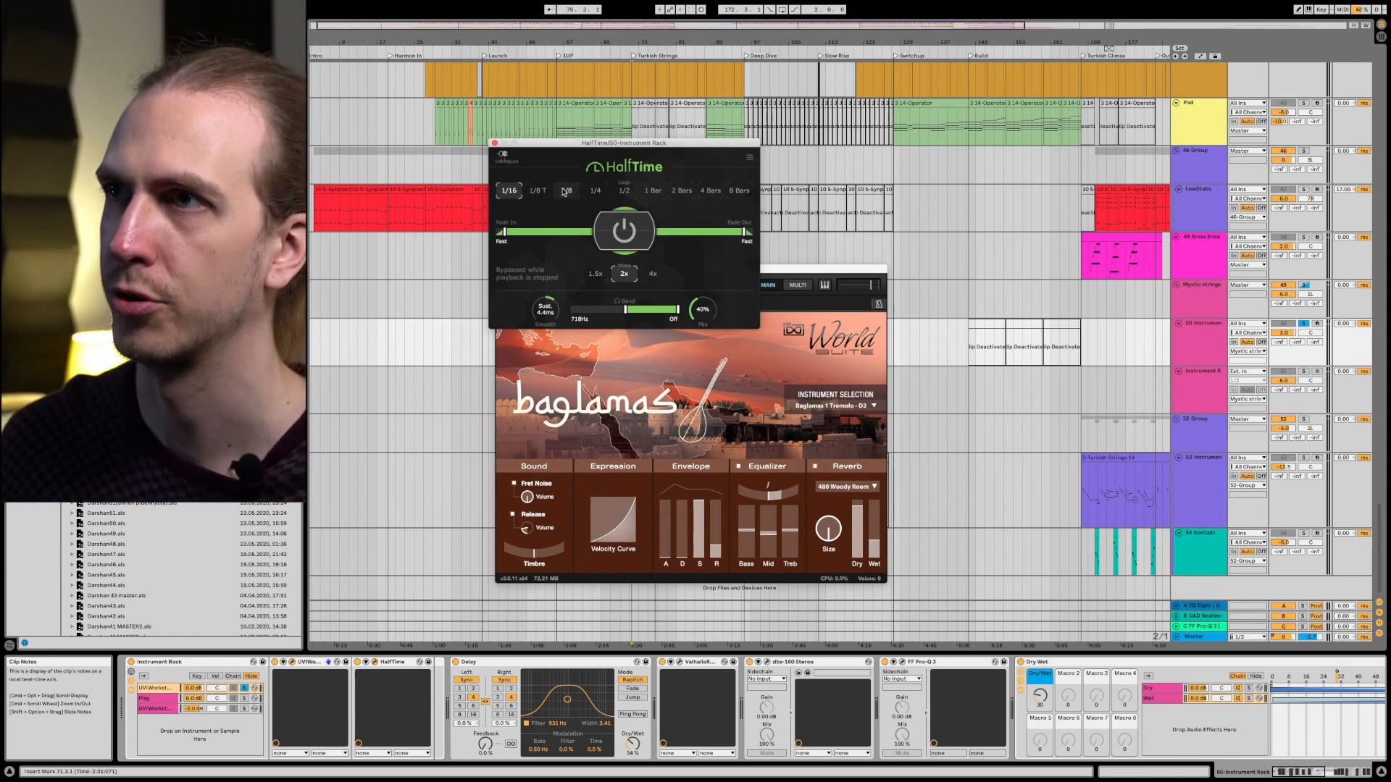
left_click(564, 192)
left_click(520, 194)
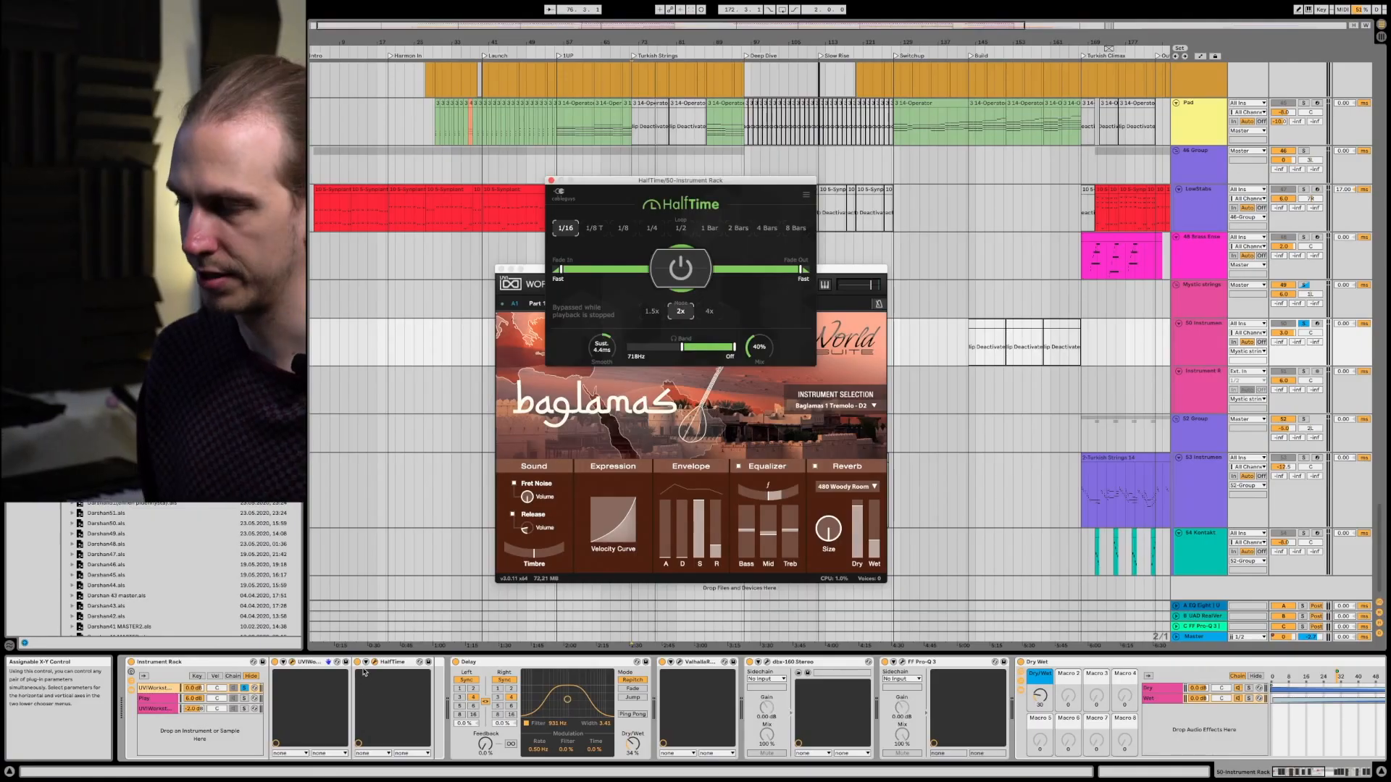
Step: Bypass and re-enable HalfTime on the Baglamas chain during playback to compare the sound, then stop playback
left_click(357, 663)
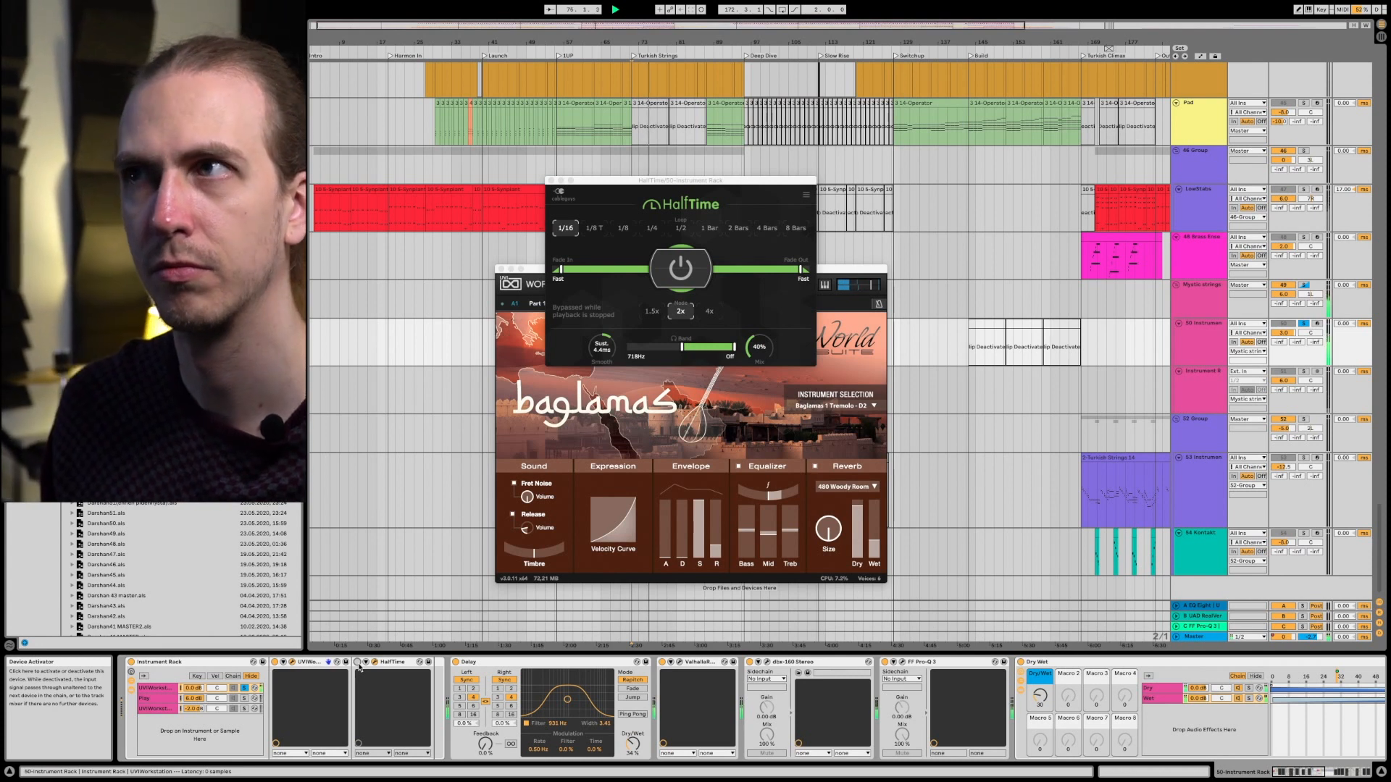
left_click(357, 663)
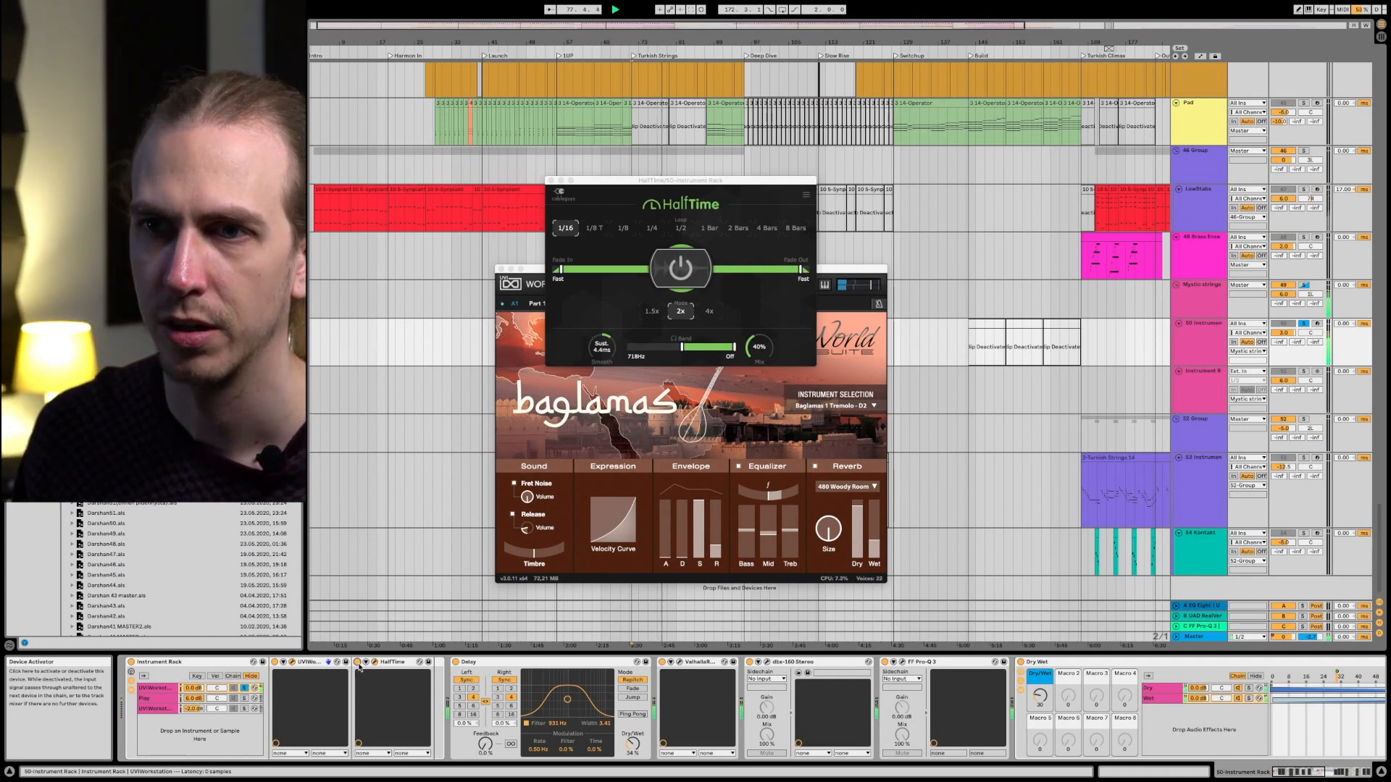
key("space")
Step: Audition the rack's Play chain, viewing its Hollywood Strings instrument and the UAD SPL Transient Designer
left_click(165, 697)
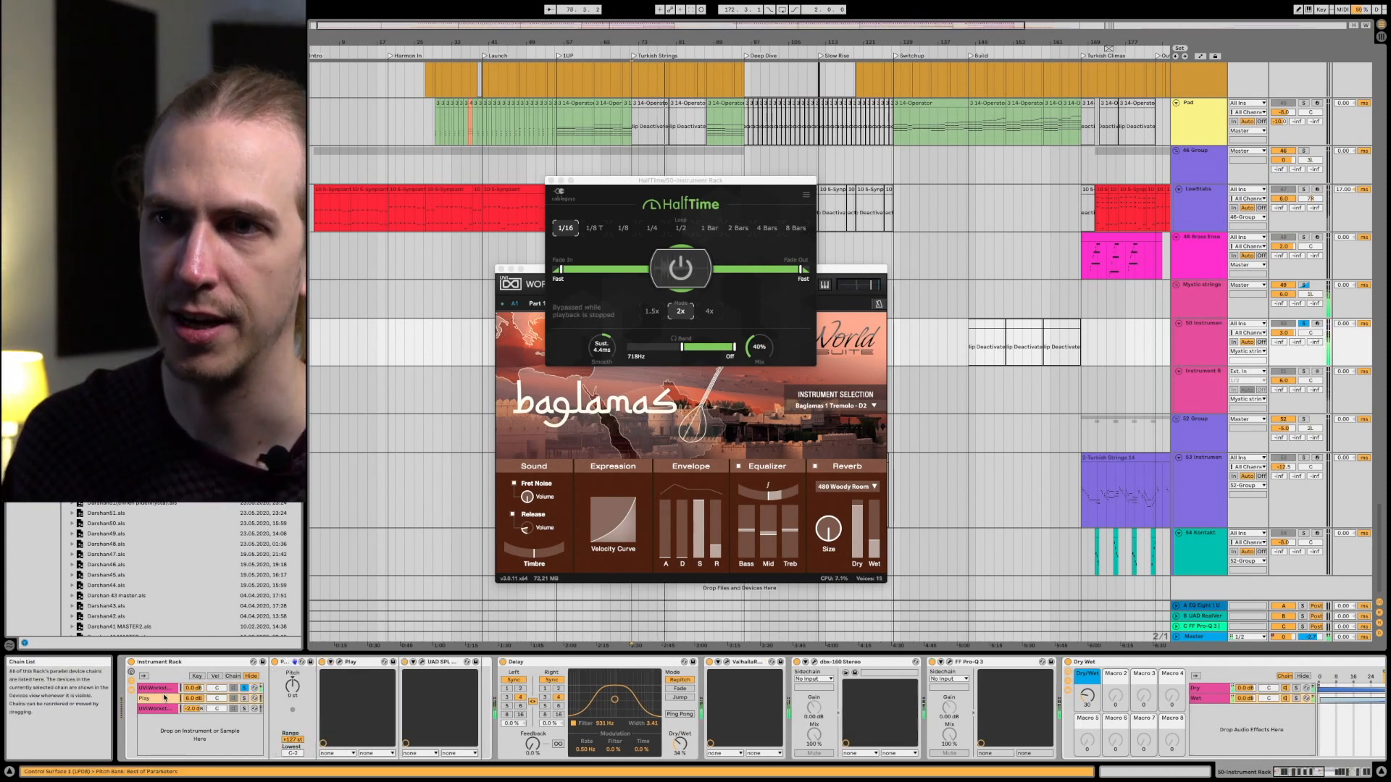
left_click(340, 663)
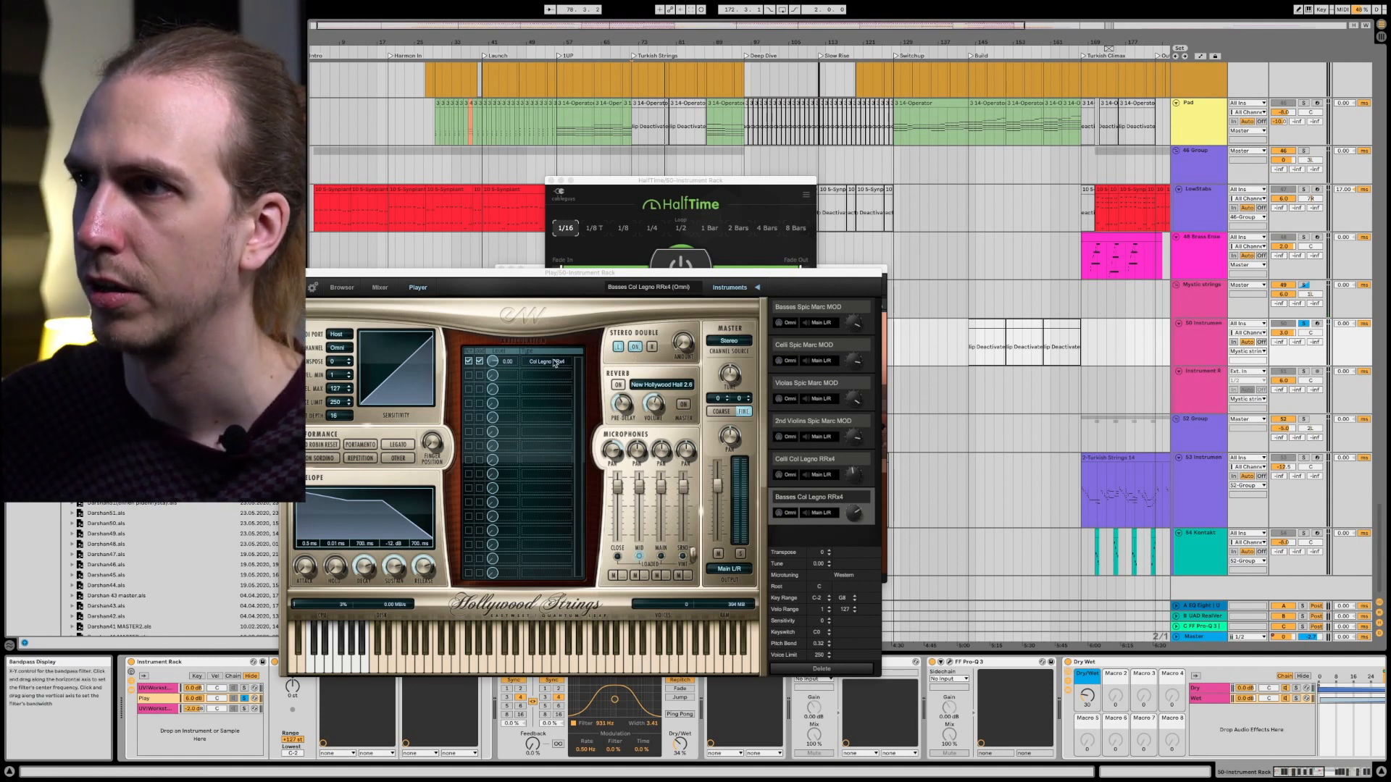
key("space")
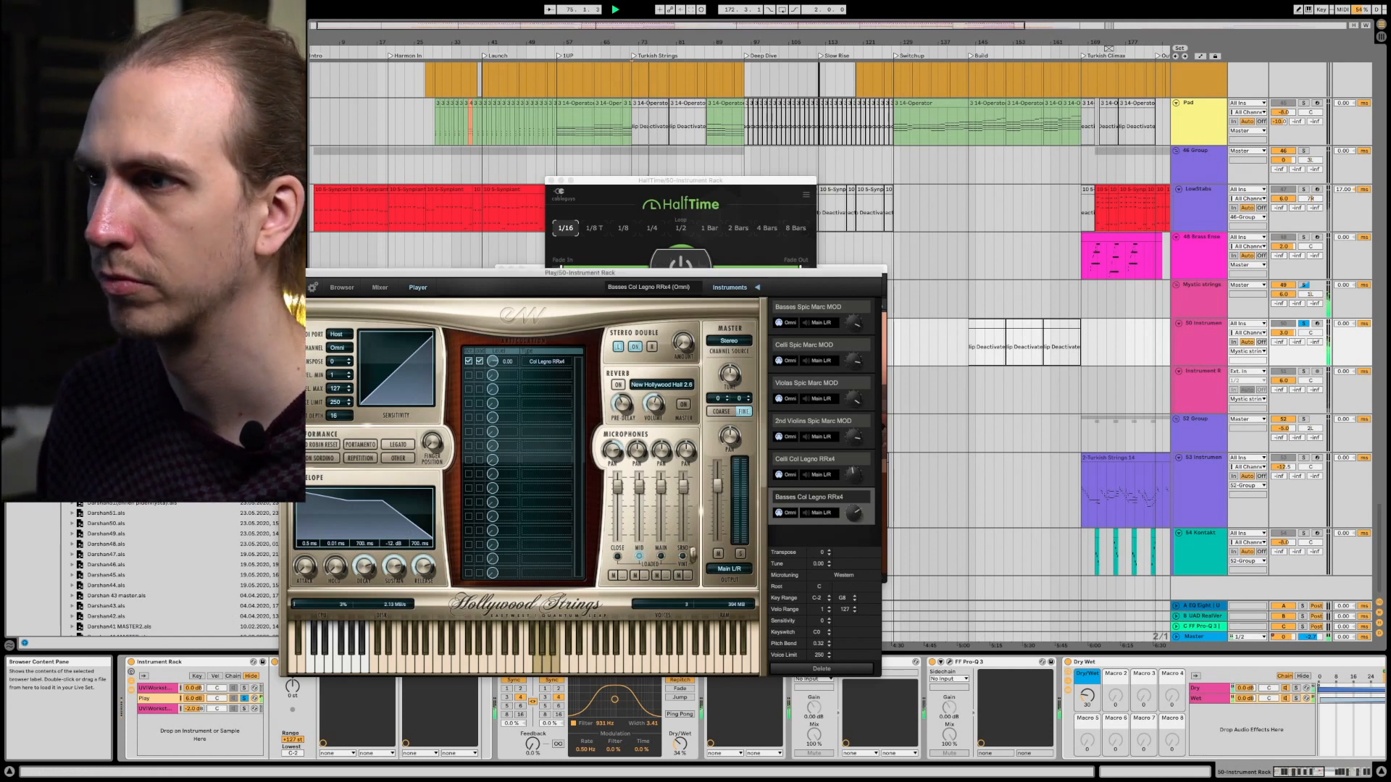
left_click(286, 273)
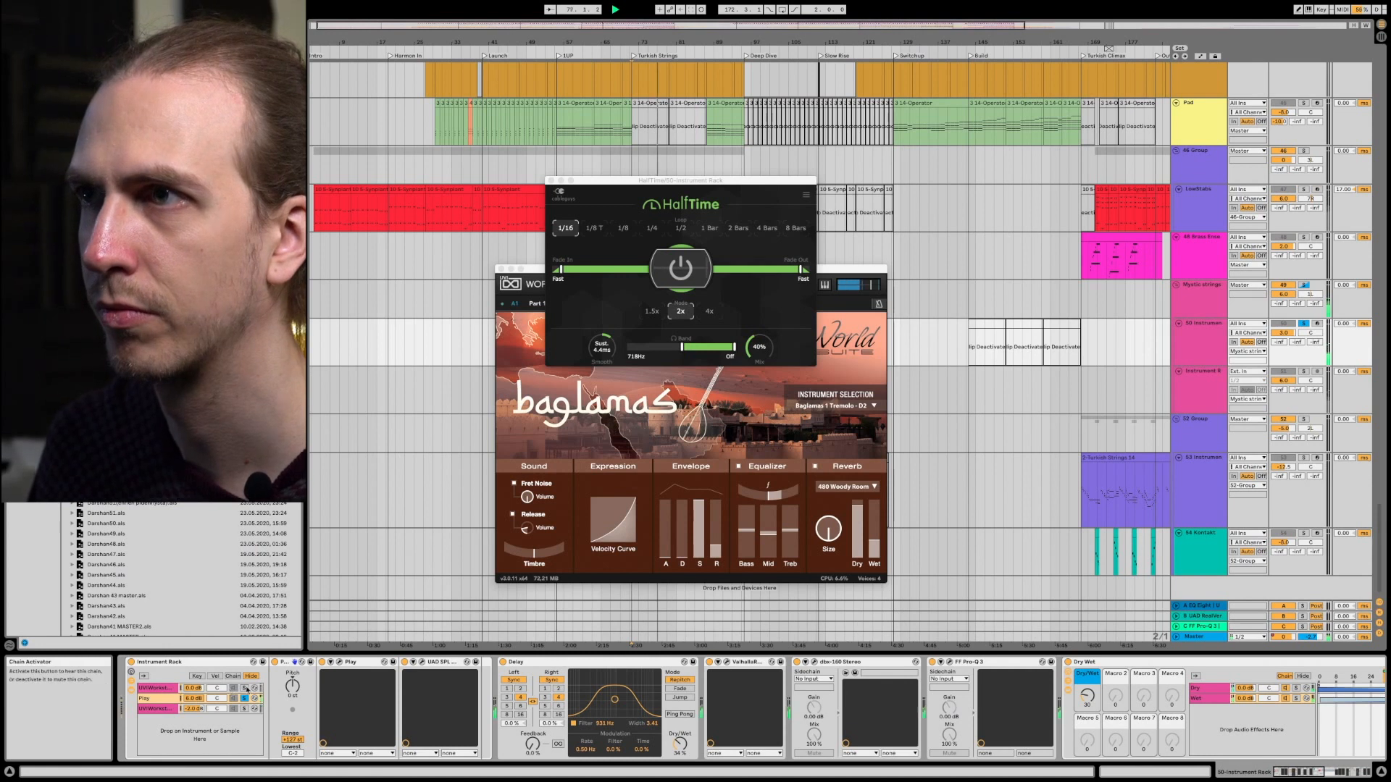
left_click(423, 663)
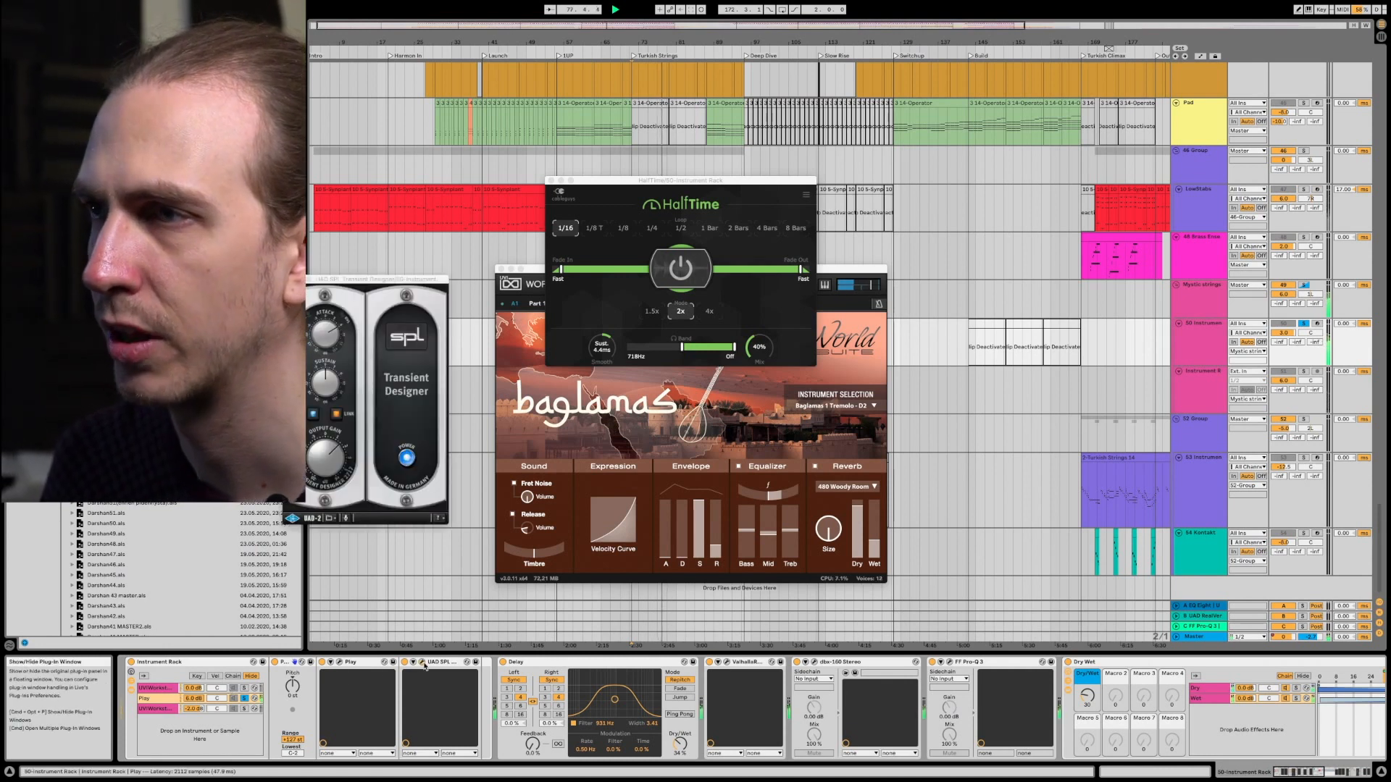
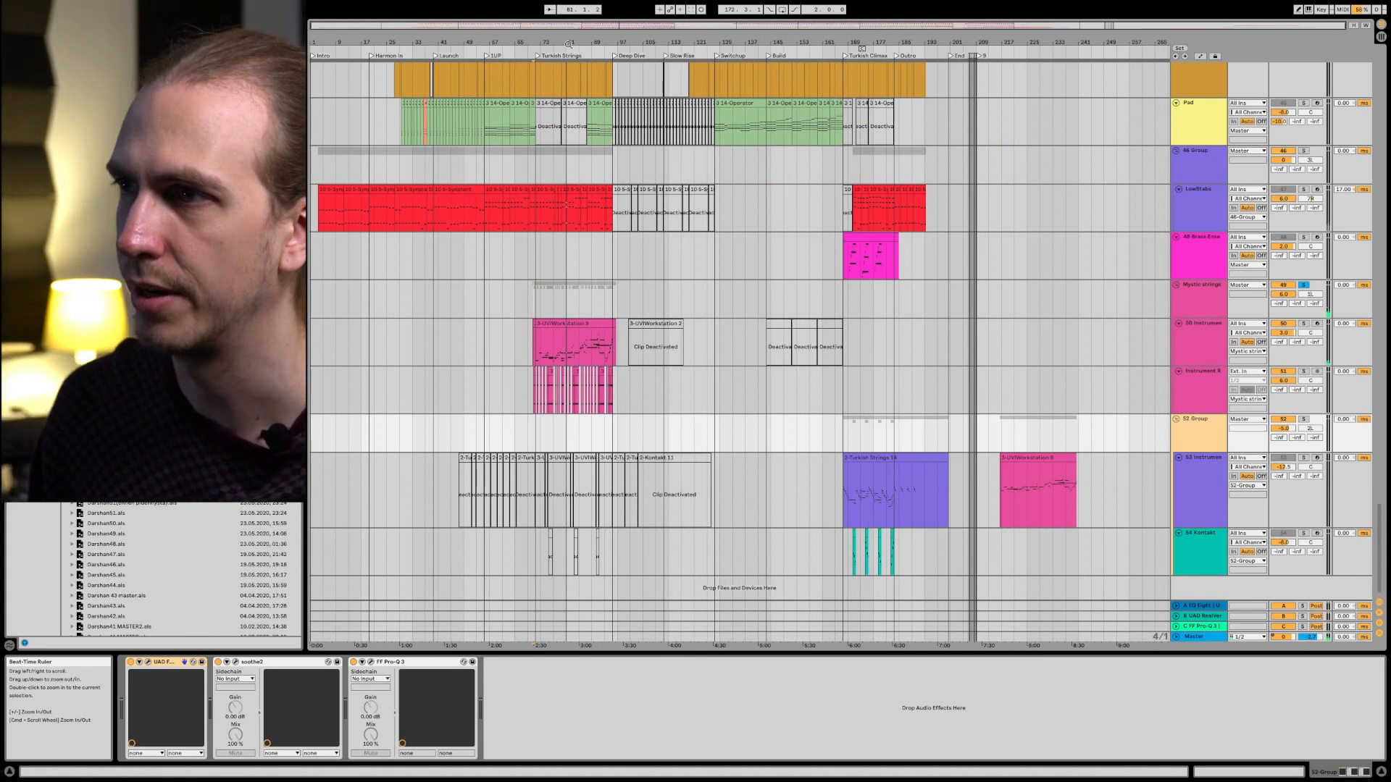
Step: Select the 53-Instrument Rack track at its Turkish Strings clip, focus on the Turkish Climax section and solo the track
left_click(847, 486)
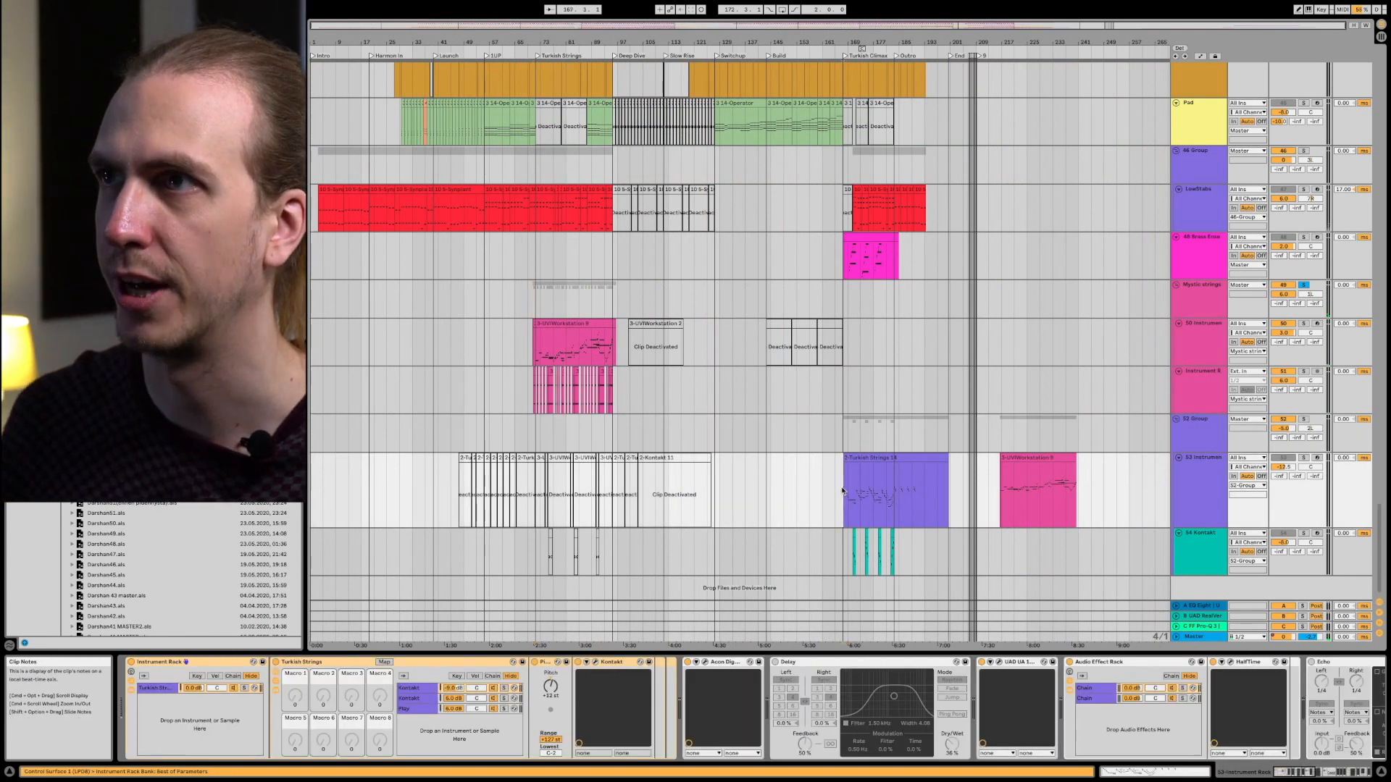
left_click_drag(898, 36, 697, 36)
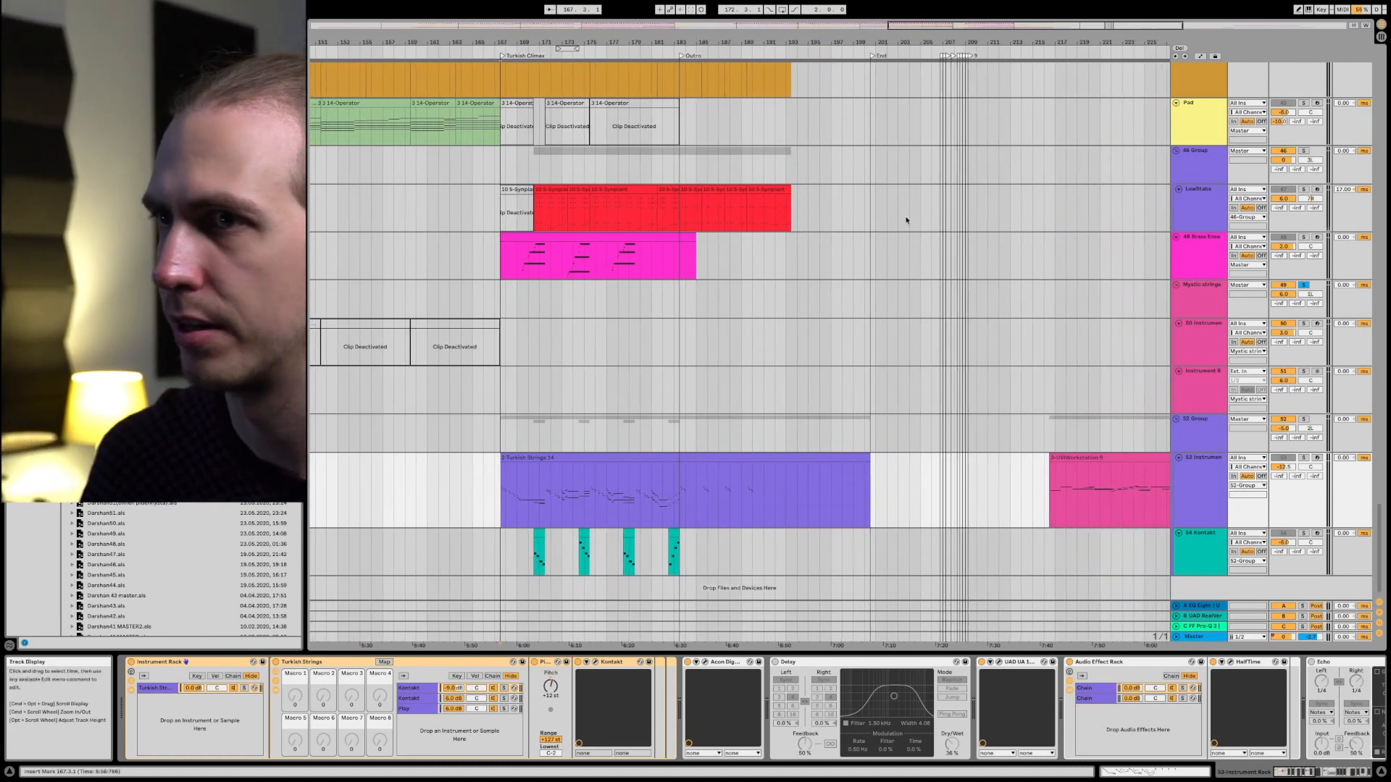
left_click(1302, 458)
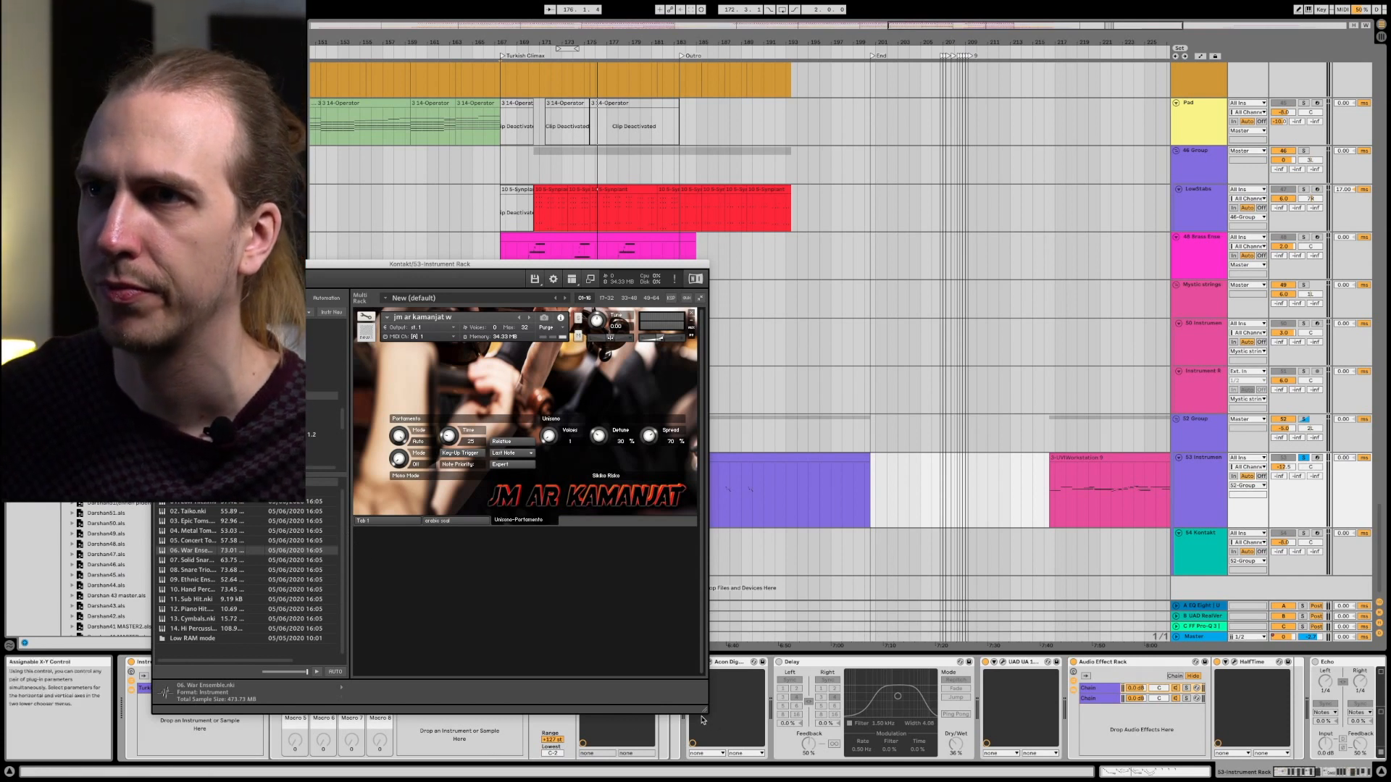
Step: Fit the JM AR Kamanjat Kontakt window in view and solo the first Kontakt chain of the Turkish Strings rack
left_click_drag(706, 713, 702, 568)
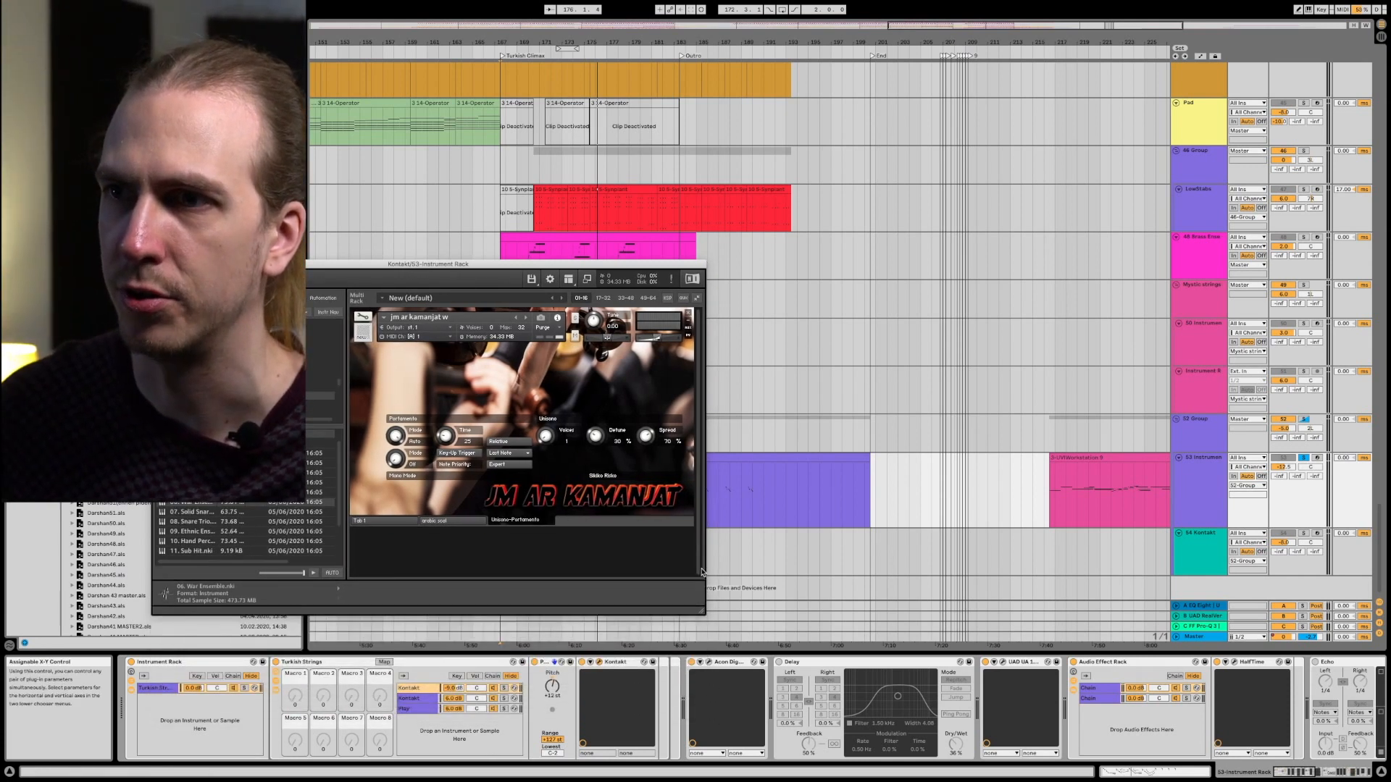
left_click(504, 688)
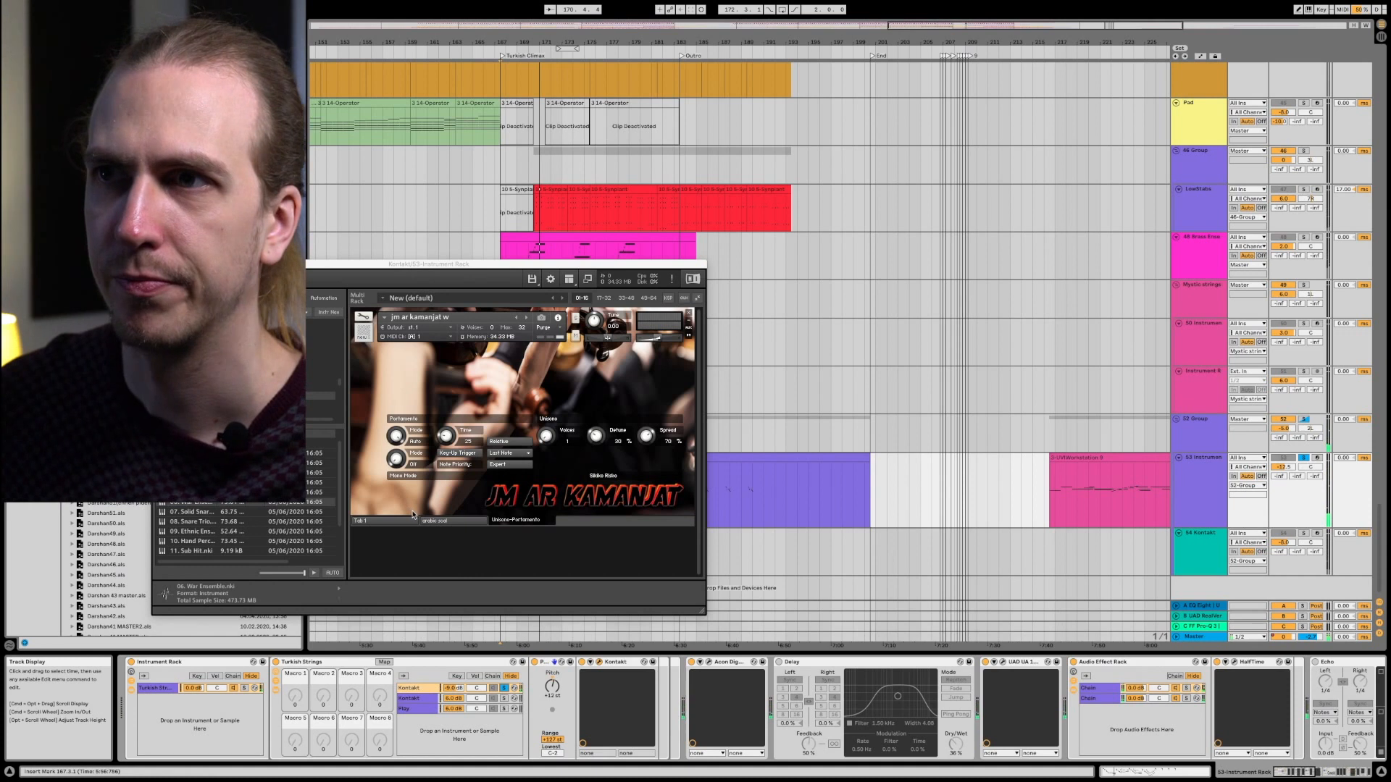
left_click_drag(359, 264, 522, 152)
Step: Solo the second Kontakt chain of the Turkish Strings rack and view its Sultan Strings instrument
left_click(492, 698)
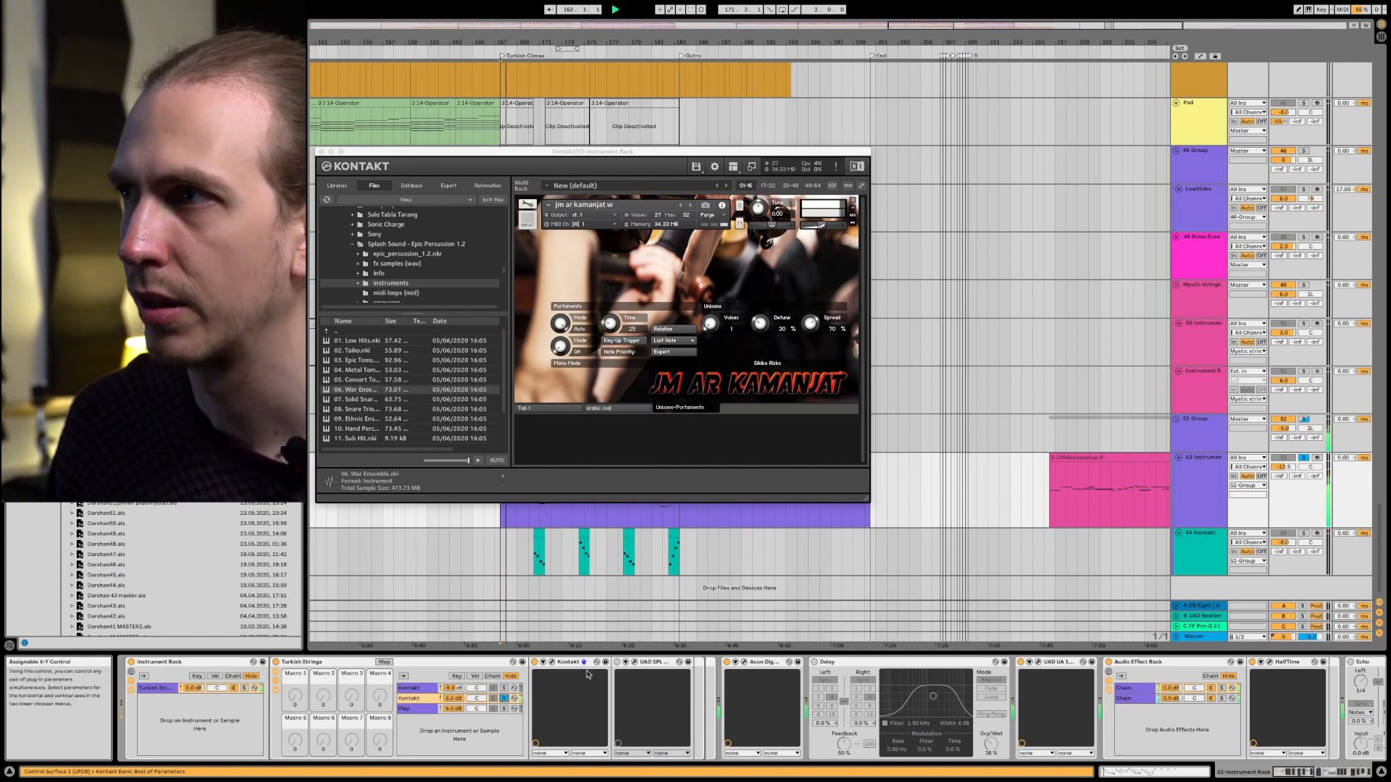
left_click(551, 663)
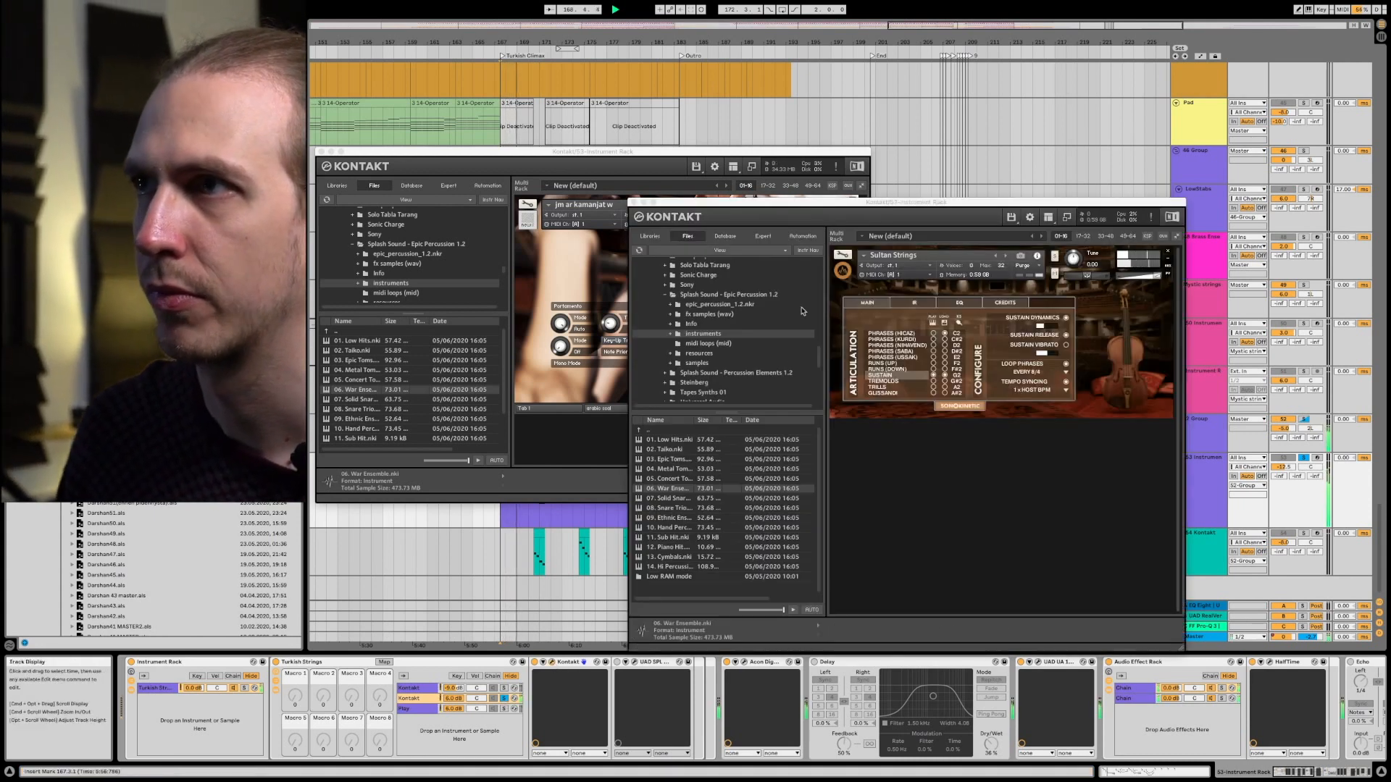
left_click_drag(835, 201, 471, 137)
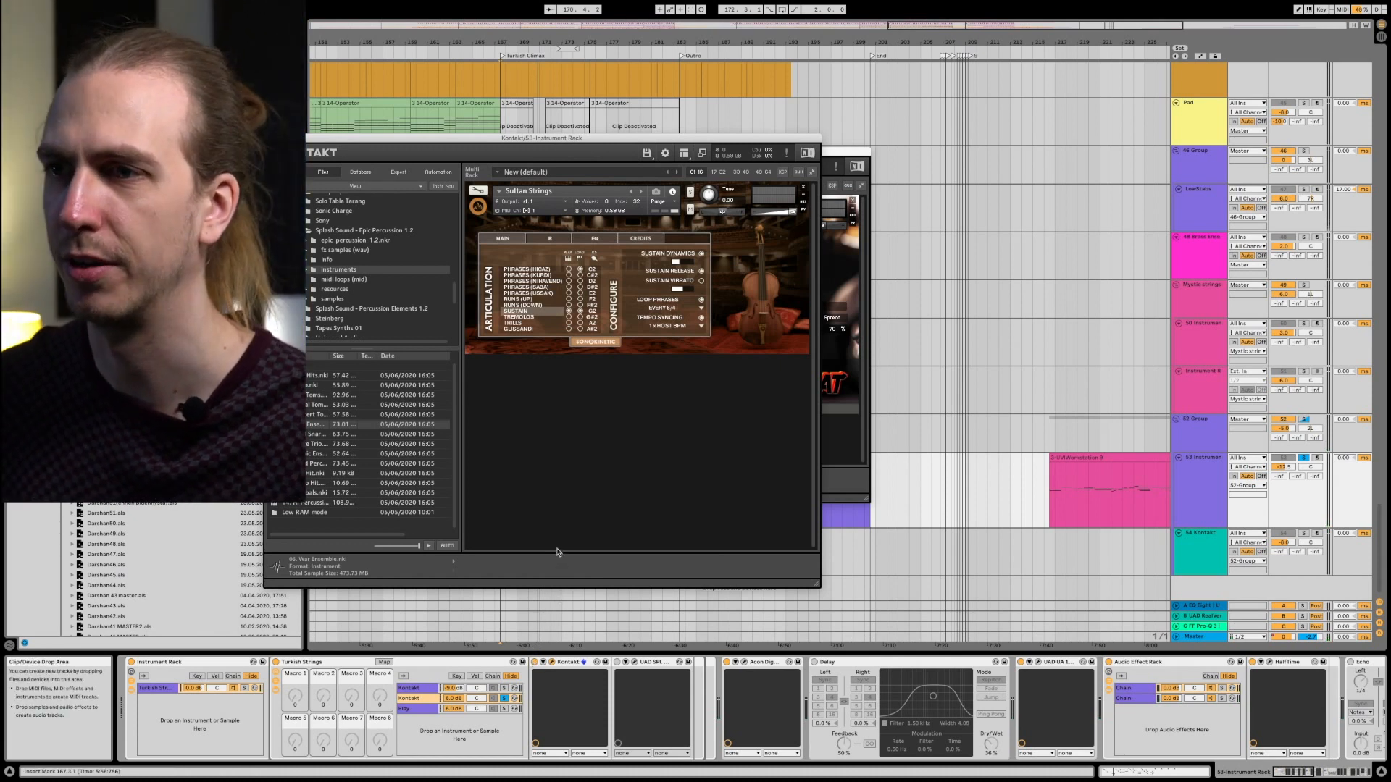
Step: Solo the Turkish Strings rack's Play chain, view its Hollywood Strings instrument during playback and close the instrument windows
left_click(504, 709)
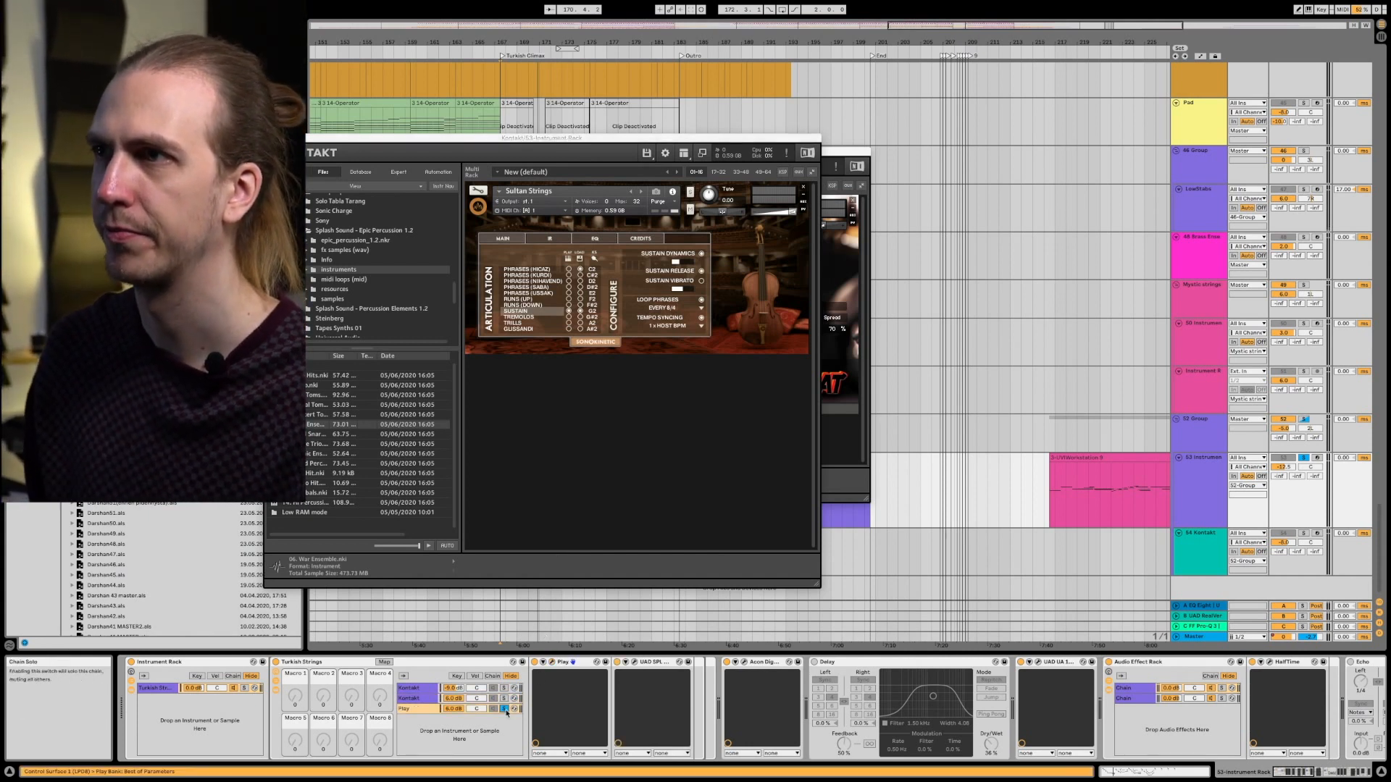
left_click(552, 663)
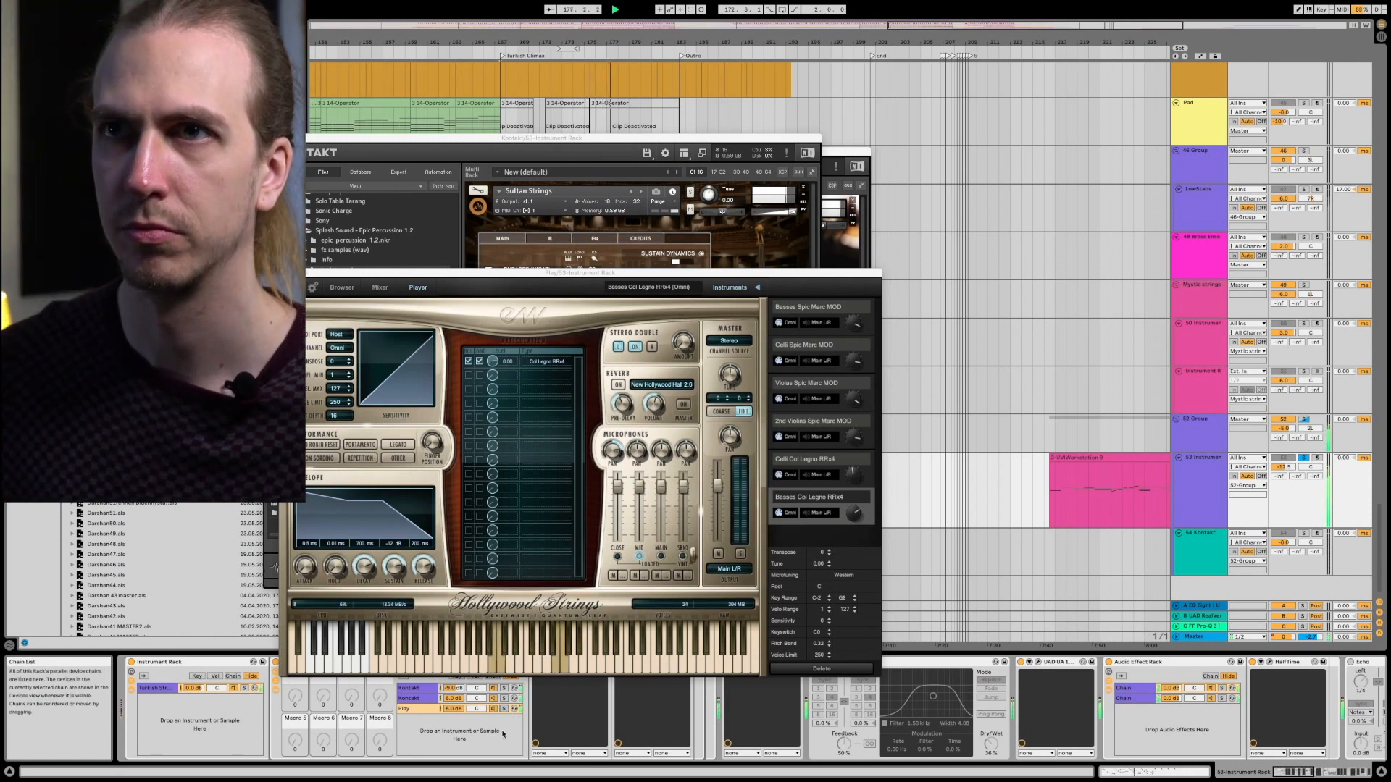
left_click(284, 273)
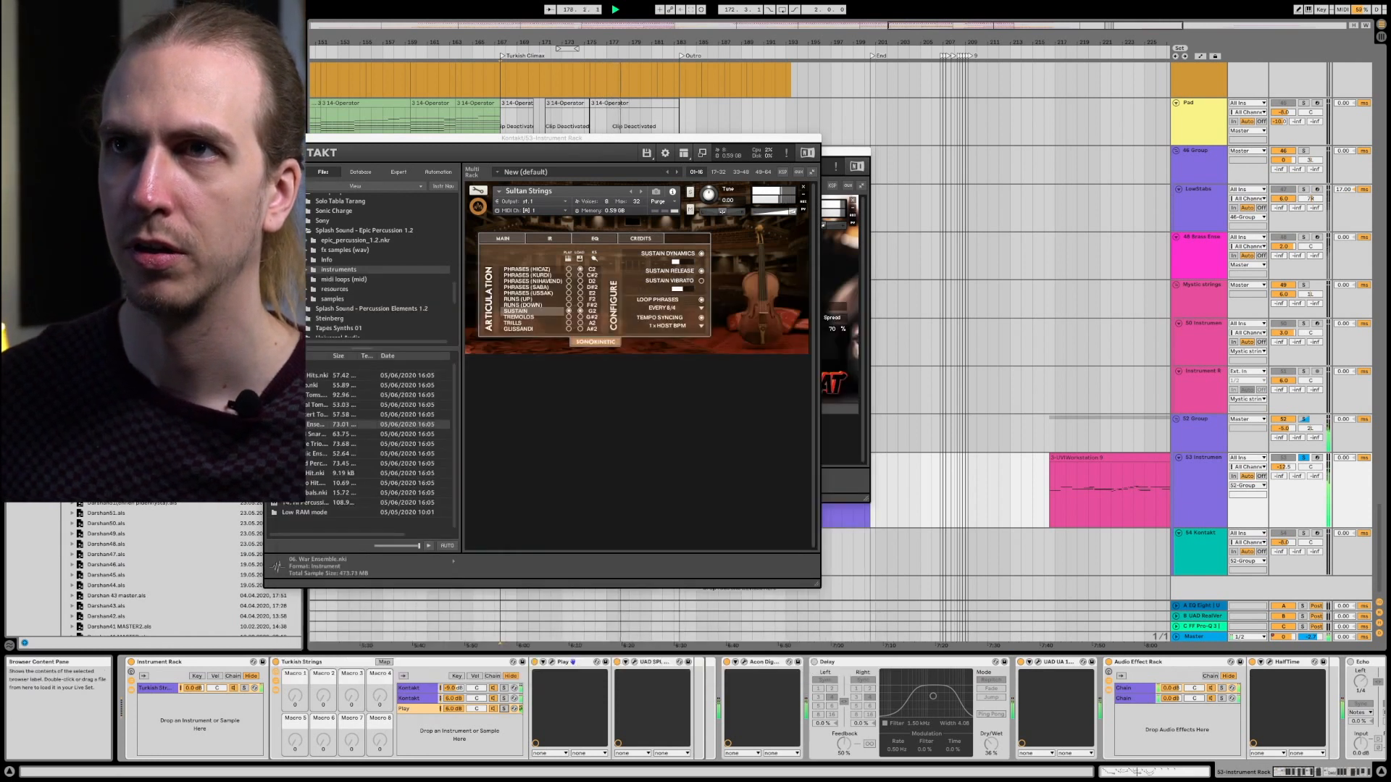
left_click(272, 138)
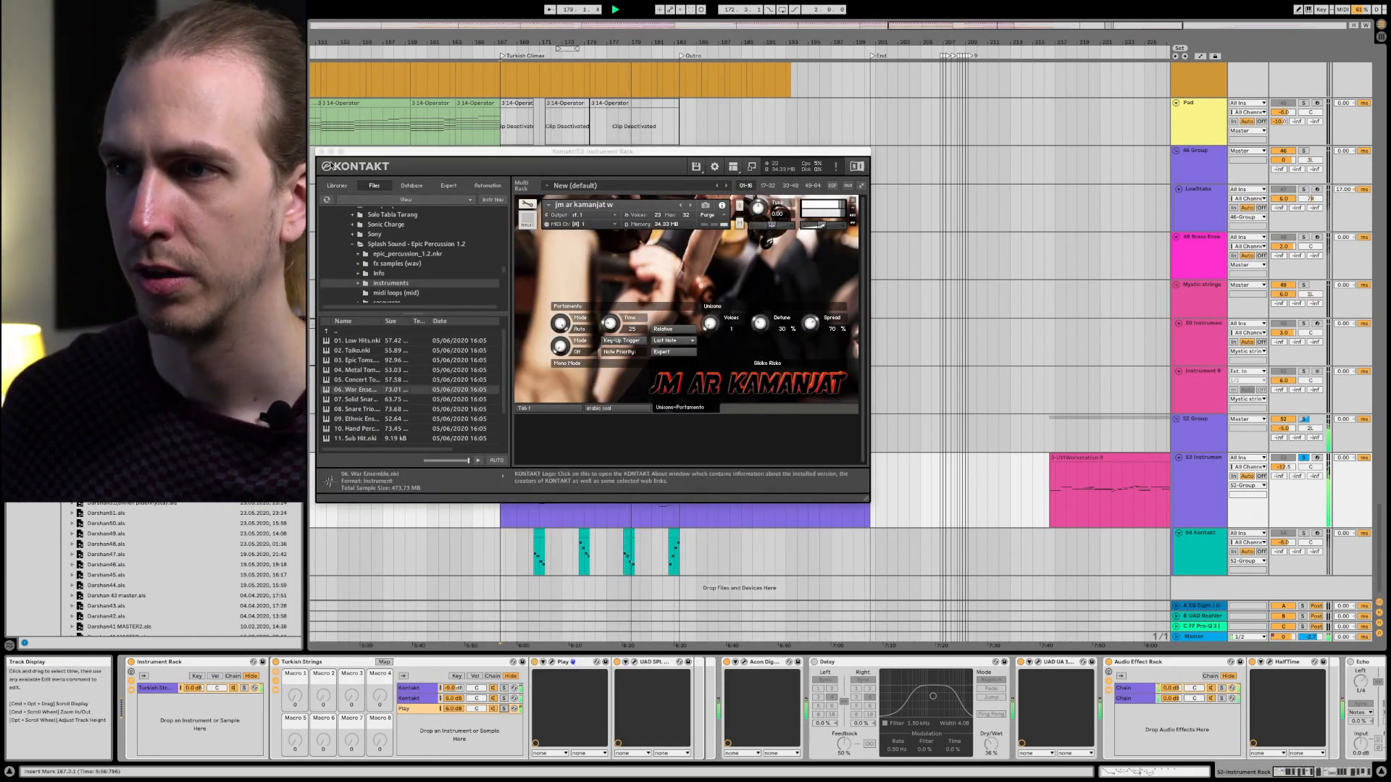
left_click(322, 151)
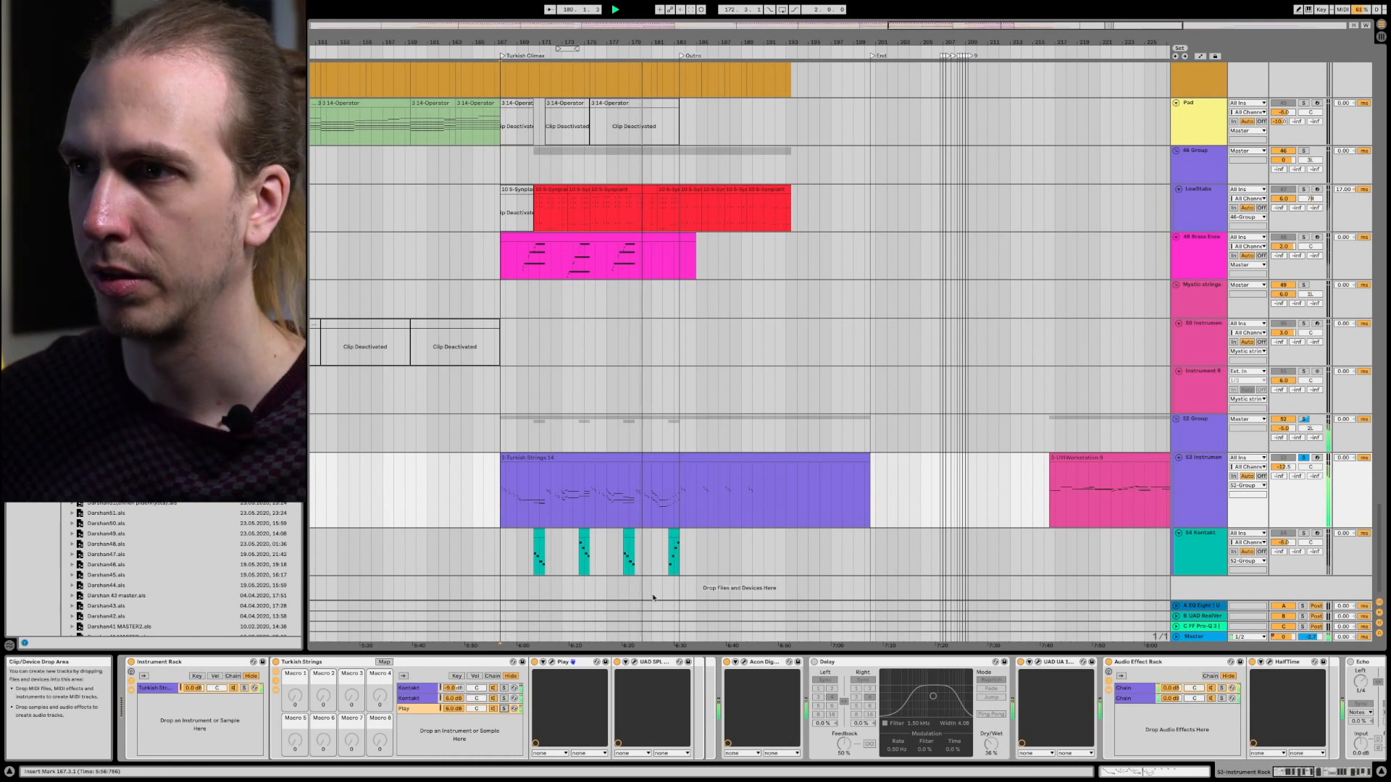
Step: View the Play chain's UAD SPL Transient Designer, select the first Kontakt chain and examine its Acon Digital Multiply settings
left_click(634, 662)
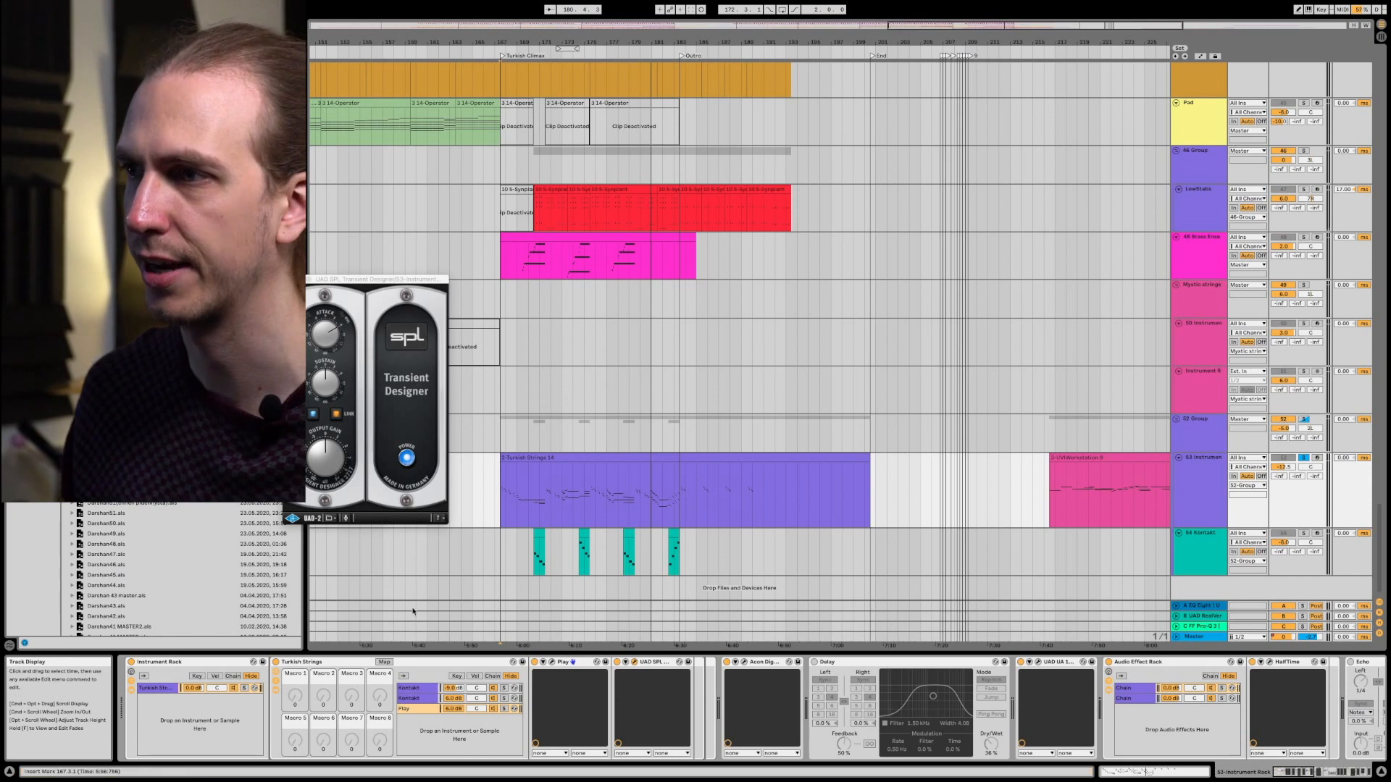
left_click(409, 690)
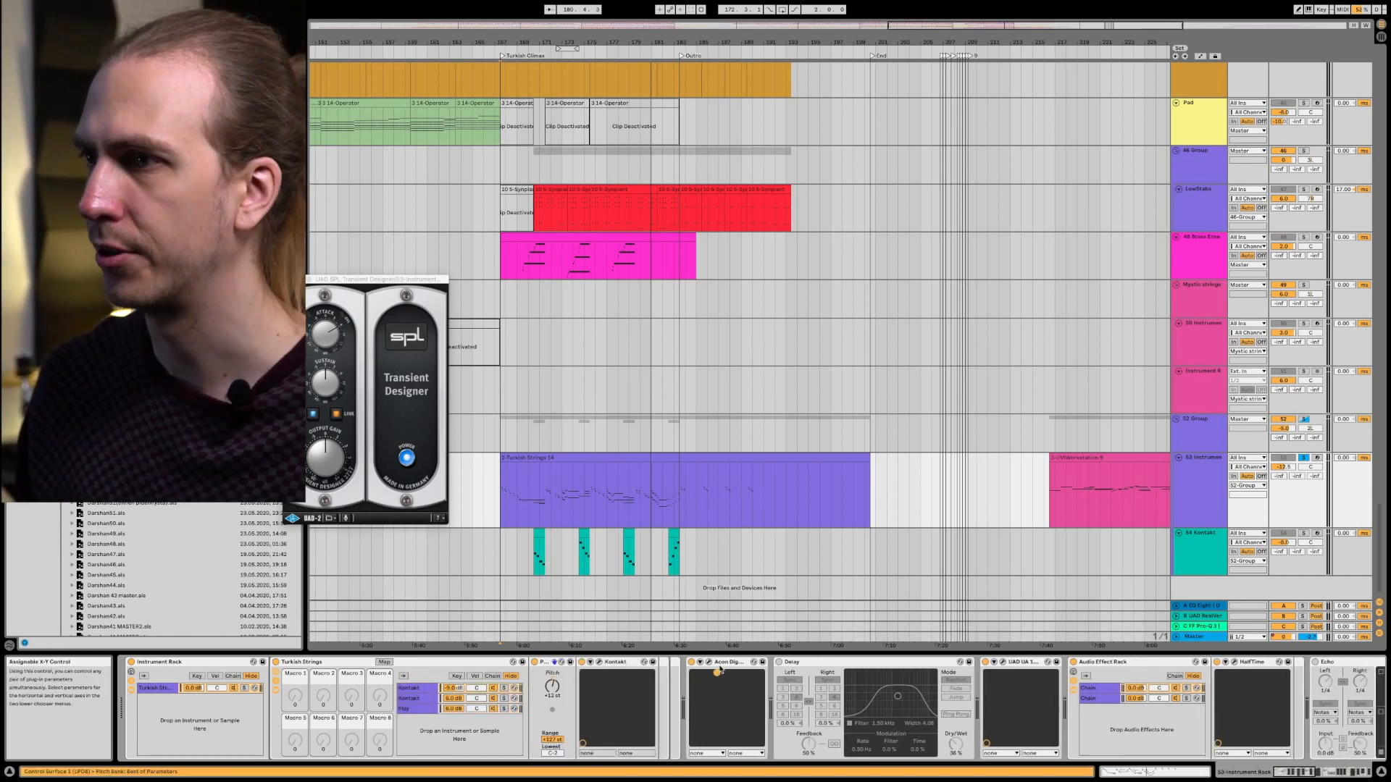
left_click(721, 664)
left_click(707, 662)
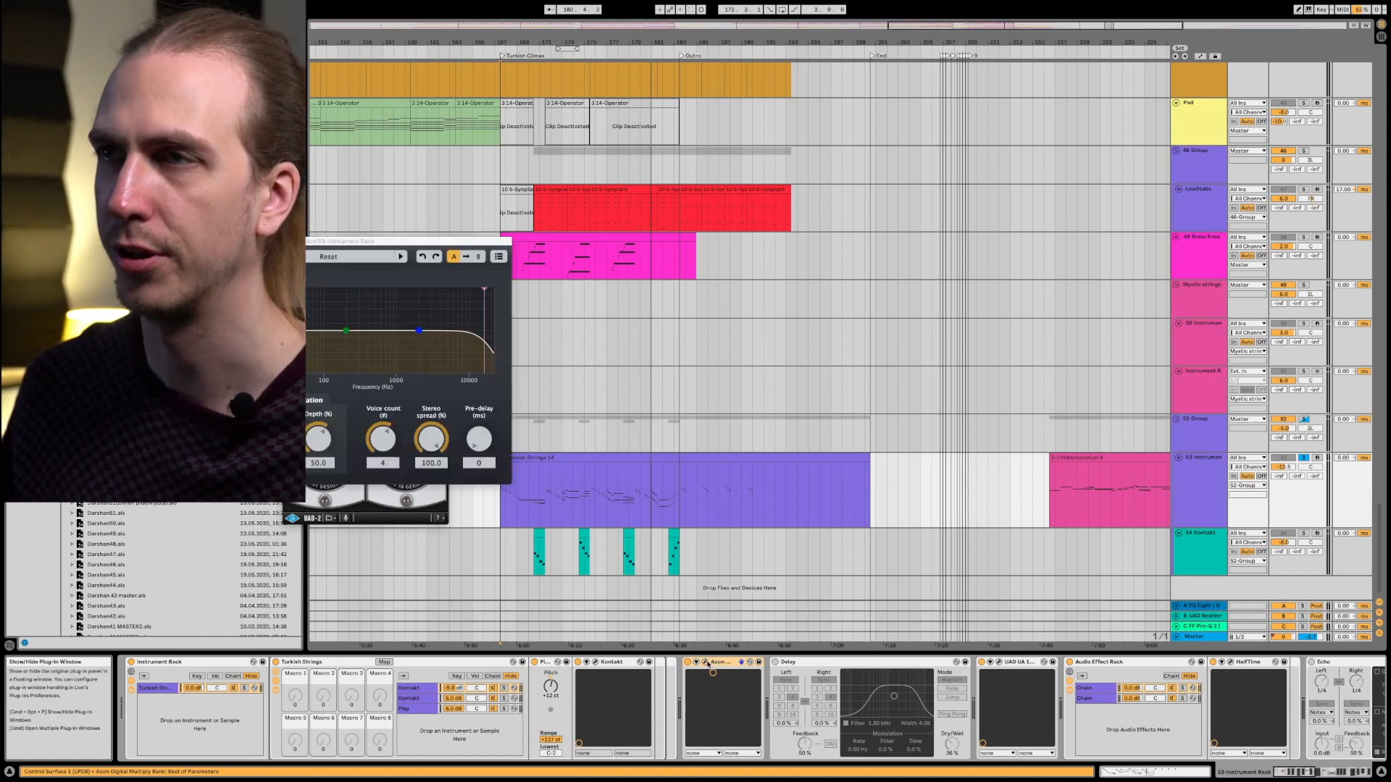
left_click_drag(347, 239, 664, 227)
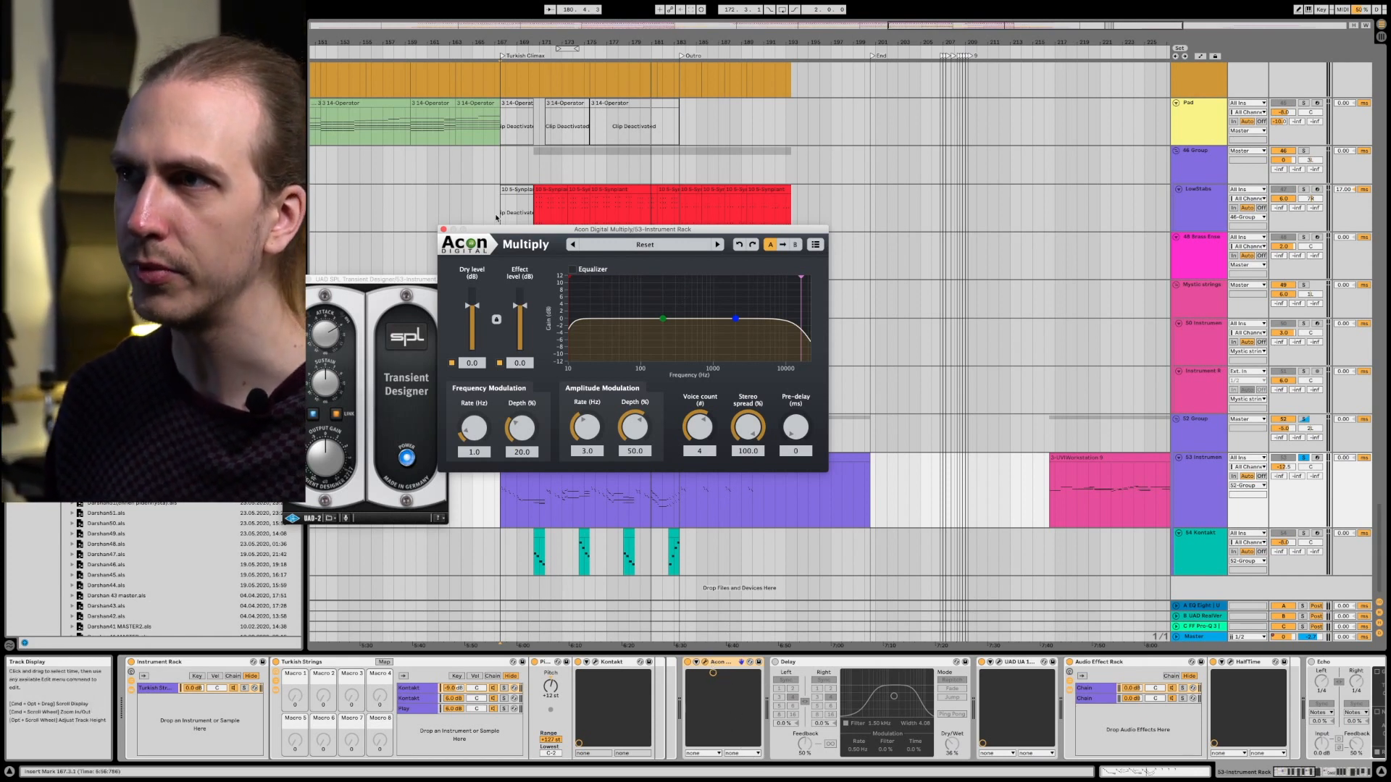
left_click_drag(500, 226, 535, 388)
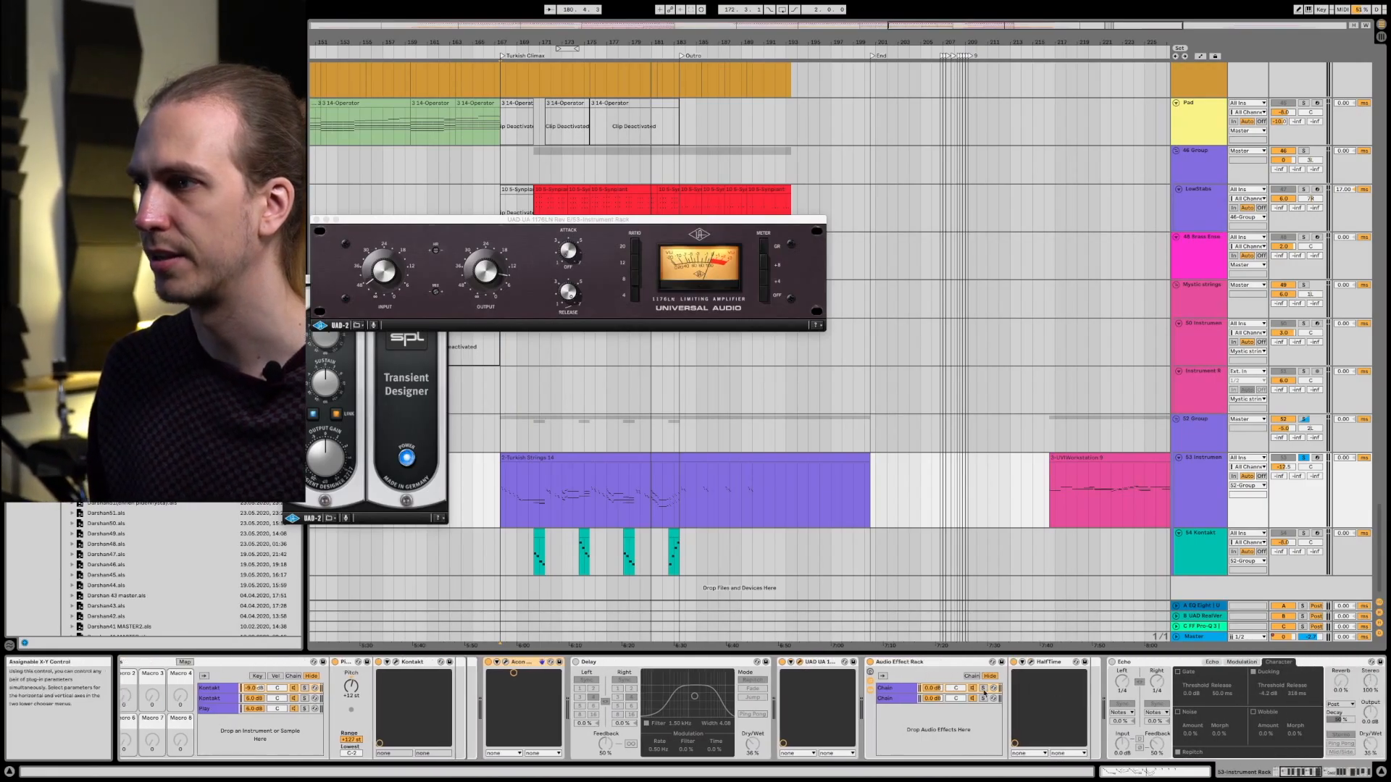
Step: Examine both chains of the HalfTime effect rack, the Convolution Reverb Pro chain and the remaining devices through OTT
left_click(893, 700)
left_click(895, 688)
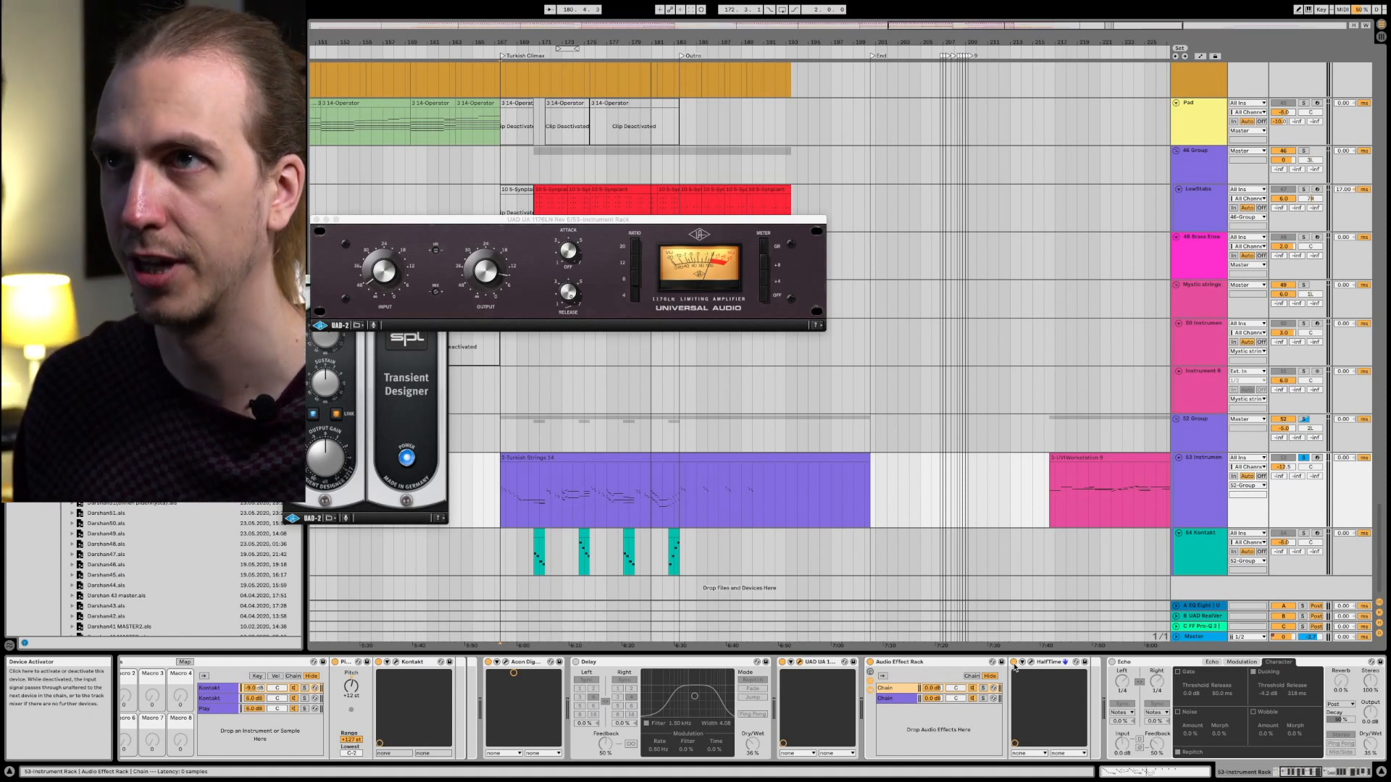
key("space")
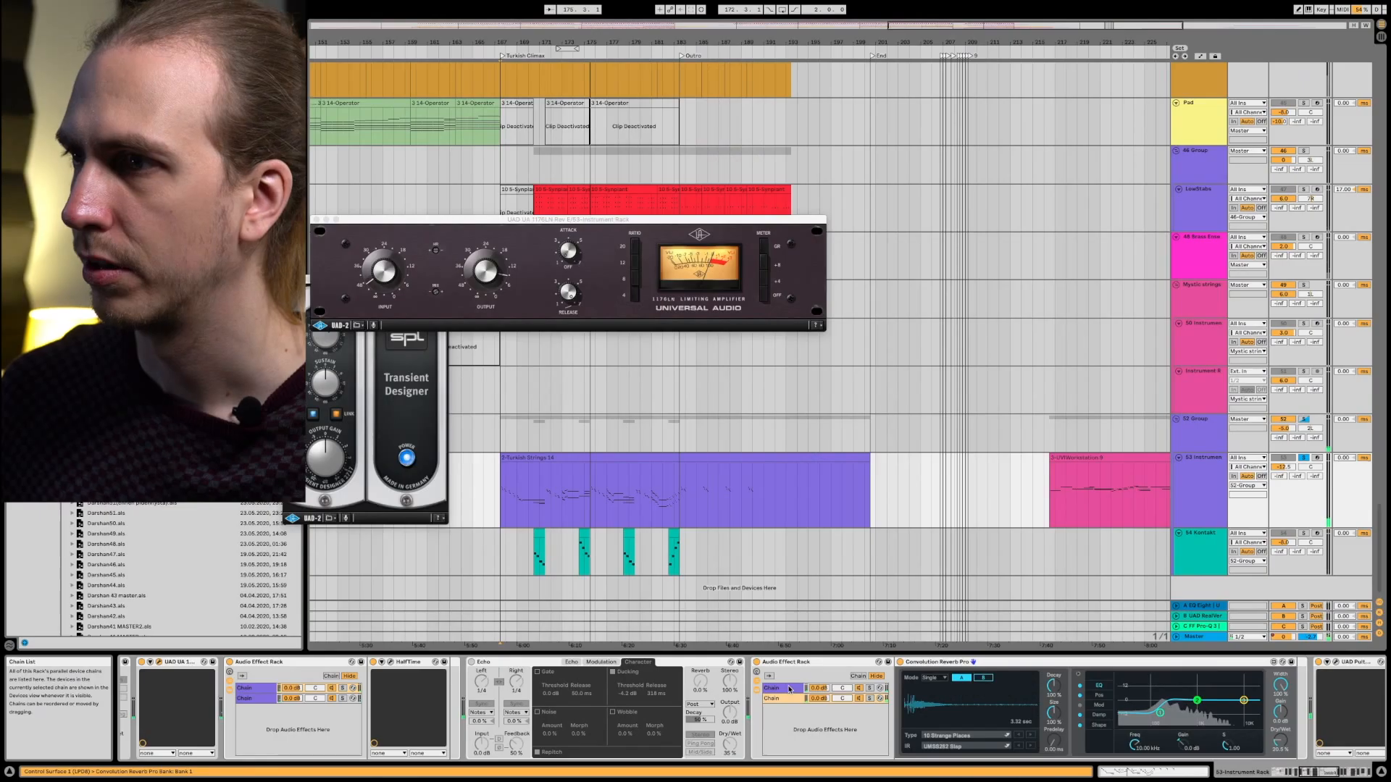
left_click(791, 699)
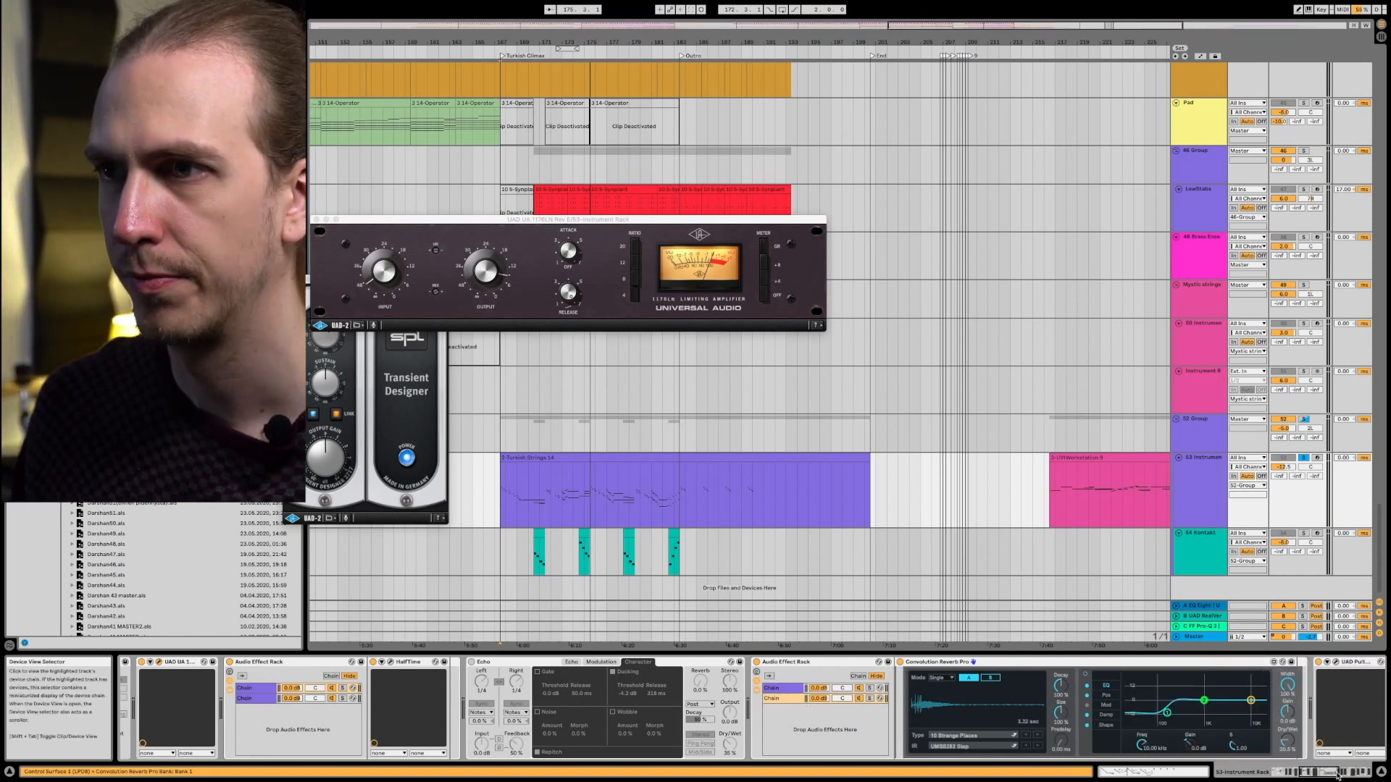
left_click(1368, 774)
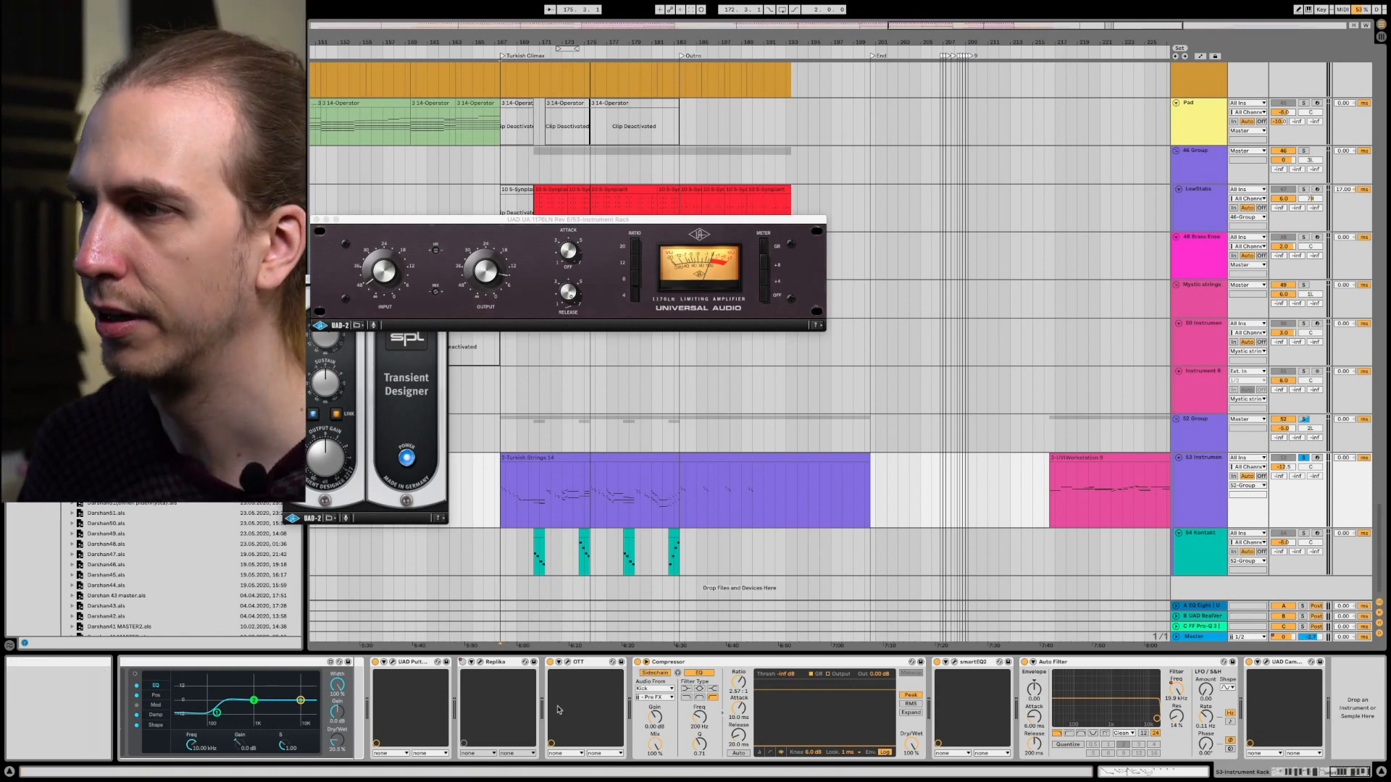
left_click(570, 669)
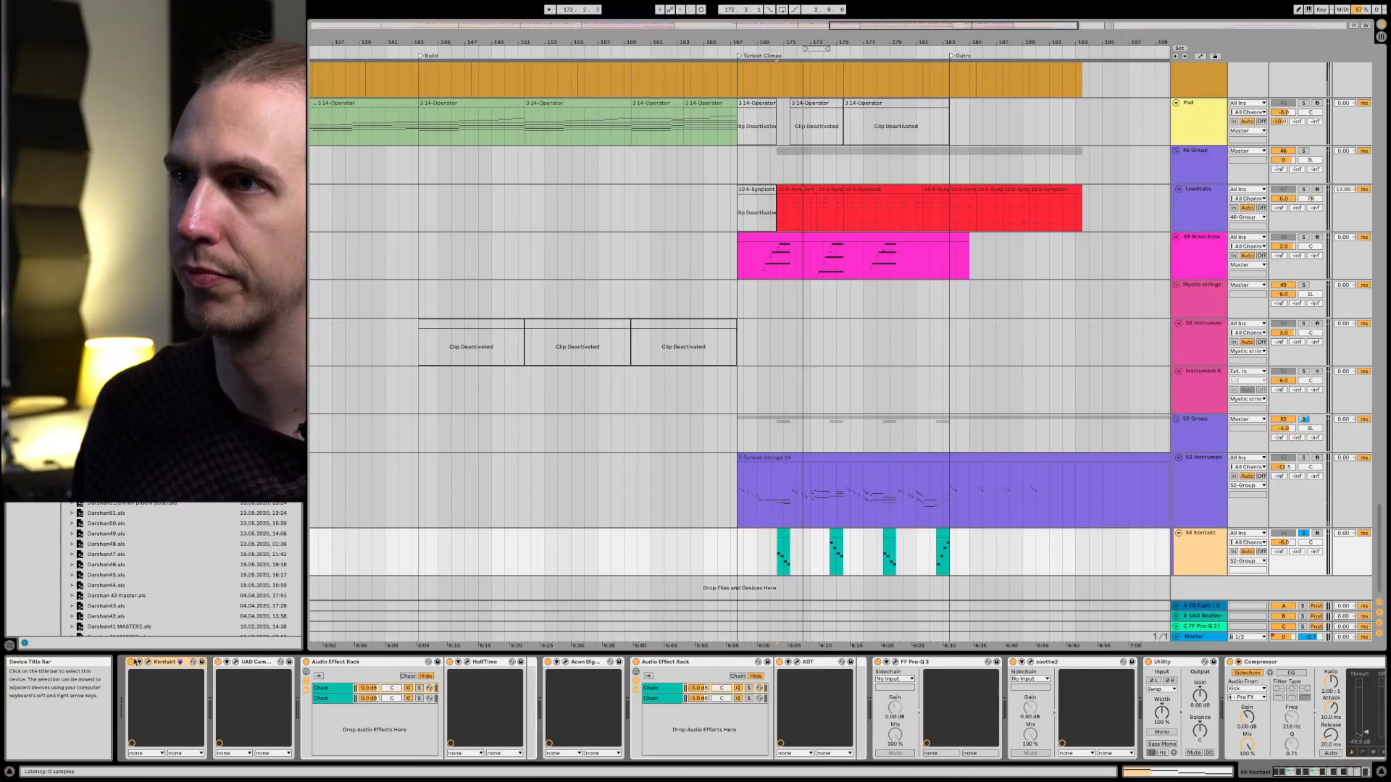
Step: View the Sultan Strings Kontakt instrument on the 54-Kontakt track
left_click(180, 662)
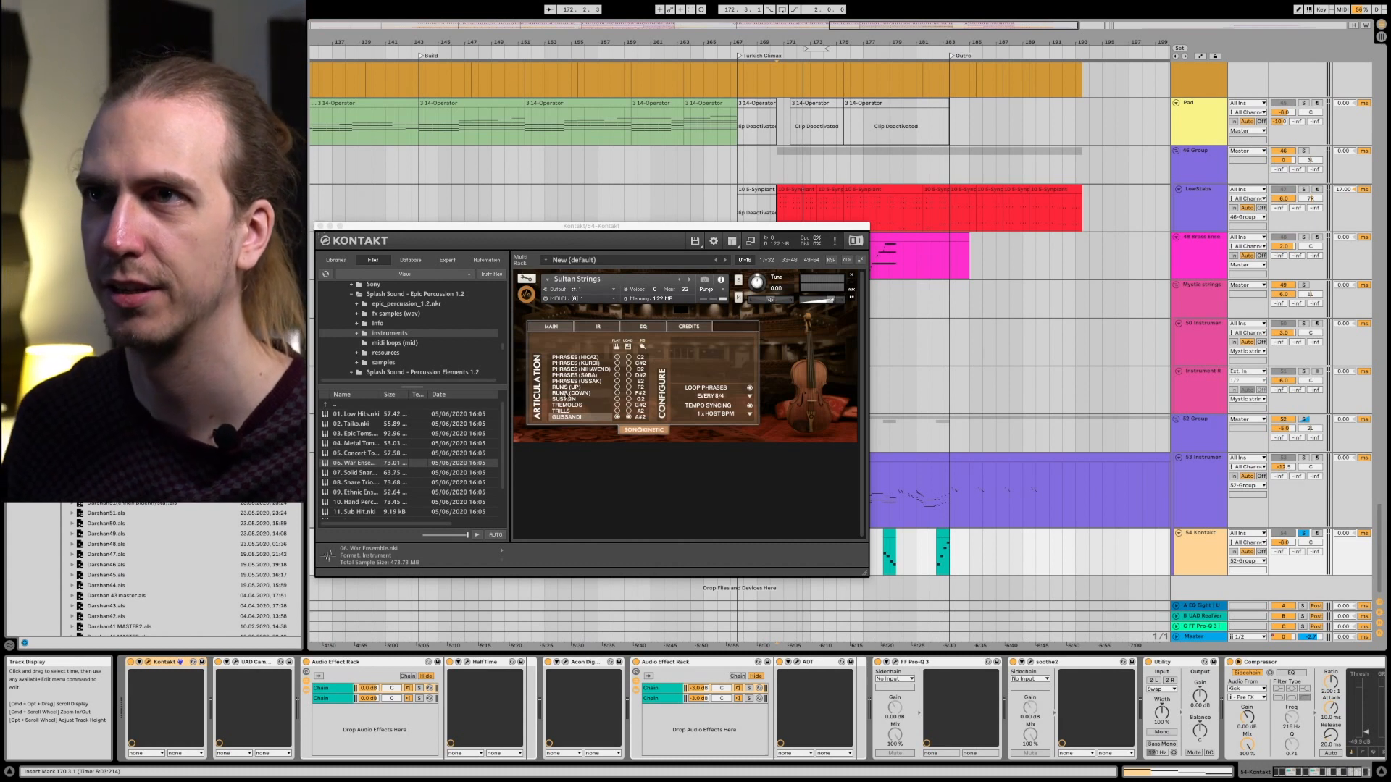
Step: Close the Kontakt window, audition the 54-Kontakt track's string runs, and solo the whole Turkish strings group to hear its layers together
left_click(319, 227)
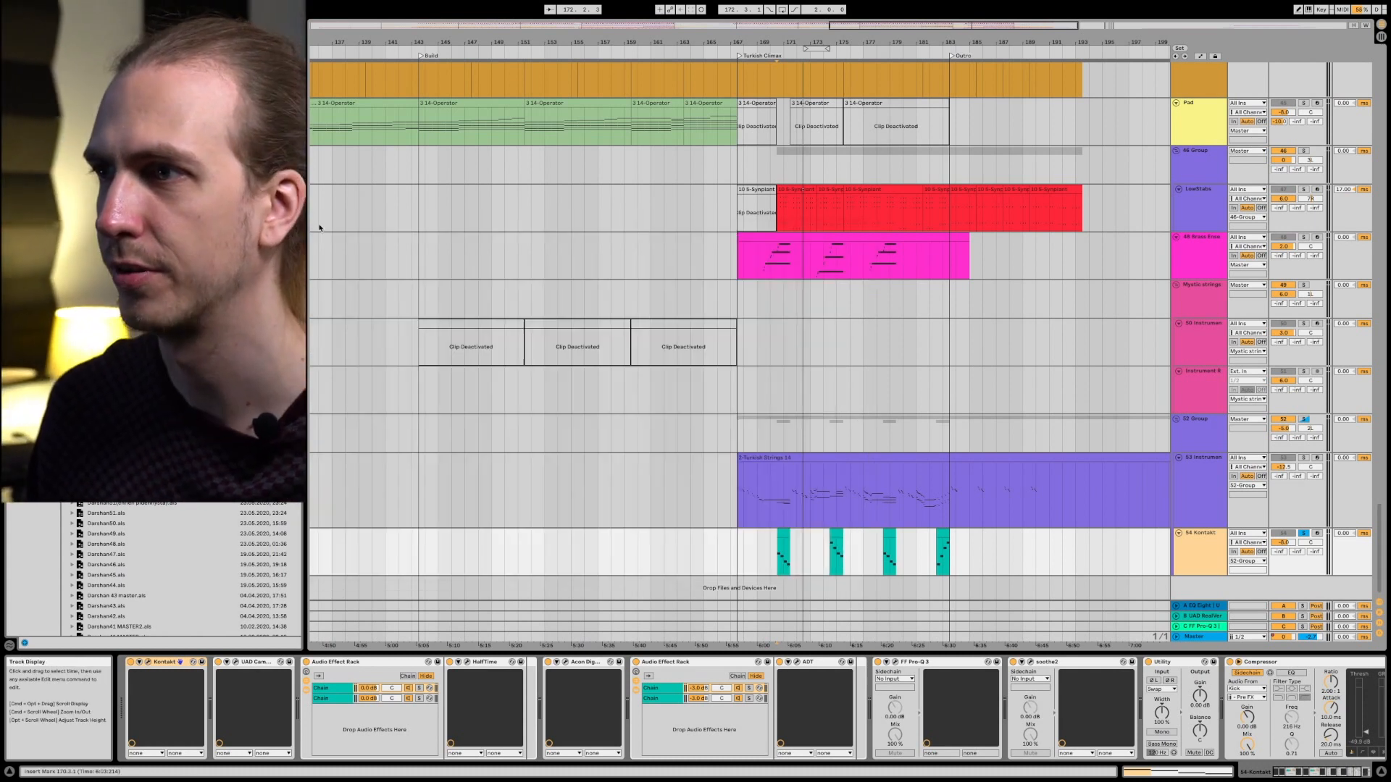
left_click(828, 558)
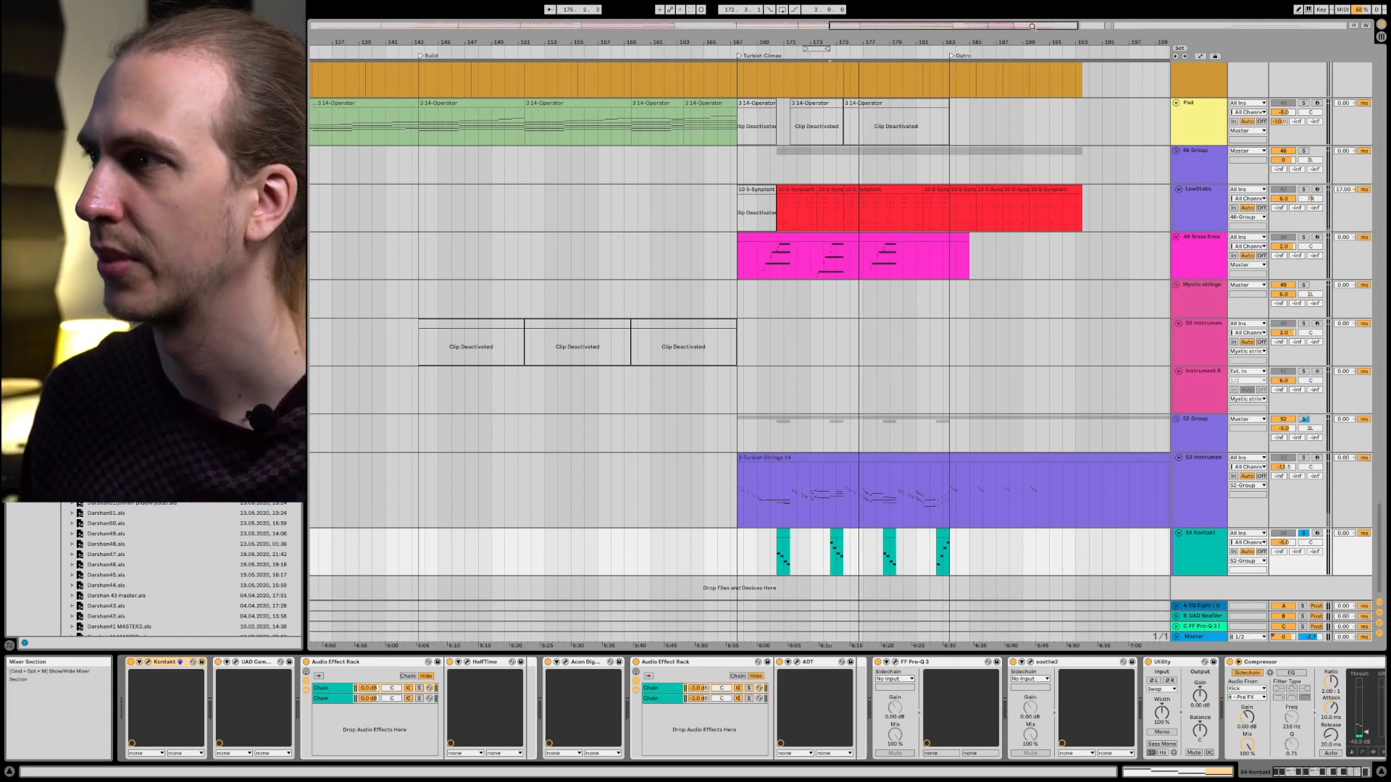
left_click_drag(1041, 43, 847, 51)
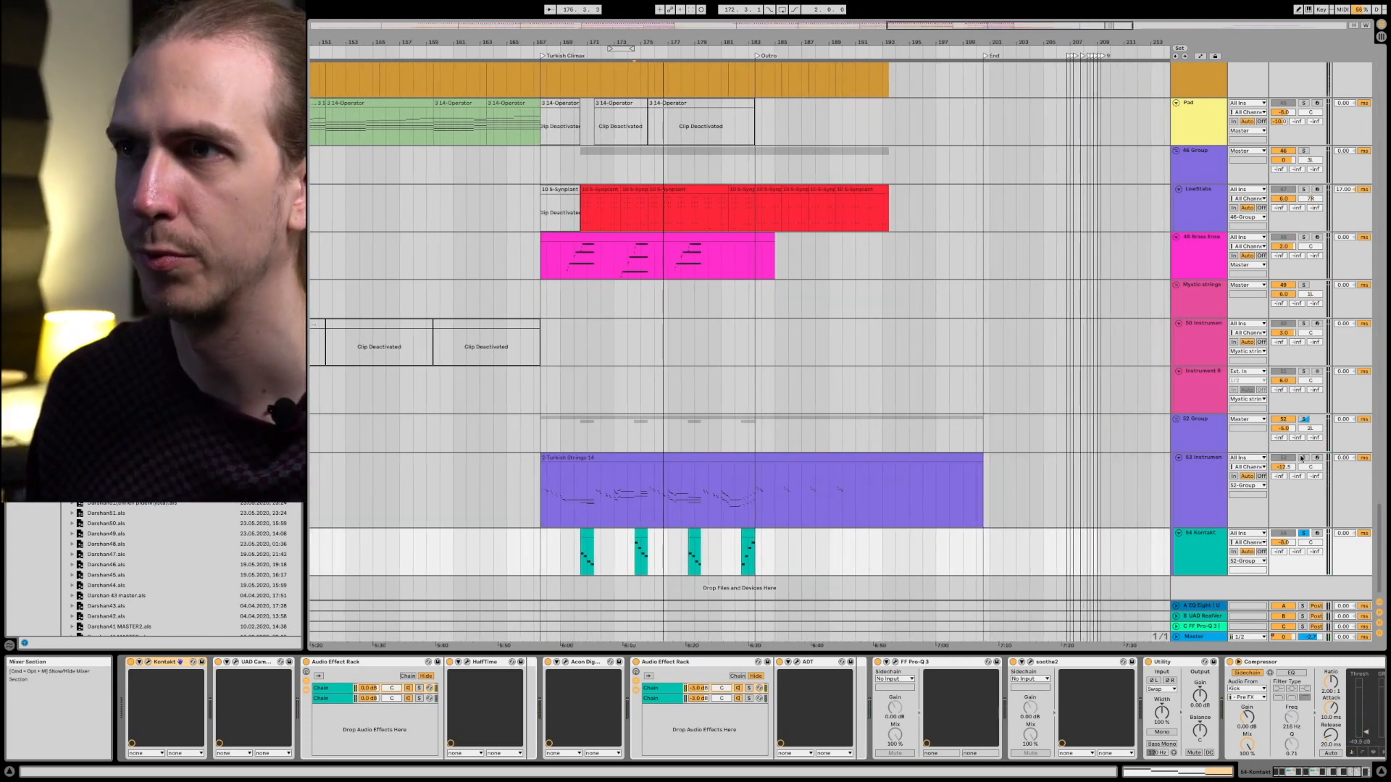
left_click(1303, 419)
left_click(584, 429)
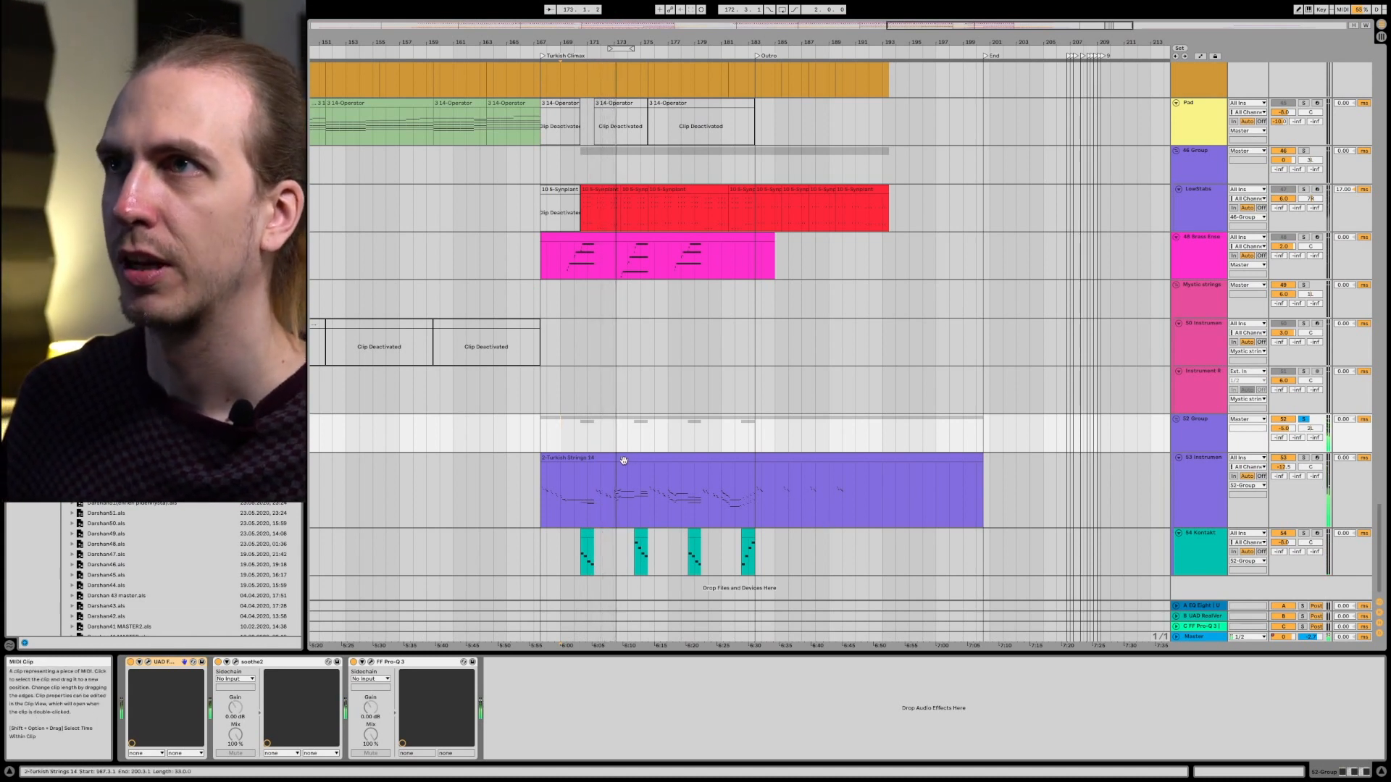
Step: Solo the Brass Ensemble Legato track and play it from the start of the Turkish Climax section
left_click(537, 257)
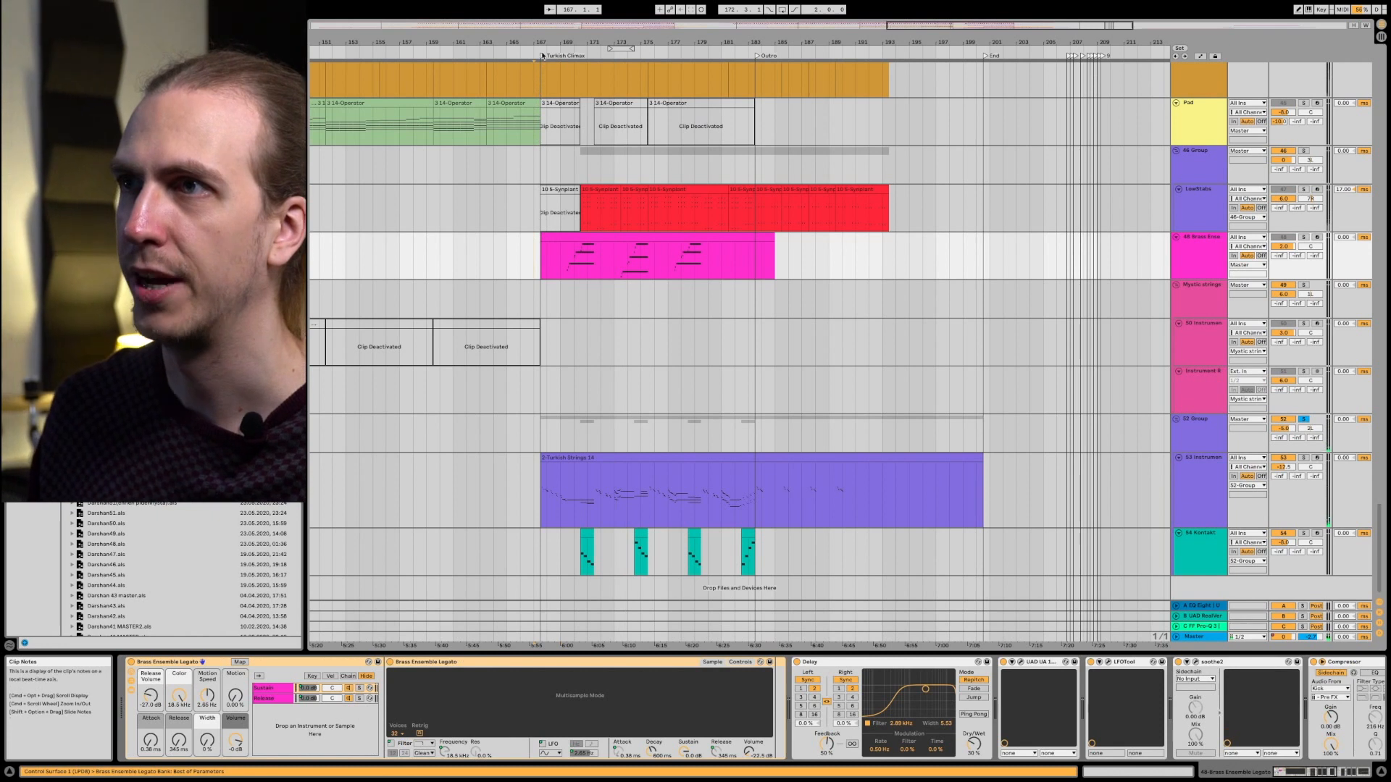
left_click_drag(543, 43, 551, 150)
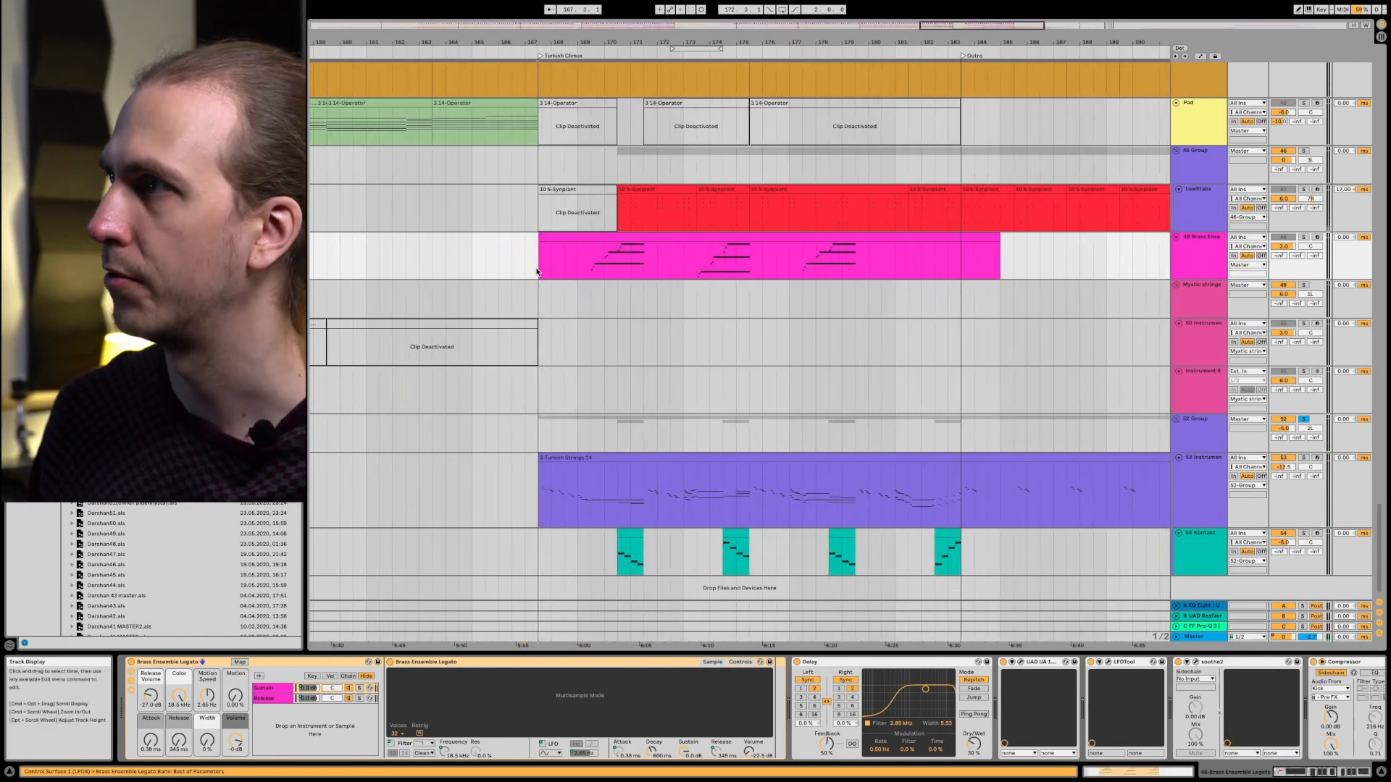
left_click(1303, 236)
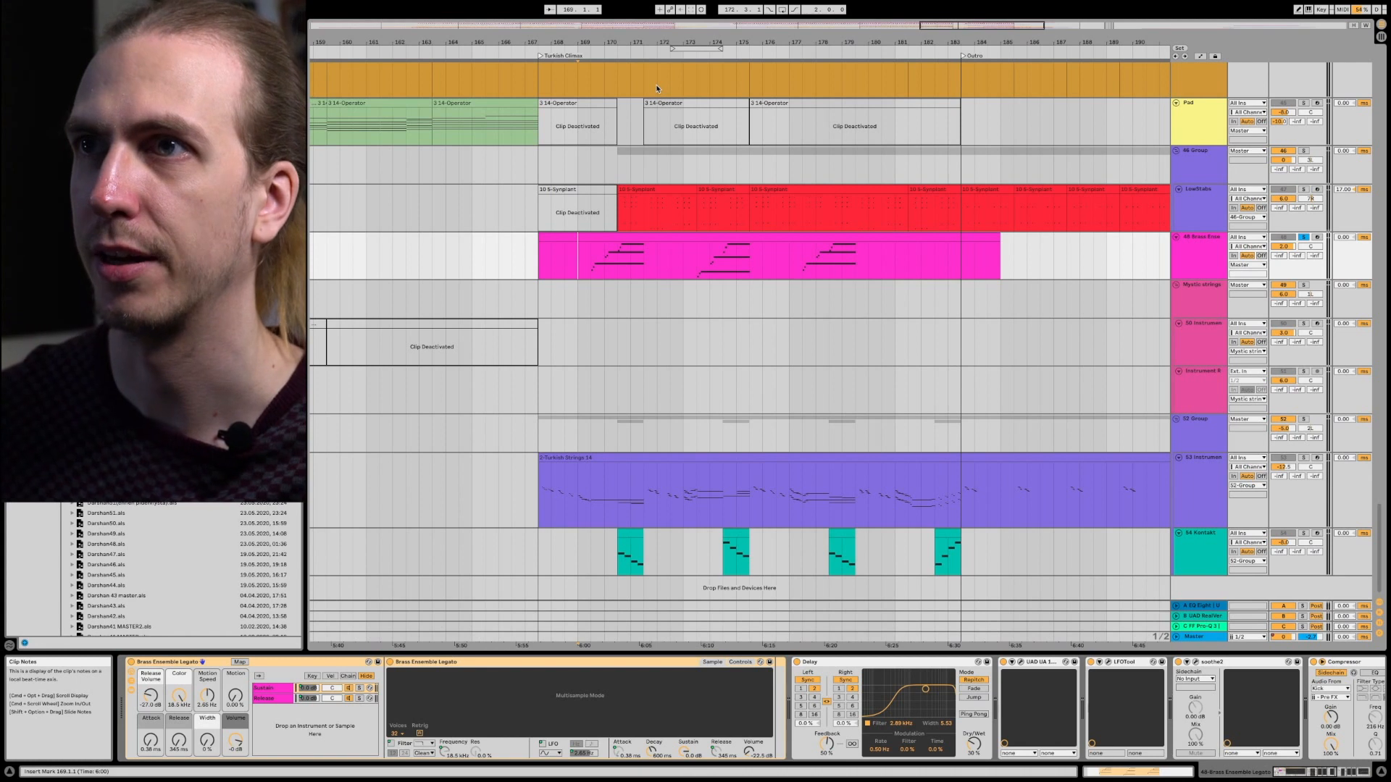
left_click_drag(659, 46, 552, 46)
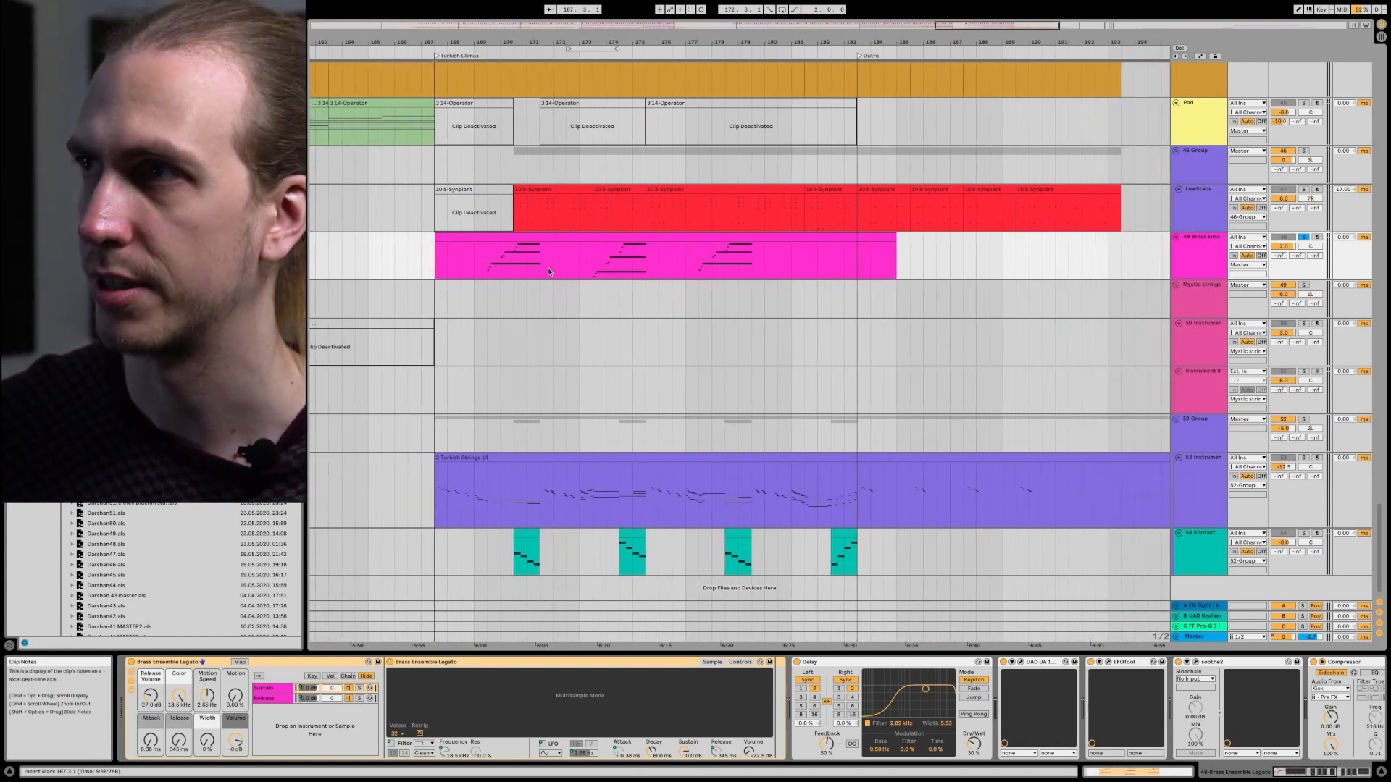
key("space")
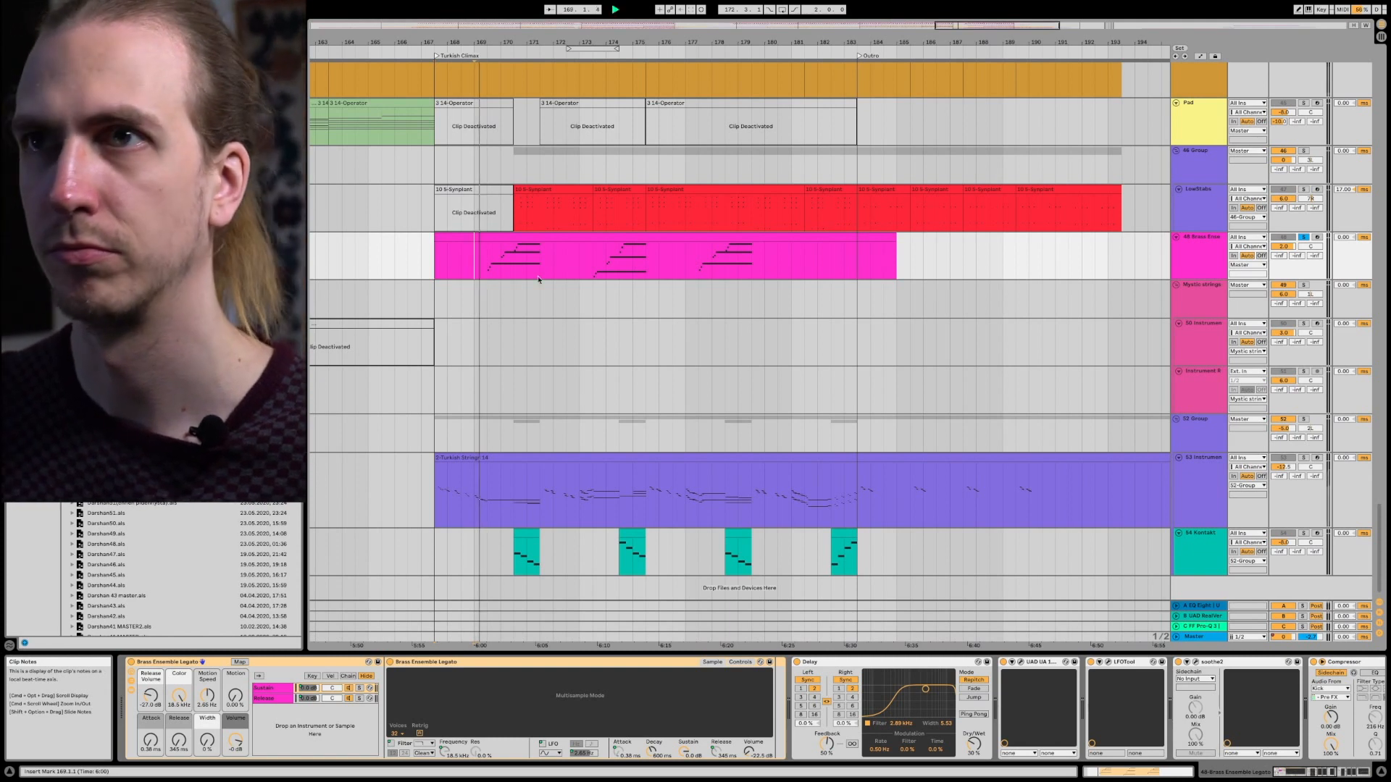